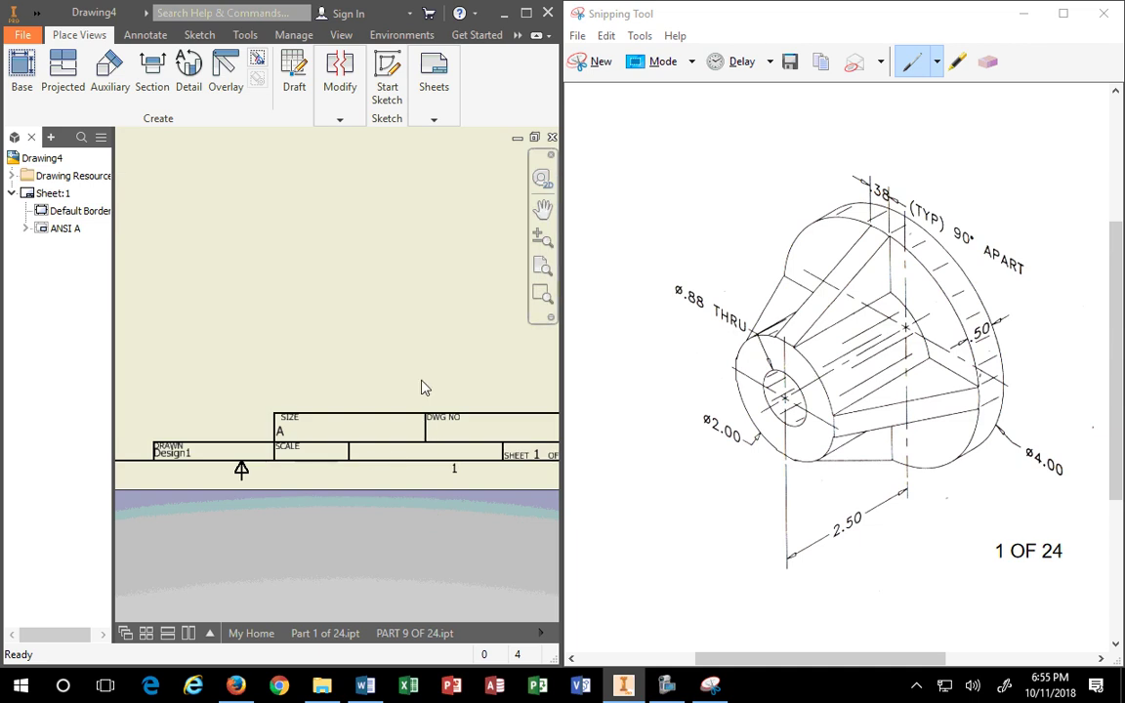
scroll(441, 342, down, 5)
scroll(449, 338, up, 4)
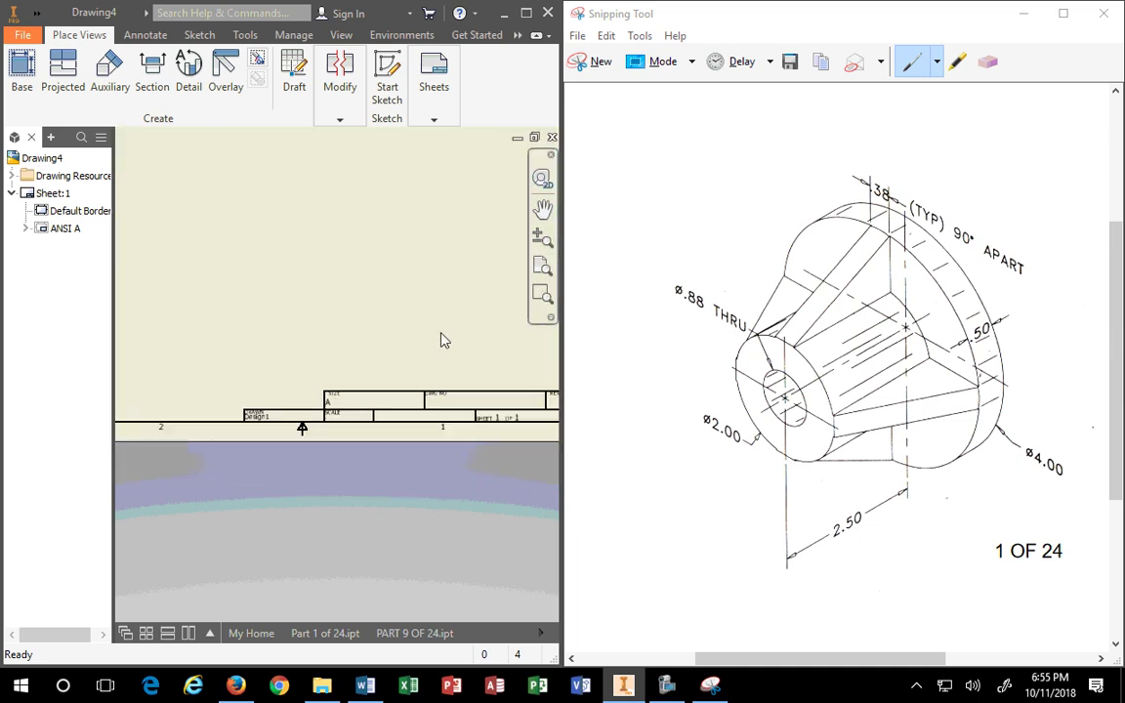
scroll(442, 340, down, 4)
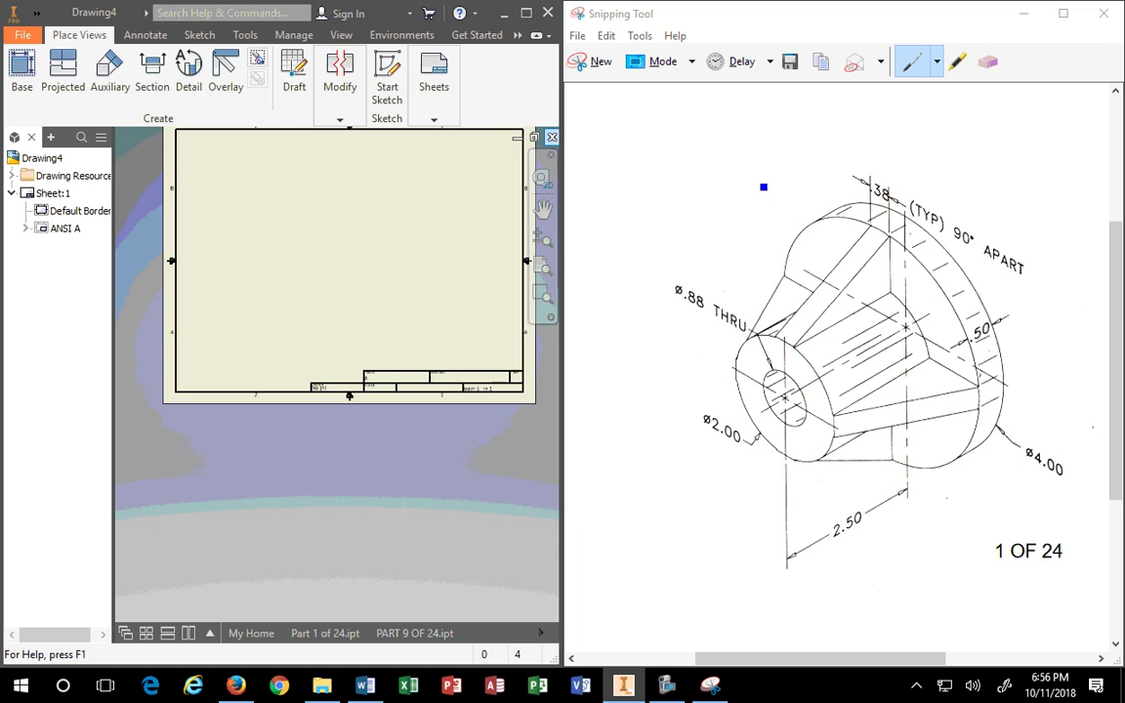
Sketch an isometric cube with faces labelled F, T and R in the blank area above and right of the 1 OF 24 part.
click(1054, 134)
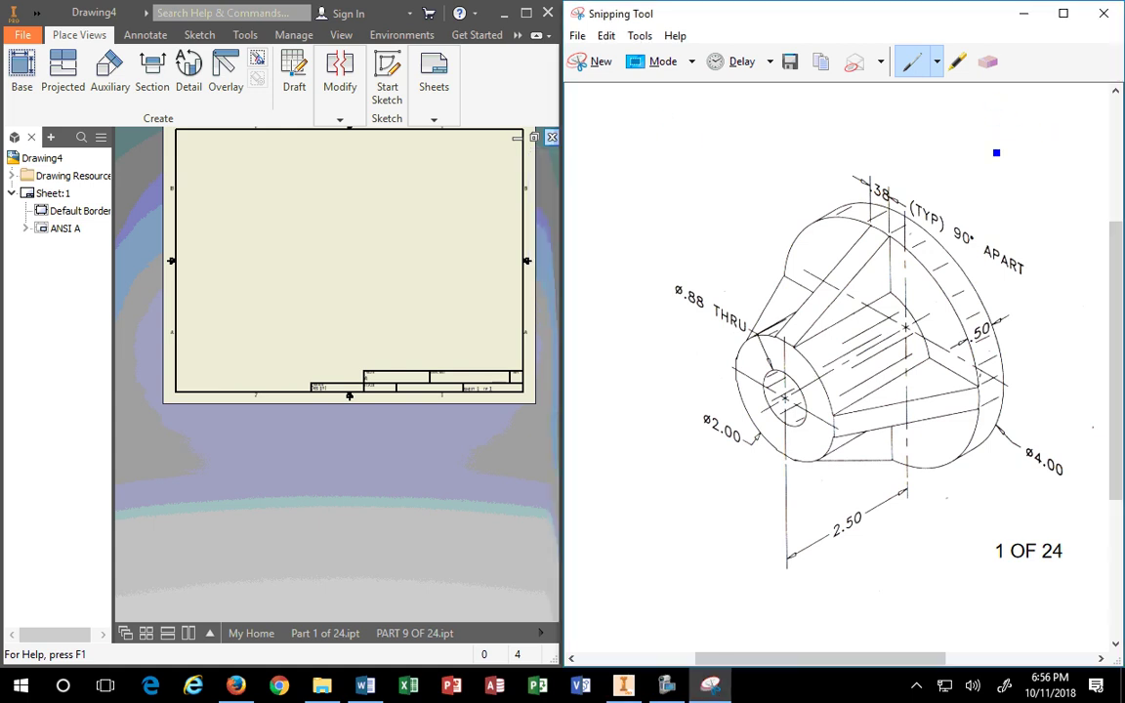
mouse_move(996, 166)
mouse_down()
mouse_move(998, 106)
mouse_move(1039, 145)
mouse_move(1054, 225)
mouse_up()
drag(1040, 147, 1043, 218)
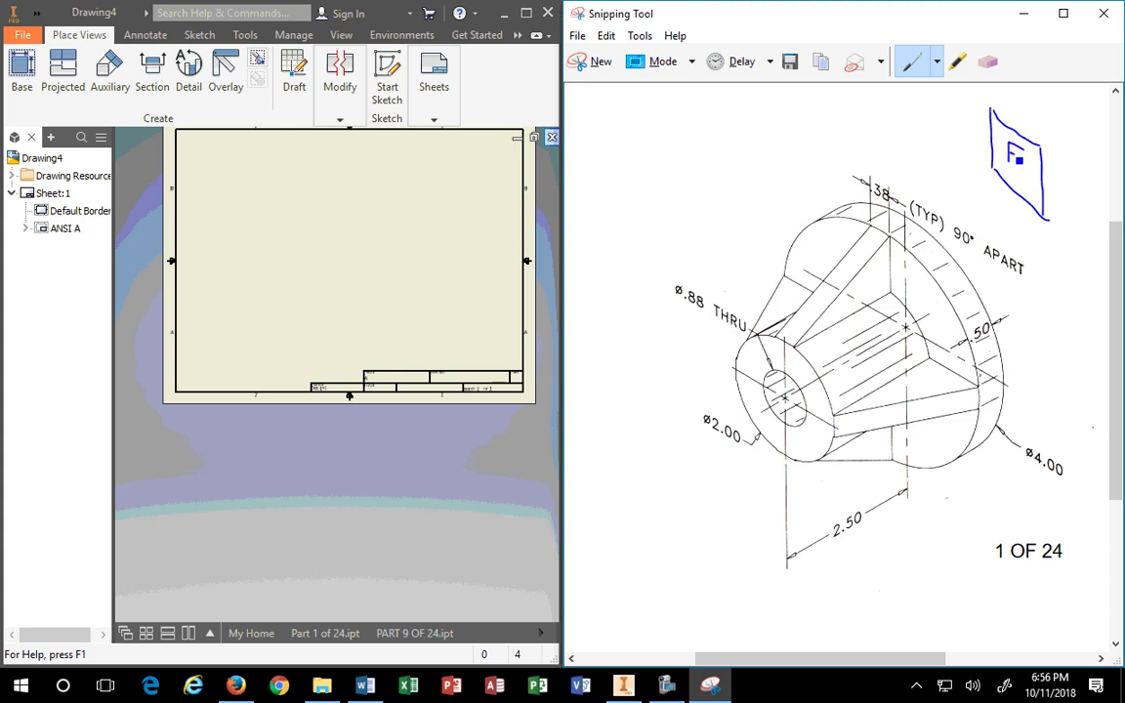
mouse_move(992, 109)
mouse_down()
mouse_move(1052, 95)
mouse_move(1088, 113)
mouse_move(1041, 145)
mouse_move(1042, 122)
mouse_up()
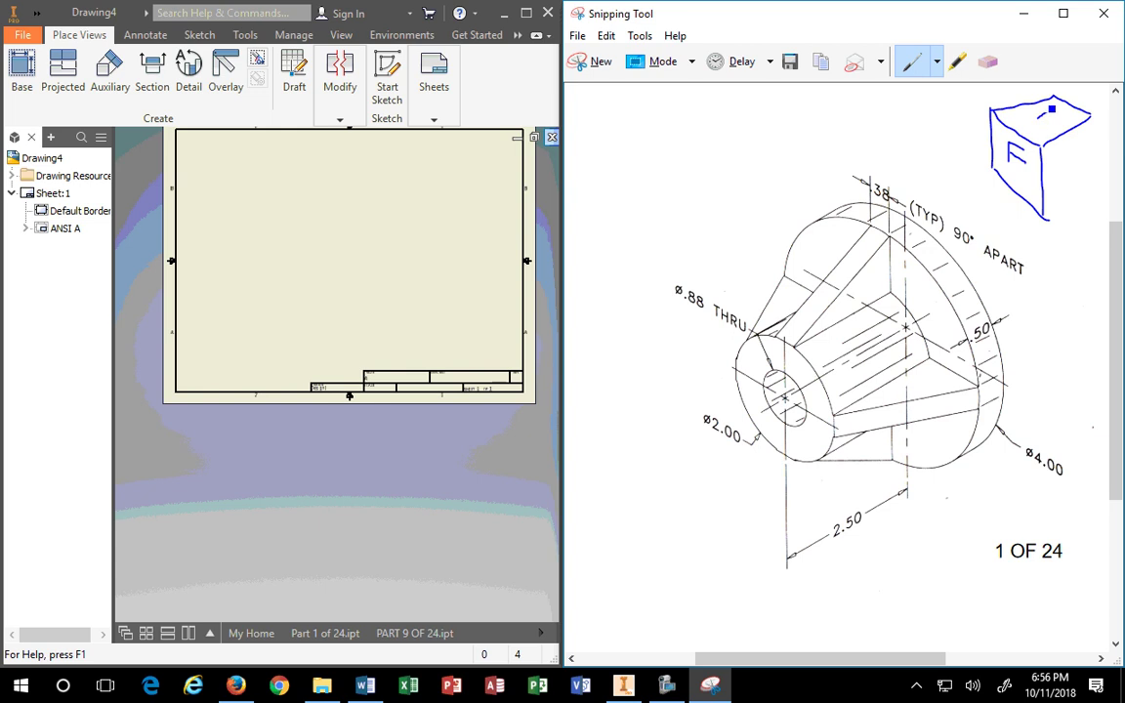
mouse_move(1049, 223)
mouse_down()
mouse_move(1078, 176)
mouse_move(1090, 119)
mouse_move(1063, 182)
mouse_move(1074, 164)
mouse_move(1066, 172)
mouse_move(1087, 180)
mouse_up()
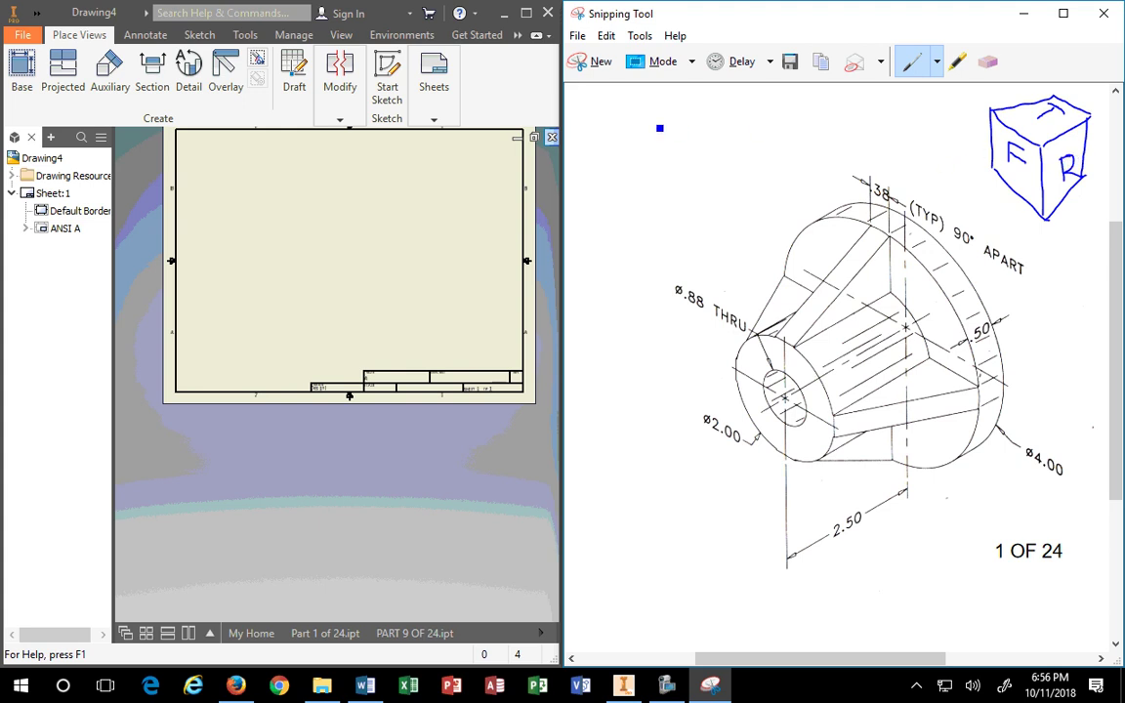
Handwrite the heading "3RD ANGLE" in the blank space above the part drawing.
mouse_move(631, 111)
mouse_down()
mouse_move(637, 125)
mouse_move(616, 132)
mouse_move(660, 116)
mouse_move(672, 133)
mouse_move(721, 108)
mouse_move(739, 133)
mouse_up()
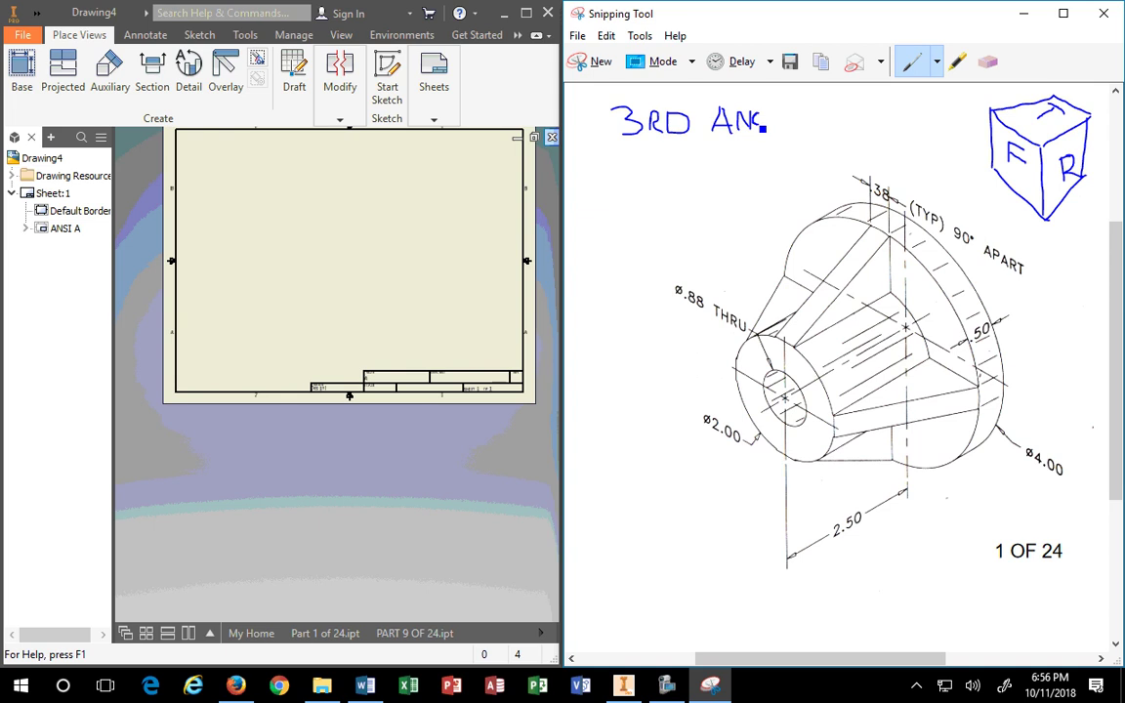
drag(773, 127, 775, 133)
drag(799, 128, 827, 127)
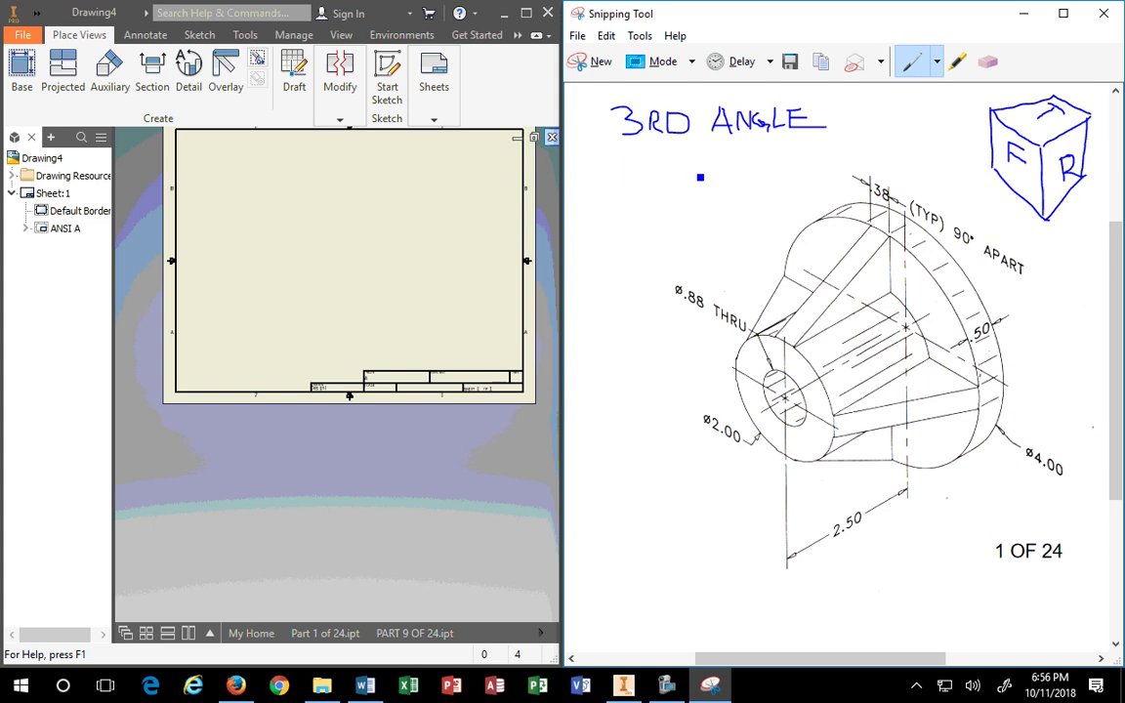
Sketch the view layout under the 3RD ANGLE heading: box T above box F, with box R to the right of F.
mouse_move(624, 231)
mouse_down()
mouse_move(624, 203)
mouse_move(670, 203)
mouse_move(640, 230)
mouse_move(626, 164)
mouse_move(672, 171)
mouse_move(626, 195)
mouse_move(654, 170)
mouse_up()
drag(646, 171, 645, 185)
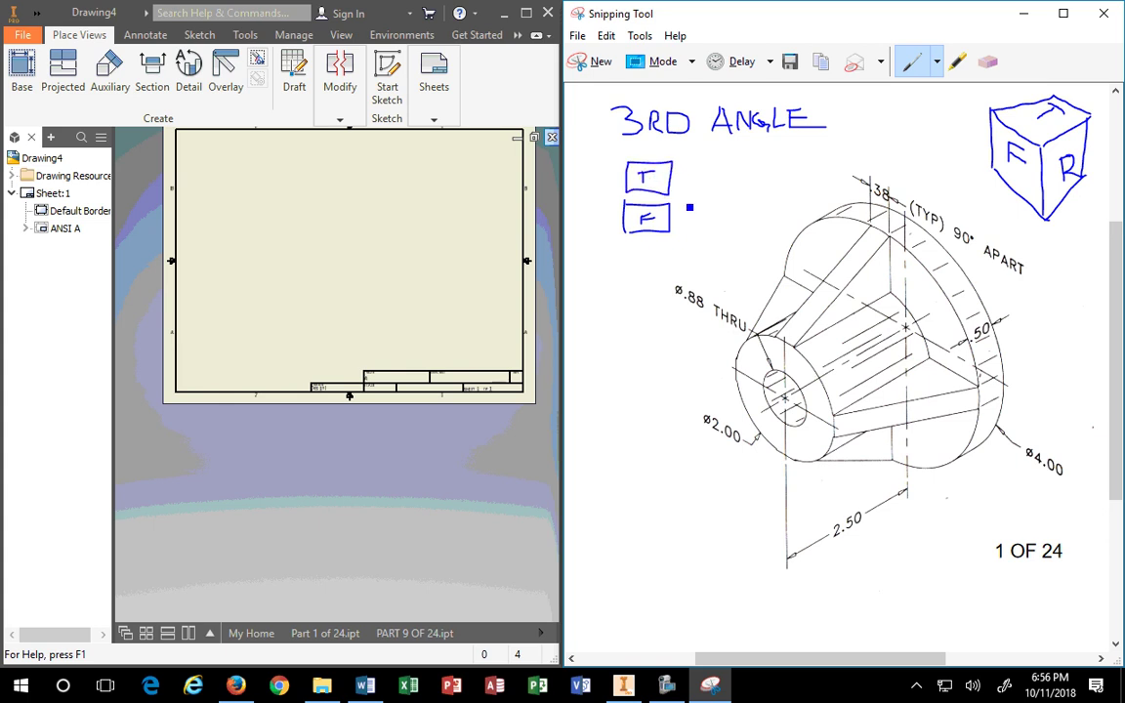
mouse_move(725, 202)
mouse_down()
mouse_move(691, 222)
mouse_move(723, 232)
mouse_move(733, 225)
mouse_move(709, 209)
mouse_up()
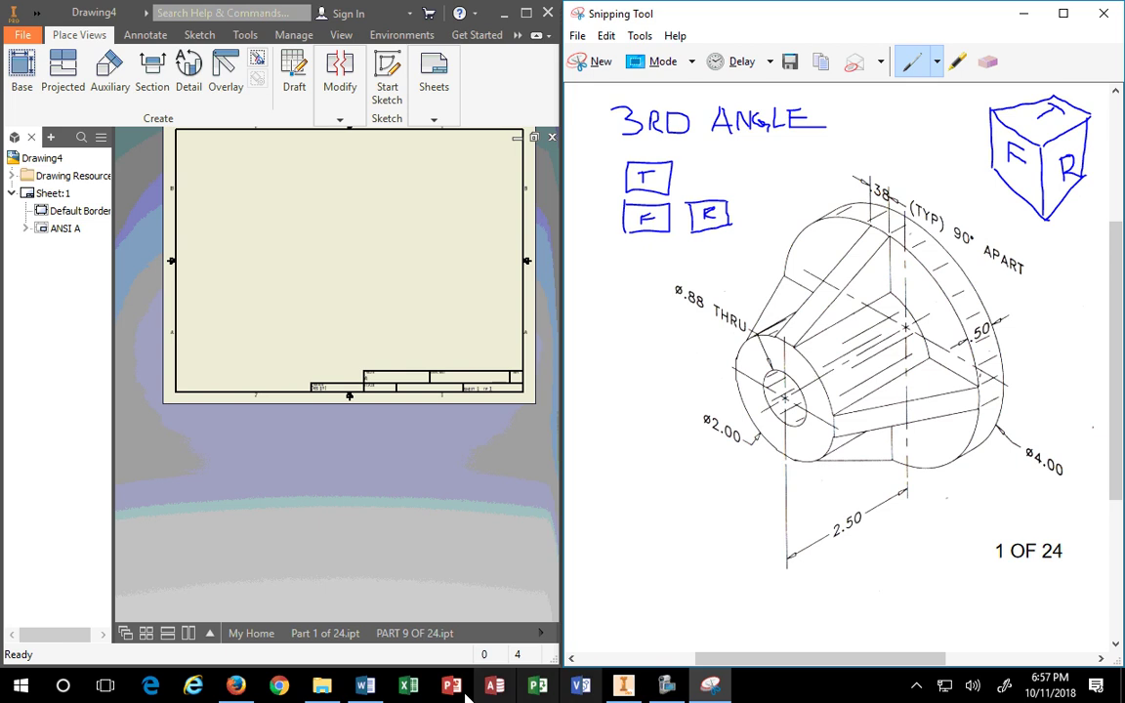
Check project 1 of 24's section type in the Word lecture order and due date table, and return to the Snipping Tool.
click(365, 685)
scroll(828, 279, up, 8)
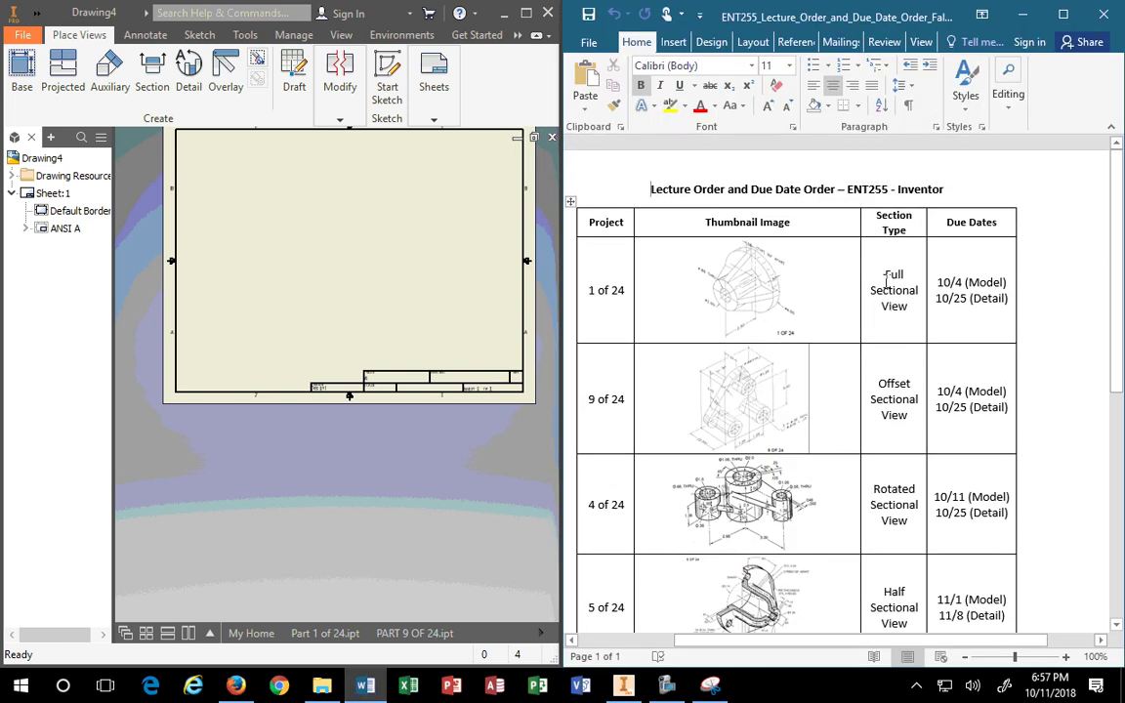
drag(886, 279, 911, 306)
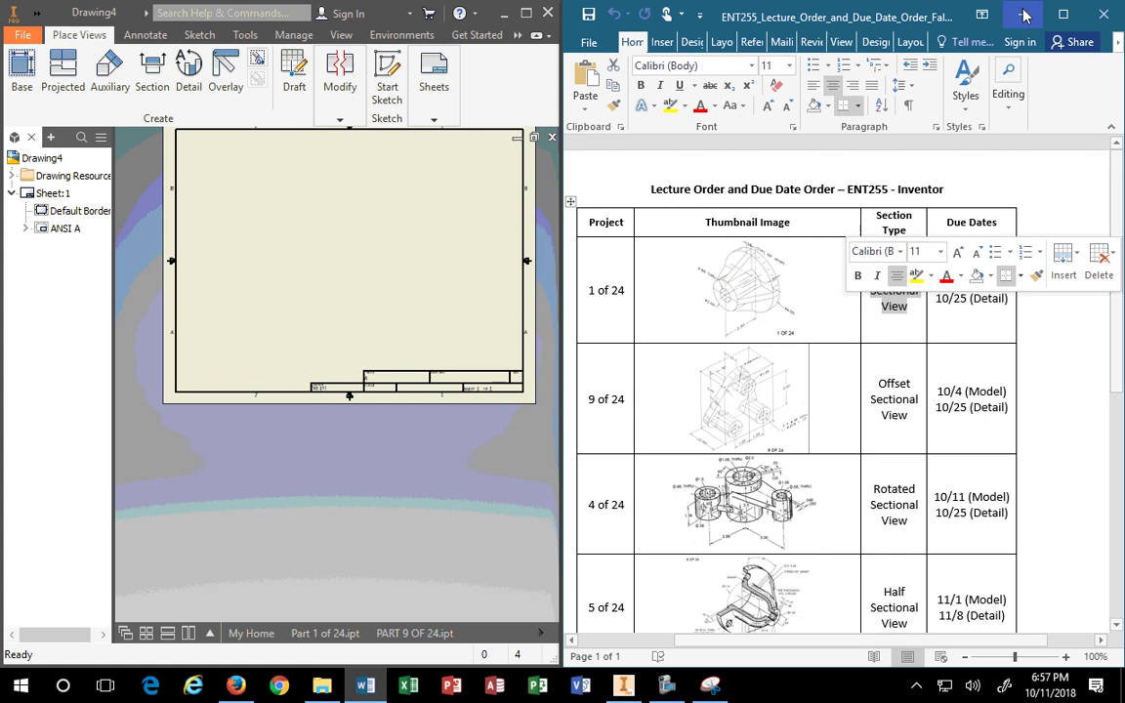
key(alt+Tab)
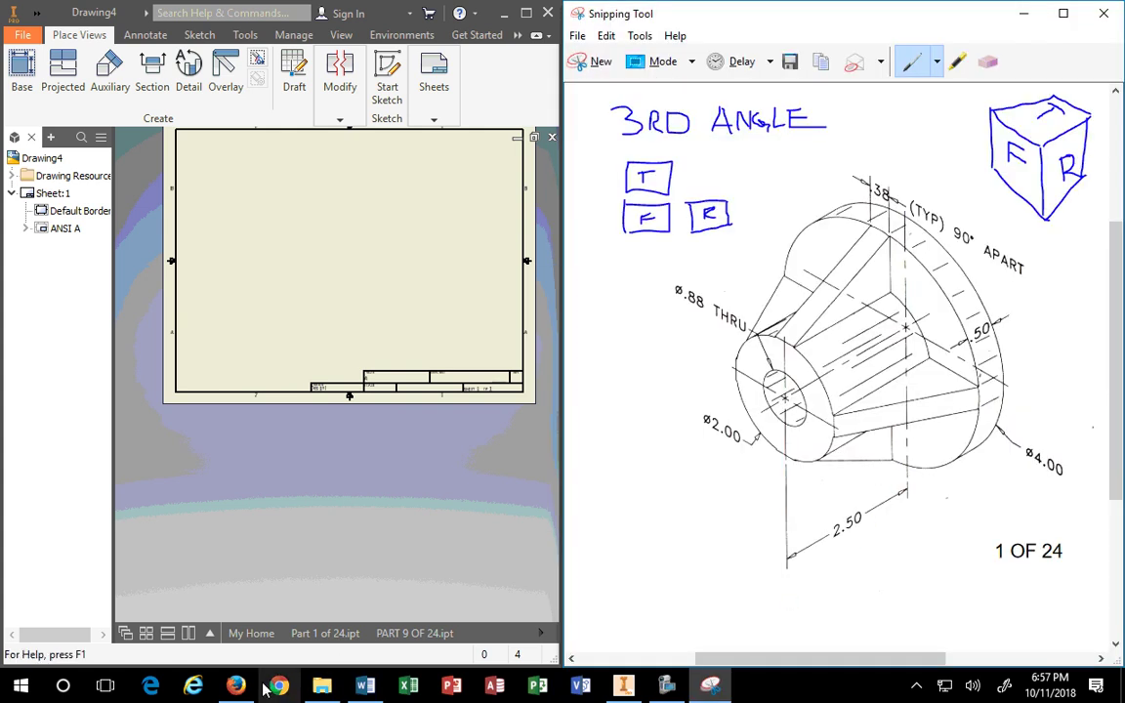
Switch to Firefox and look through the attached files and section listings on the ENT255 Course Materials page.
click(219, 565)
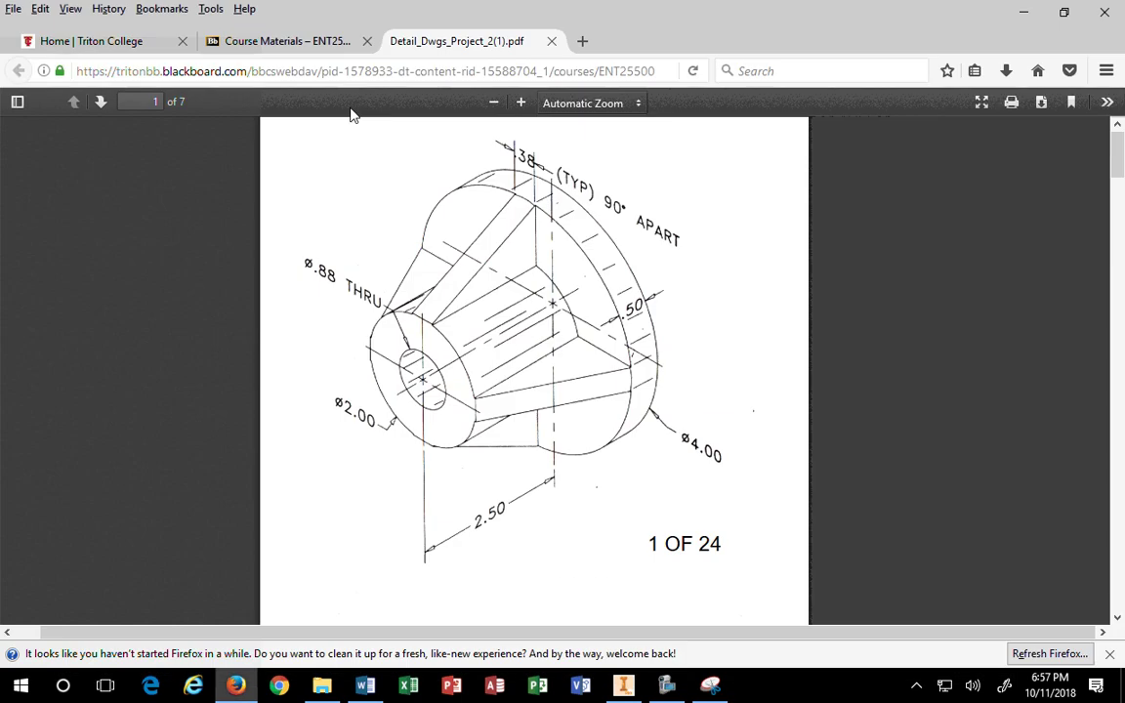
click(277, 43)
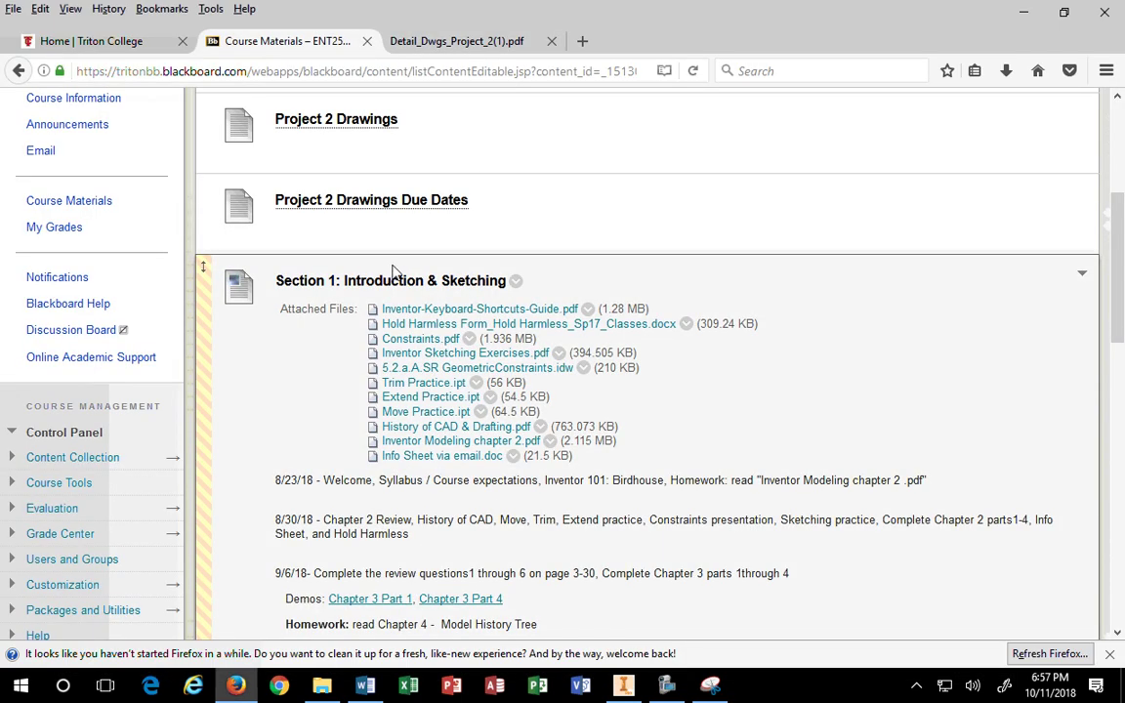
scroll(394, 271, down, 5)
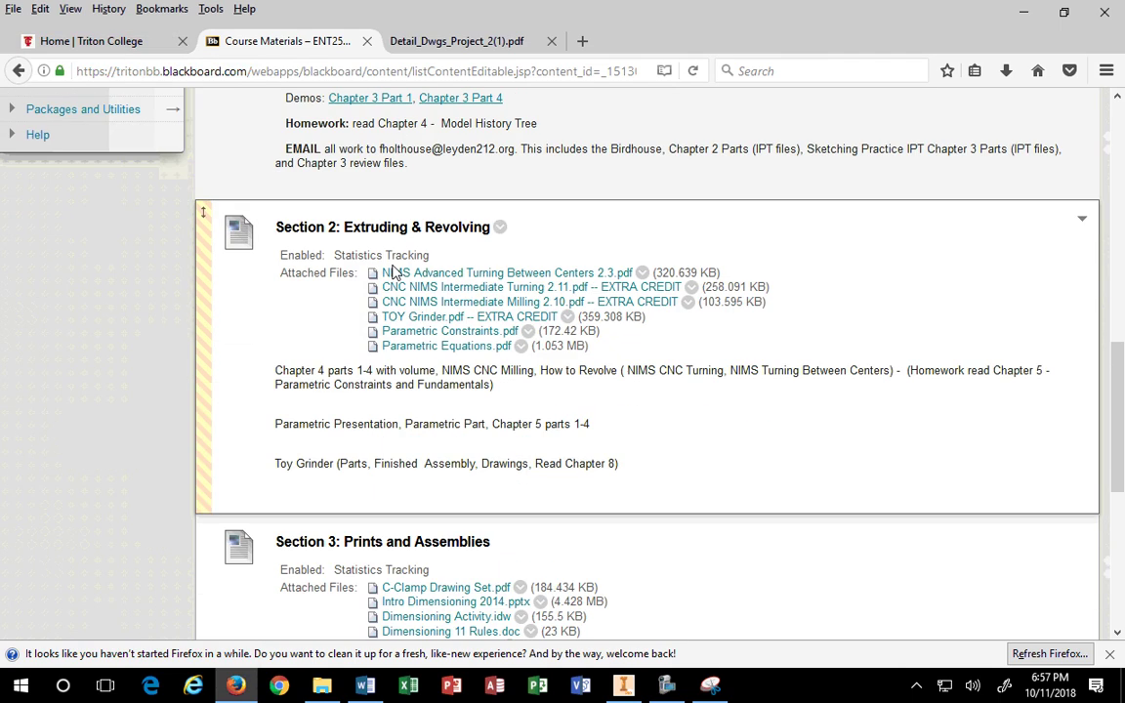
scroll(394, 272, up, 4)
scroll(393, 270, down, 7)
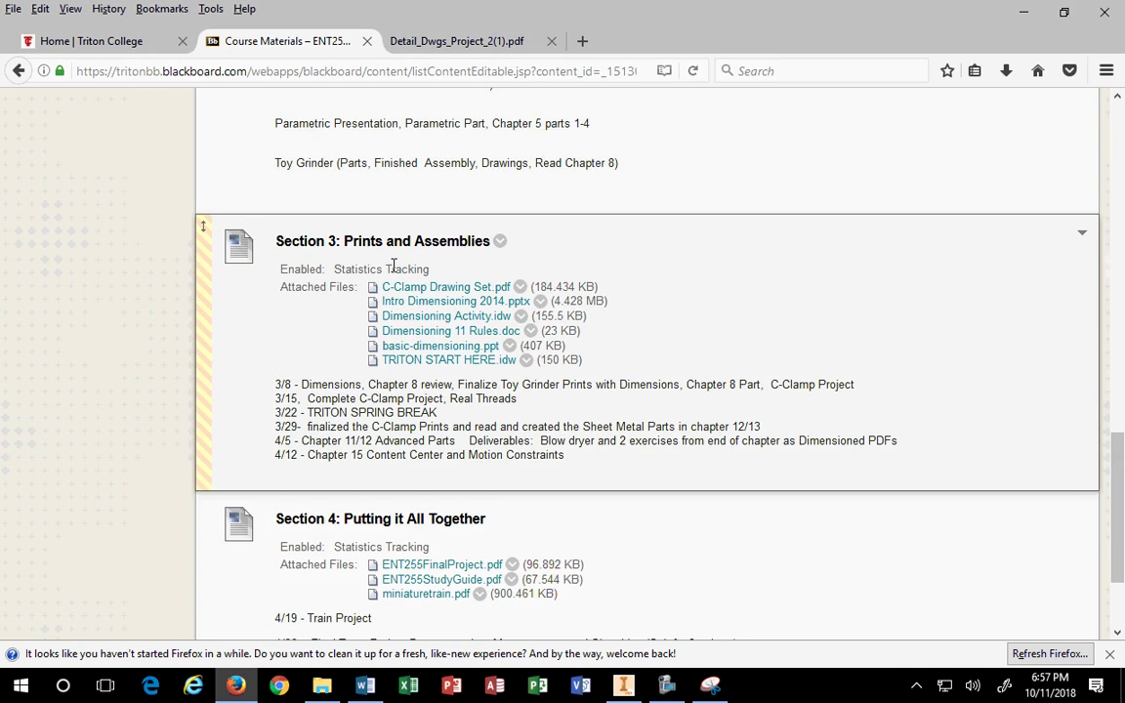
scroll(388, 272, down, 2)
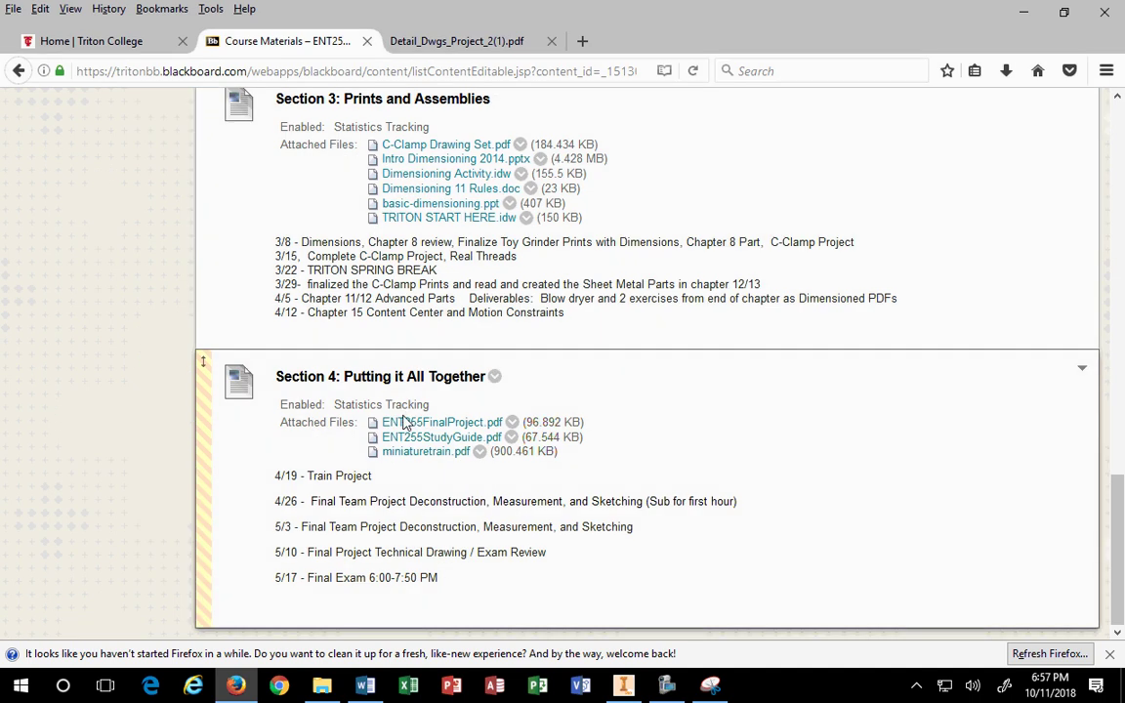
scroll(268, 329, up, 14)
scroll(101, 442, down, 2)
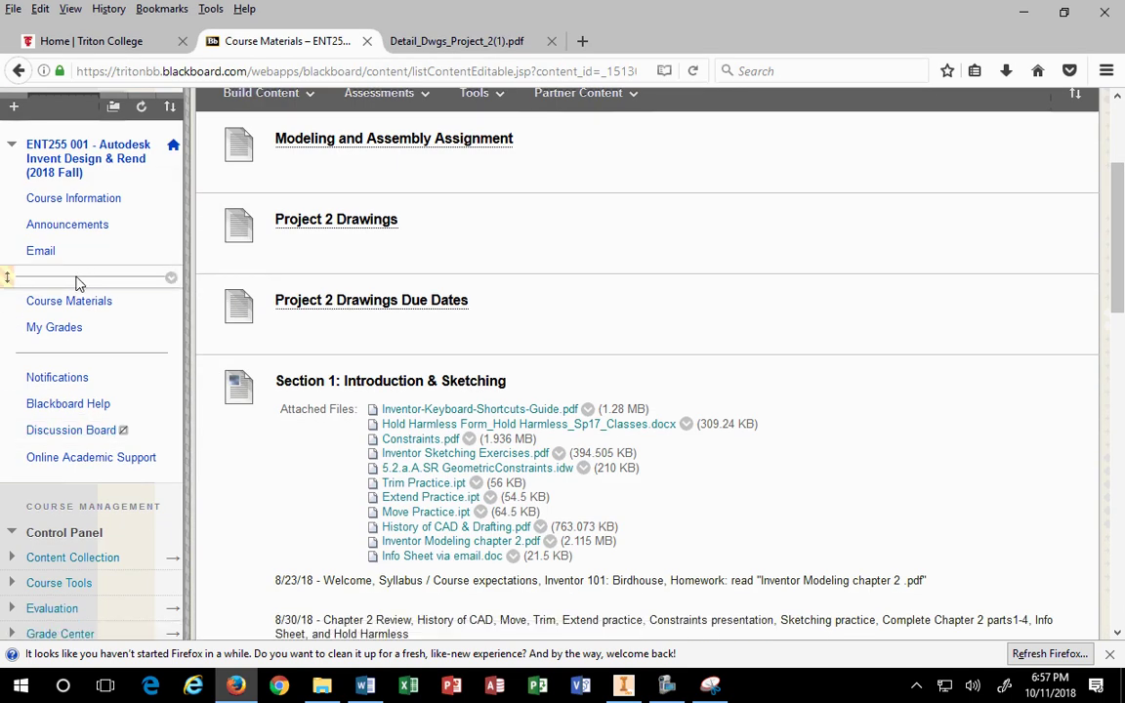
scroll(521, 454, down, 1)
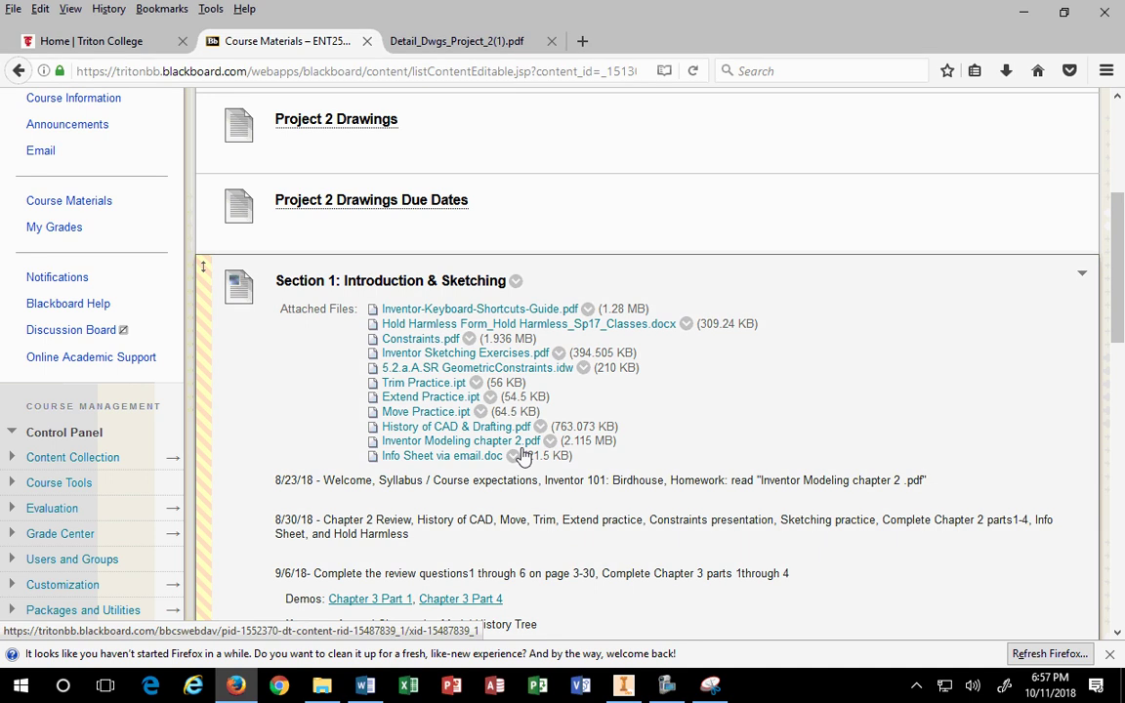
scroll(522, 454, down, 4)
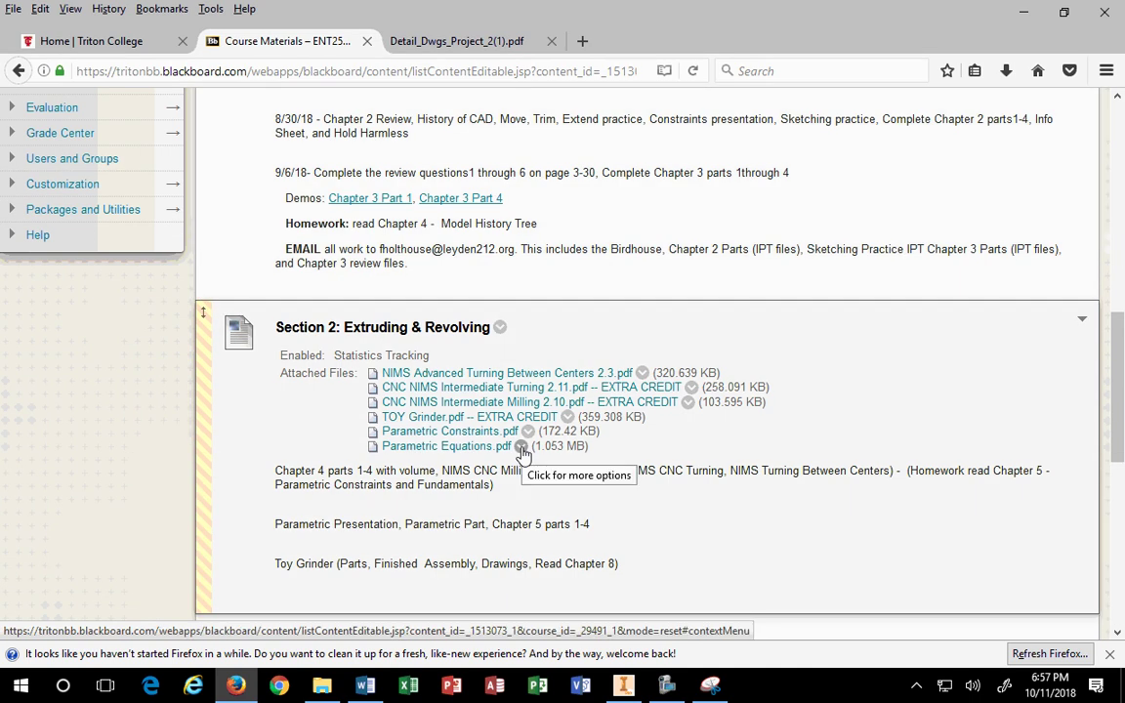
scroll(522, 453, down, 4)
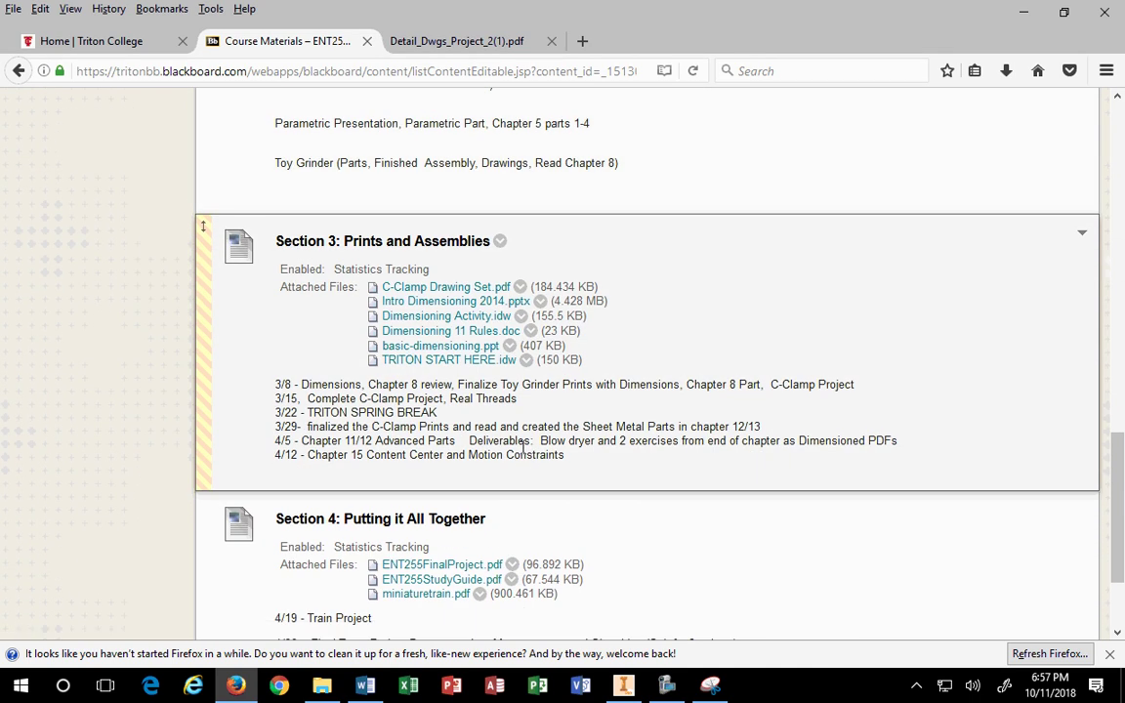
scroll(523, 447, down, 1)
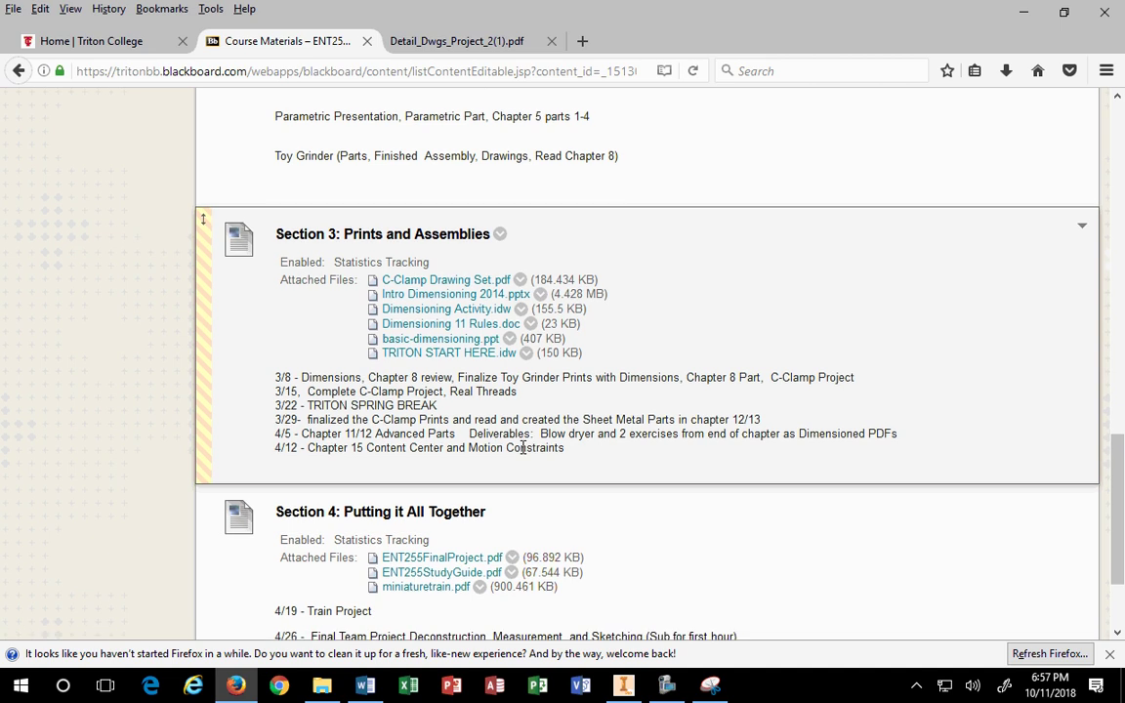
scroll(520, 435, up, 12)
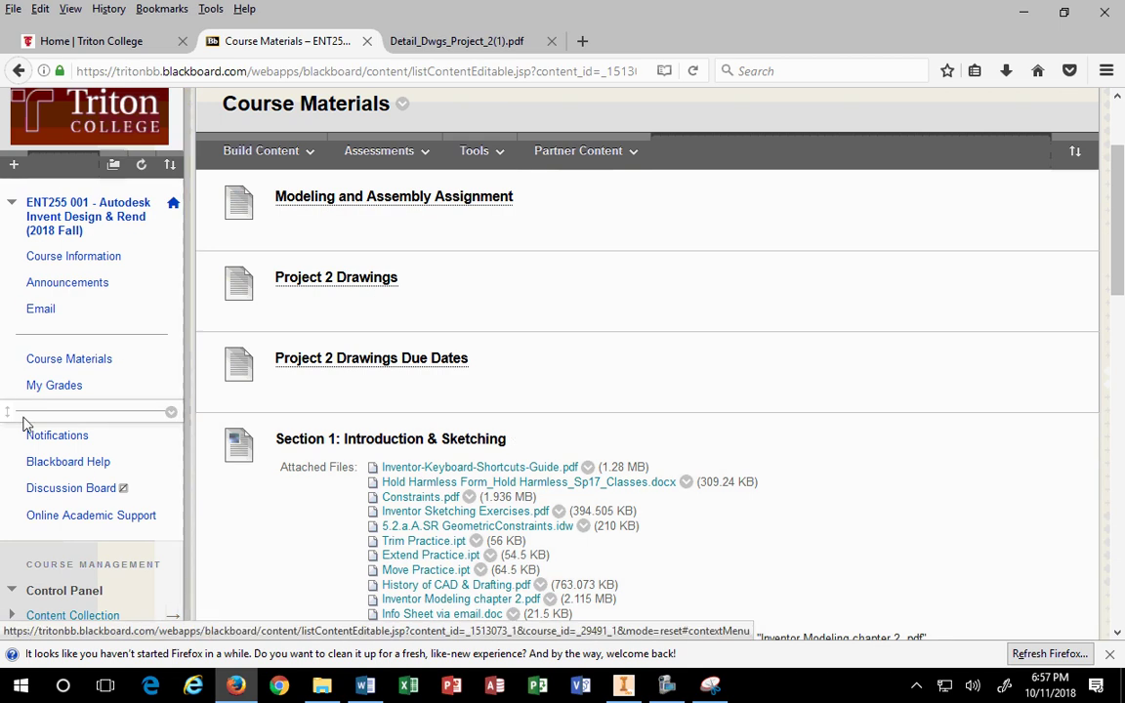
scroll(970, 129, up, 1)
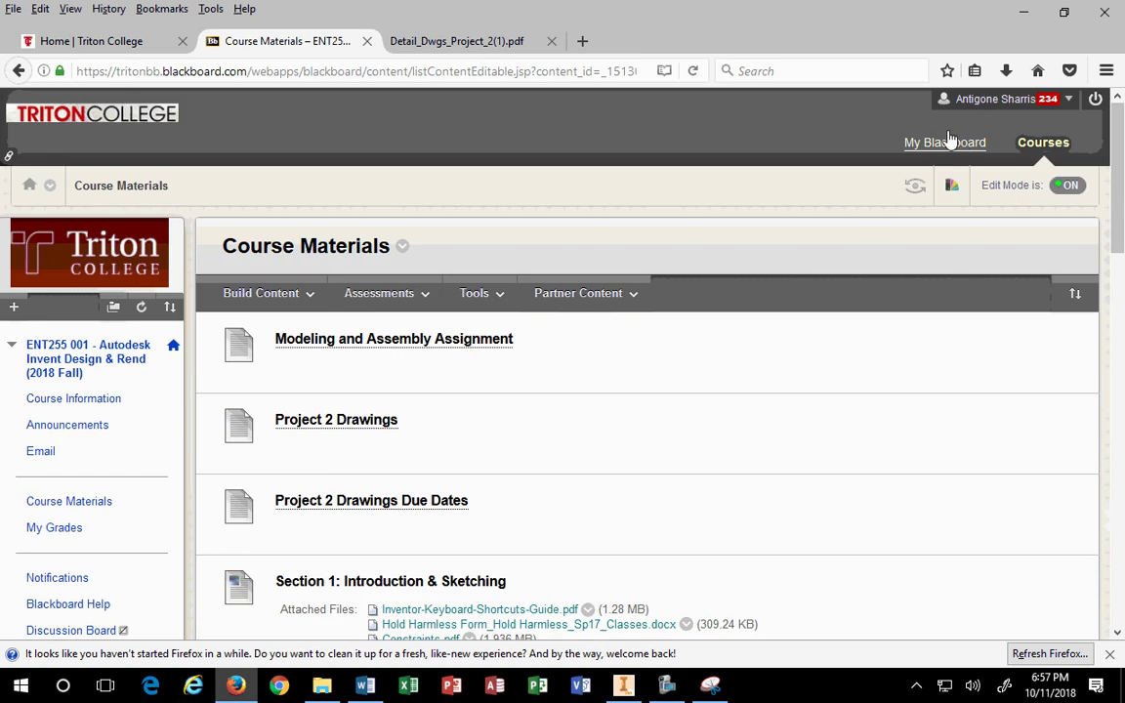
Open the Homework/In-Class page of the ENT110 001 Engineer Design Graphics/CAD course.
click(946, 143)
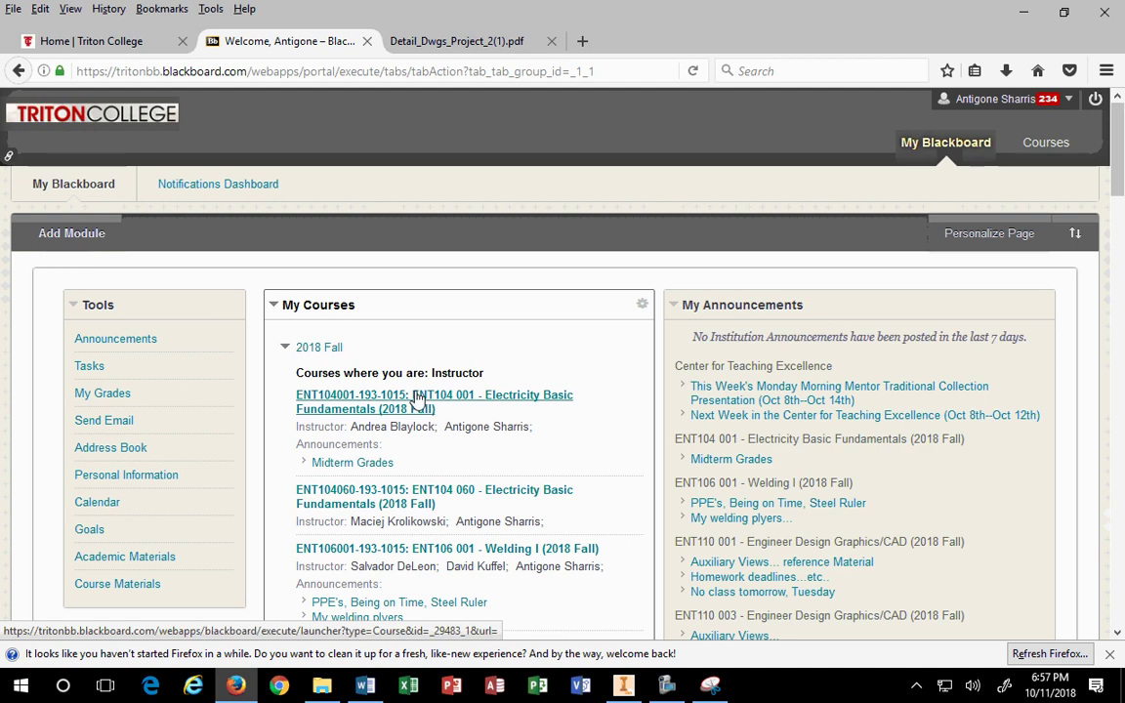
scroll(391, 362, down, 6)
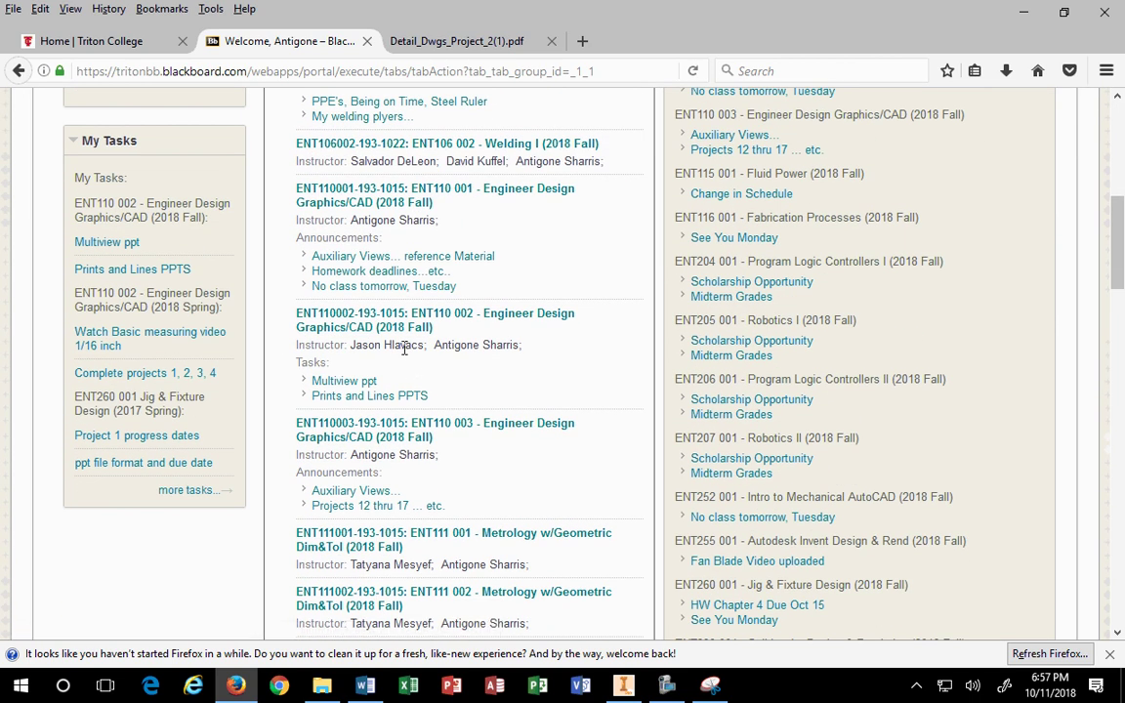
click(374, 200)
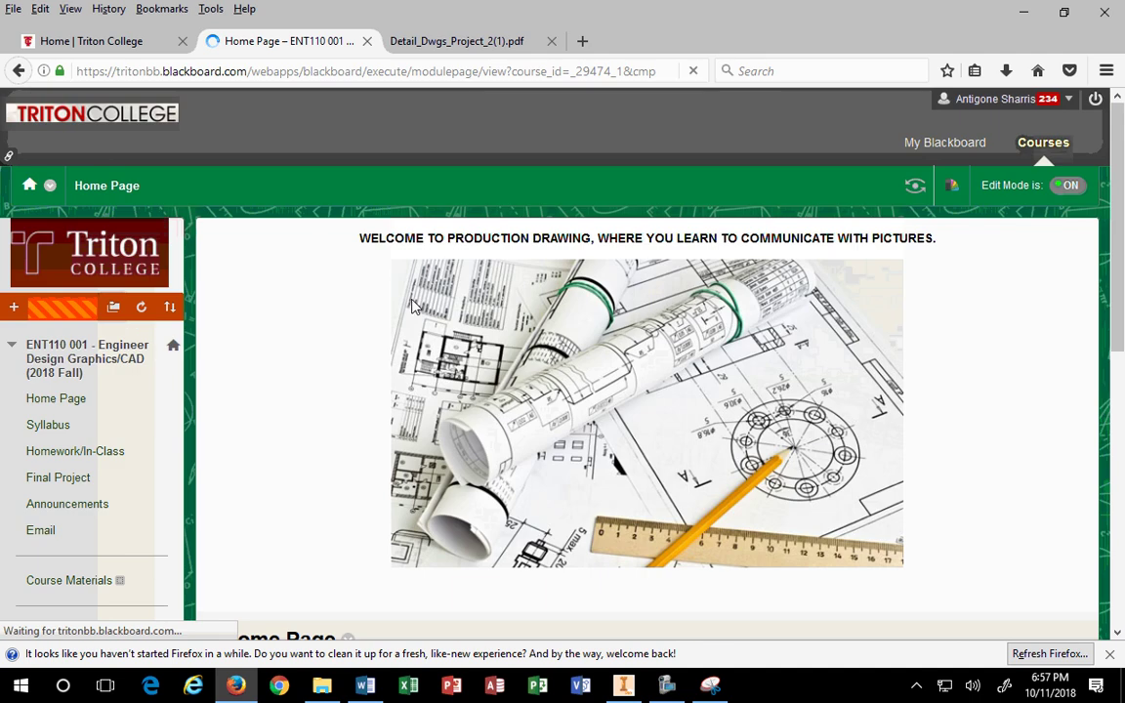
scroll(278, 302, down, 4)
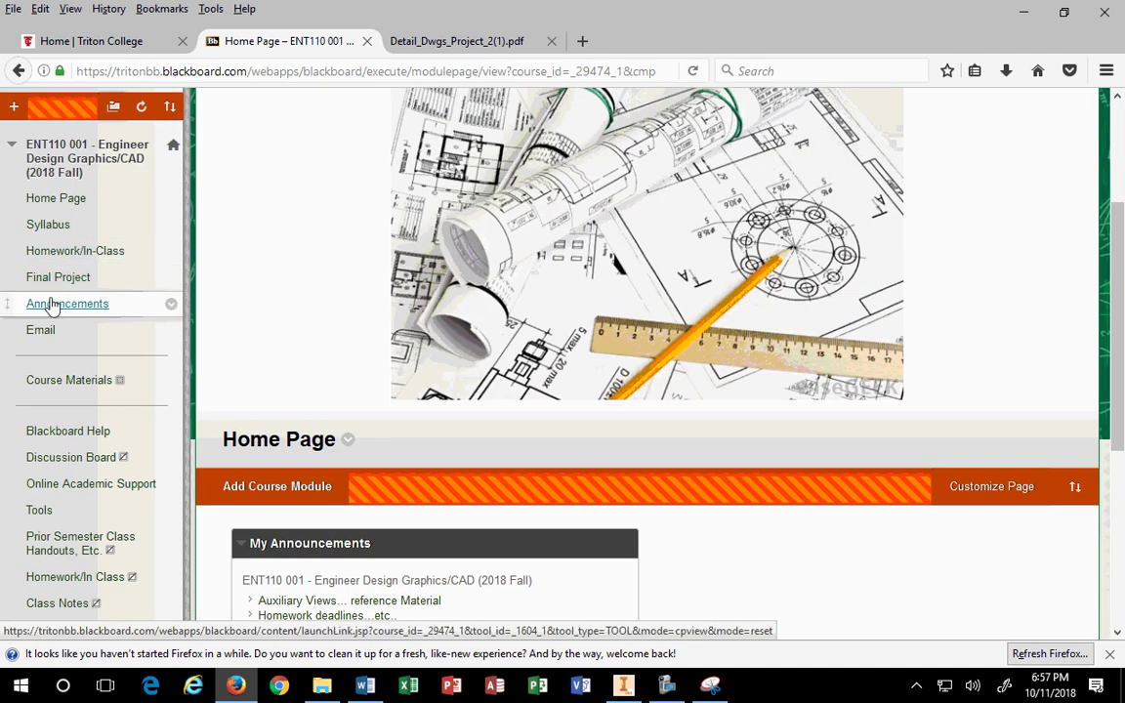
click(56, 256)
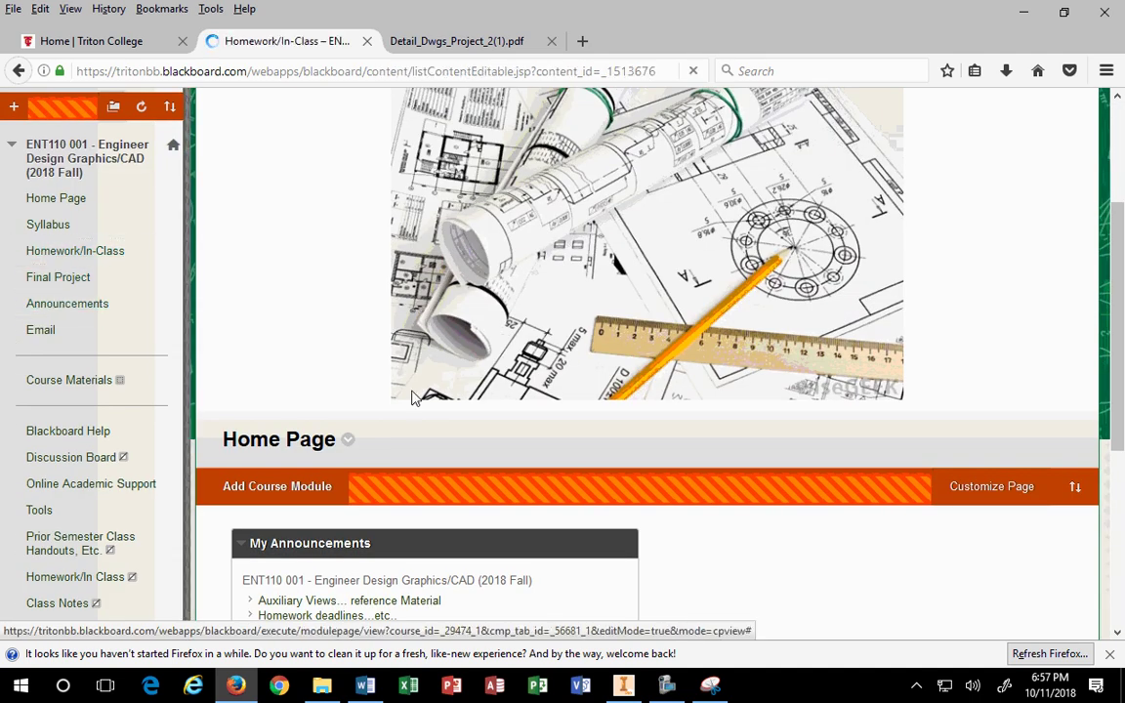
Look through the Homework/In-Class page and its Commonly Needed Files folder, and return to the Homework/In-Class page.
scroll(686, 457, down, 15)
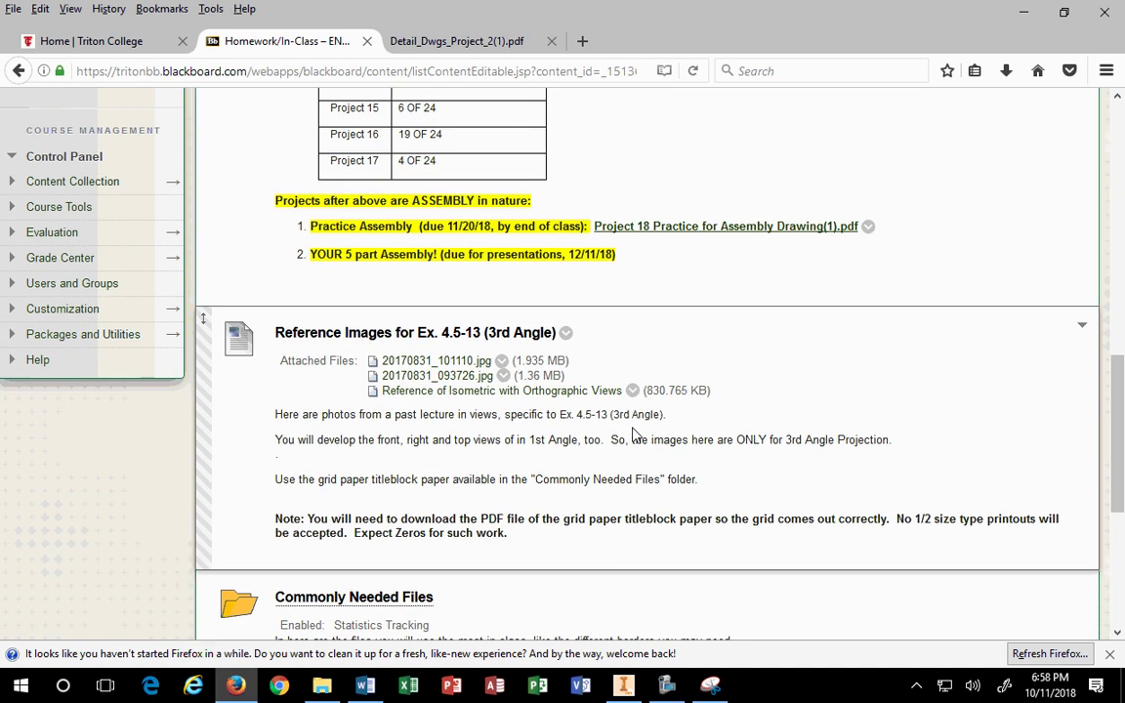
scroll(469, 325, up, 2)
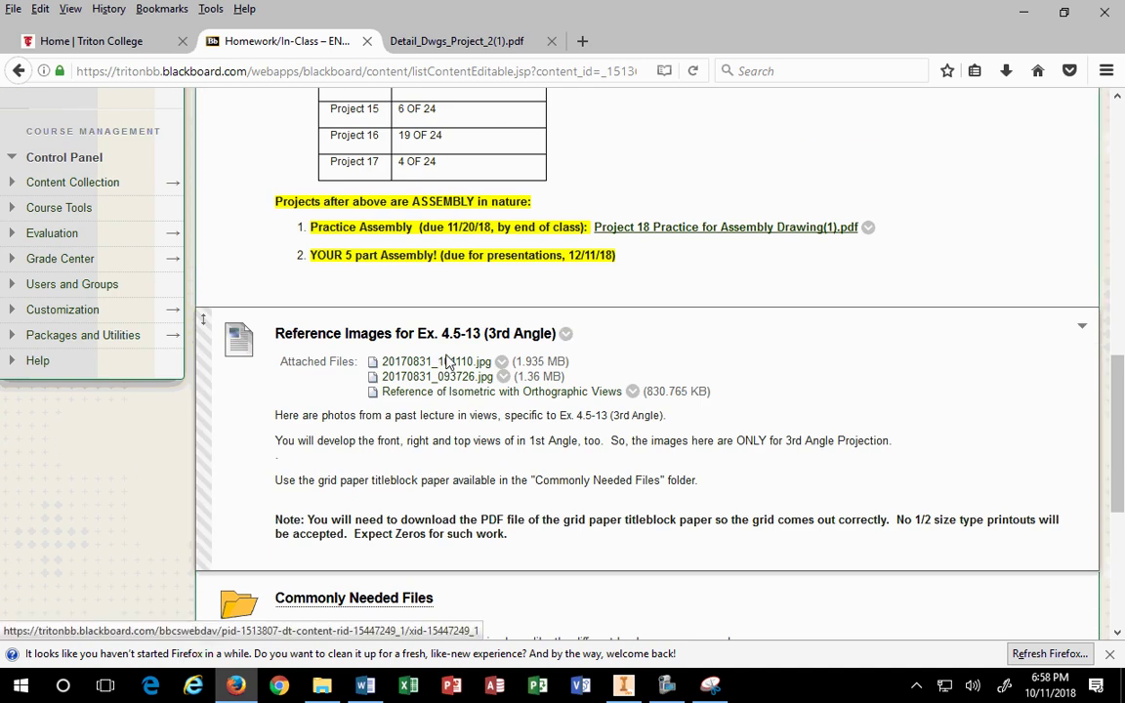
scroll(420, 390, down, 3)
click(362, 306)
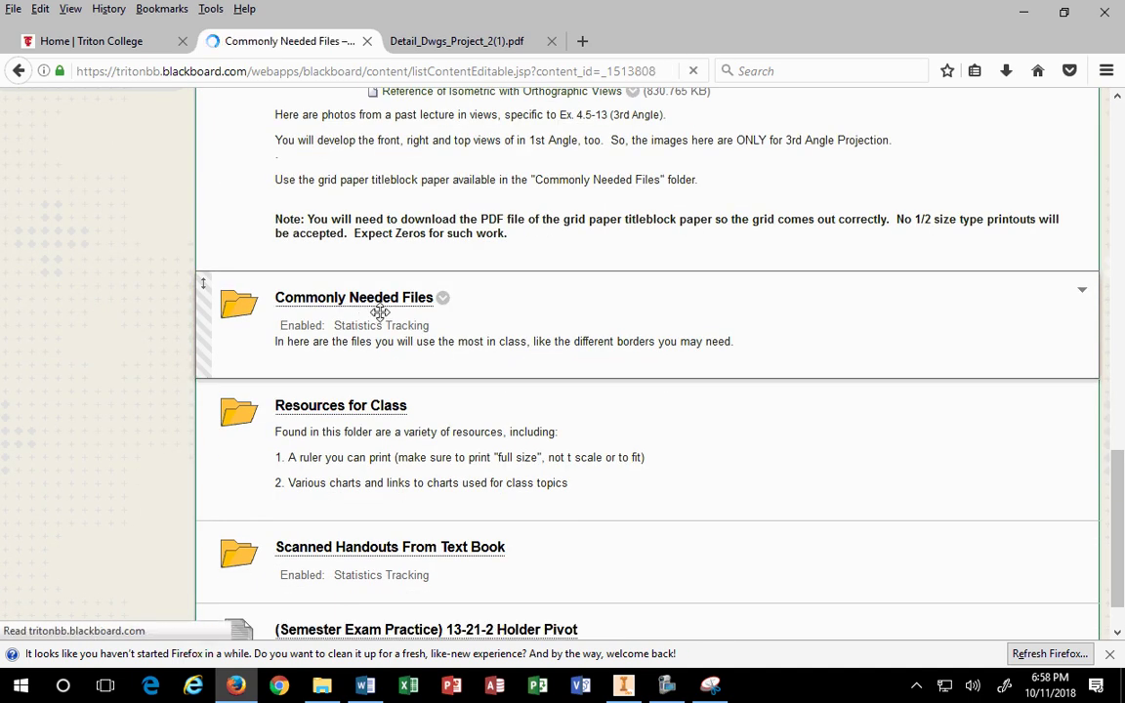
scroll(383, 327, down, 5)
scroll(383, 328, down, 1)
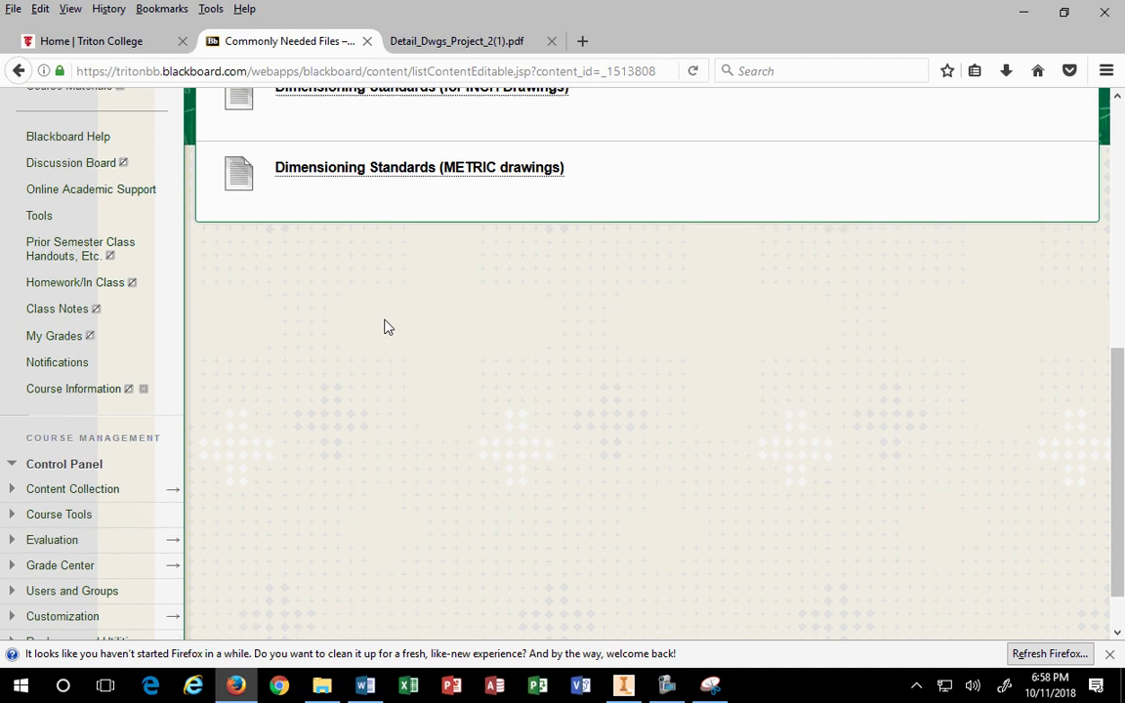
scroll(293, 325, up, 4)
click(17, 71)
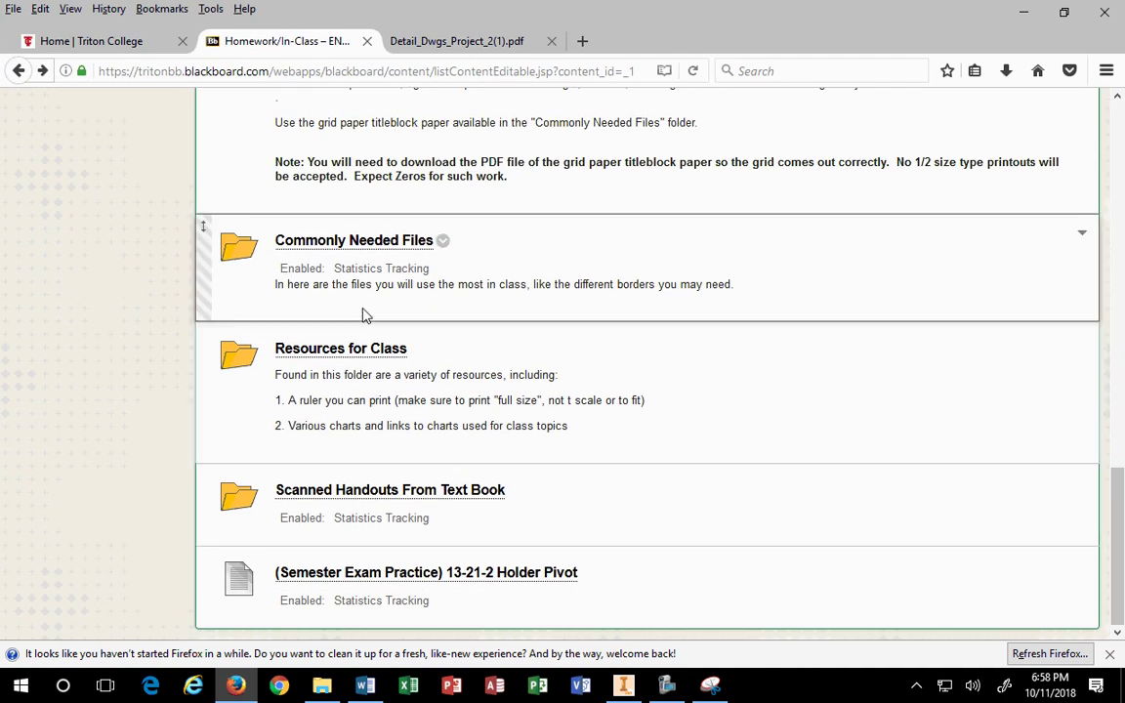
Open the CH06_Section_Views.pptx file attached to Sectional Views in the Resources for Class folder with Microsoft PowerPoint.
click(359, 354)
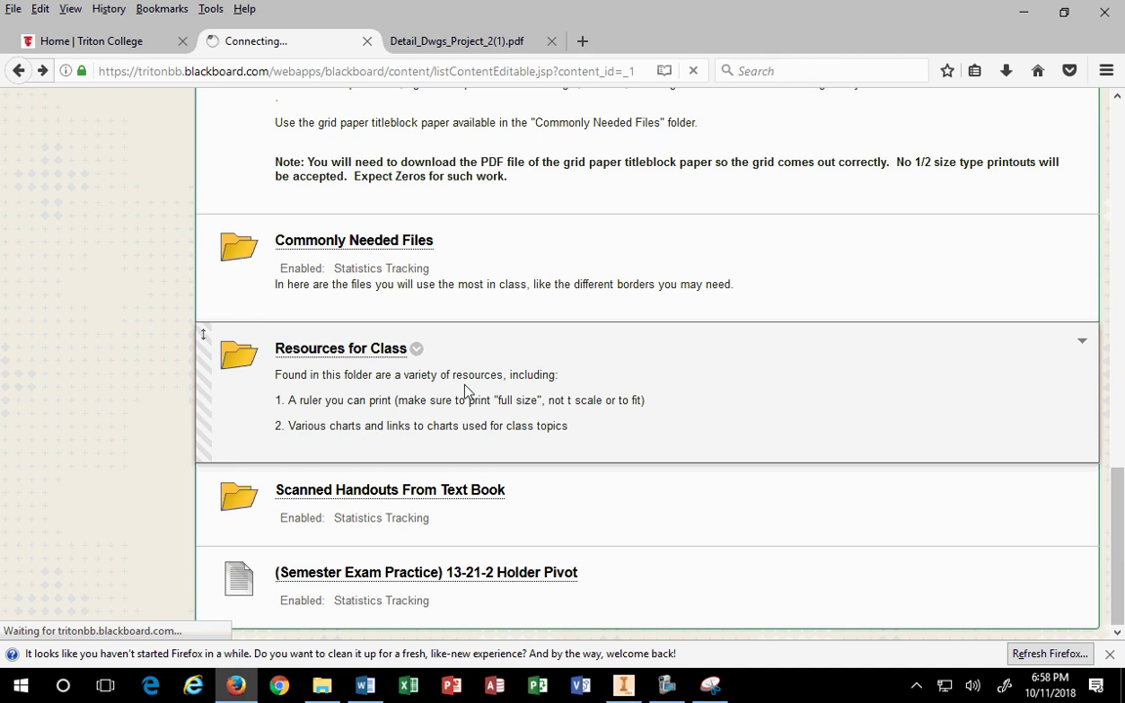
scroll(466, 391, down, 20)
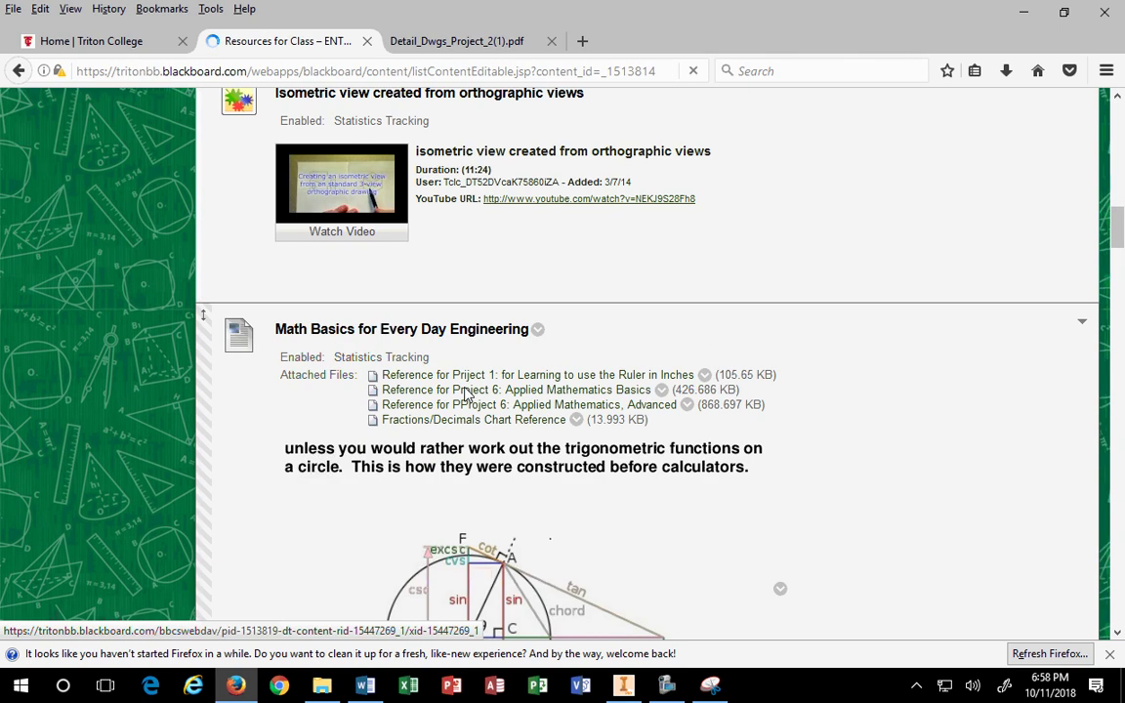
scroll(459, 405, down, 20)
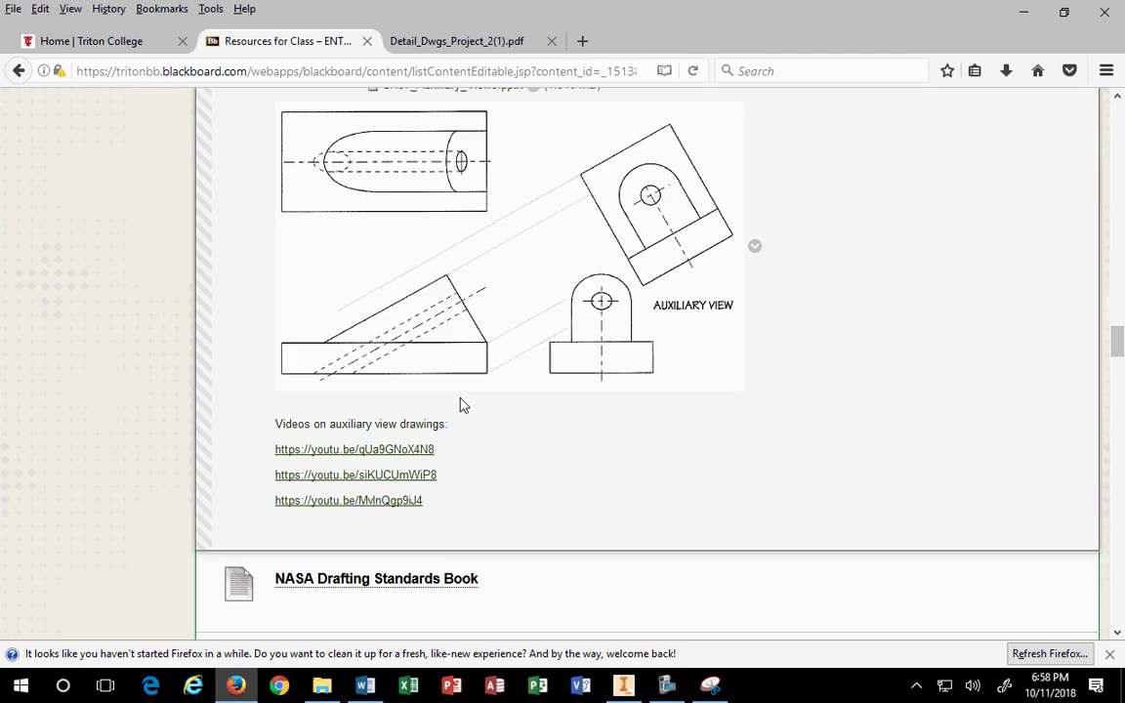
scroll(459, 404, down, 10)
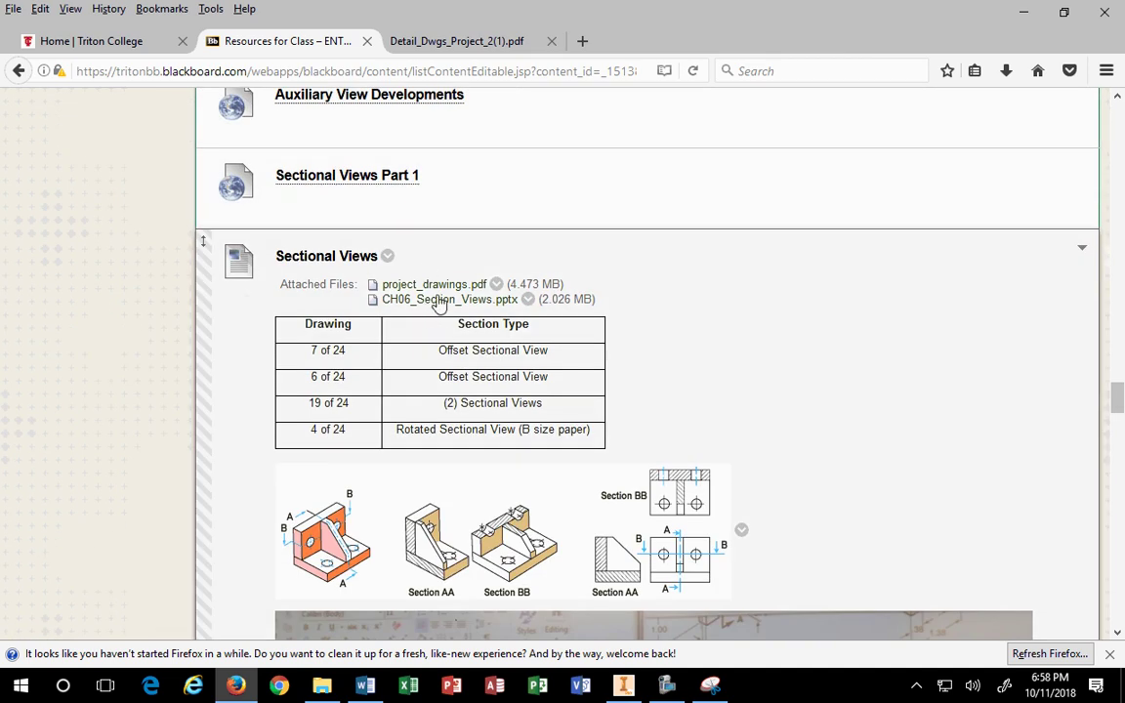
click(401, 298)
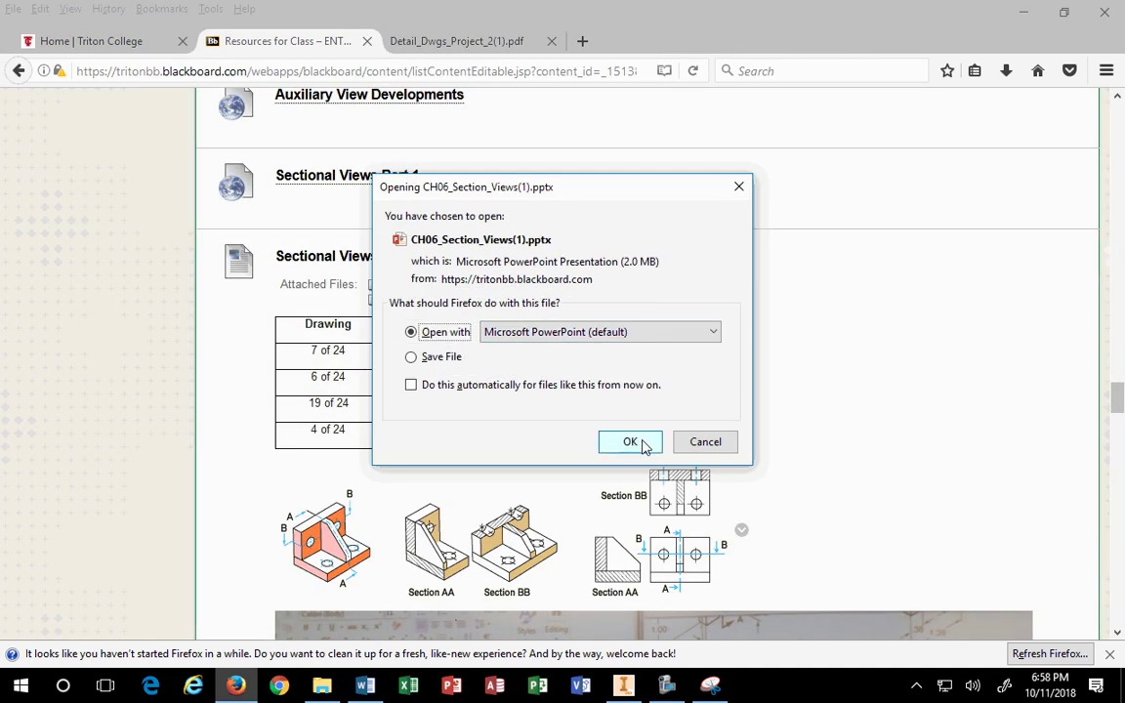
click(637, 444)
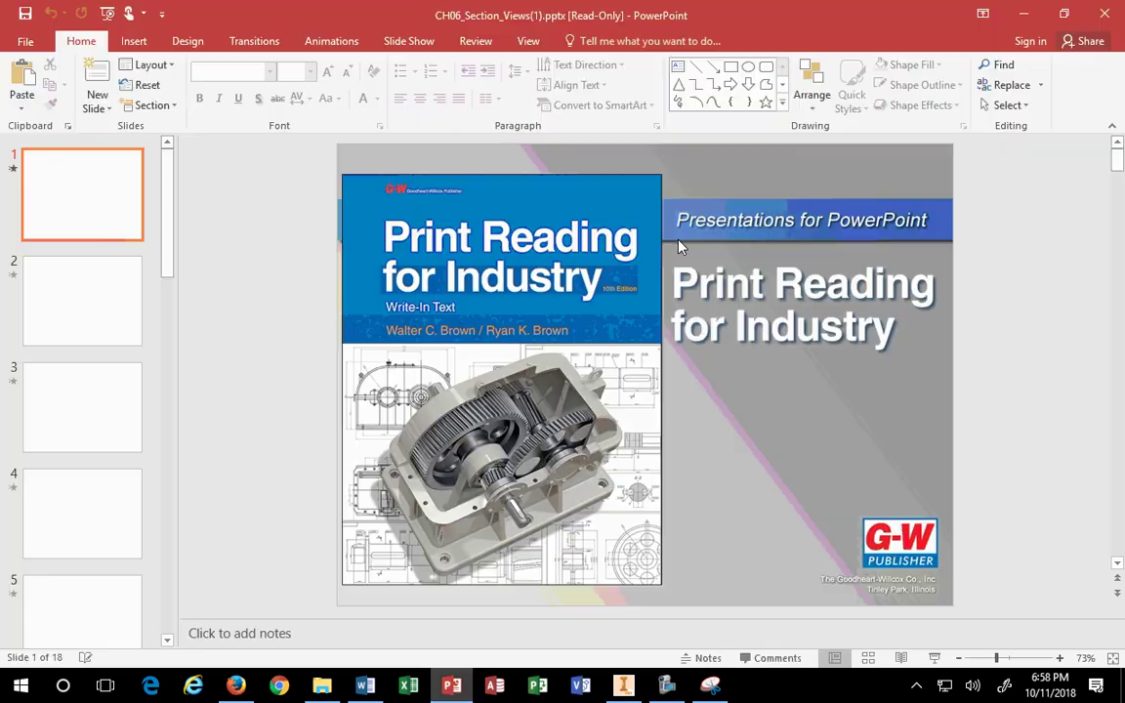
Look through the section view slides in the Unit 6 presentation, including the Section Views cutting plane slide, and close the presentation.
click(78, 391)
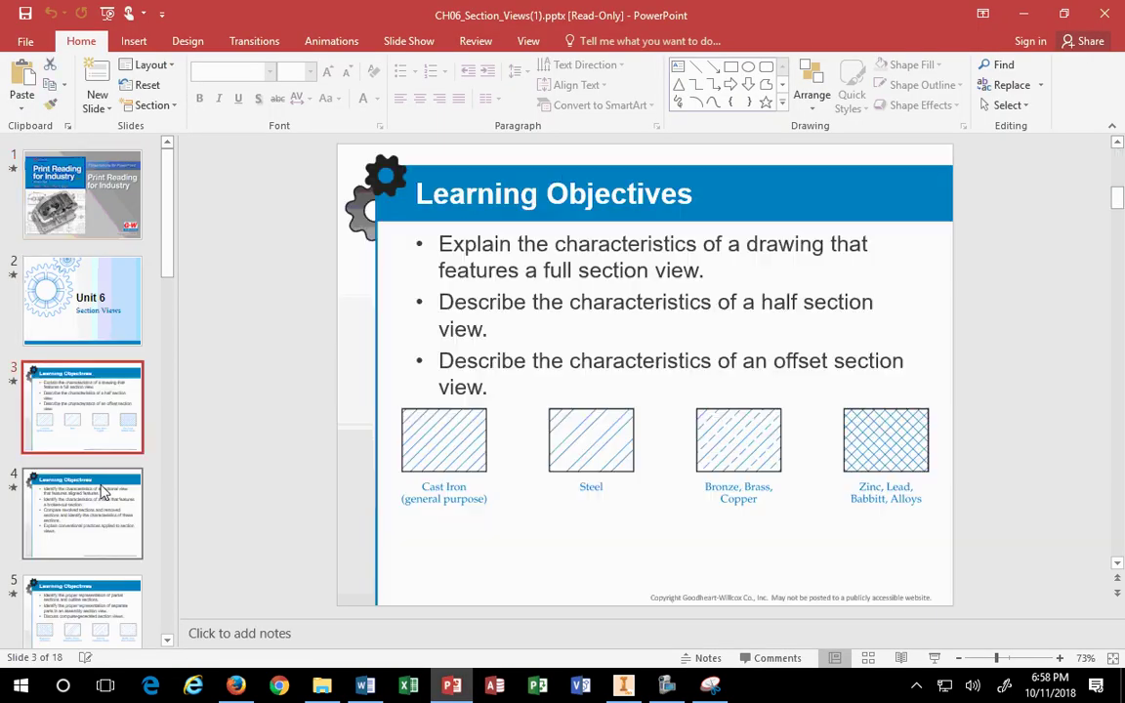
click(102, 449)
scroll(305, 509, down, 2)
scroll(64, 350, up, 3)
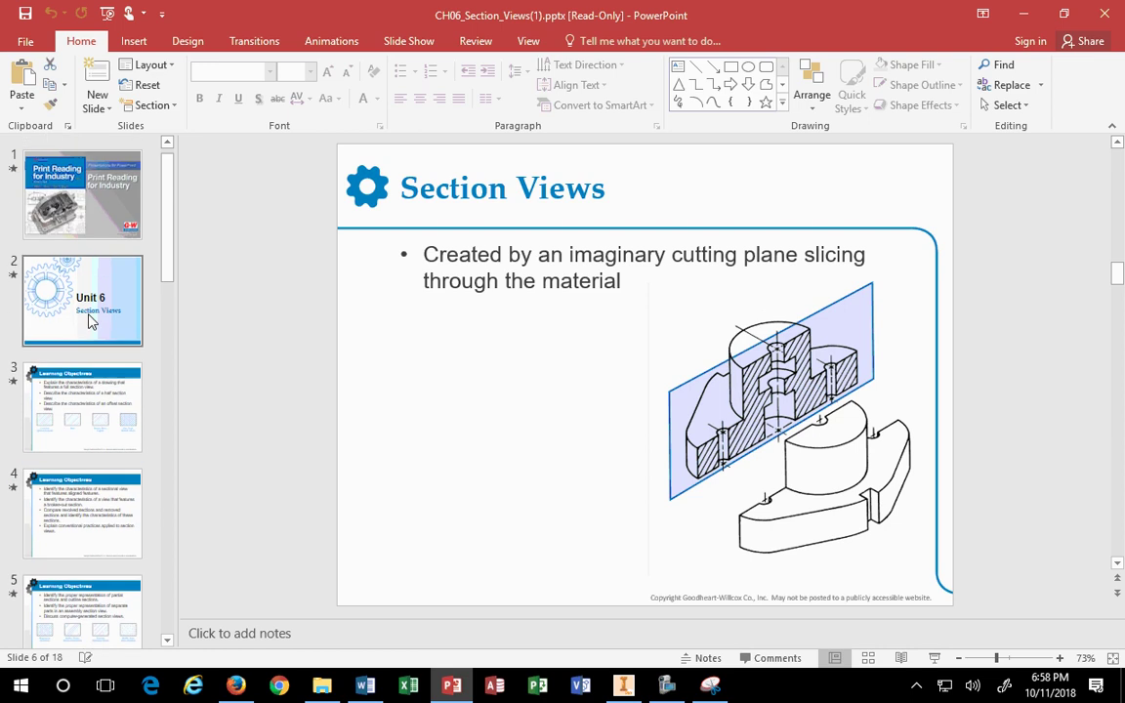
click(78, 224)
scroll(94, 322, down, 3)
scroll(81, 349, down, 2)
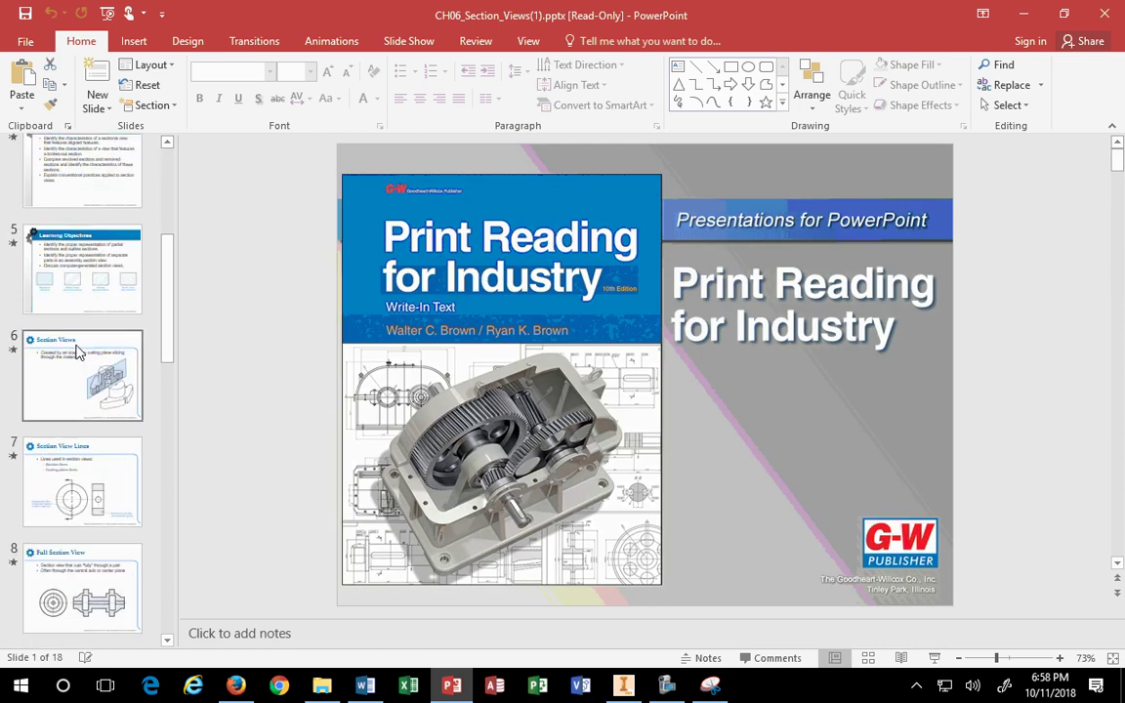
click(82, 354)
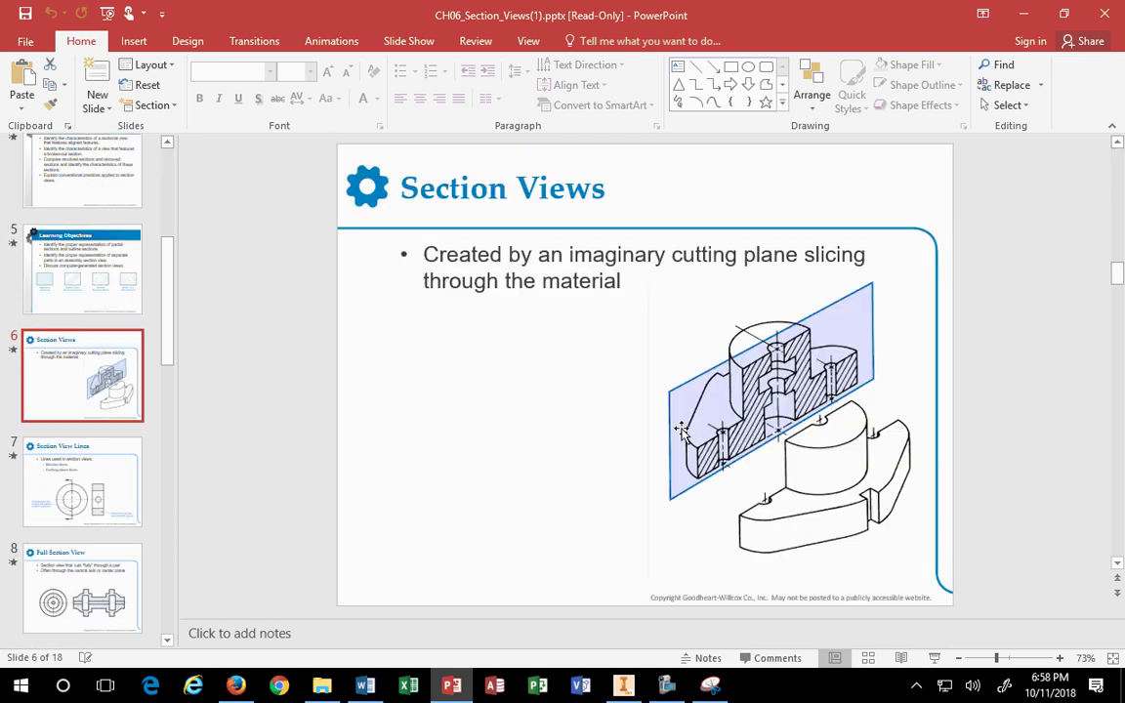
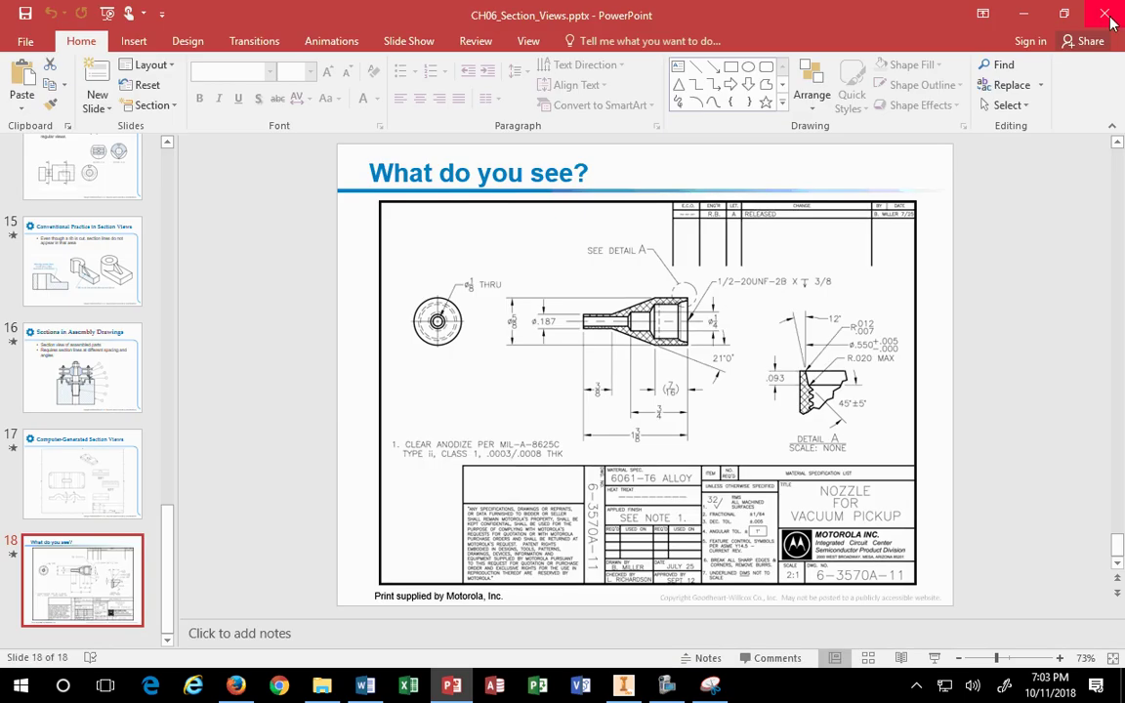
click(1107, 15)
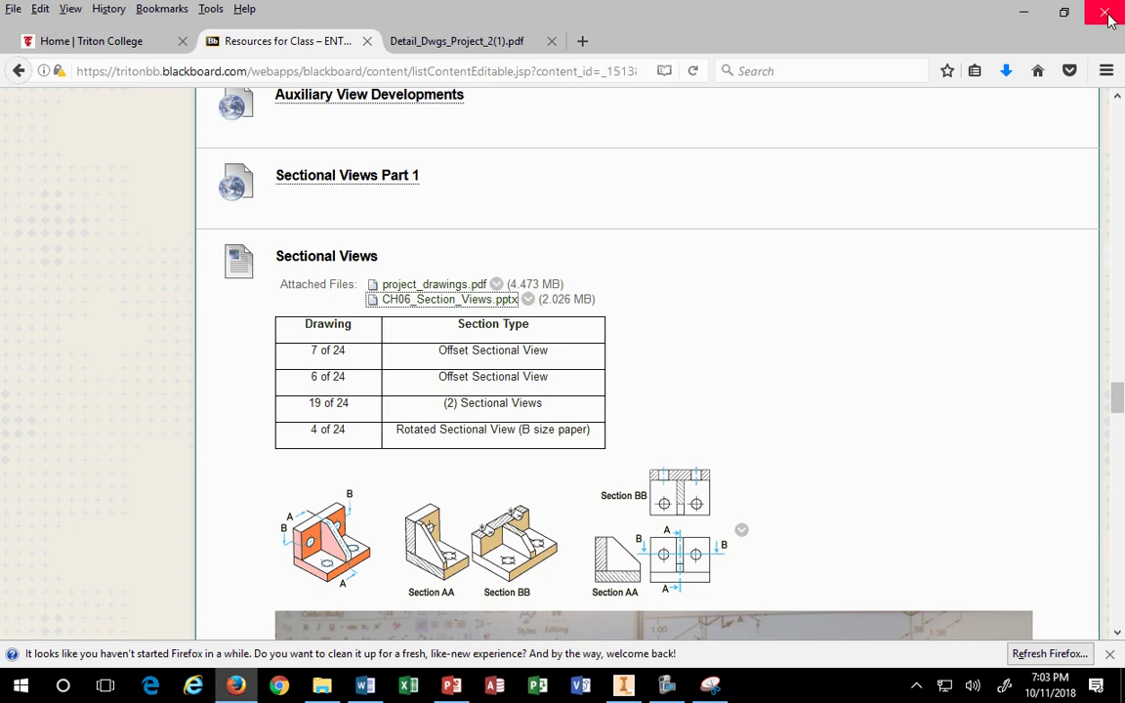
Glance over the Sectional Views listing, return to the Homework/In-Class page and open My Blackboard.
scroll(665, 489, down, 2)
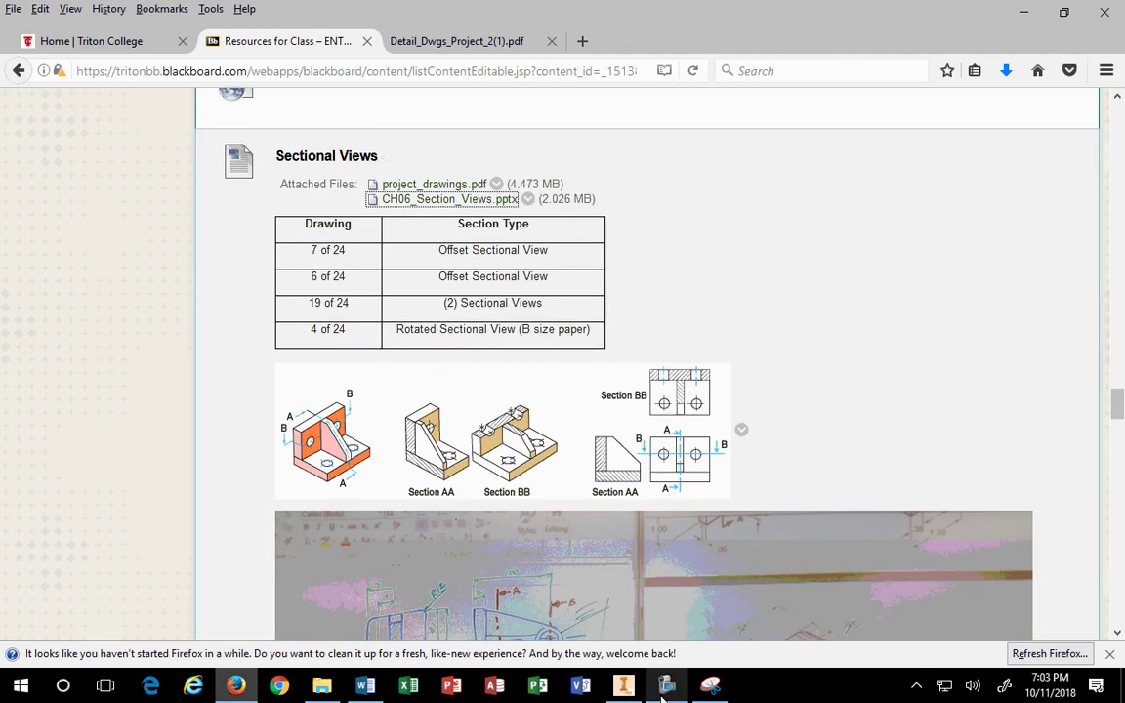
scroll(535, 153, up, 5)
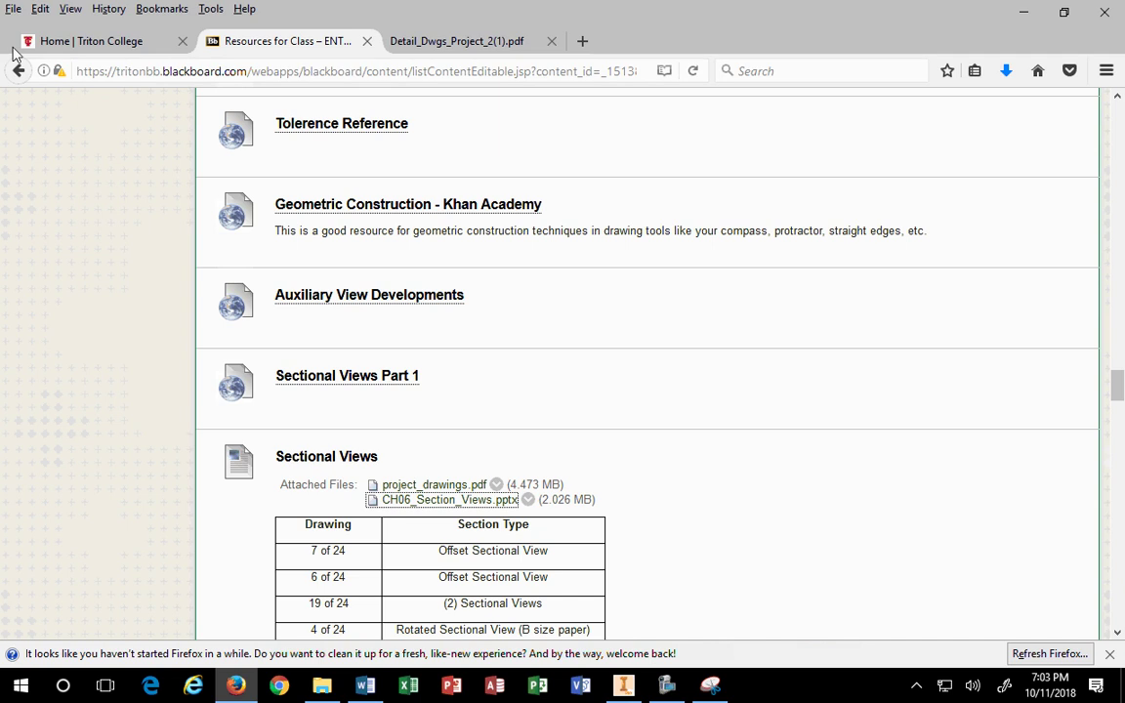
click(18, 70)
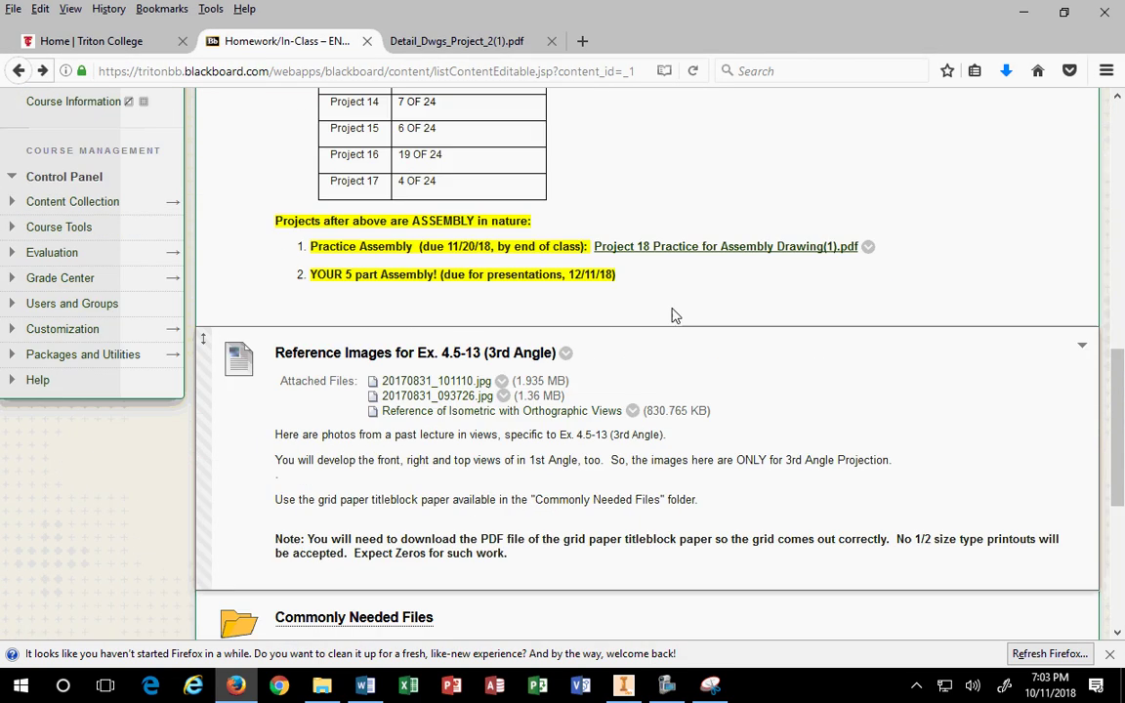
scroll(684, 293, up, 15)
click(945, 142)
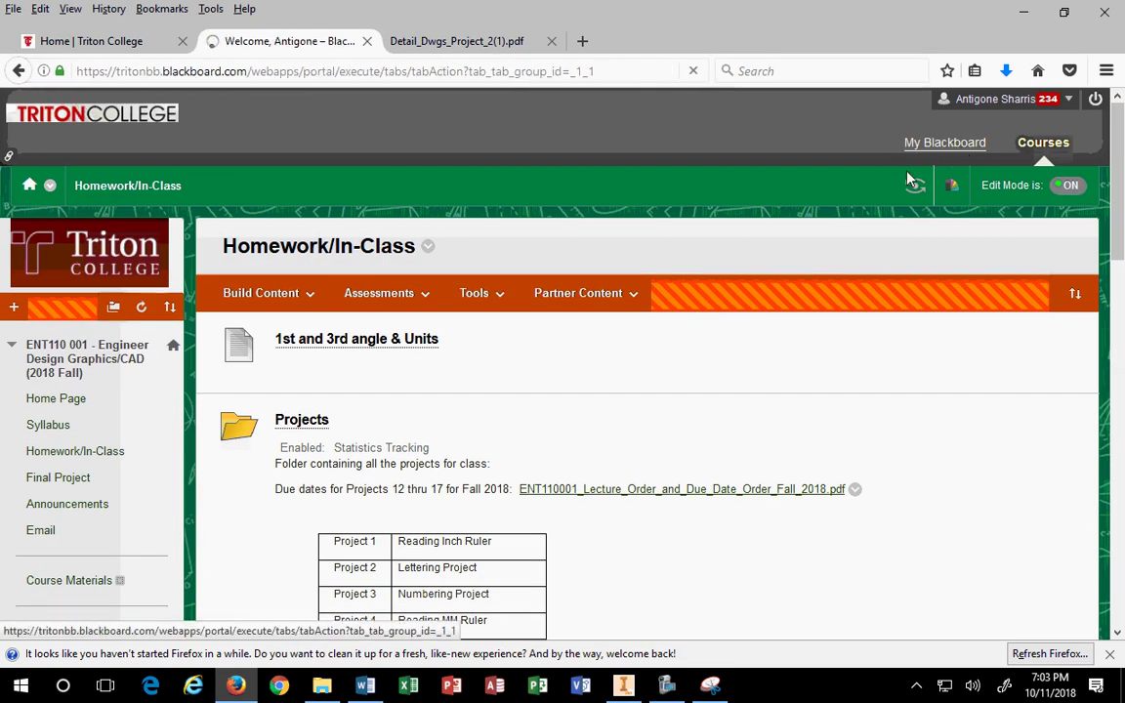
Find the ENT255 001 Autodesk Invent Design & Rend (2018 Fall) course in the course list and open it.
scroll(440, 403, down, 10)
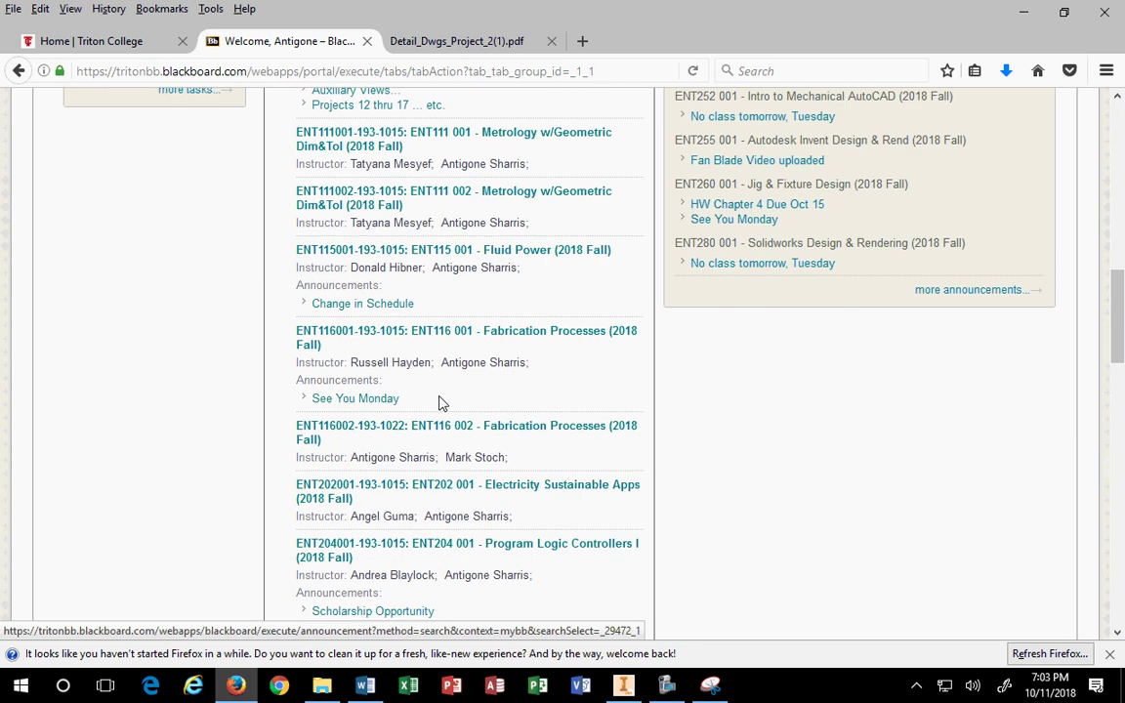
scroll(439, 395, down, 6)
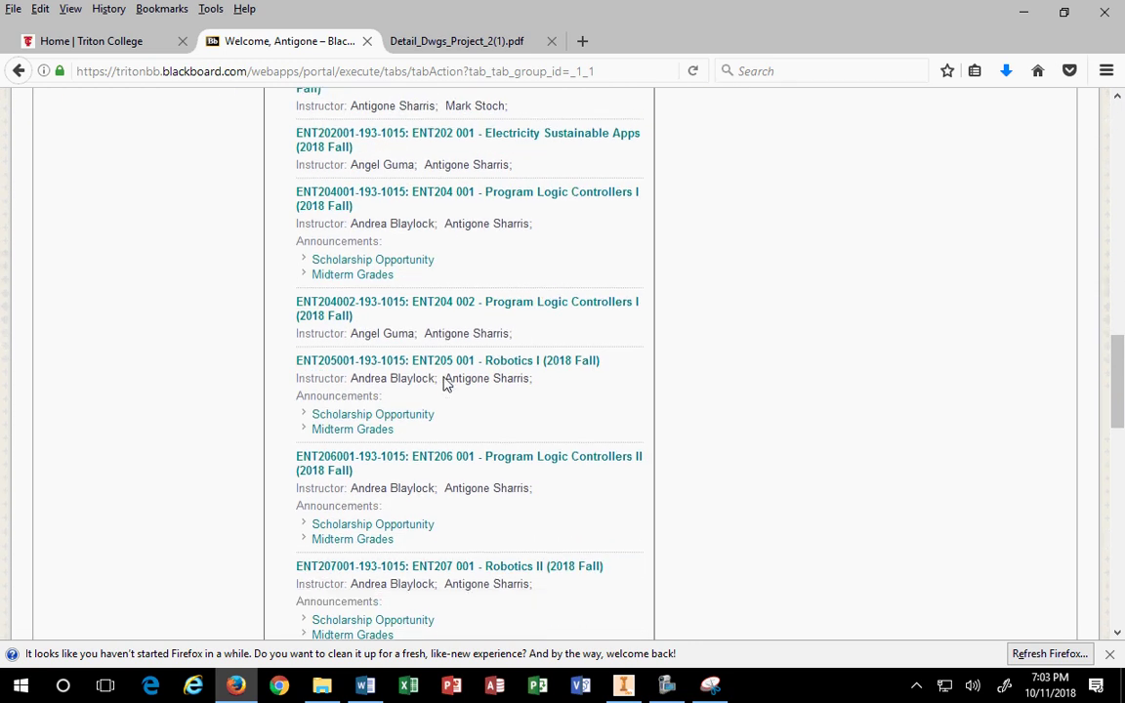
scroll(444, 382, down, 10)
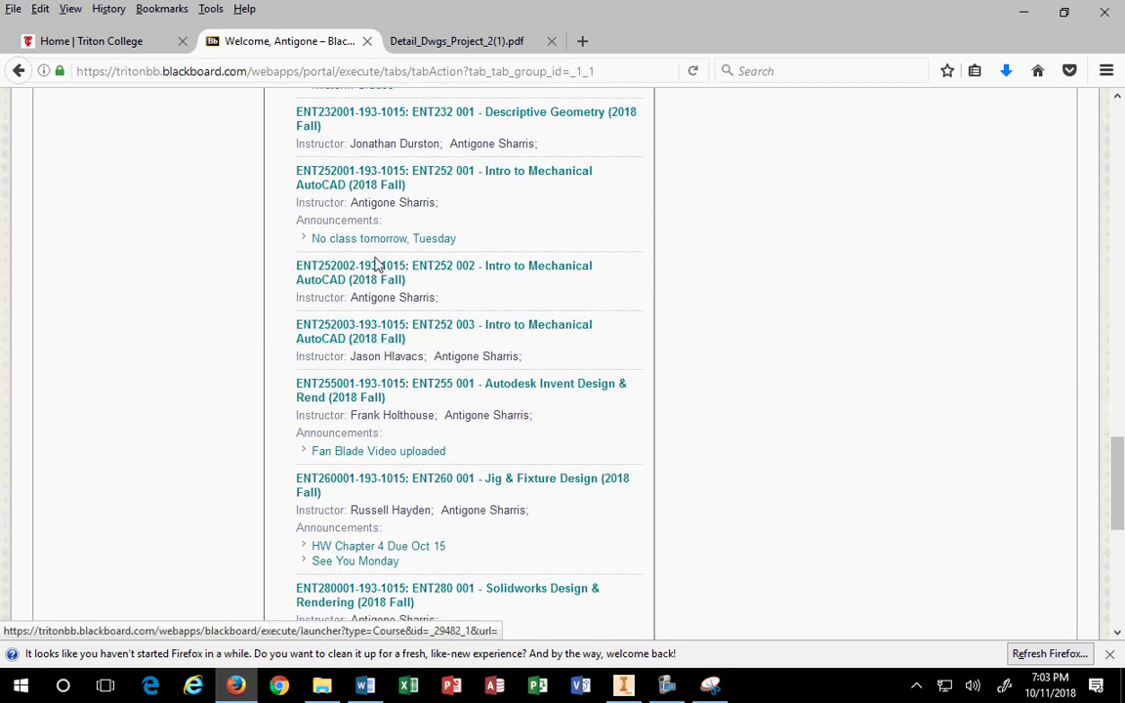
scroll(399, 359, down, 4)
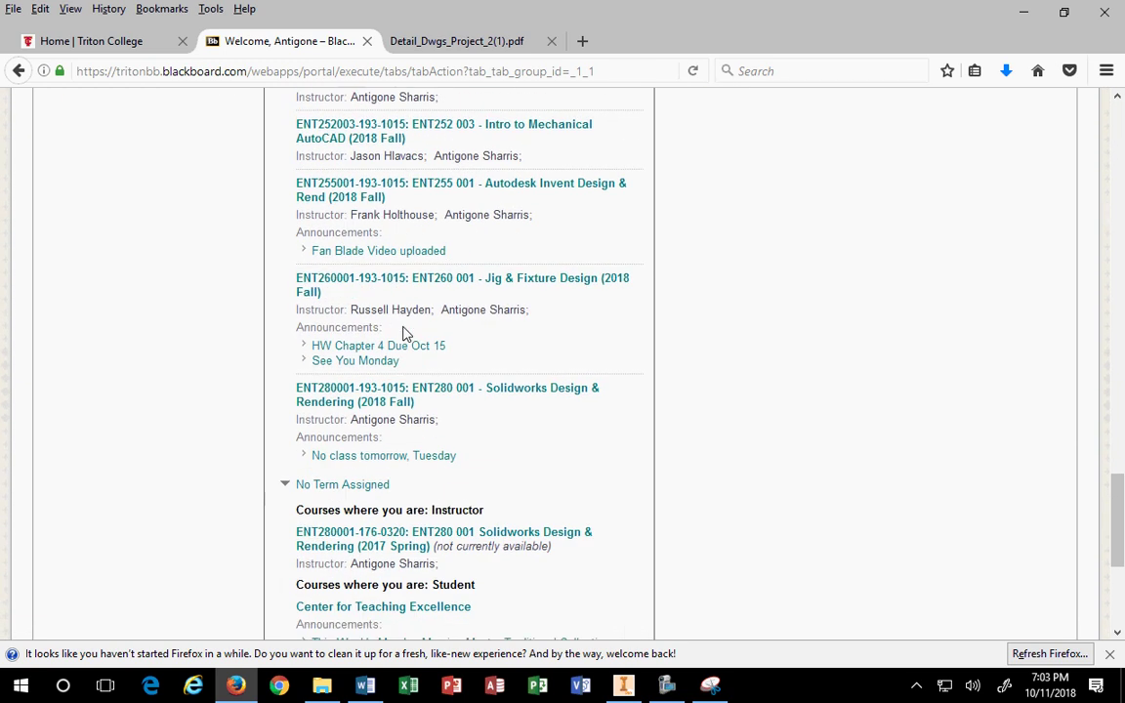
click(359, 195)
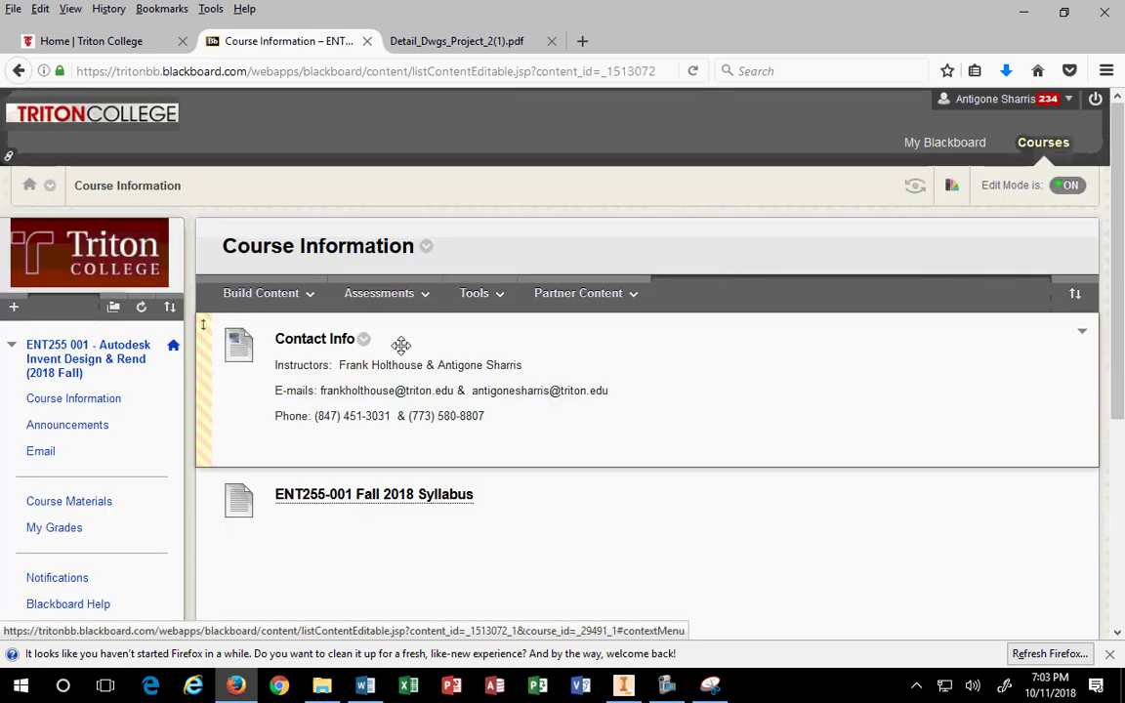
View the ENT255 course's Announcements and Email pages, and open its Course Materials page.
click(97, 422)
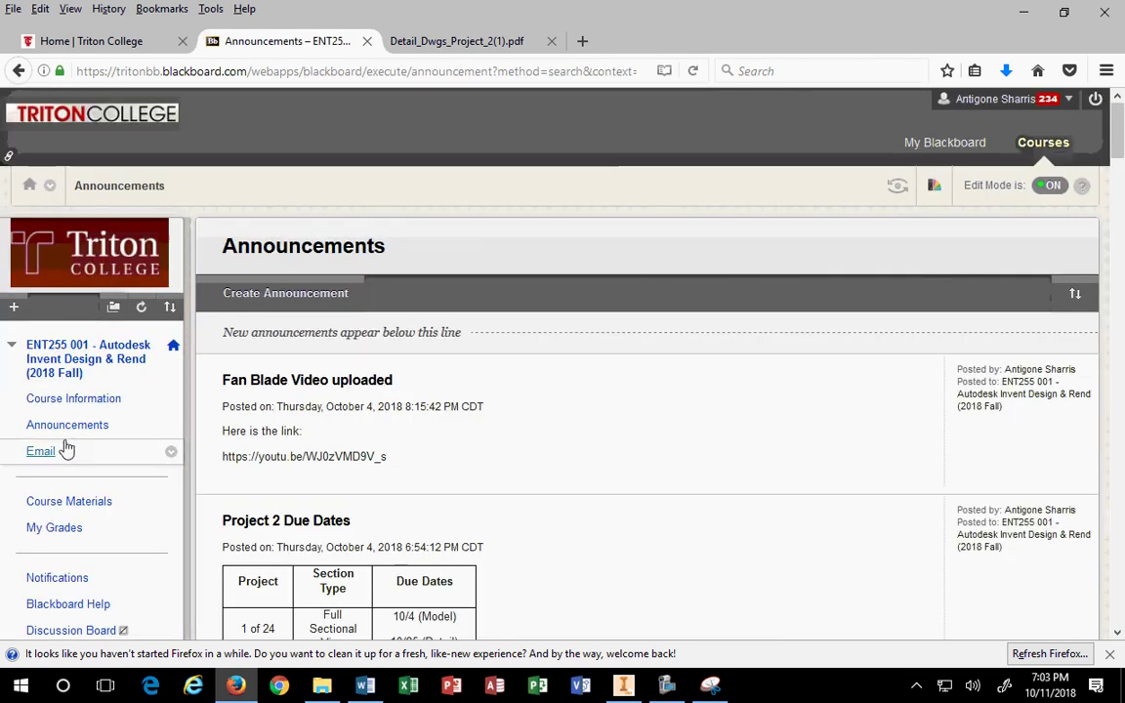
click(54, 455)
scroll(97, 440, down, 4)
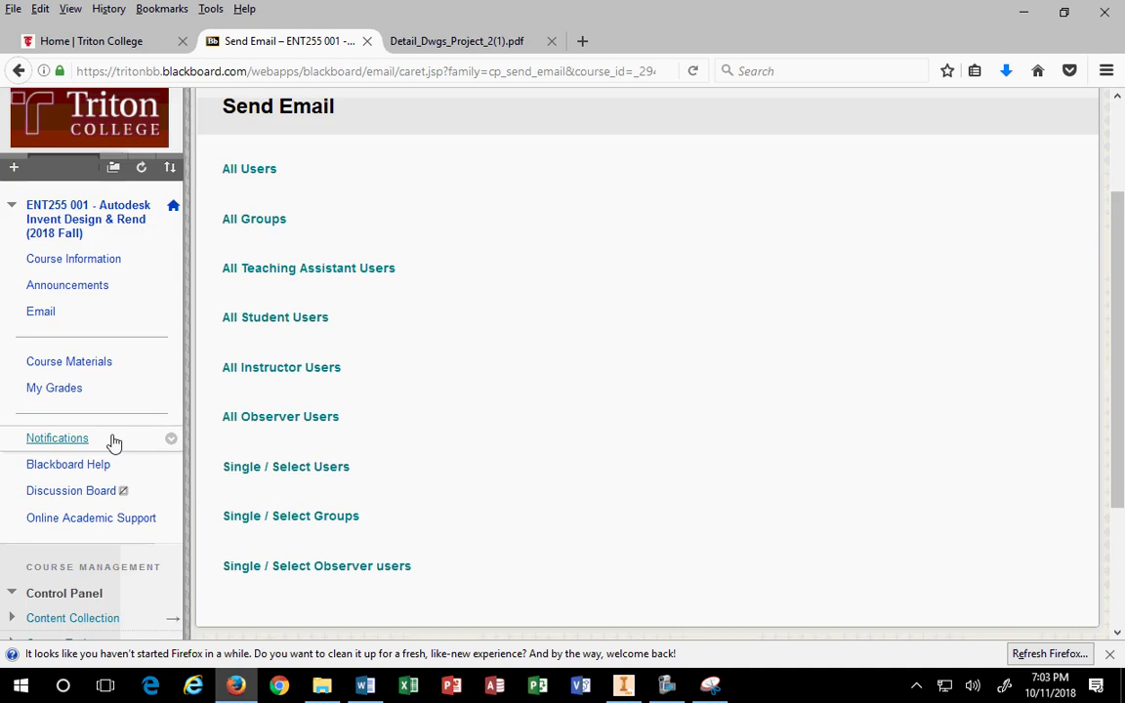
click(76, 303)
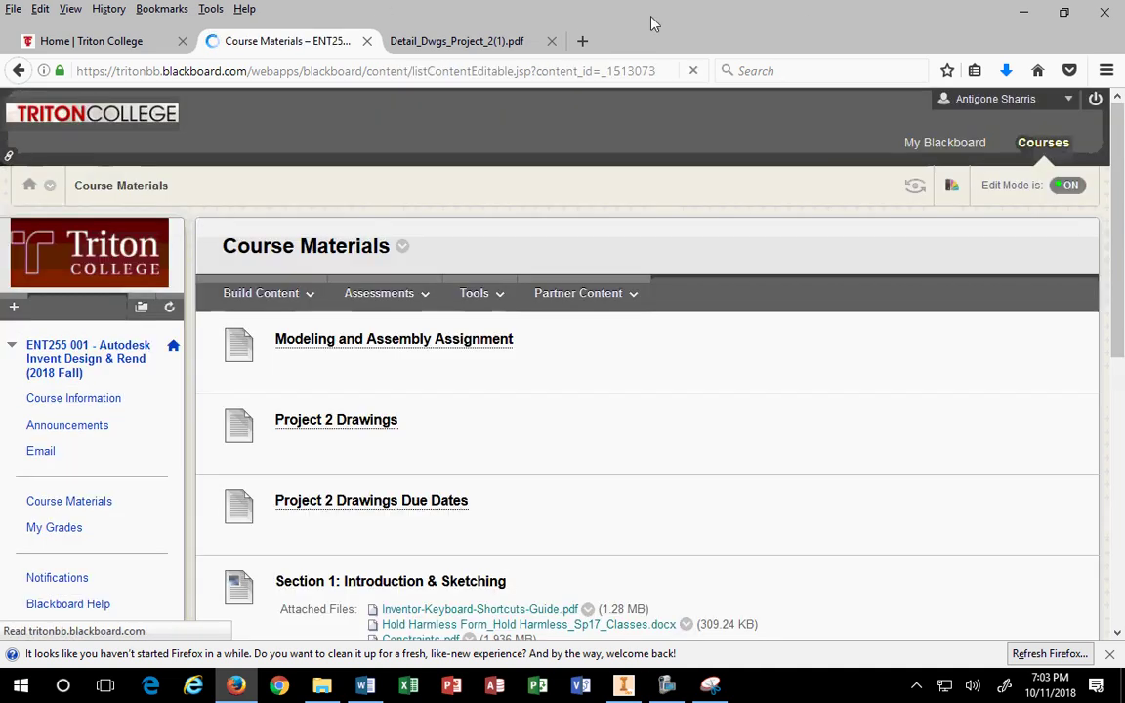
View Detail_Dwgs_Project_2(1).pdf and switch back to the blank Drawing4 sheet in Inventor, beside the Snipping Tool sketch.
click(457, 41)
mouse_move(698, 13)
mouse_down()
mouse_move(841, 42)
mouse_move(855, 540)
mouse_move(1030, 414)
mouse_up()
click(949, 402)
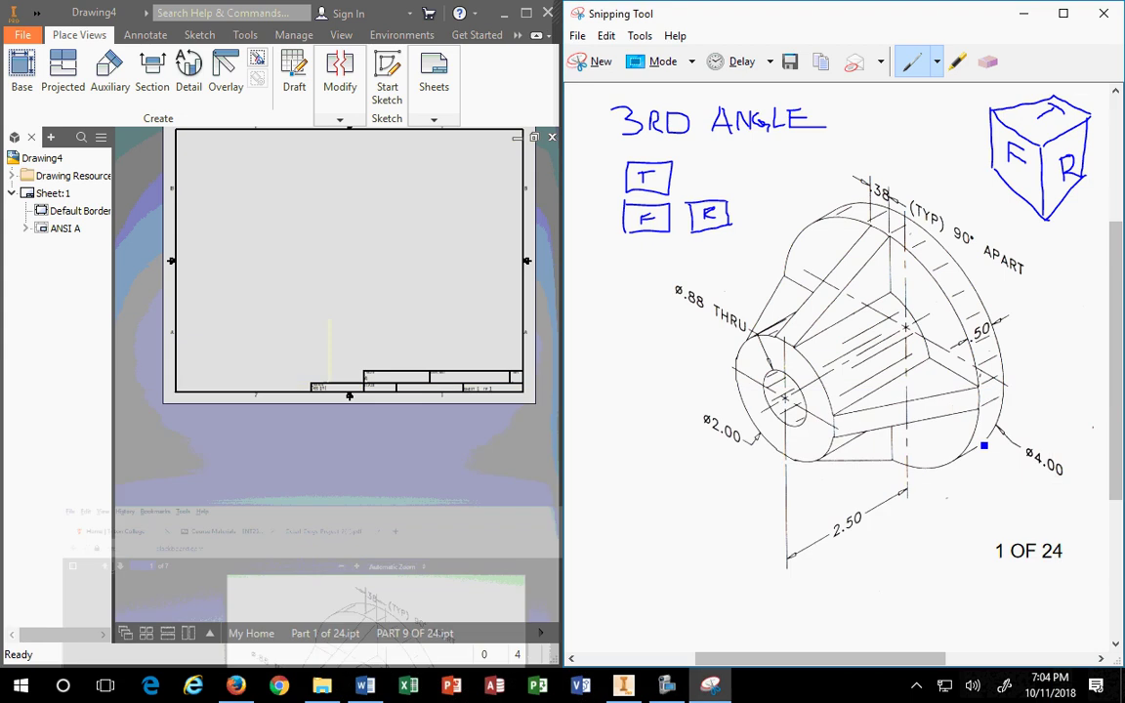
scroll(337, 303, up, 4)
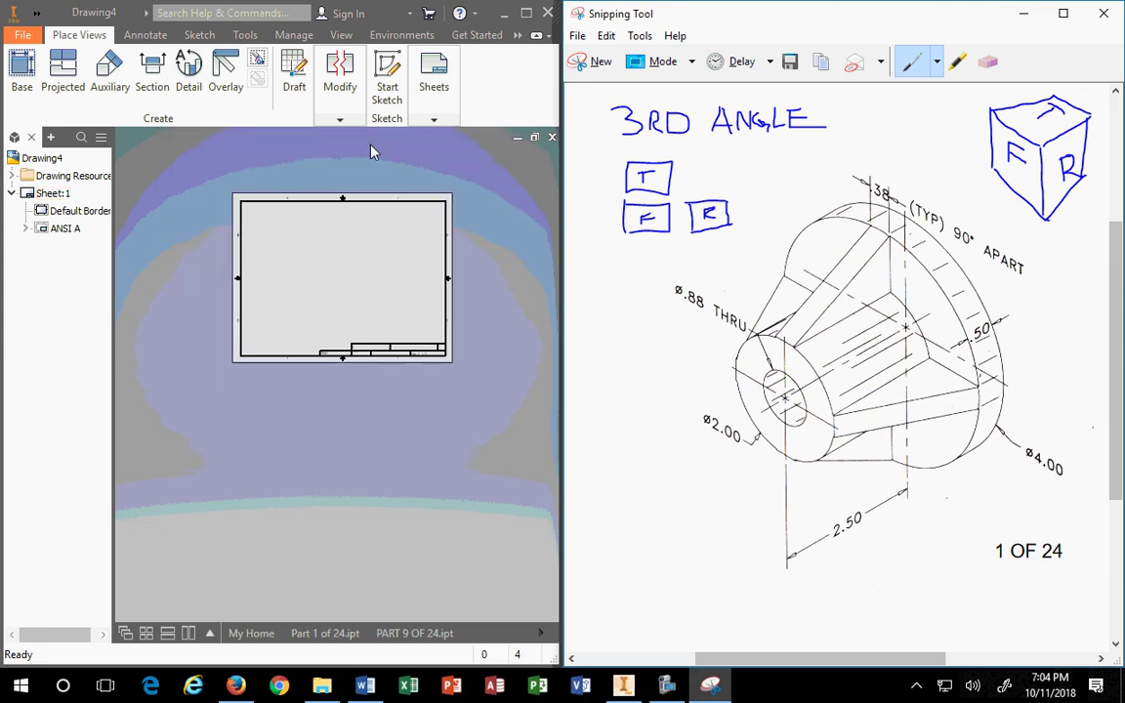
scroll(330, 223, down, 5)
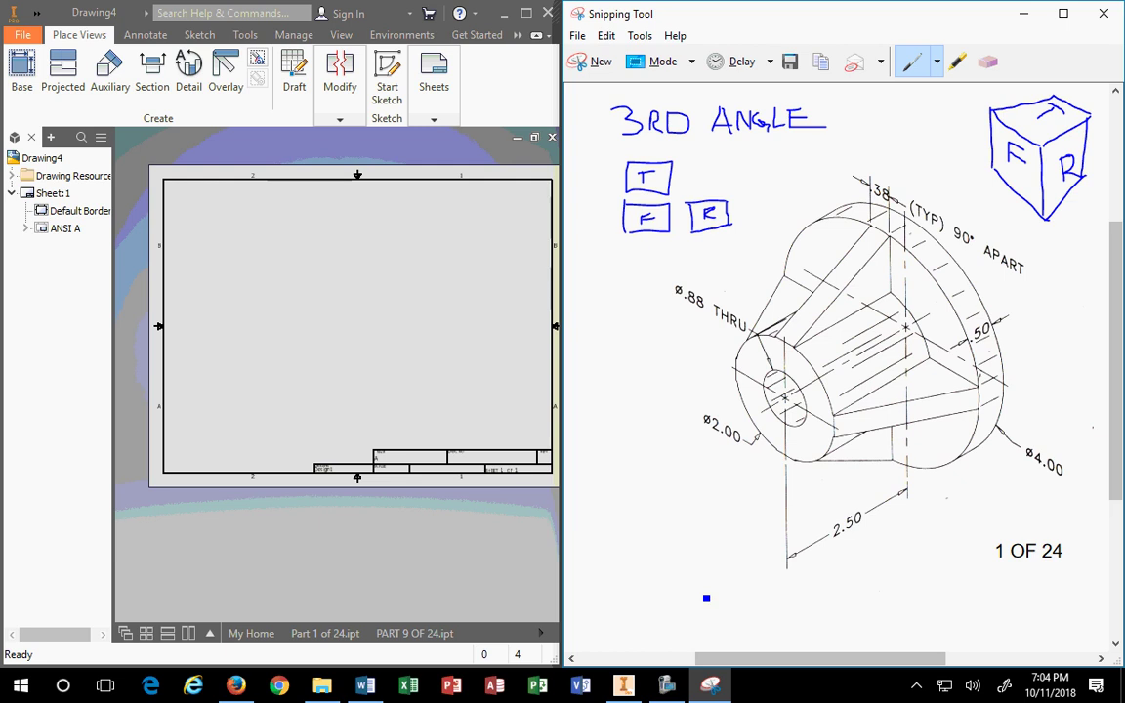
click(262, 330)
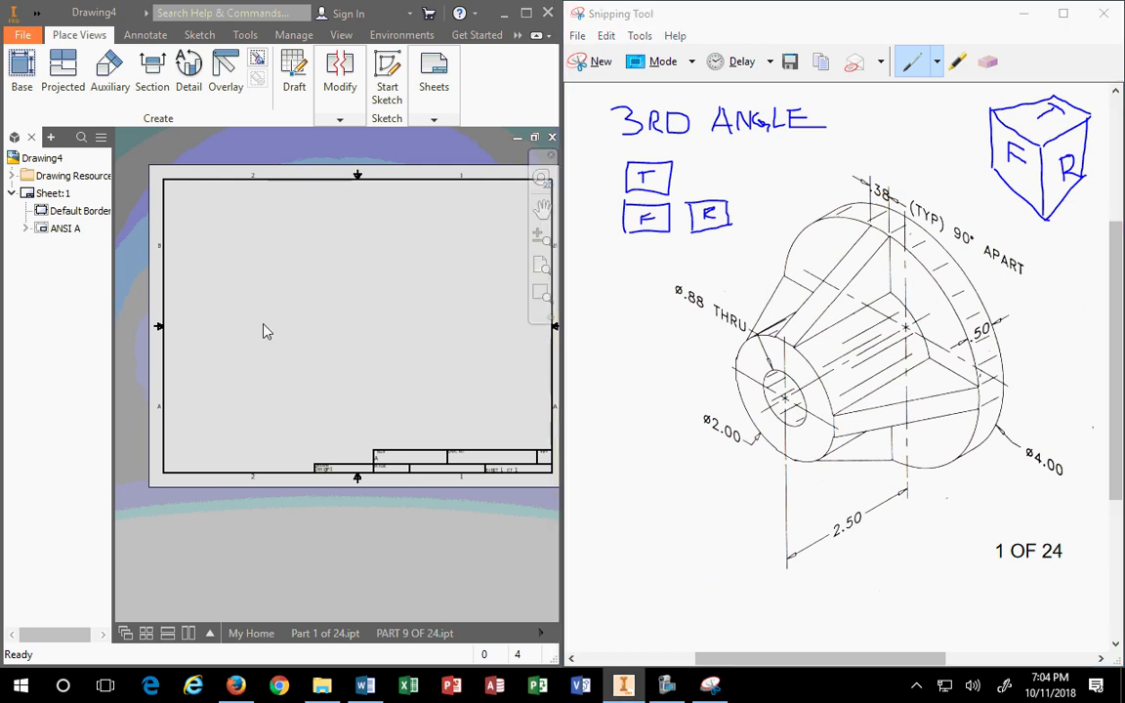
click(24, 74)
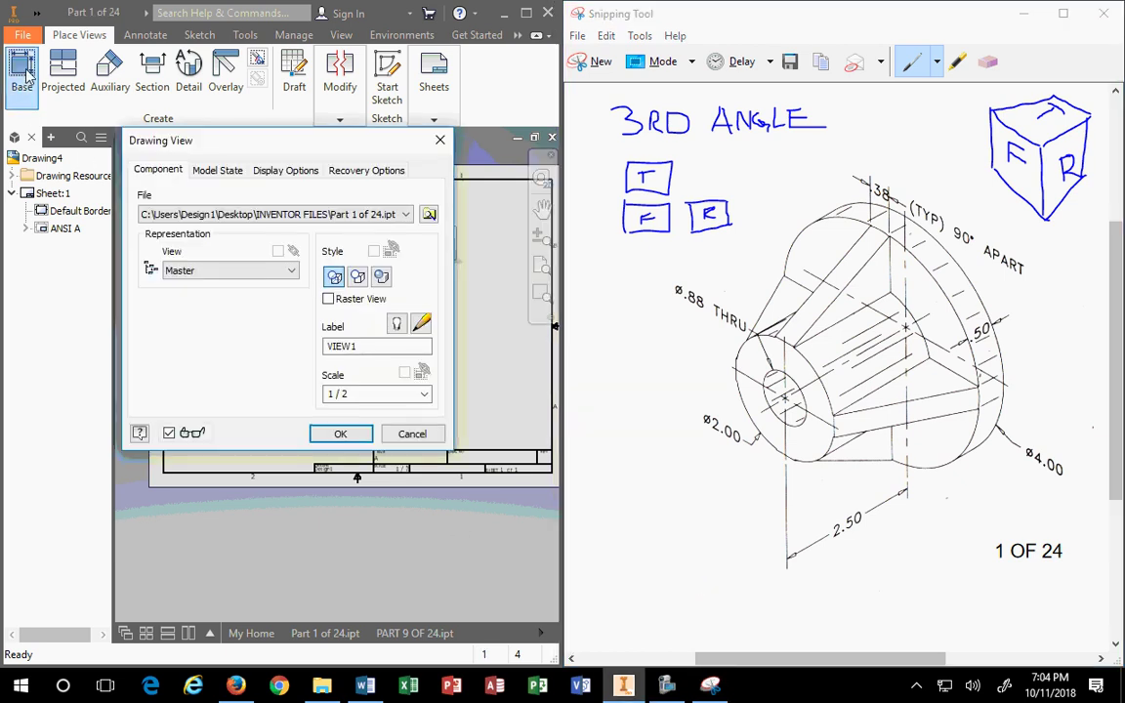
click(429, 215)
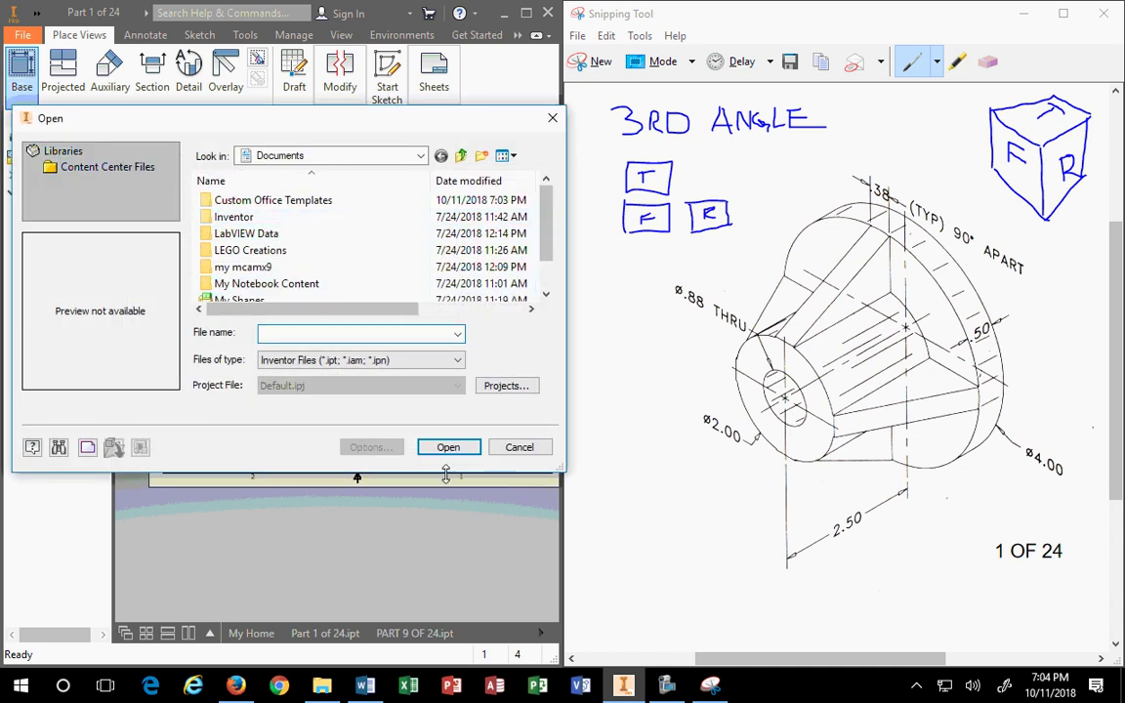
click(519, 446)
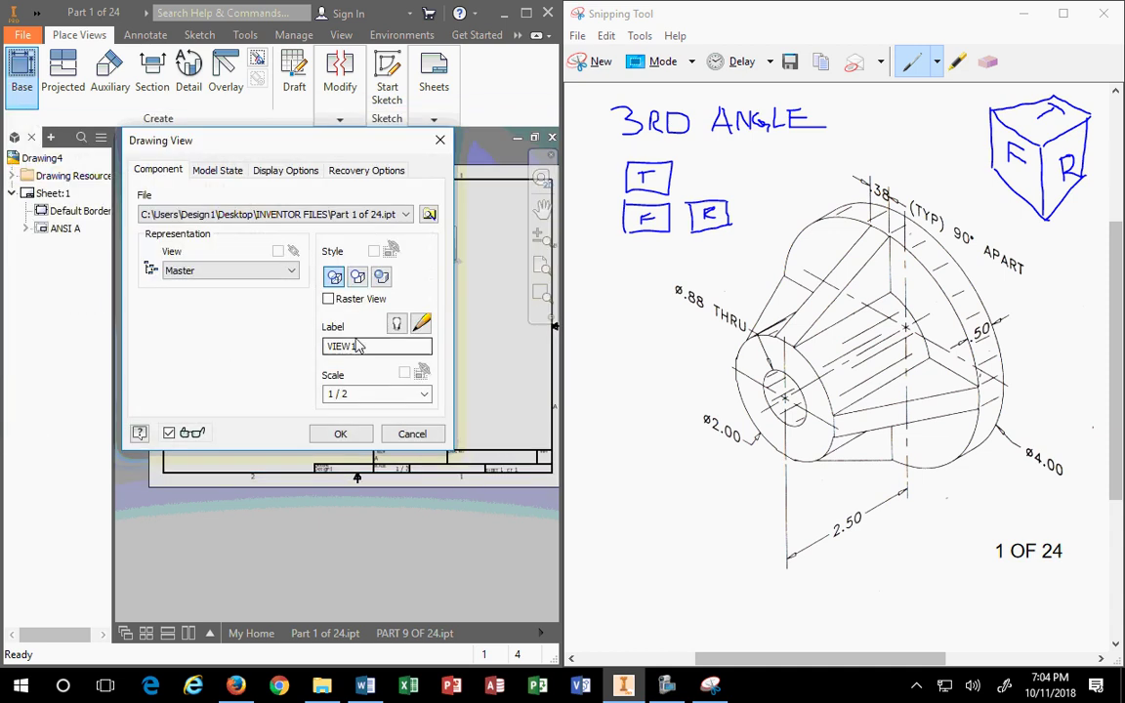
mouse_move(327, 636)
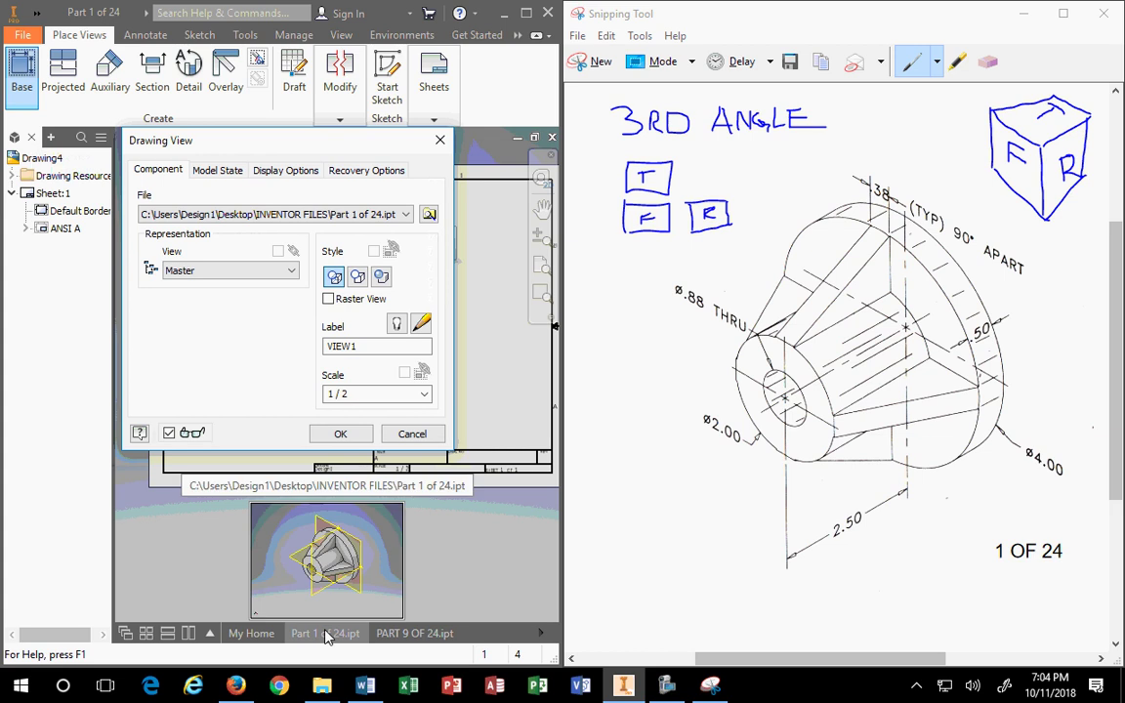
click(410, 434)
View the Part 1 of 24 and PART 9 OF 24 models, and return to the blank Drawing4 sheet.
click(327, 635)
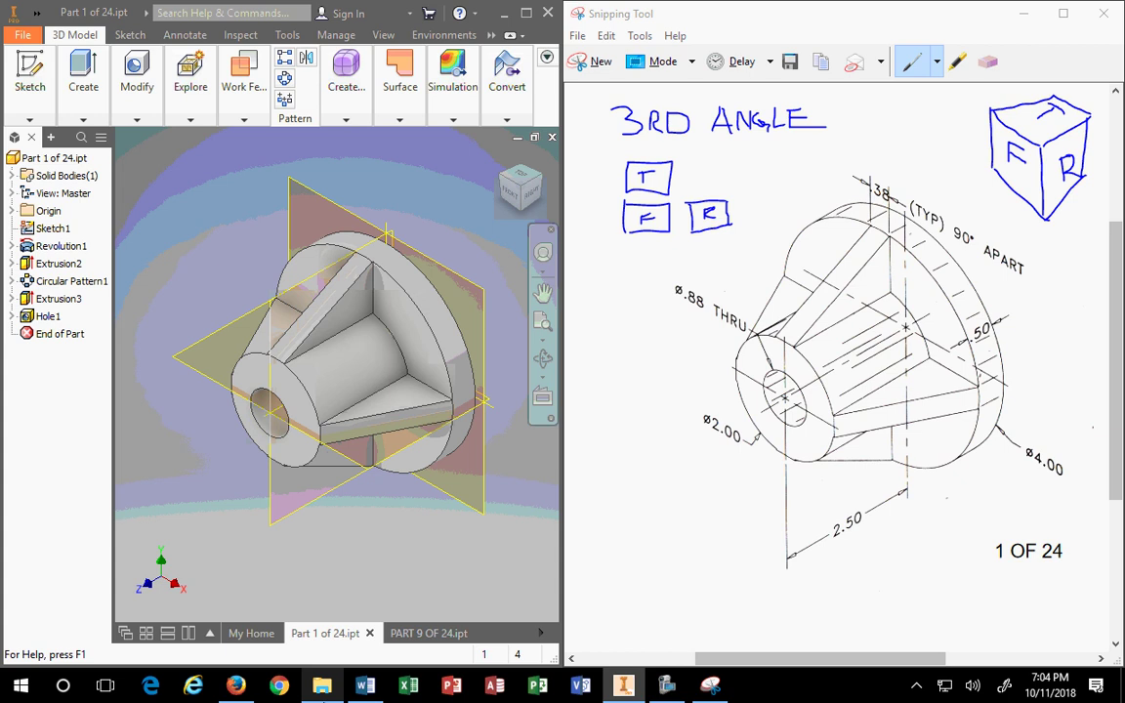
click(422, 633)
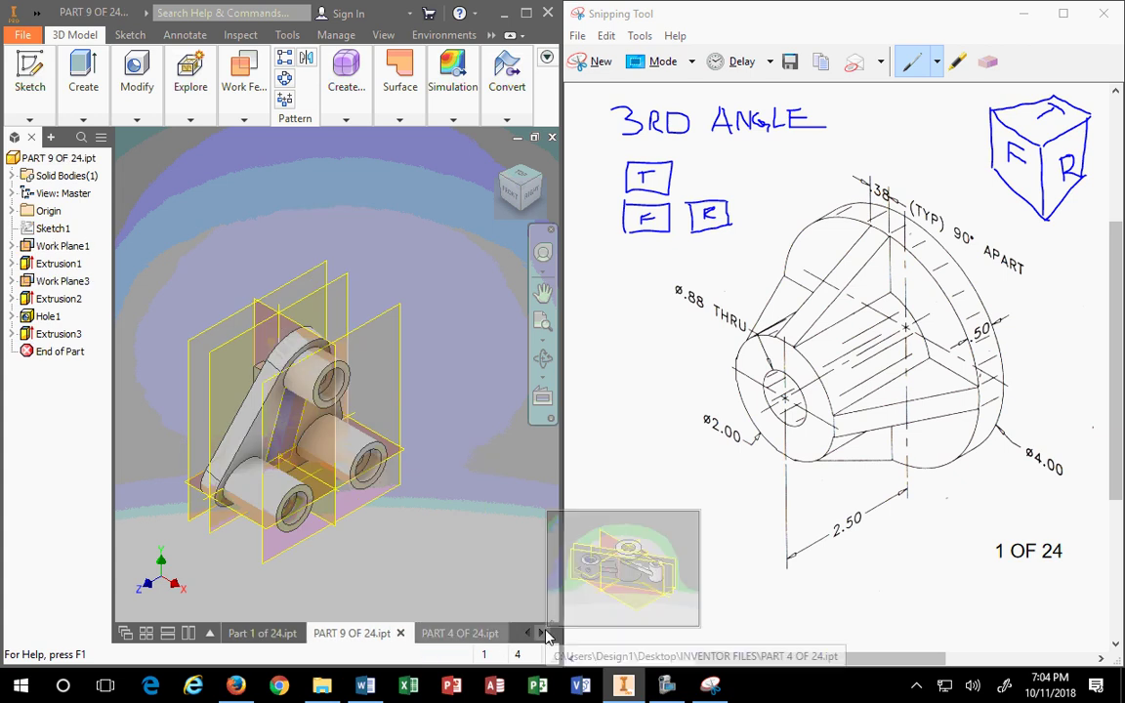
click(545, 635)
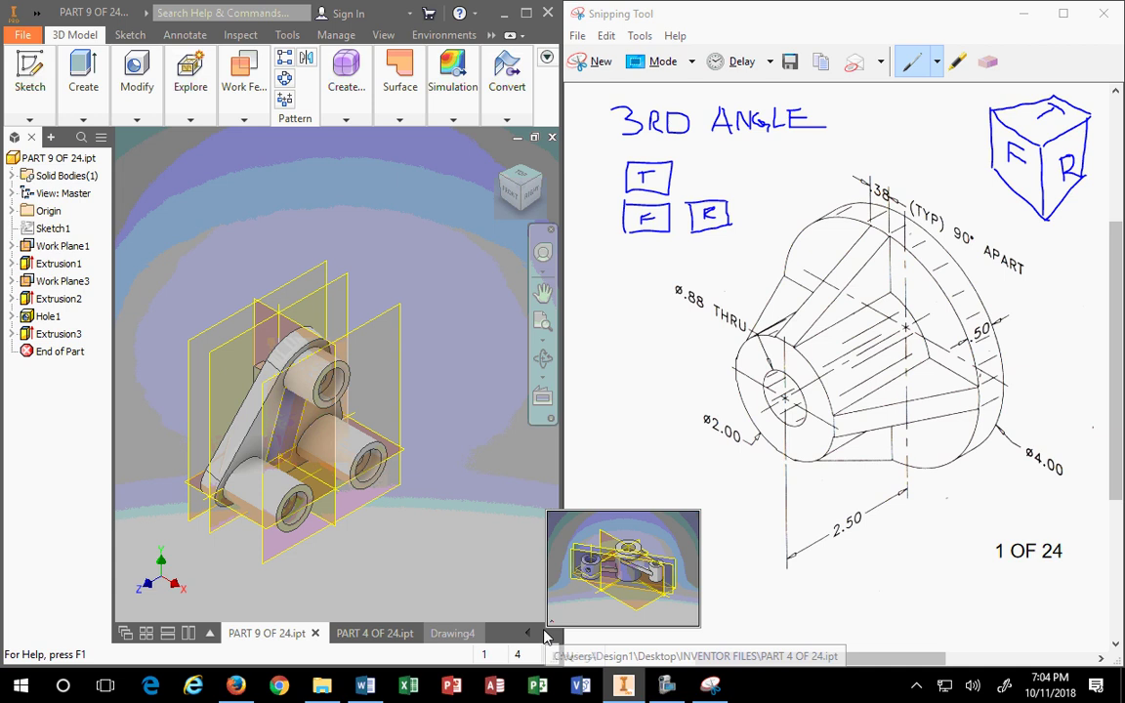
click(452, 633)
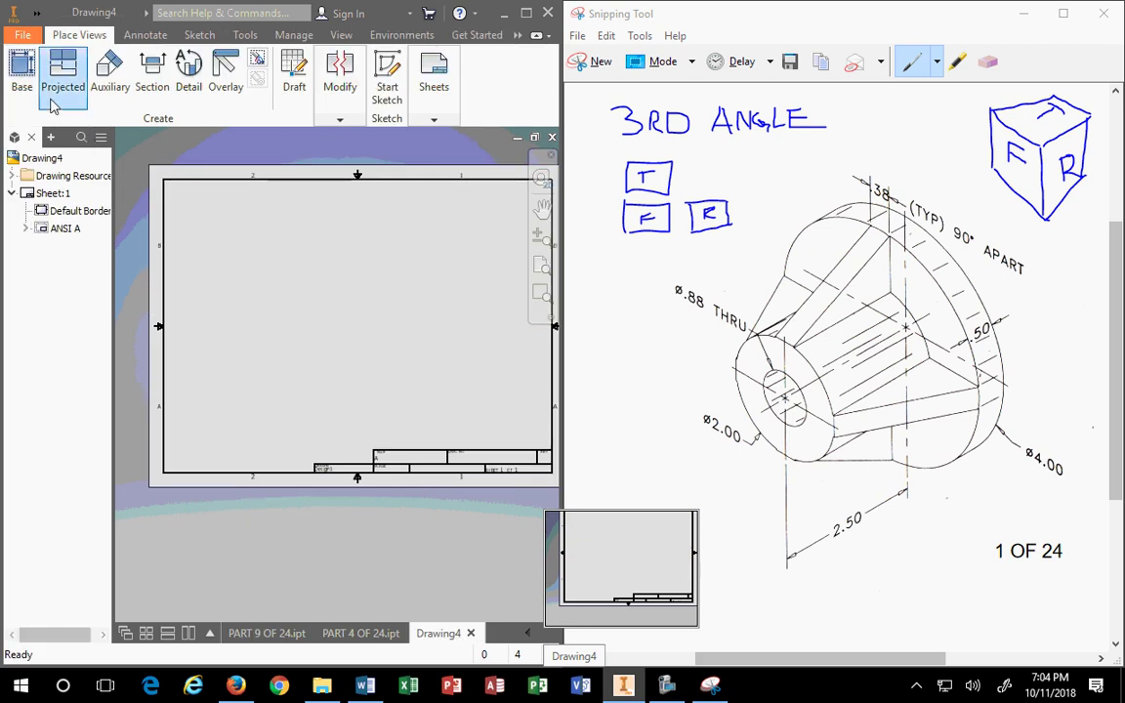
Start a base view using Part 1 of 24.ipt as the source model and set its scale to 1:1.
click(24, 76)
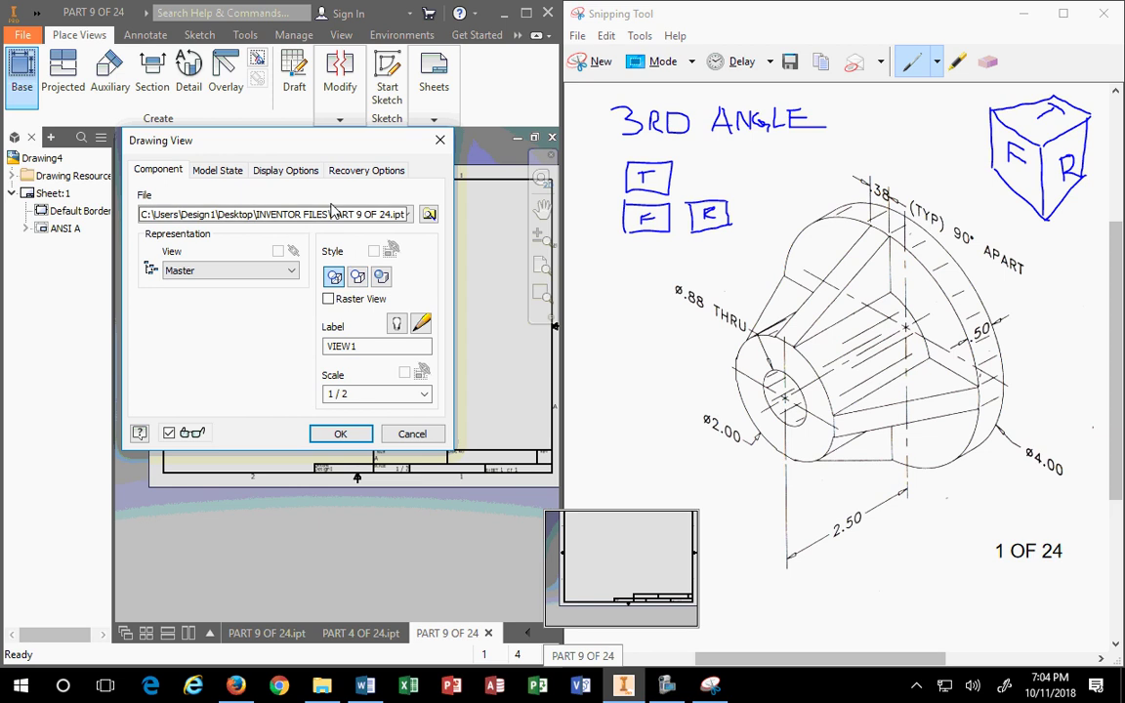
mouse_move(298, 137)
mouse_down()
mouse_move(632, 94)
mouse_move(832, 86)
mouse_up()
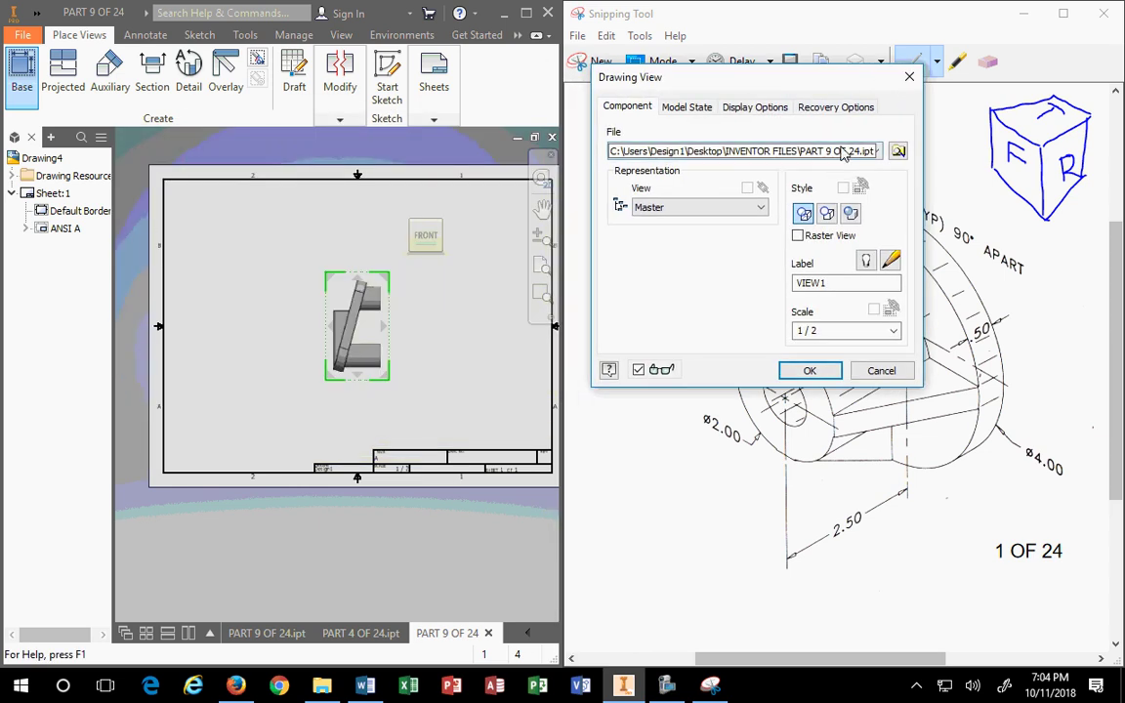
click(875, 153)
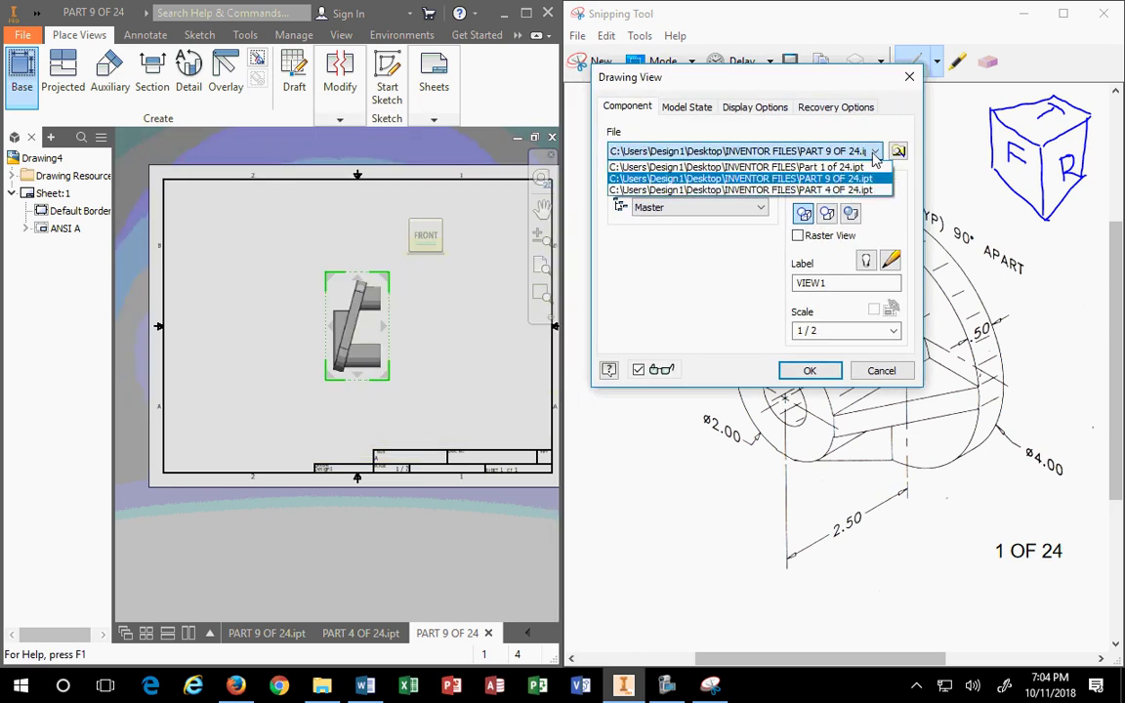
click(841, 168)
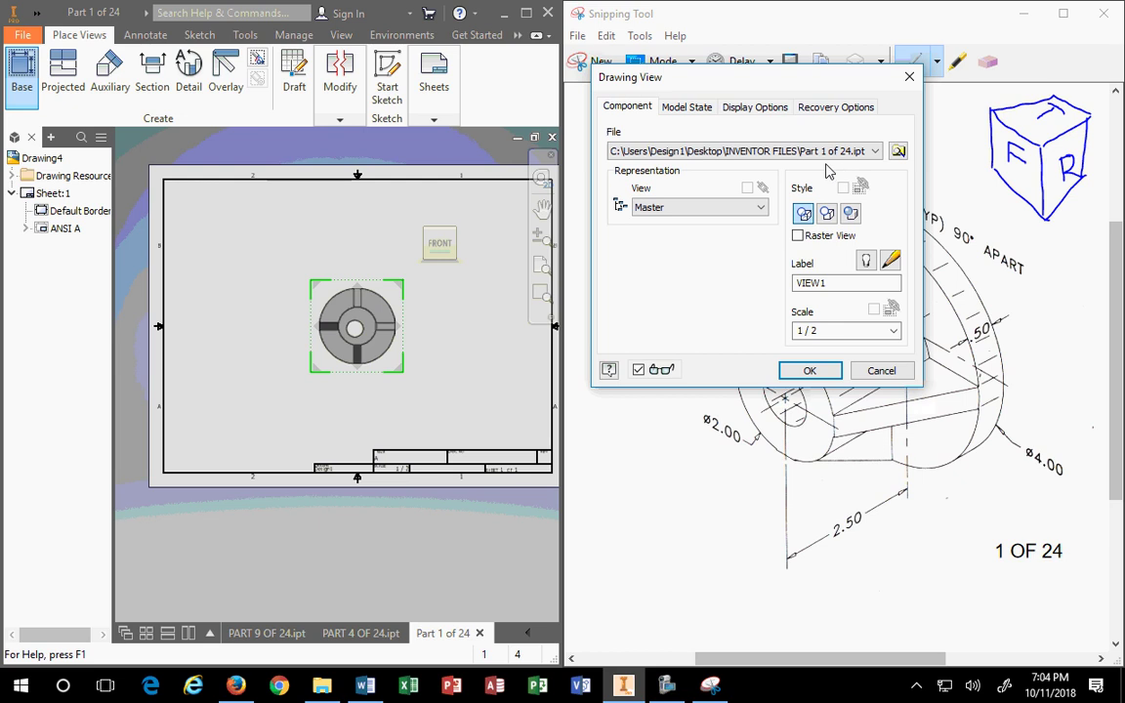
click(893, 331)
click(823, 372)
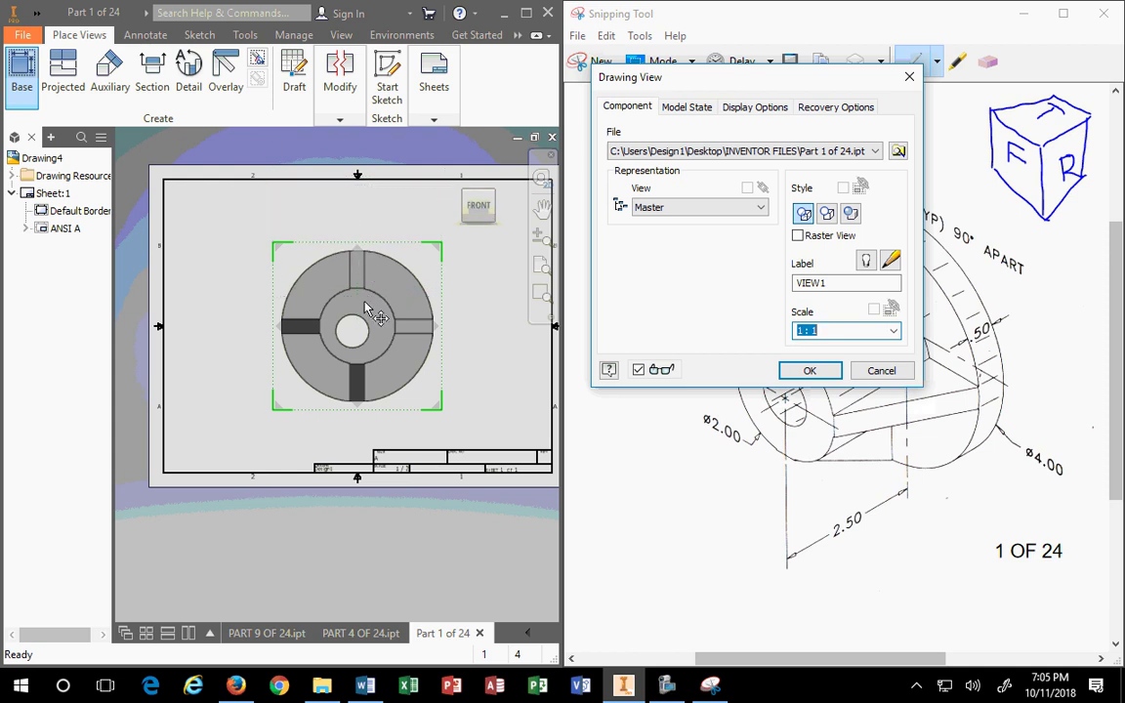
Move the front base view to the left half of the sheet and create projected top and right side views from it.
drag(369, 311, 280, 310)
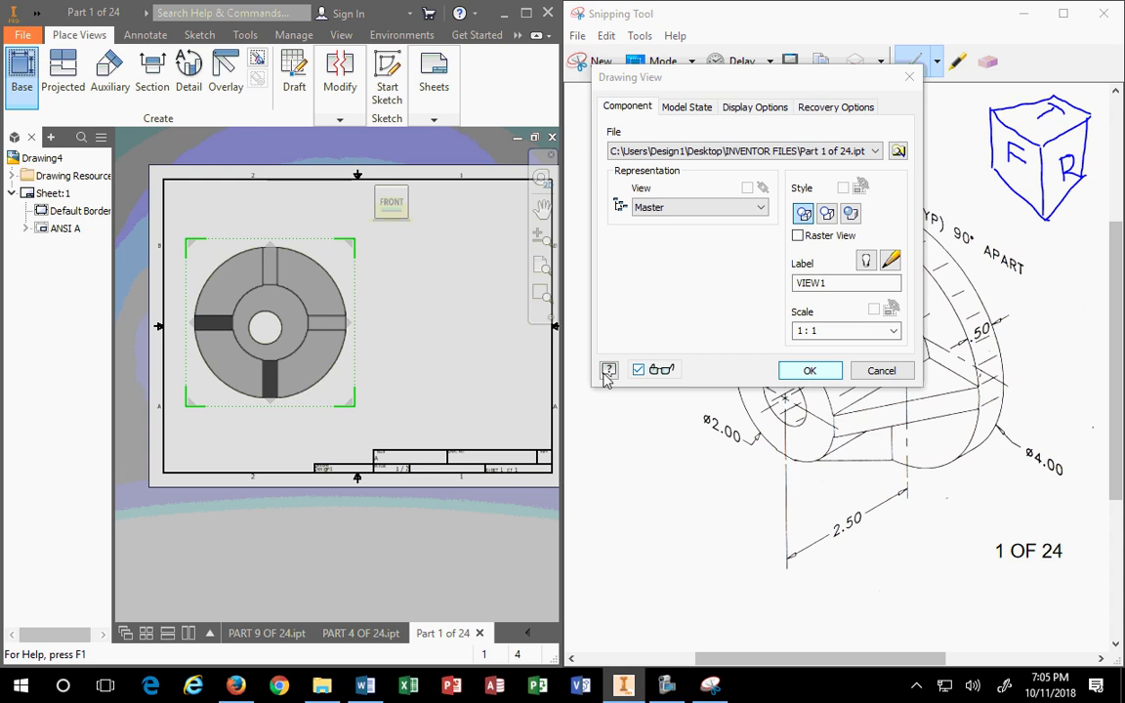
scroll(387, 342, down, 3)
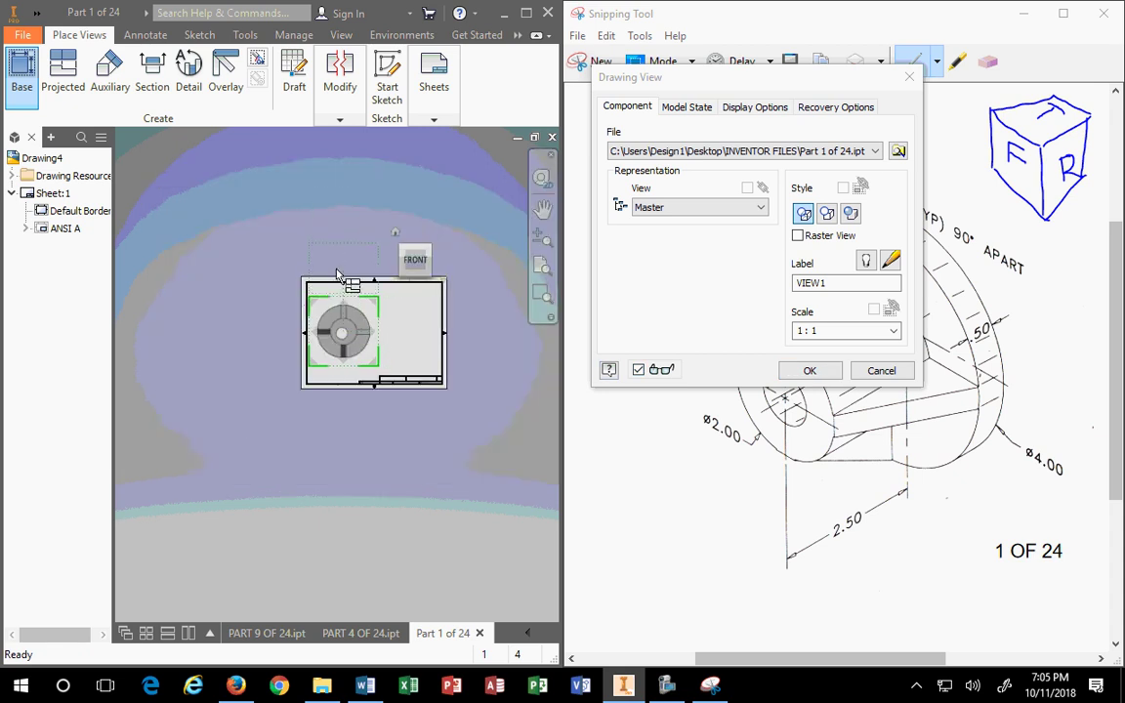
scroll(397, 342, up, 4)
click(431, 337)
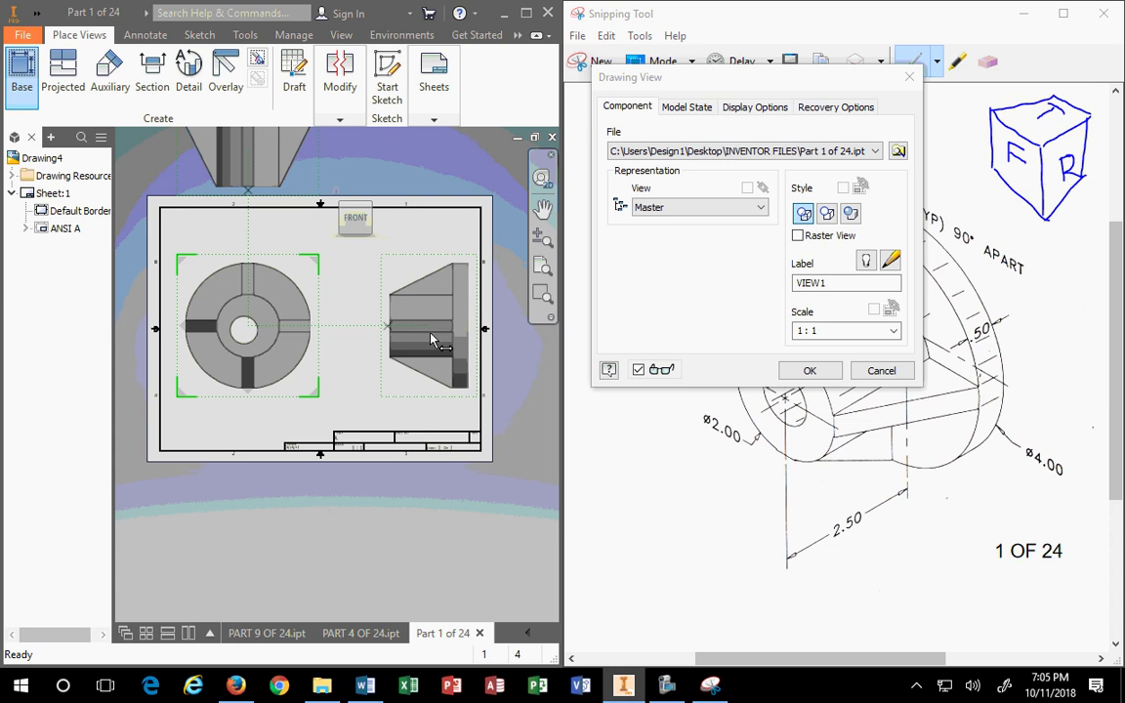
click(810, 370)
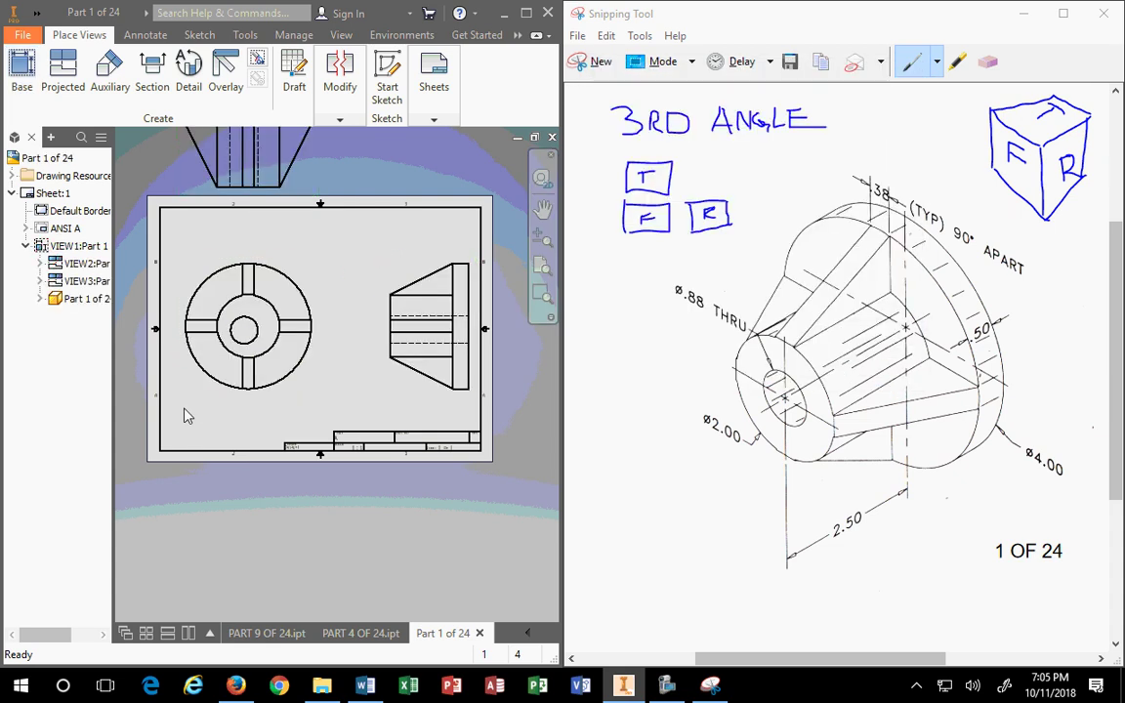
scroll(221, 412, down, 3)
scroll(241, 396, up, 4)
middle_drag(242, 396, 253, 462)
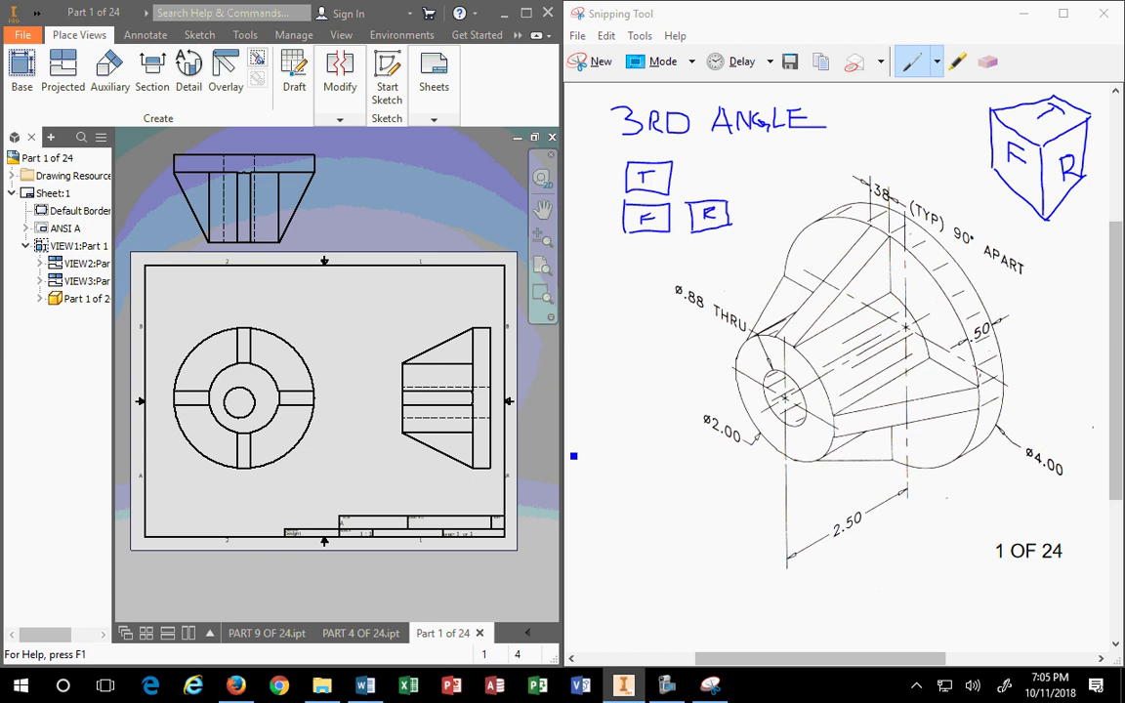
click(75, 304)
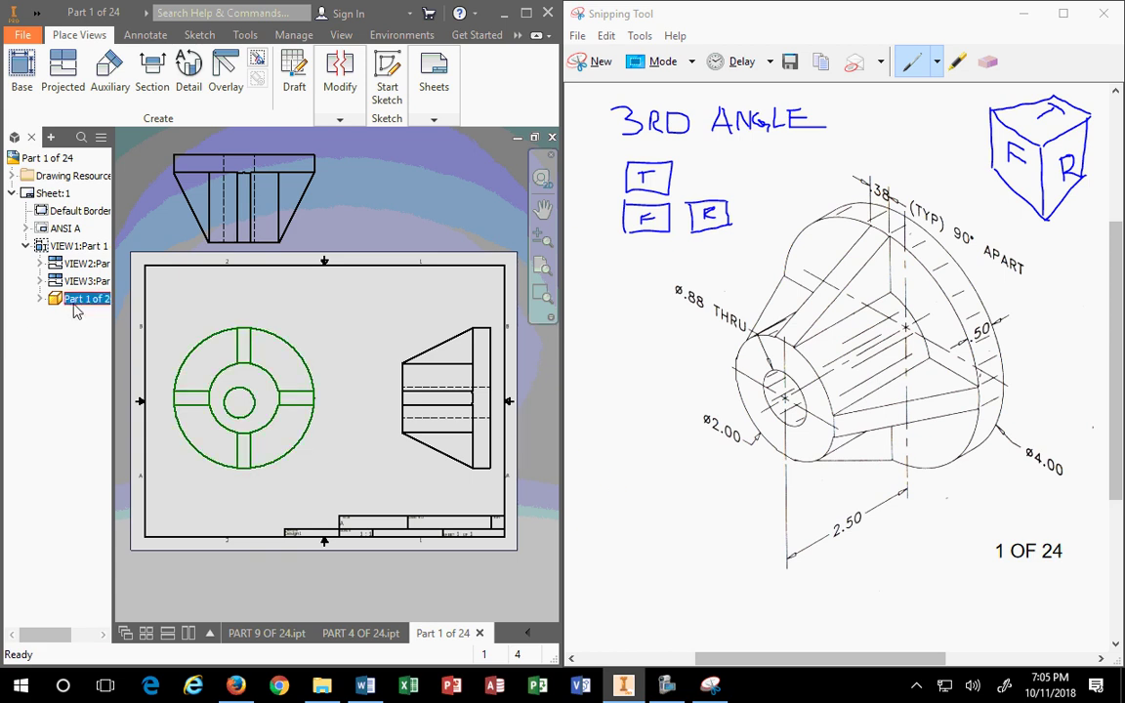
right_click(74, 304)
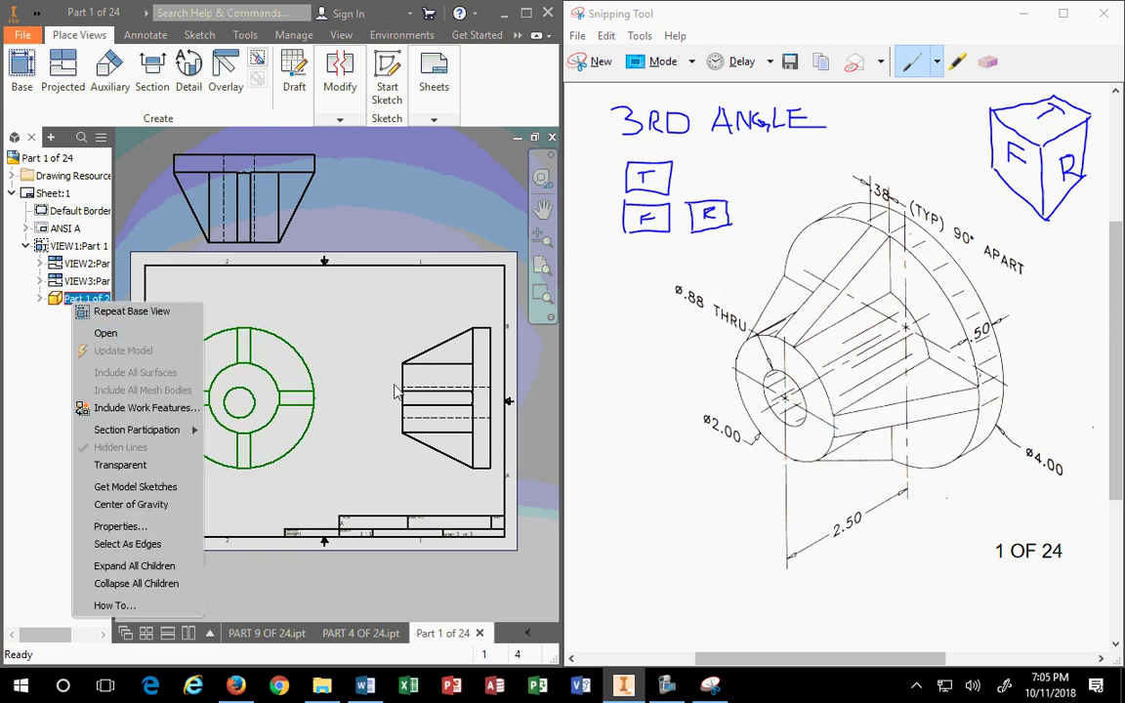
click(388, 222)
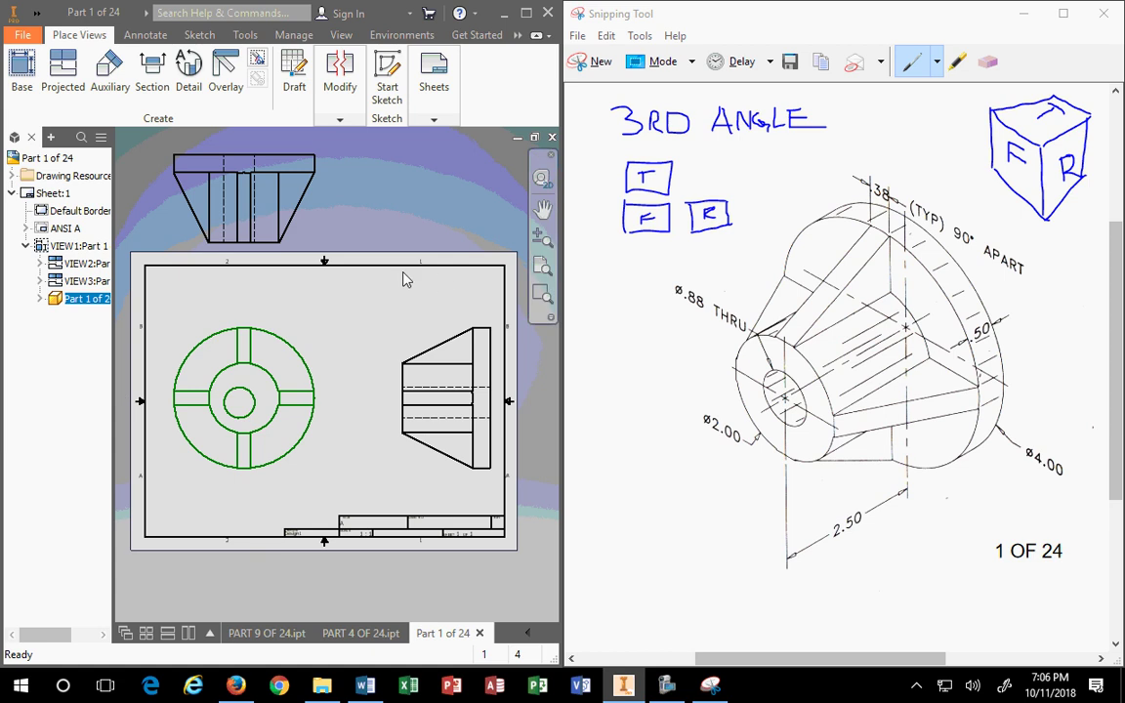
Move the right side view closer to the front view and delete the projected top view above the sheet.
click(430, 330)
drag(430, 330, 383, 319)
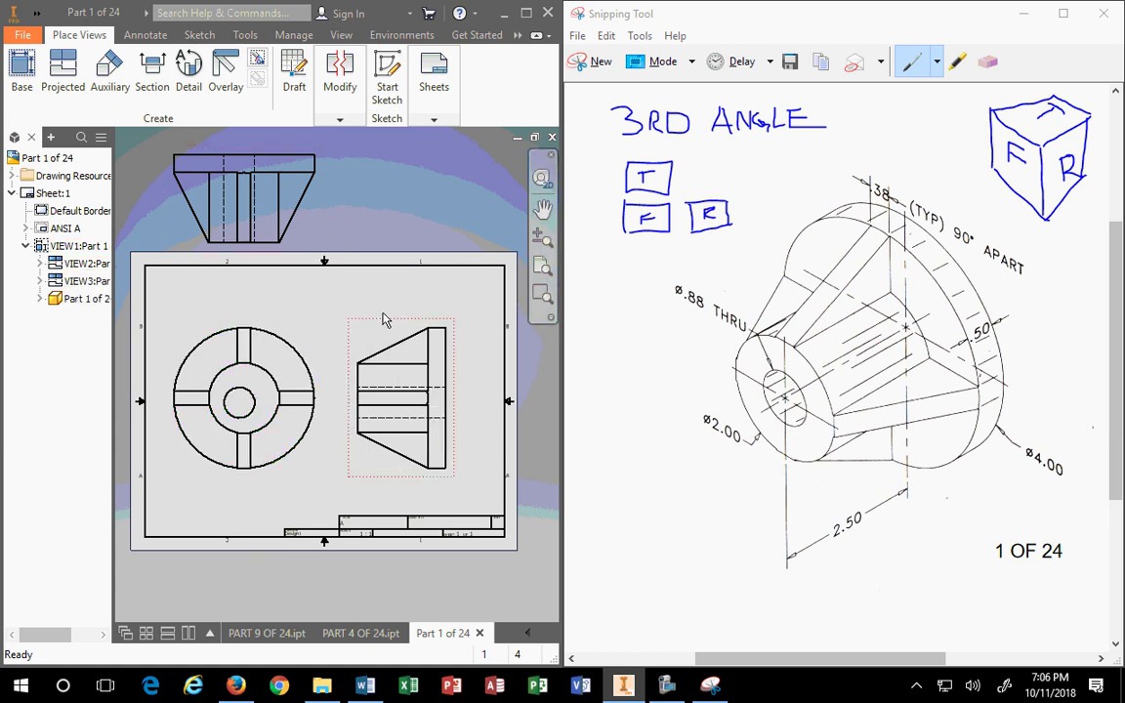
drag(332, 230, 360, 225)
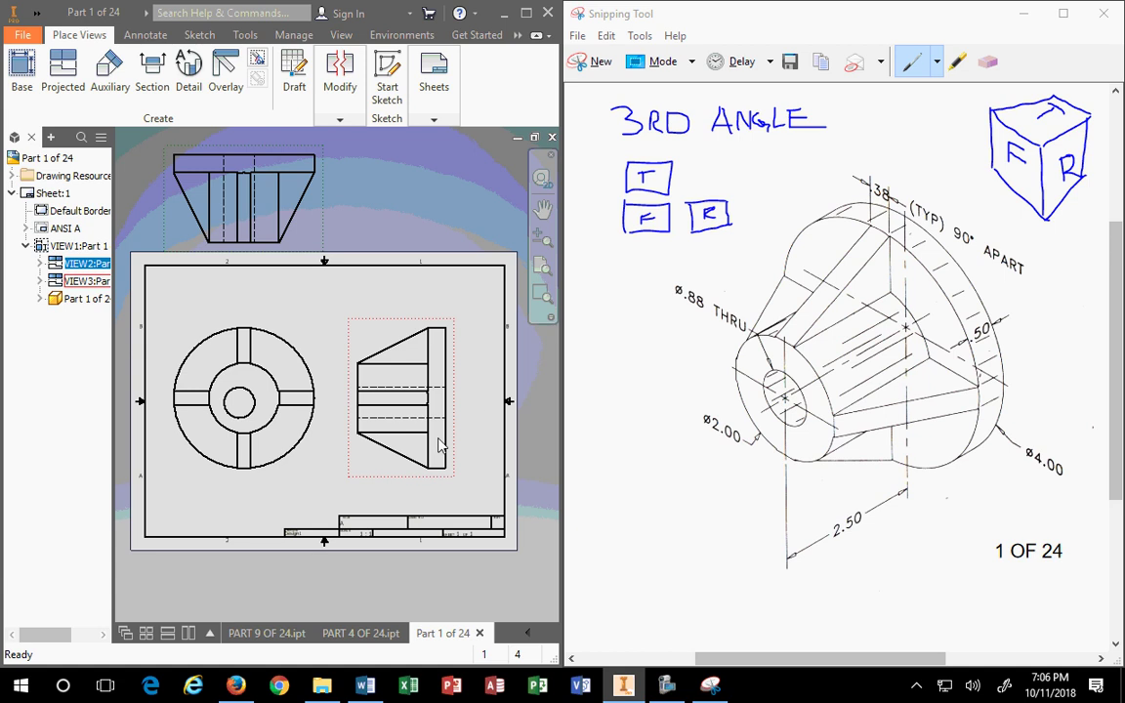
right_click(325, 226)
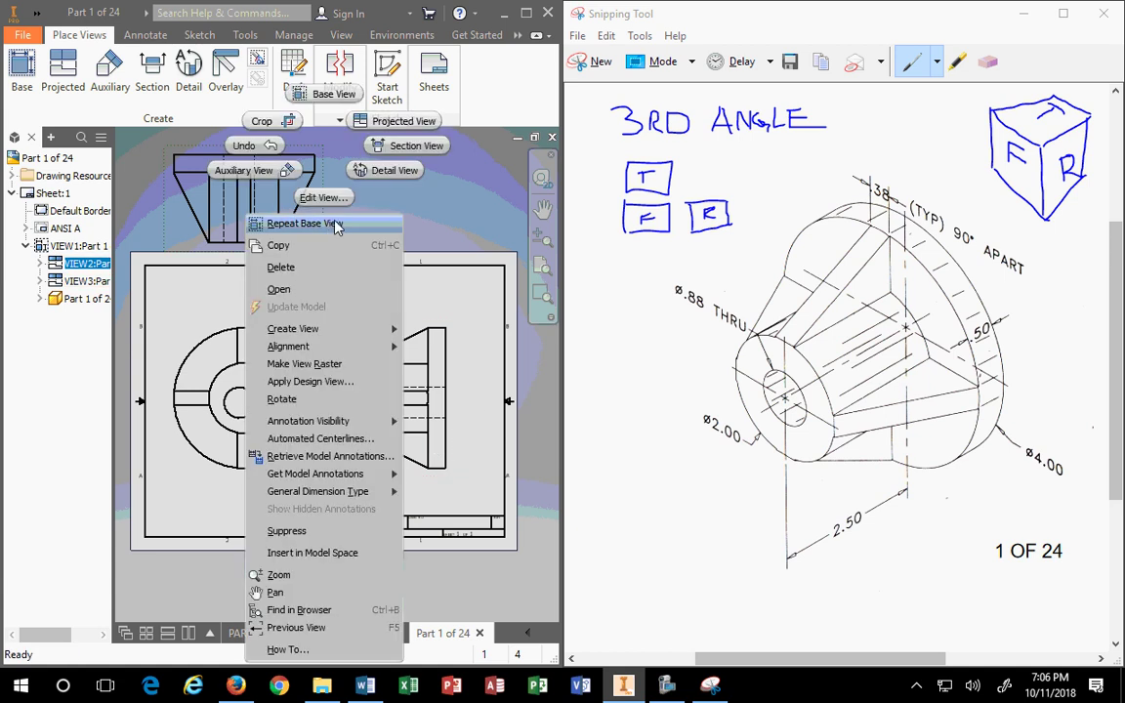
click(274, 265)
click(266, 380)
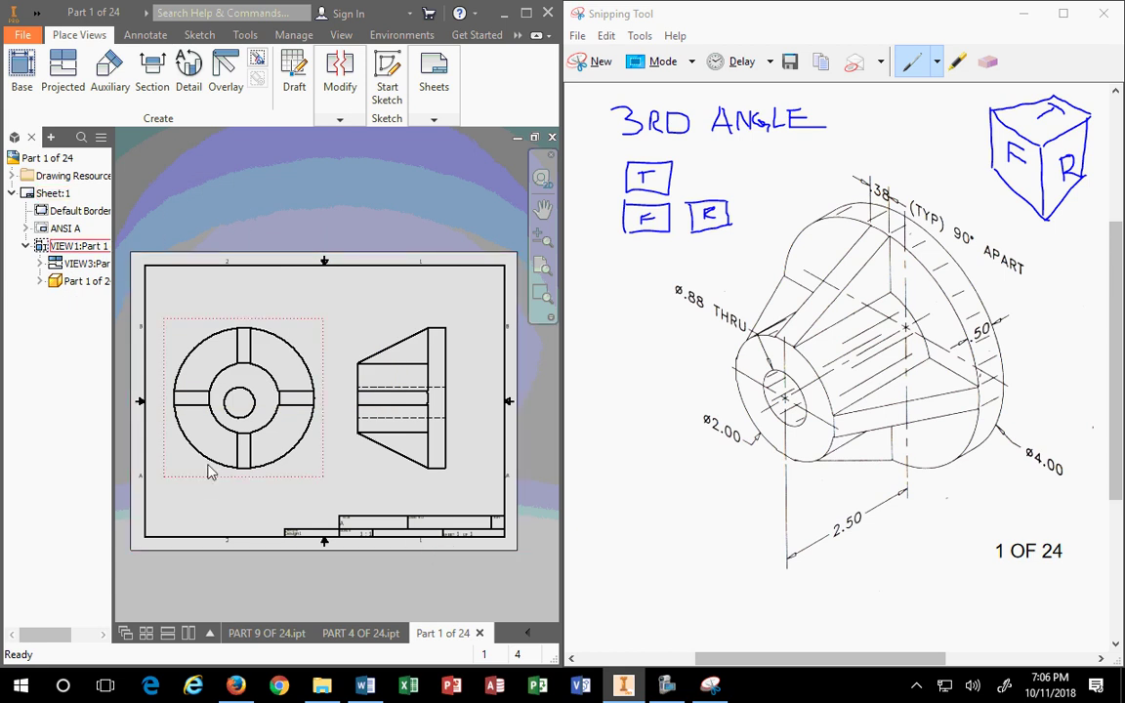
Open the Part 1 of 24 model from the drawing's front view and orient the part to its Front view.
scroll(209, 471, up, 3)
right_click(82, 284)
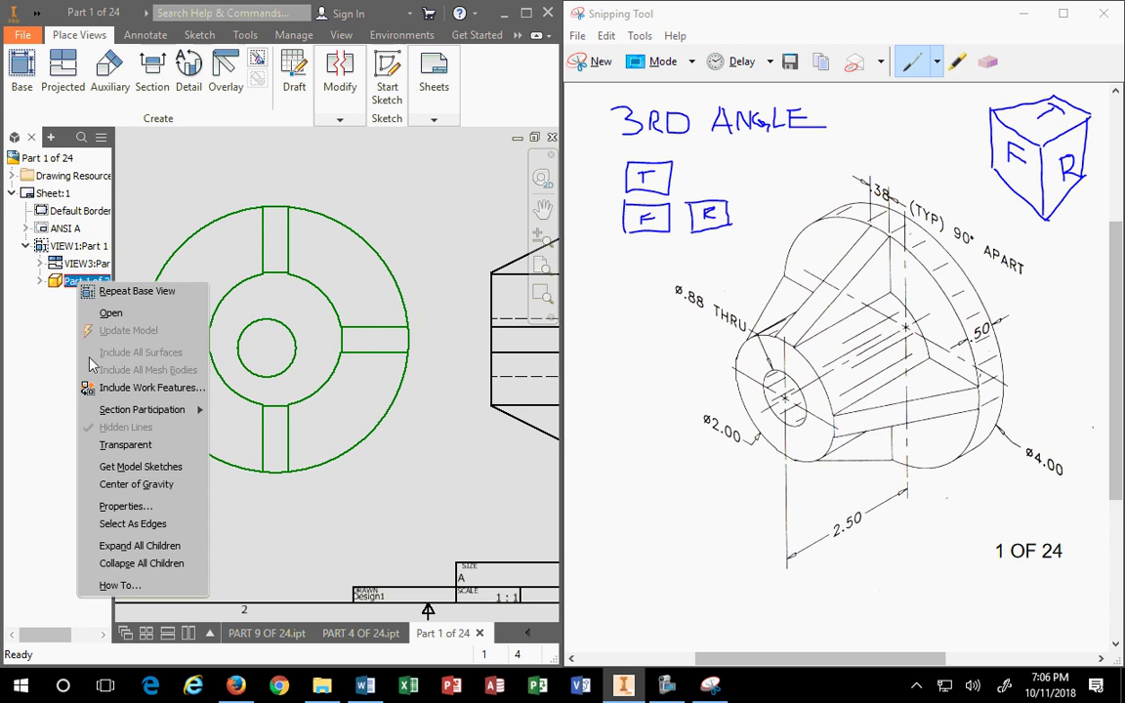
click(39, 281)
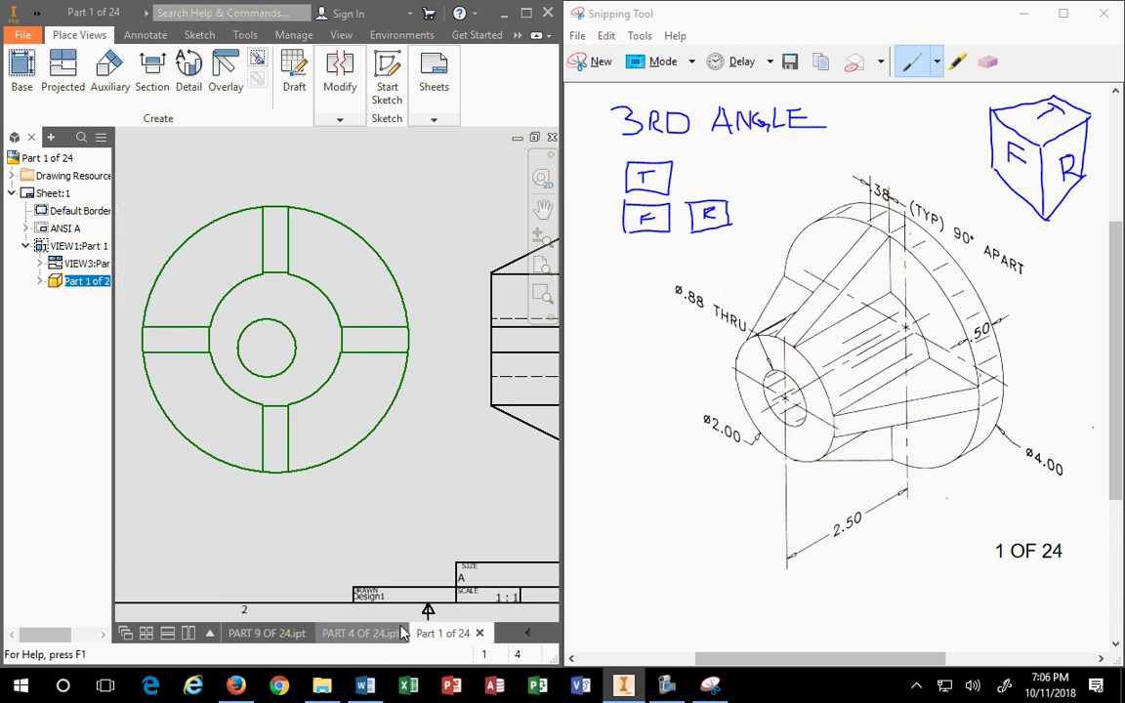
right_click(77, 284)
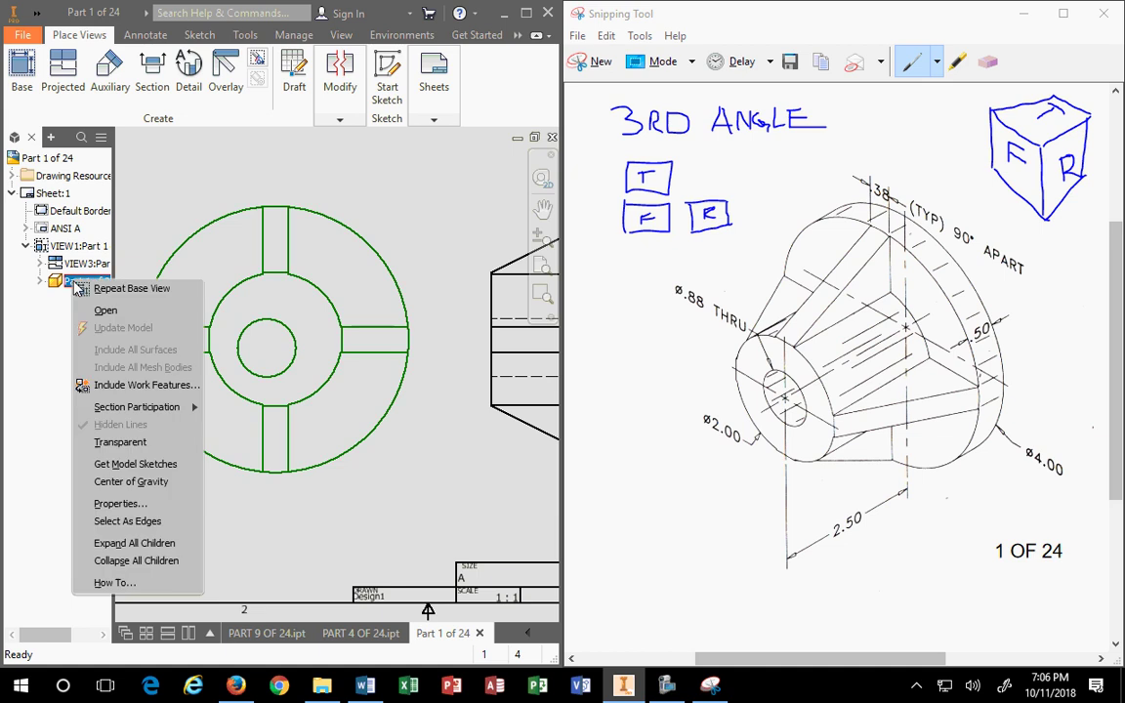
click(110, 310)
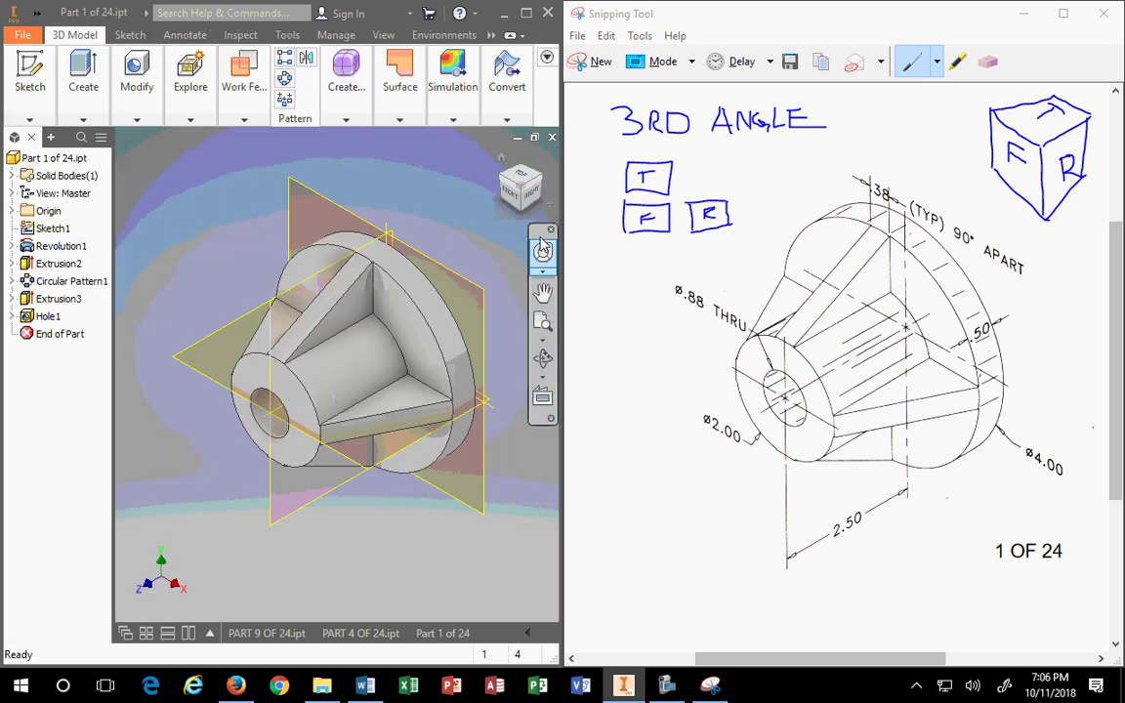
click(512, 198)
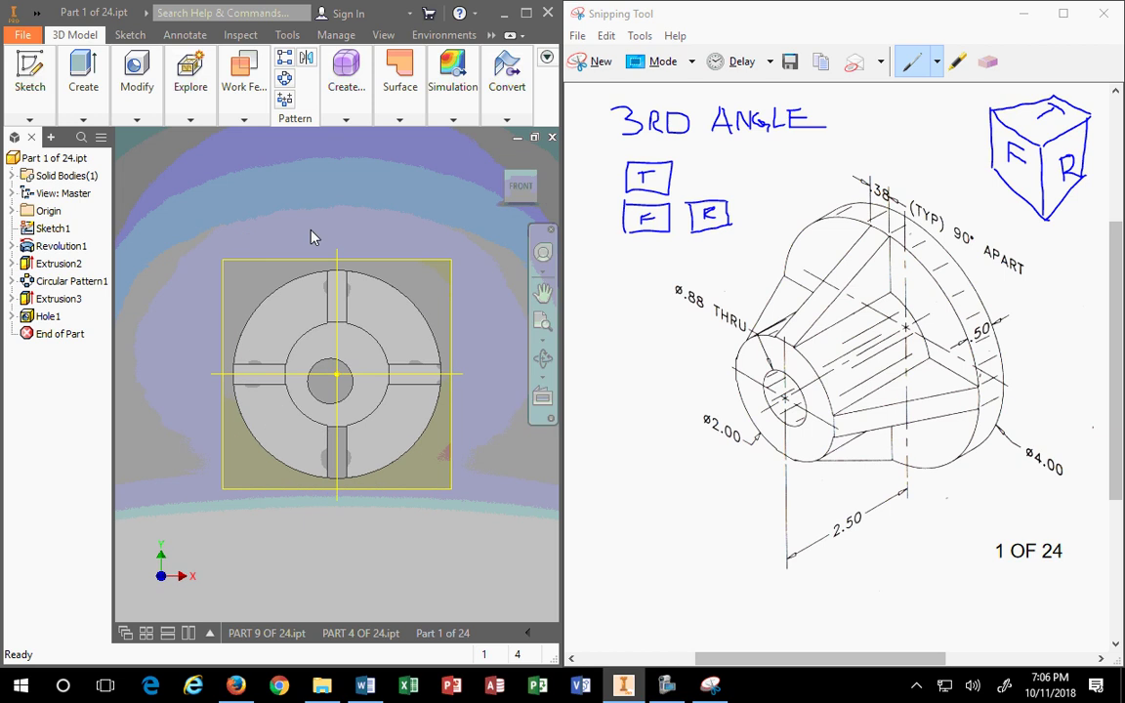
scroll(354, 393, down, 3)
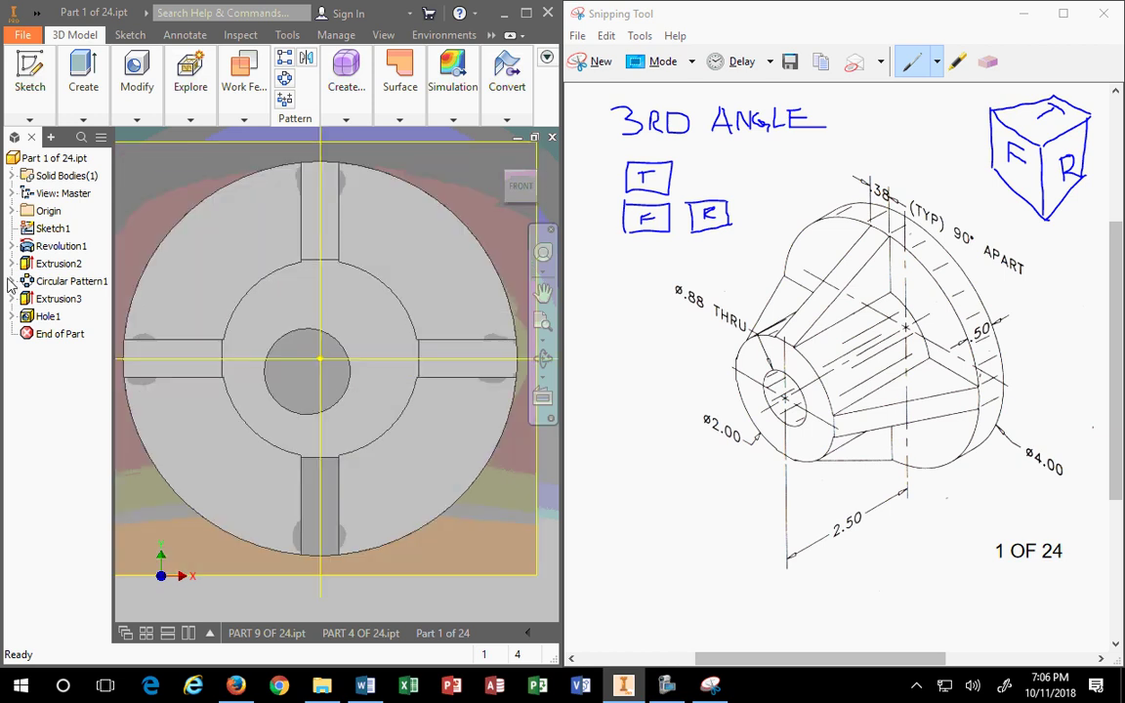
Edit the Hole1 feature with the program window maximized and move the hole's centre point onto the part's origin.
click(46, 317)
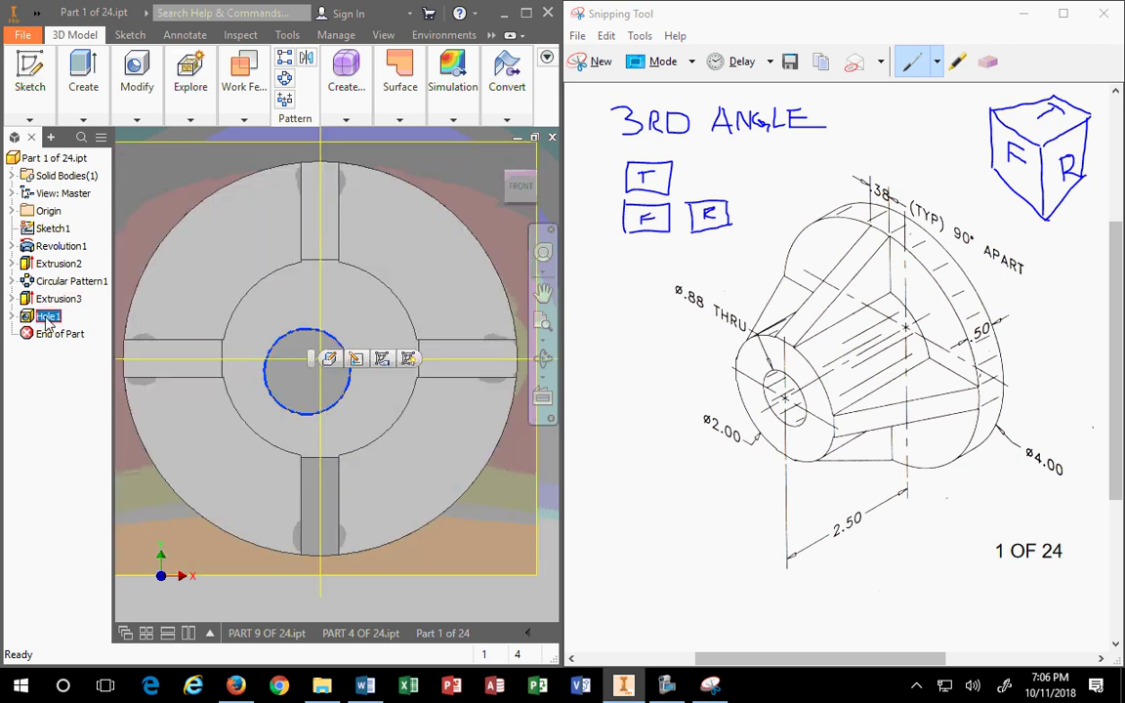
right_click(47, 325)
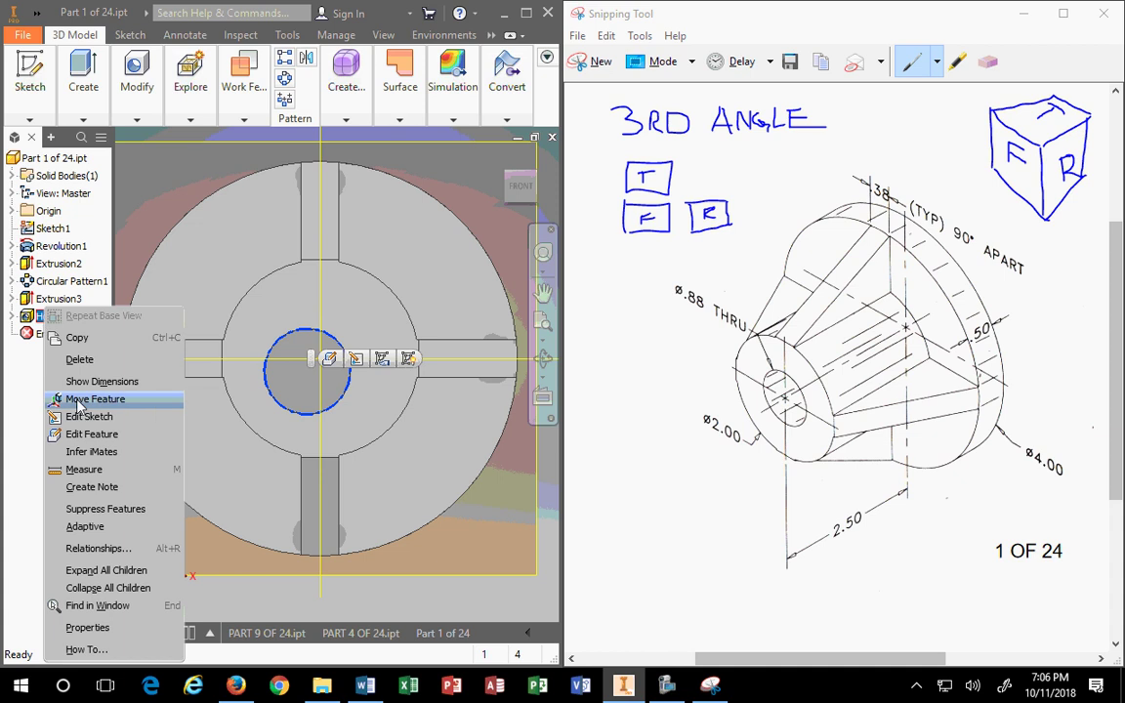
click(84, 434)
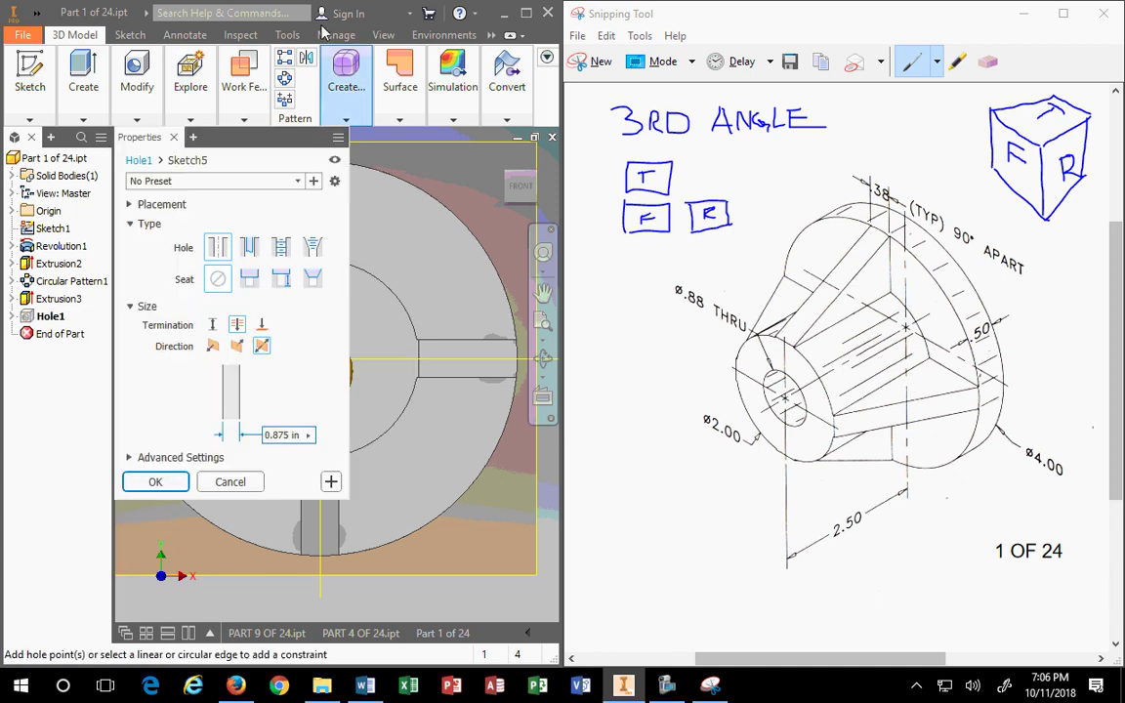
click(243, 77)
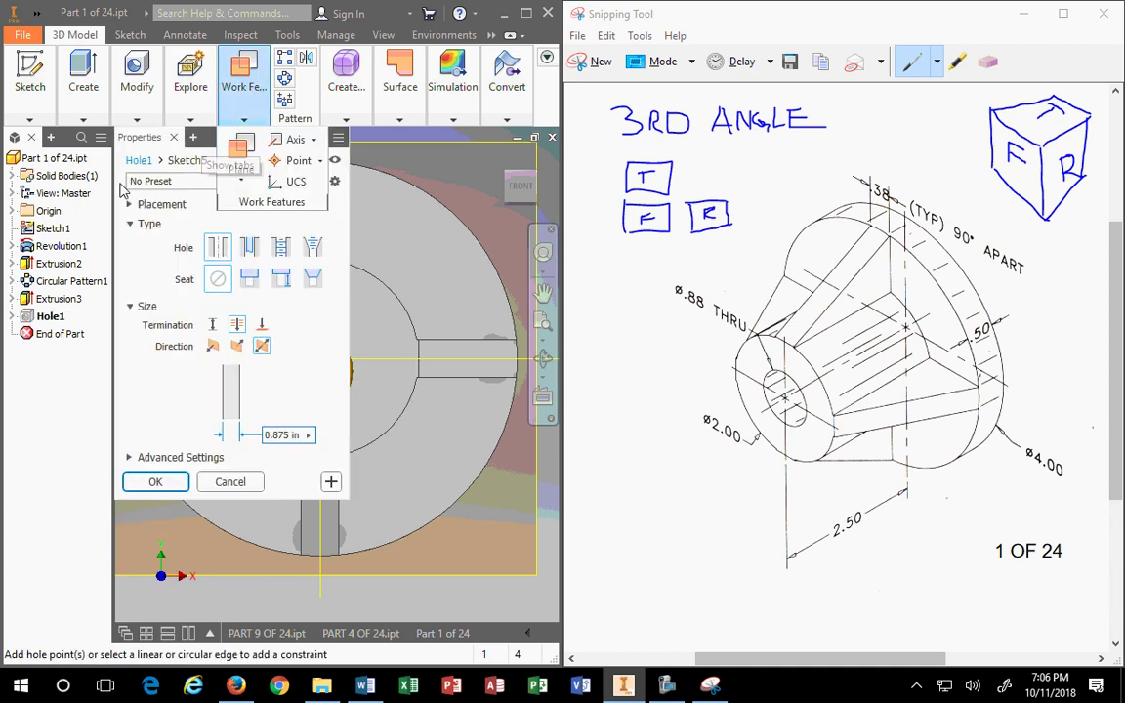
click(137, 85)
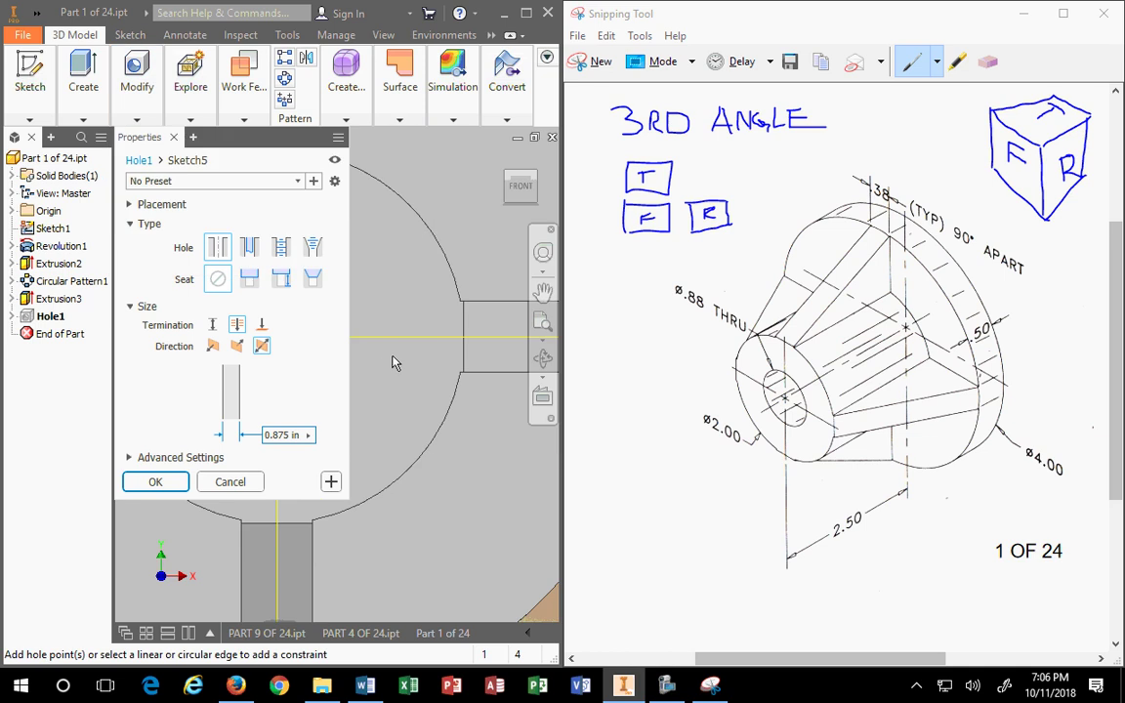
double_click(474, 13)
scroll(467, 238, down, 6)
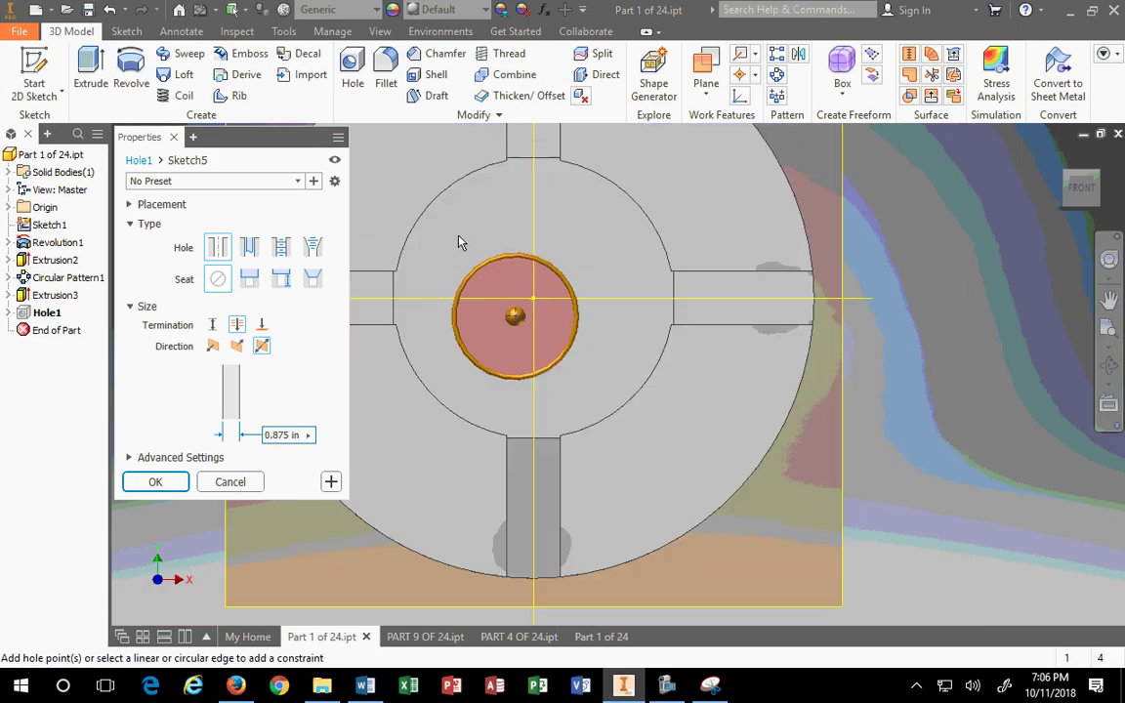
click(510, 353)
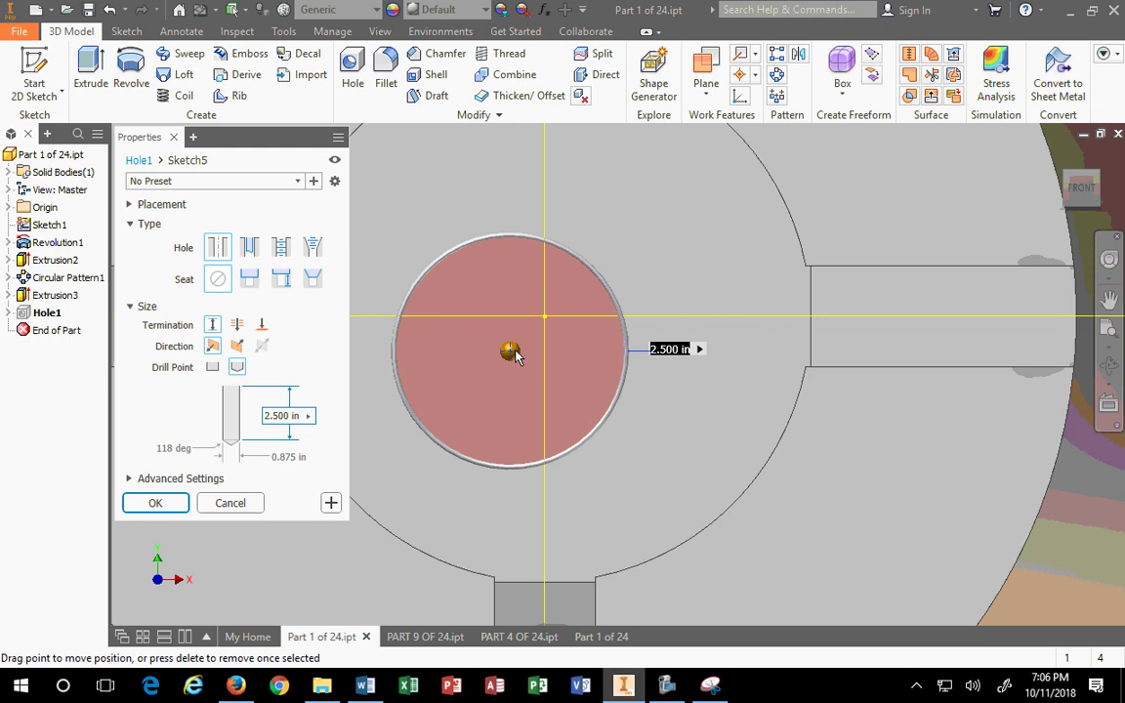
drag(512, 355, 544, 315)
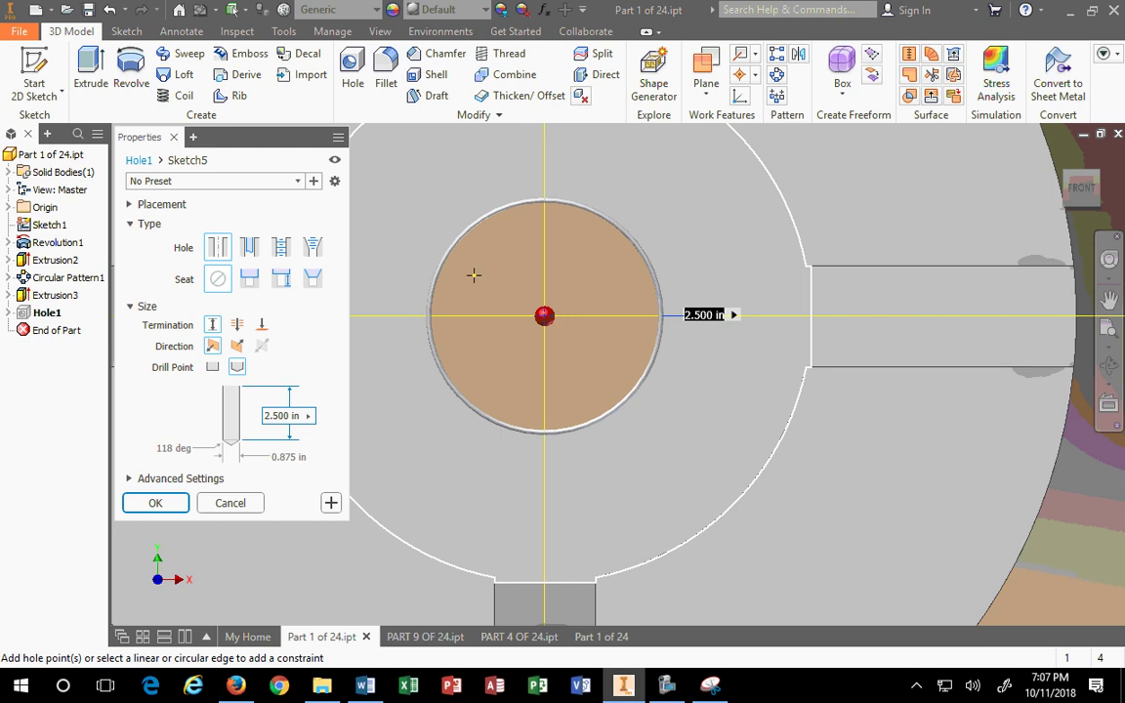
click(155, 503)
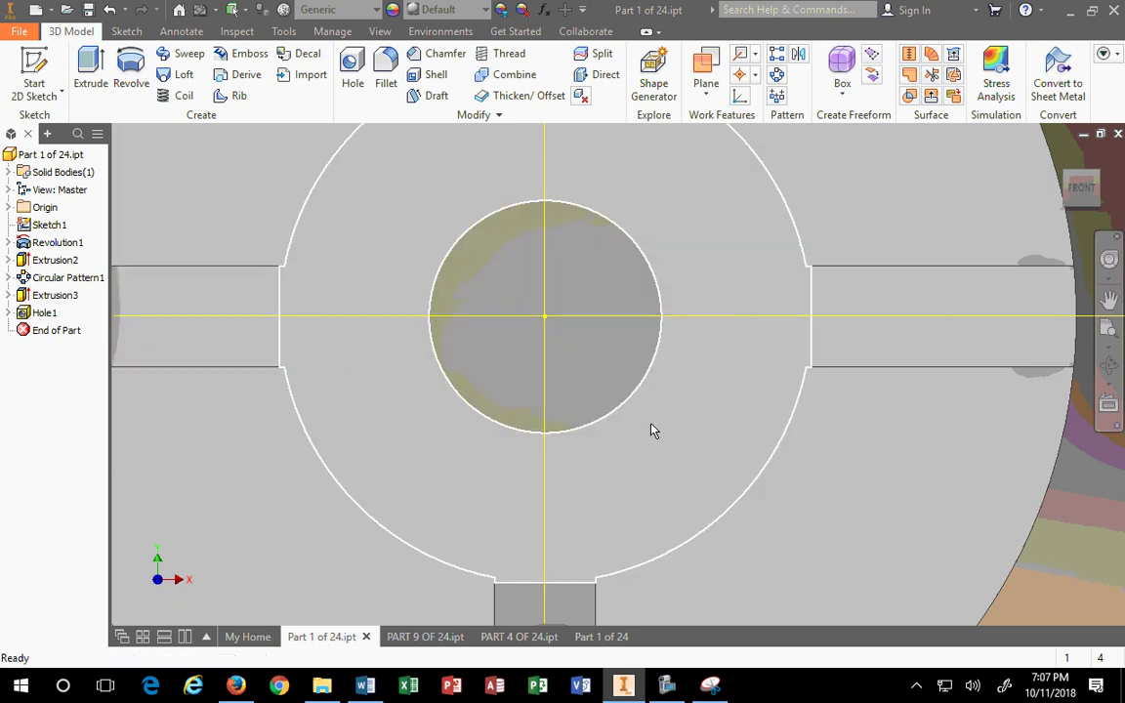
Return the part to its home view, save the model and switch back to the Part 1 of 24 drawing.
scroll(653, 431, down, 5)
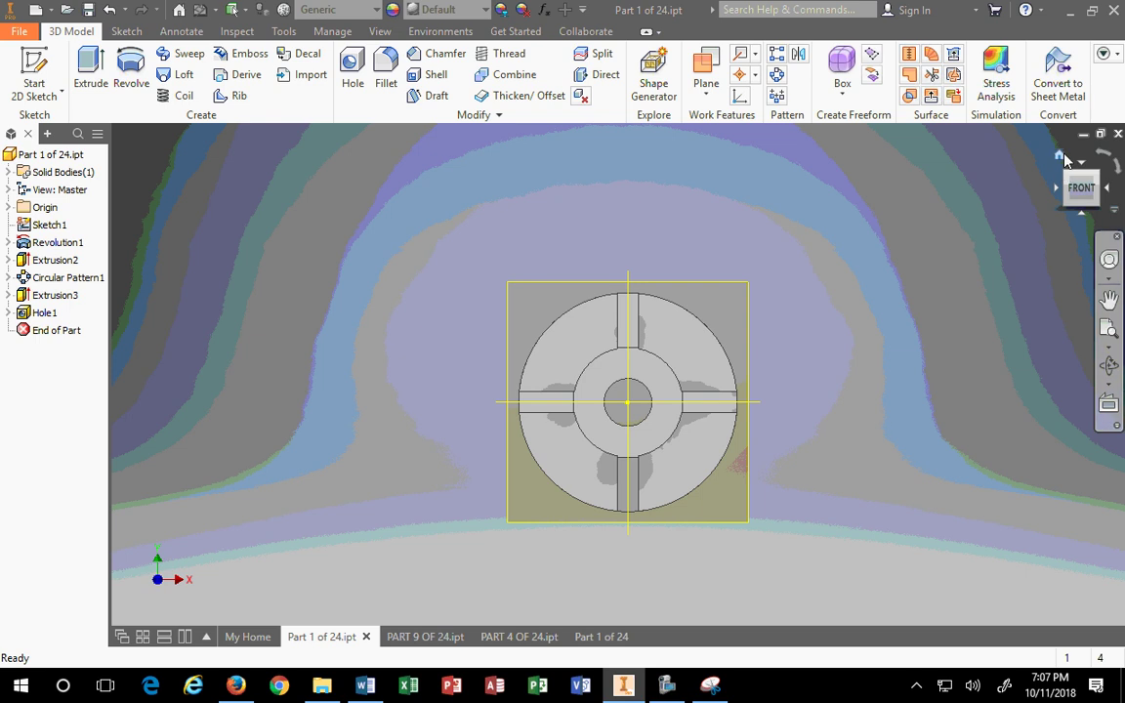
click(1057, 159)
scroll(710, 388, up, 3)
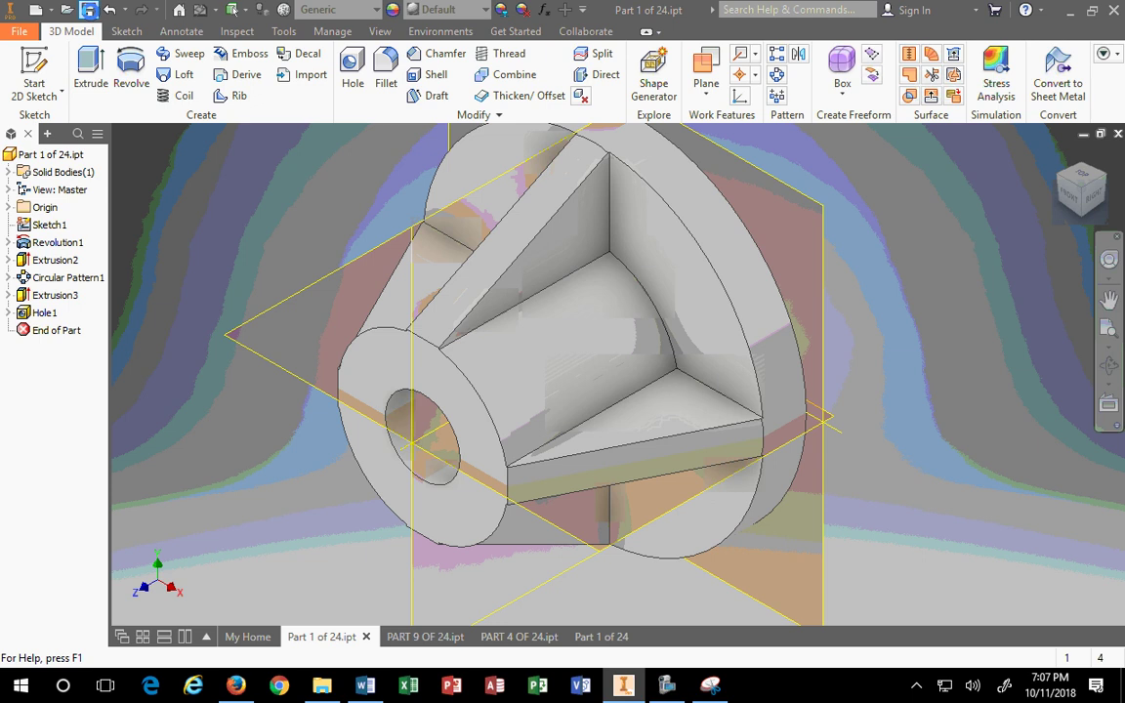
click(89, 12)
click(600, 636)
scroll(714, 450, up, 3)
scroll(727, 451, down, 4)
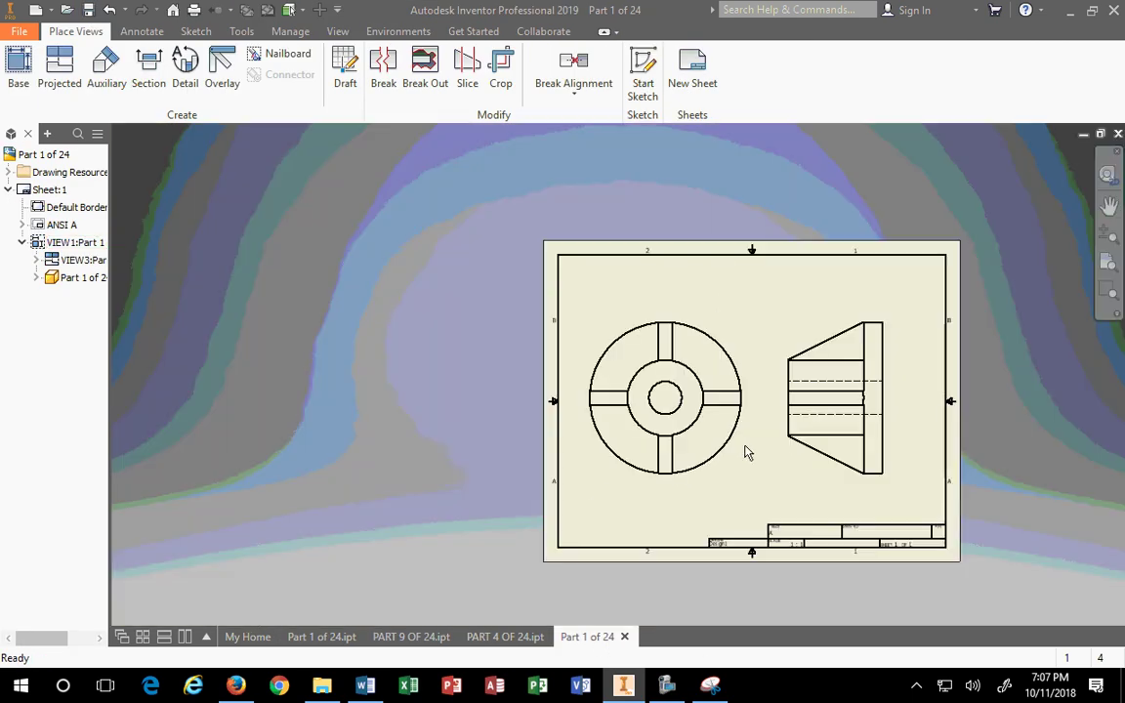
scroll(831, 459, up, 3)
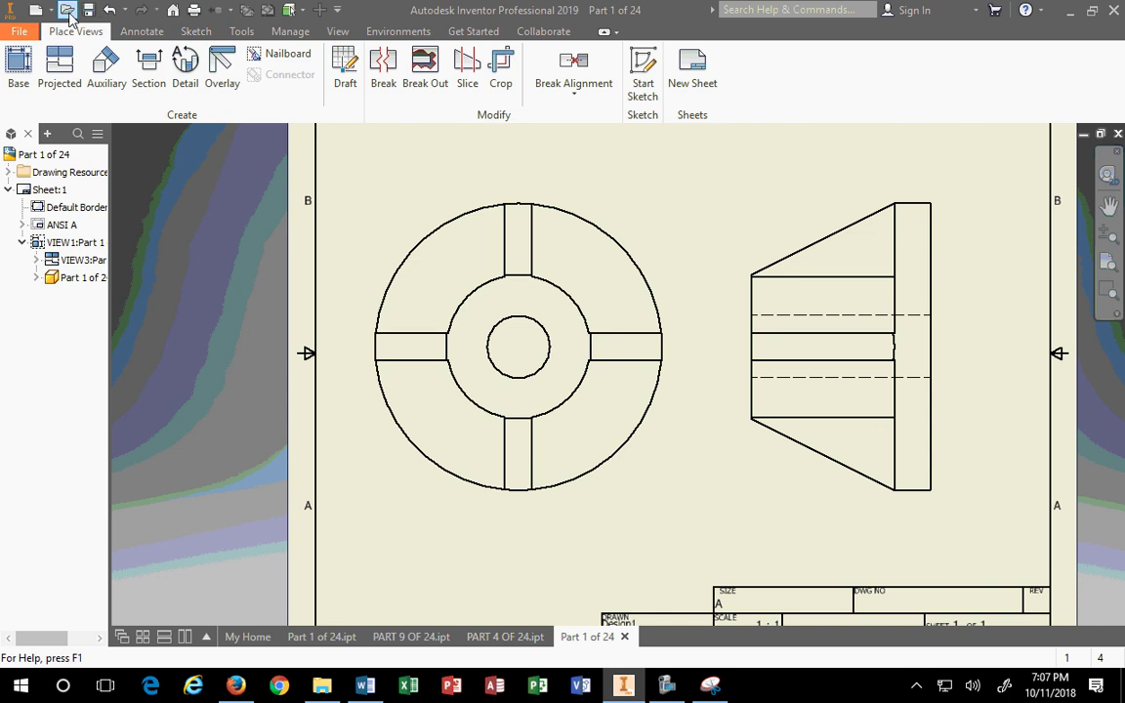
Start saving the drawing and browse to the INVENTOR FILES folder on the Desktop as the save location.
click(19, 33)
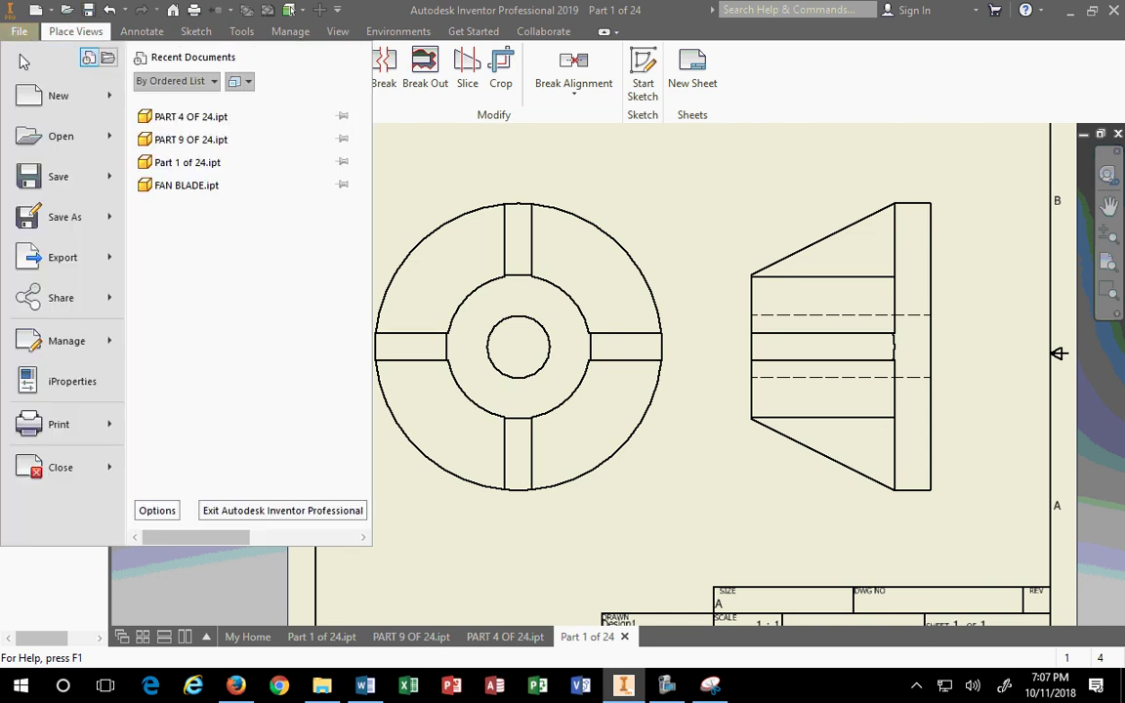
click(56, 186)
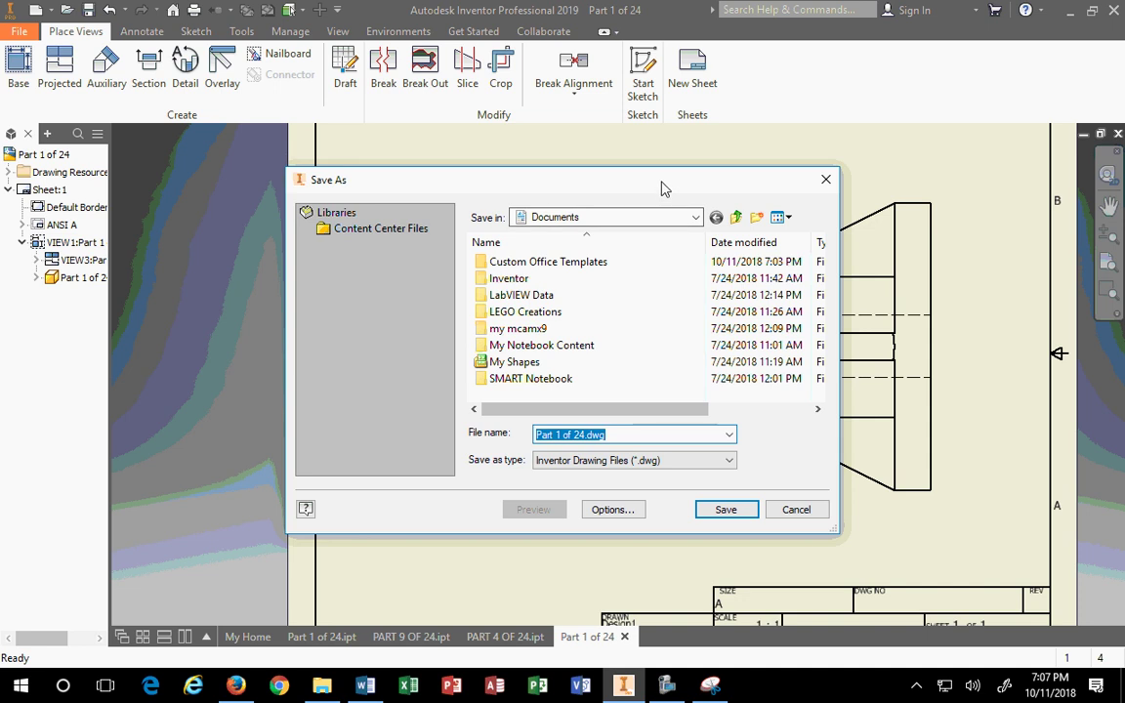
drag(665, 189, 513, 131)
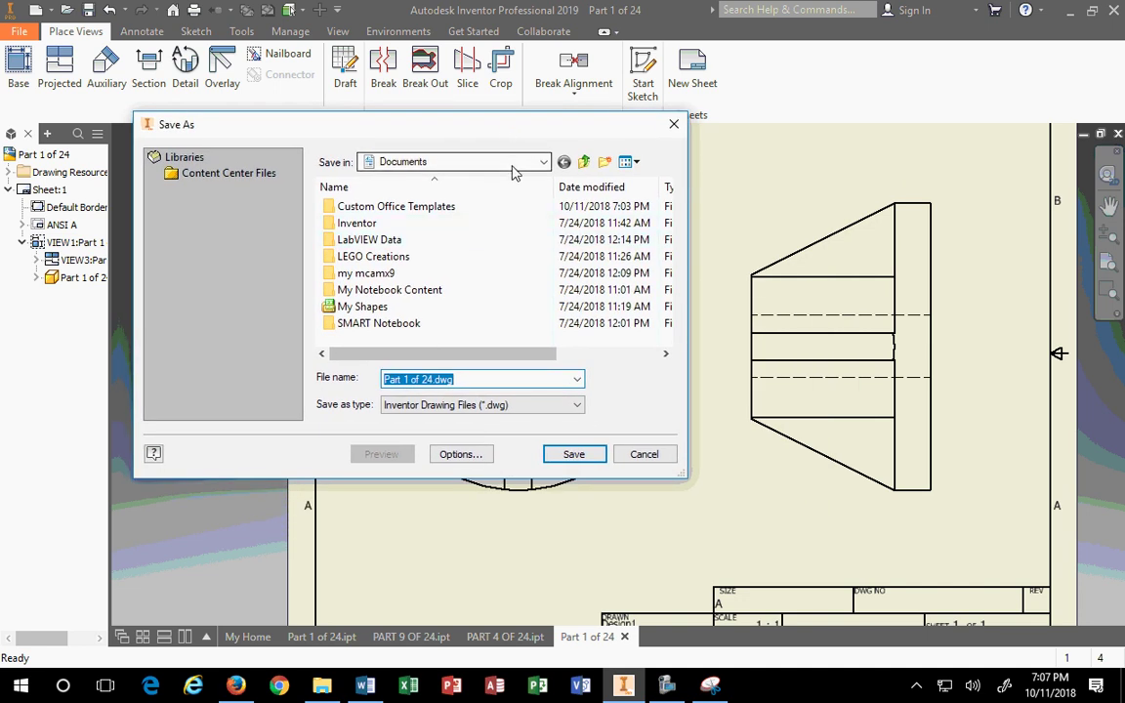
click(488, 162)
click(200, 195)
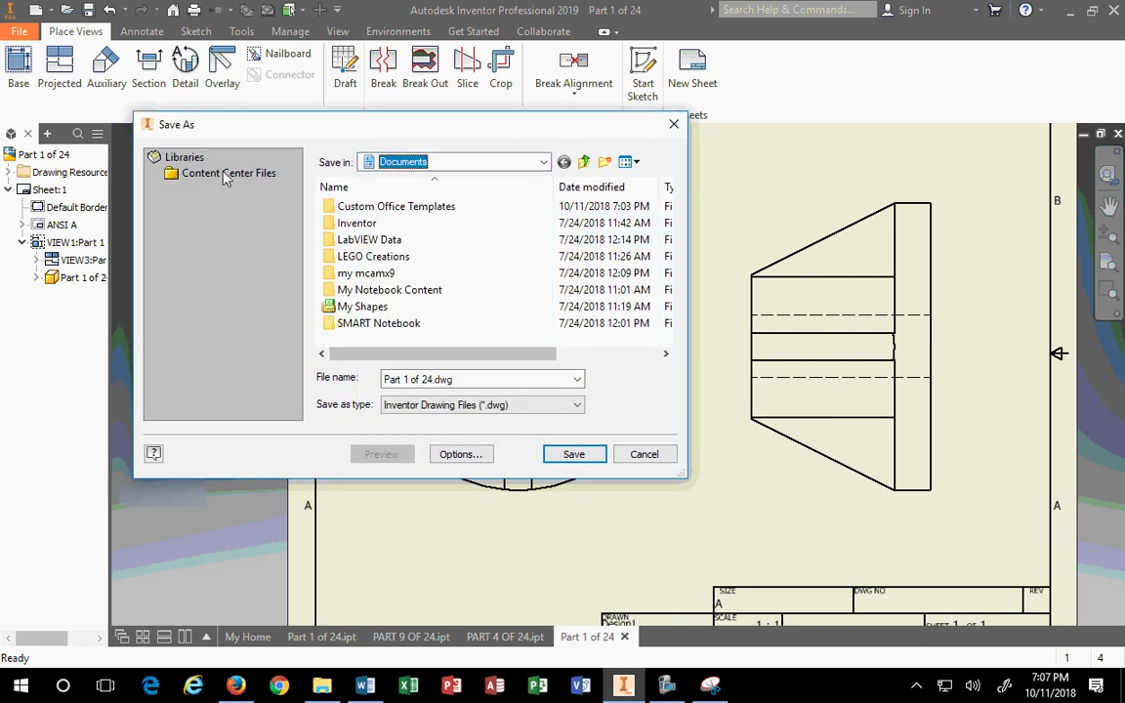
click(543, 162)
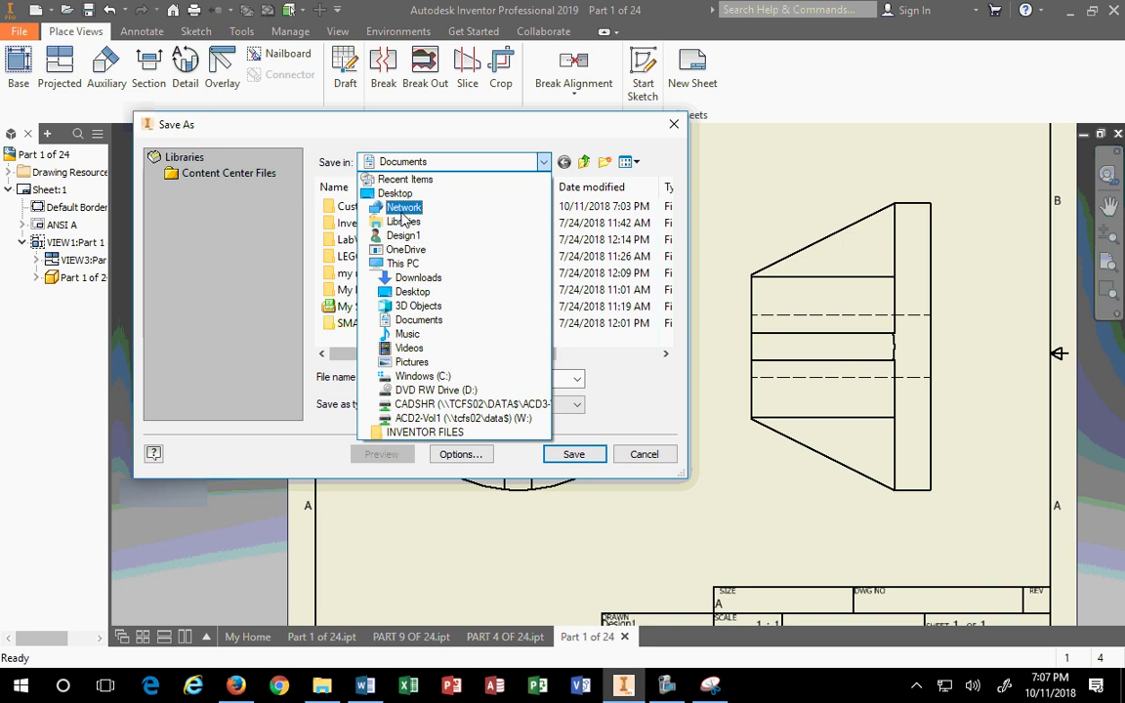
click(396, 194)
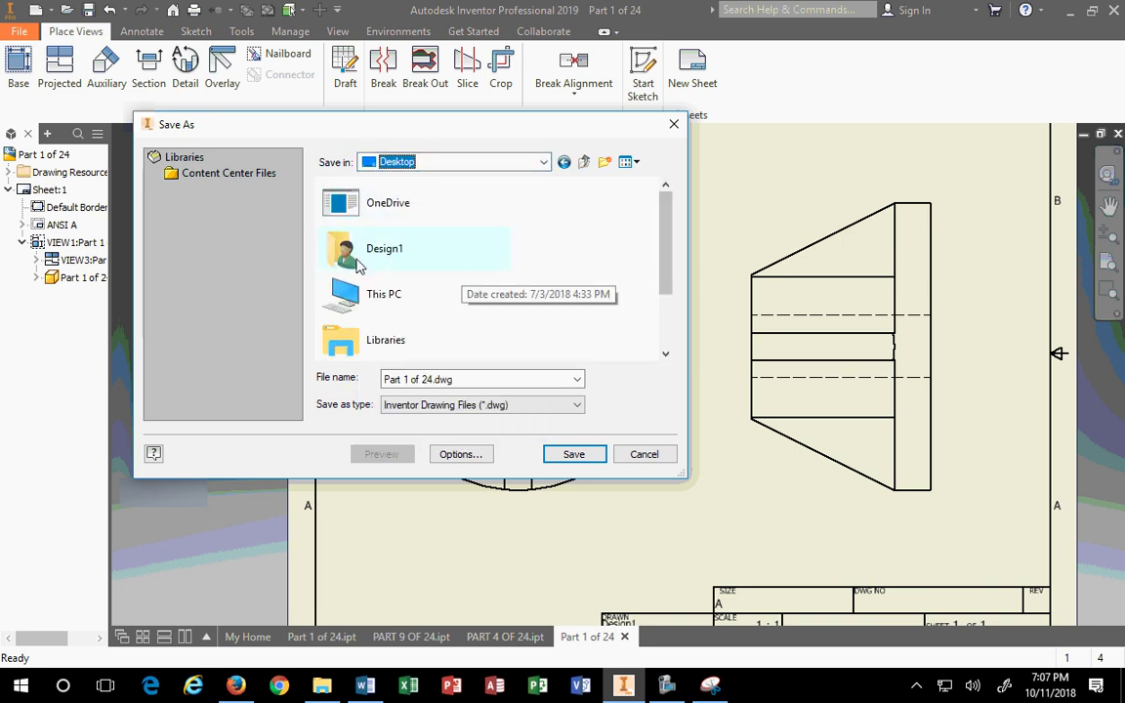
scroll(358, 266, down, 2)
double_click(346, 334)
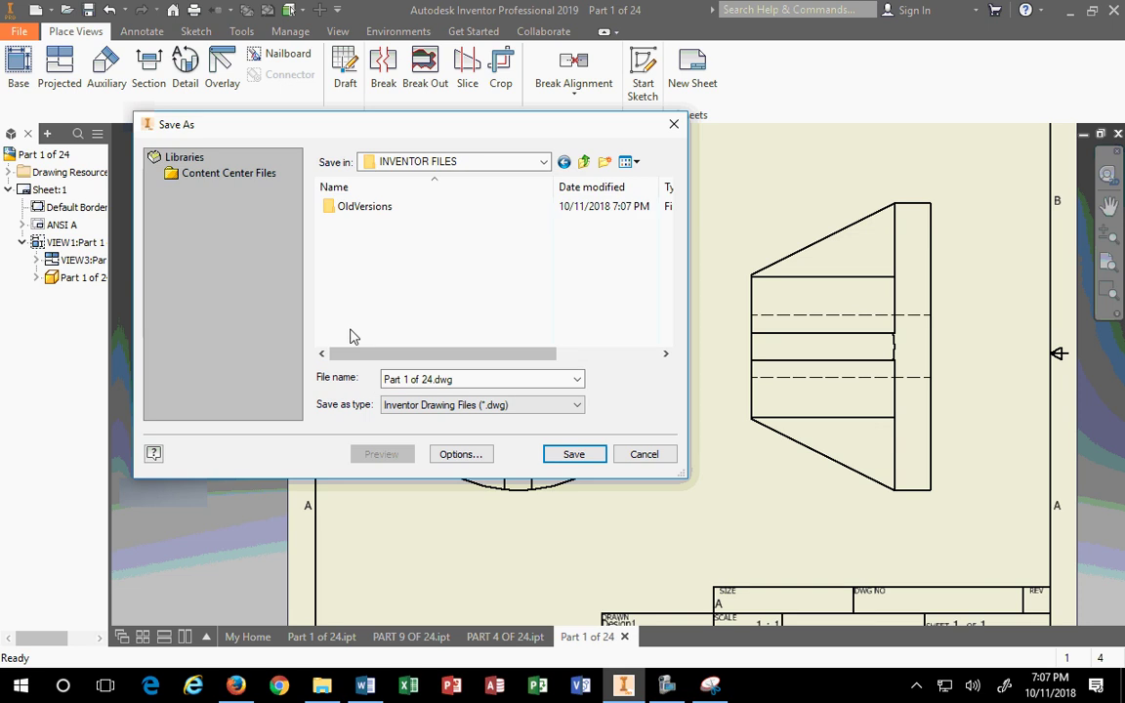
Create a new folder named Detail Drawings and save the drawing in it as Part 1 of 24.dwg.
click(604, 162)
text(Dr)
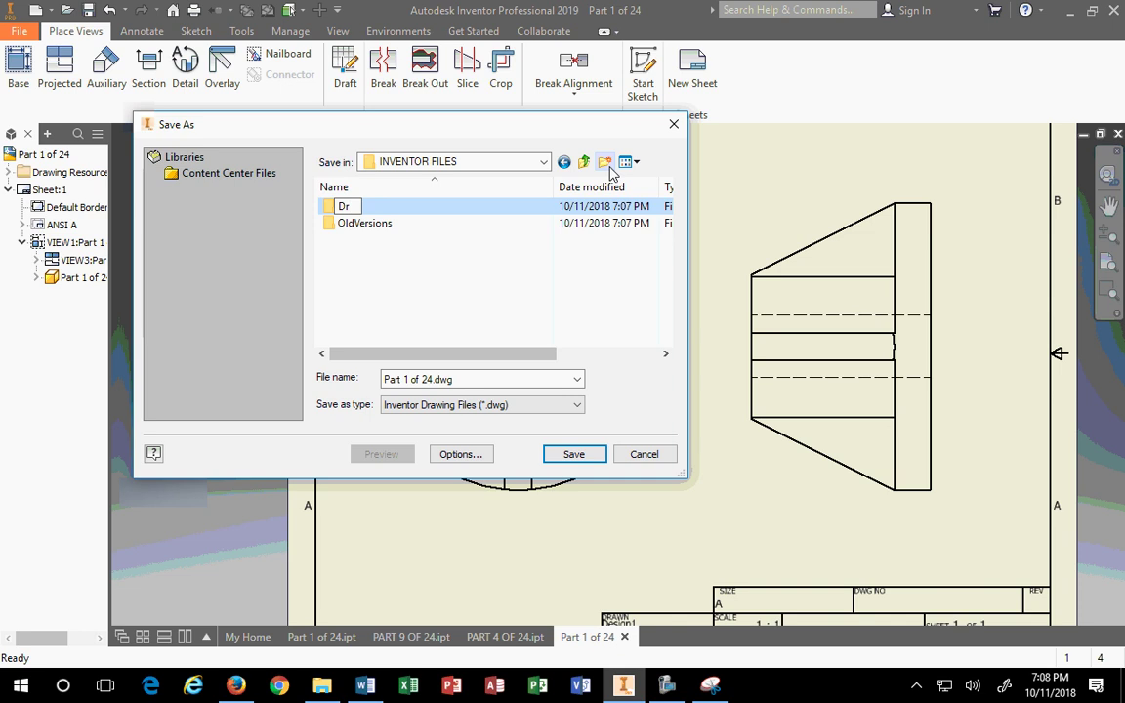
text(etail Drawings)
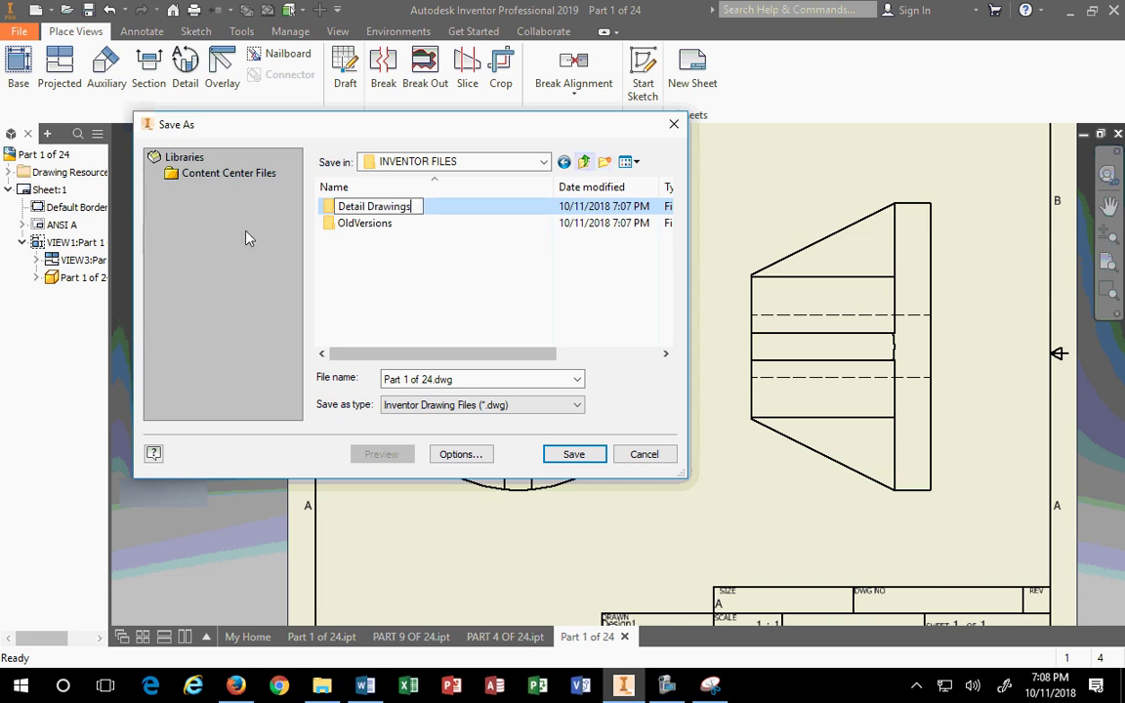
key(Return)
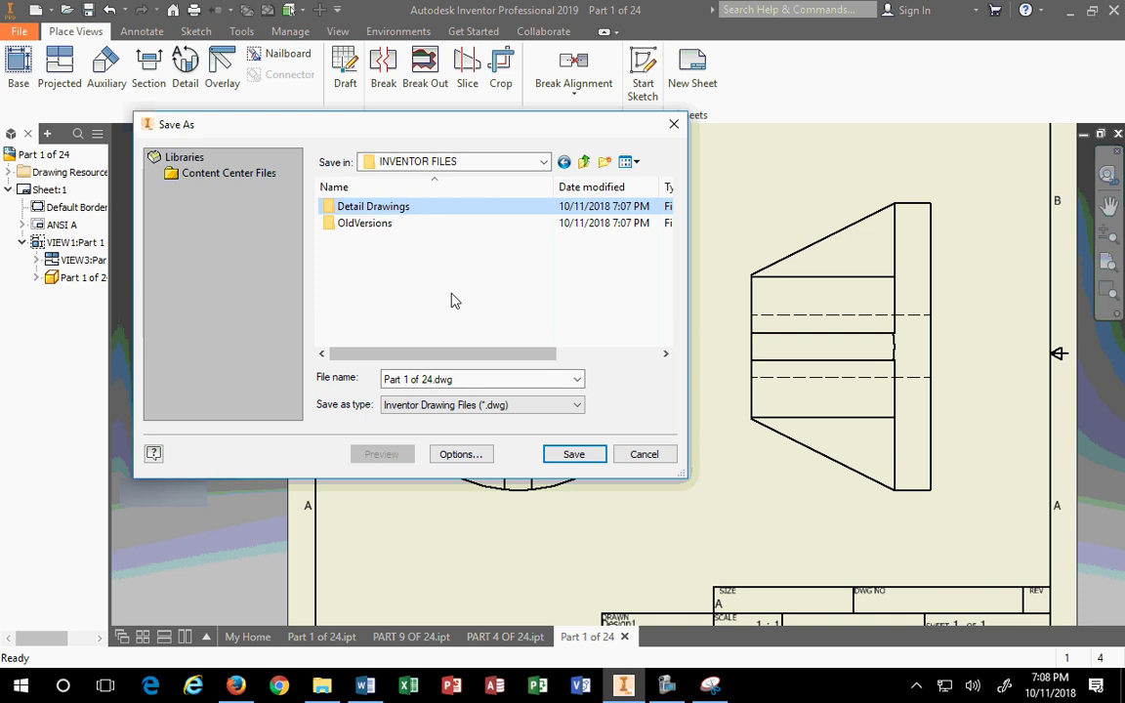
double_click(368, 207)
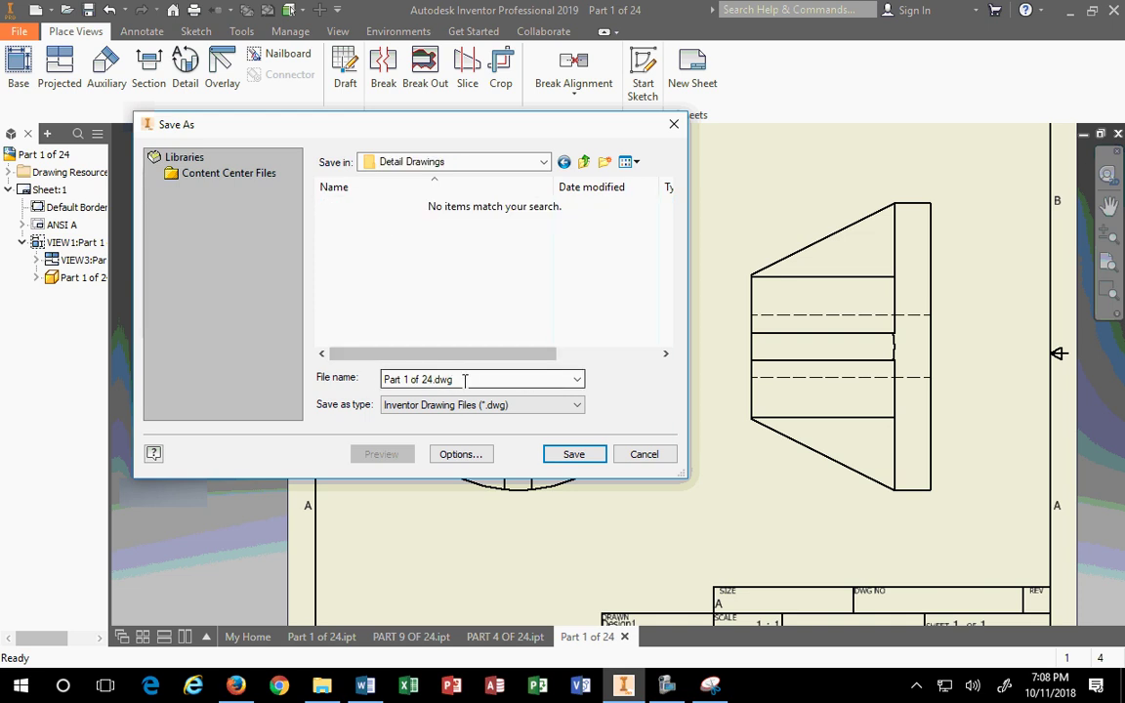
click(573, 454)
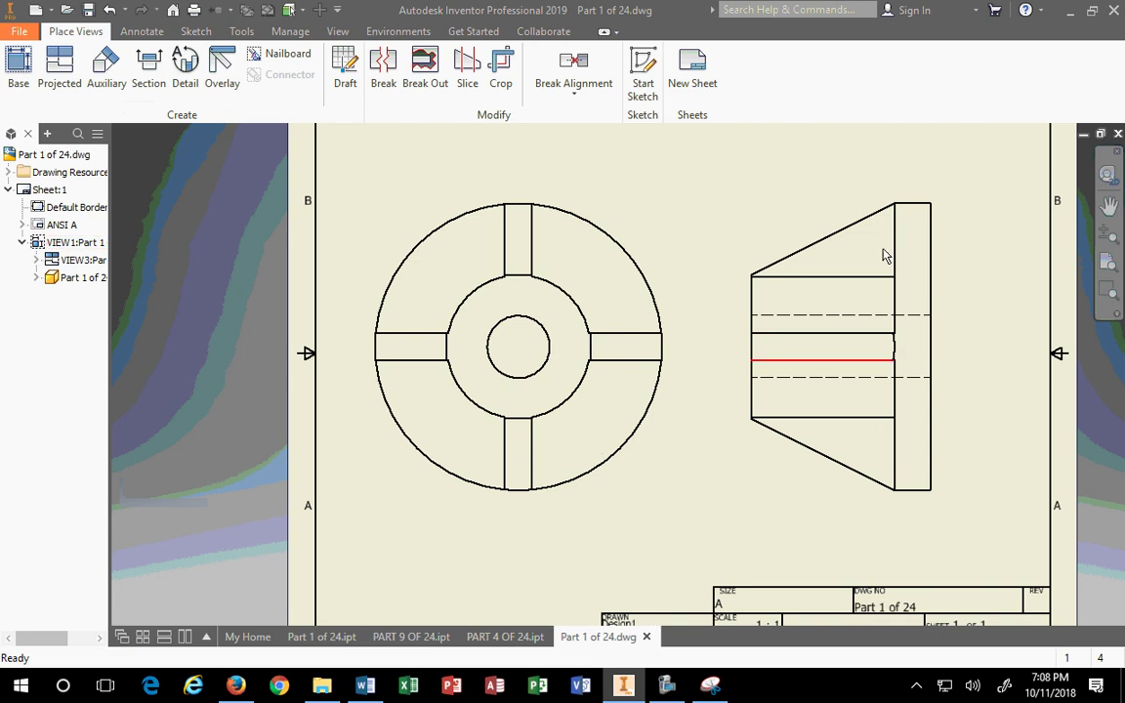
Close Inventor and open the INVENTOR FILES folder from the desktop in File Explorer.
click(1114, 10)
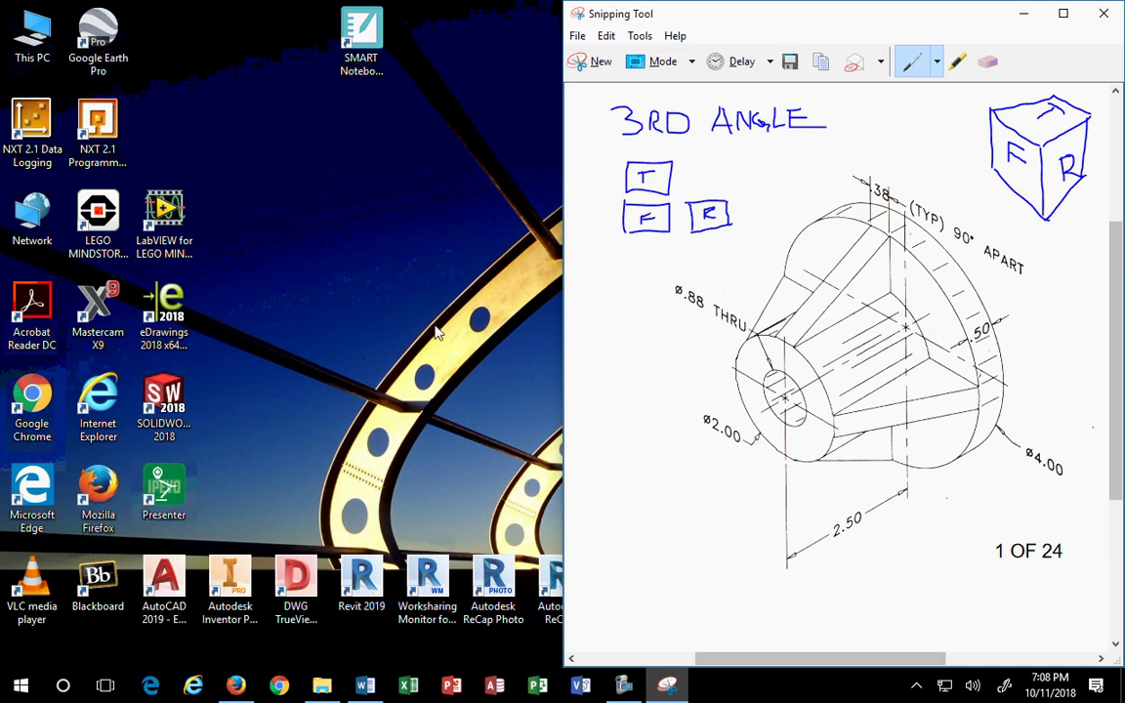
drag(820, 21, 801, 211)
drag(954, 39, 164, 41)
drag(957, 200, 1123, 67)
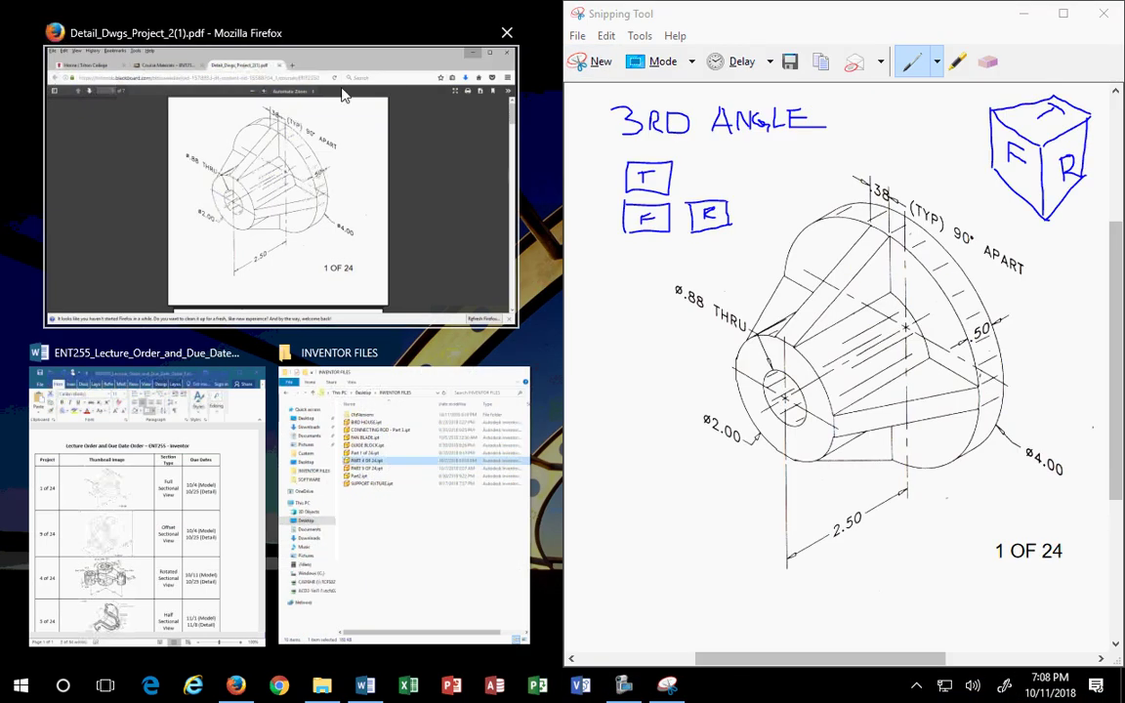
click(547, 187)
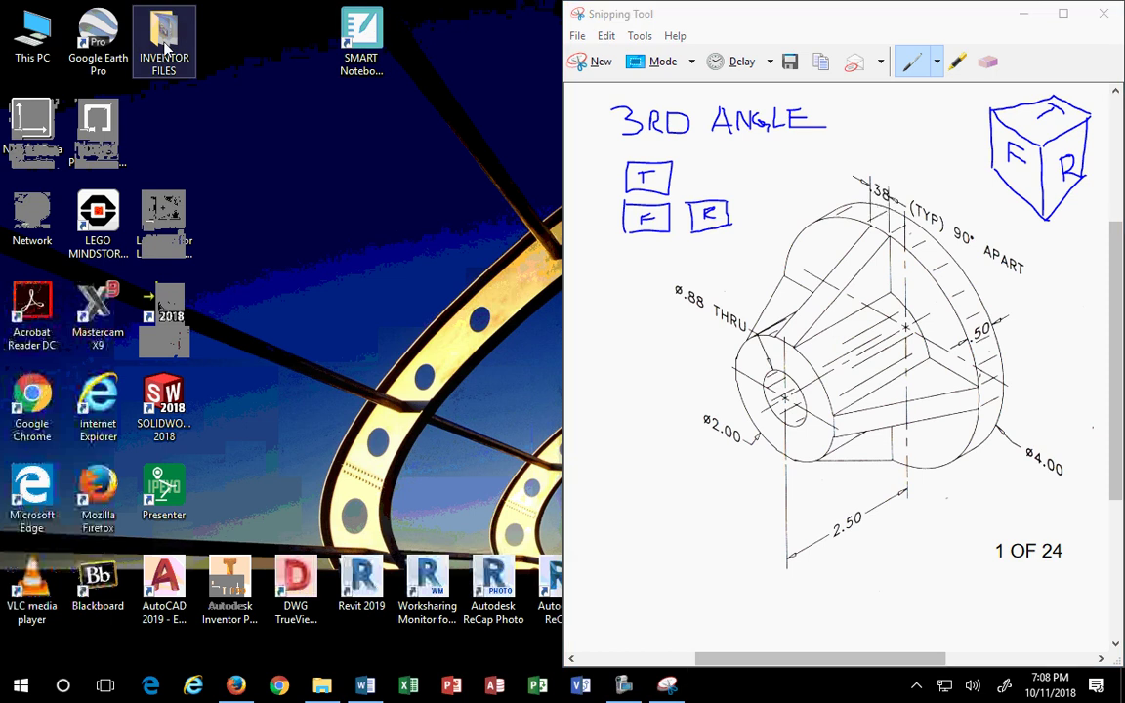
double_click(164, 44)
drag(402, 482, 525, 482)
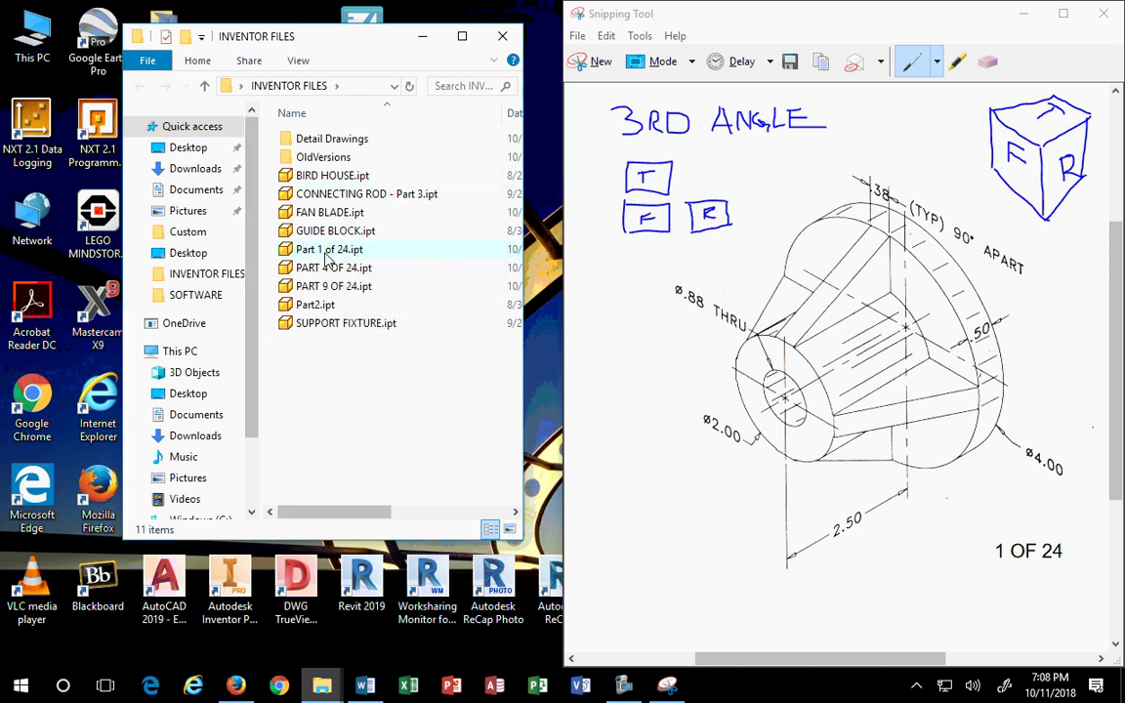
Rename the part file Part 1 of 24.ipt as 1OF24_model.ipt.
right_click(327, 256)
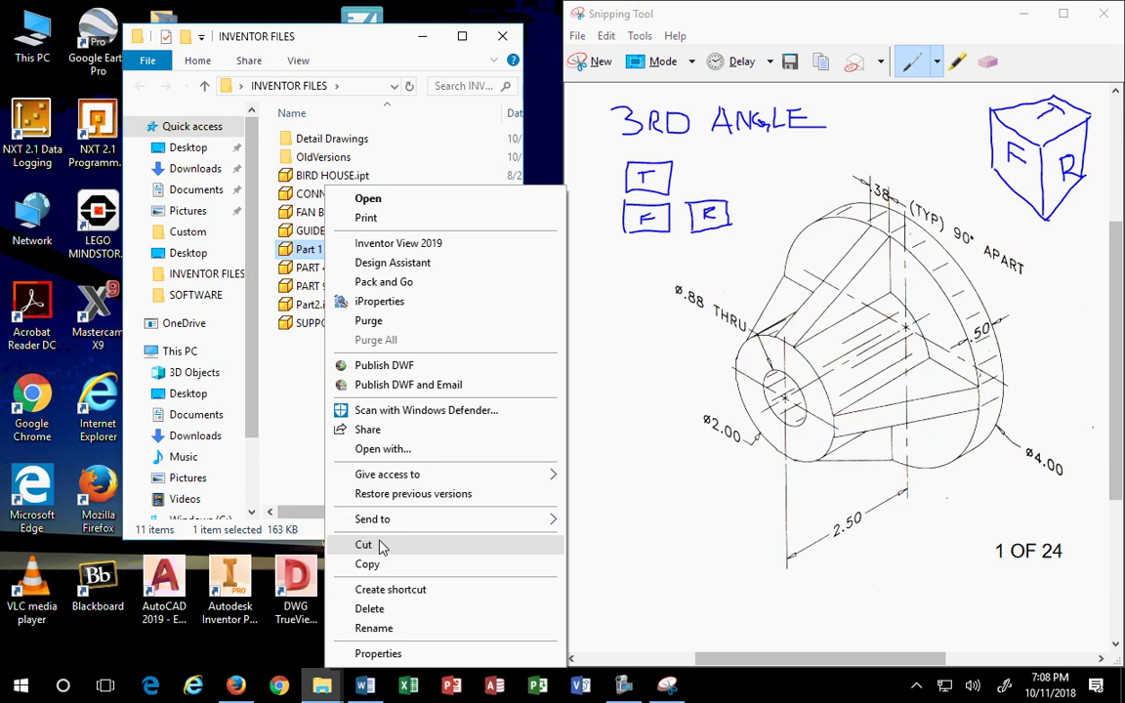
click(366, 629)
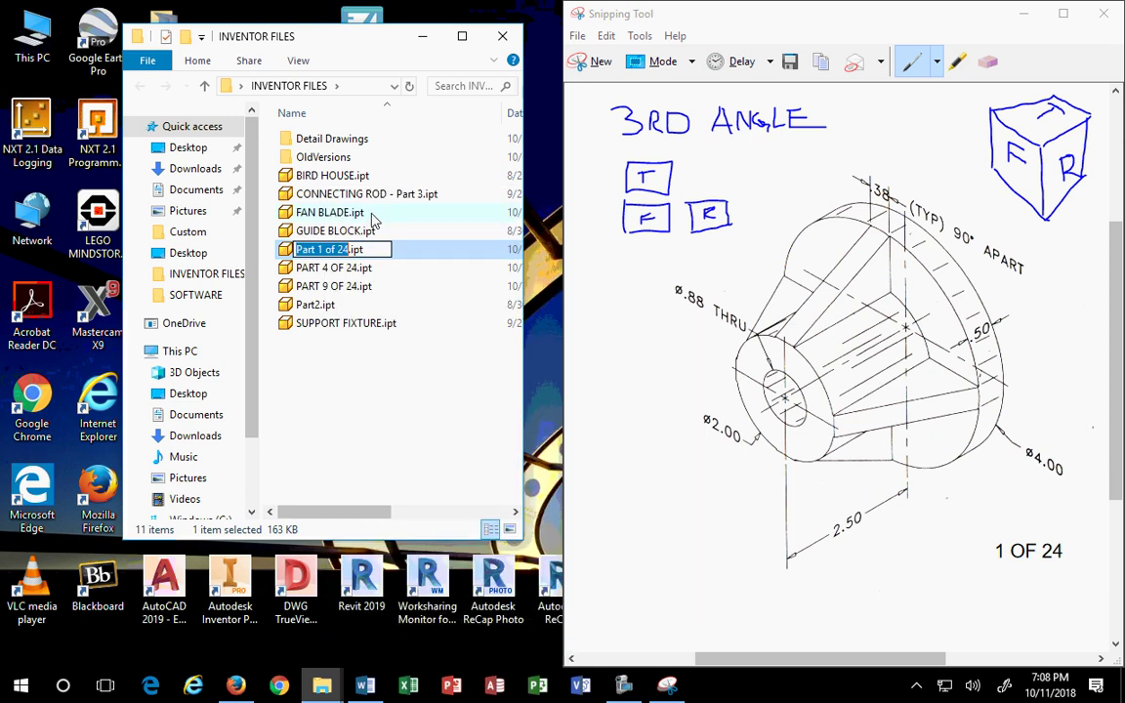
text(Part1)
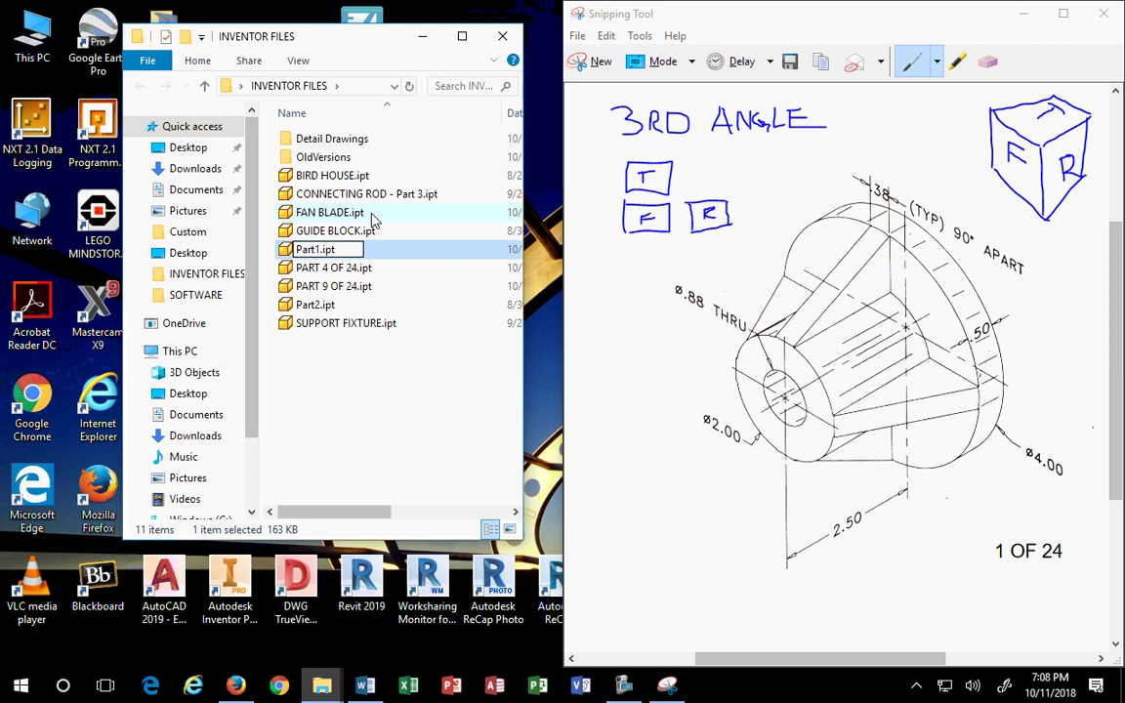
key(Left)
key(BackSpace)
key(BackSpace)
key(BackSpace)
key(BackSpace)
key(BackSpace)
text(1OF24_mode)
click(423, 384)
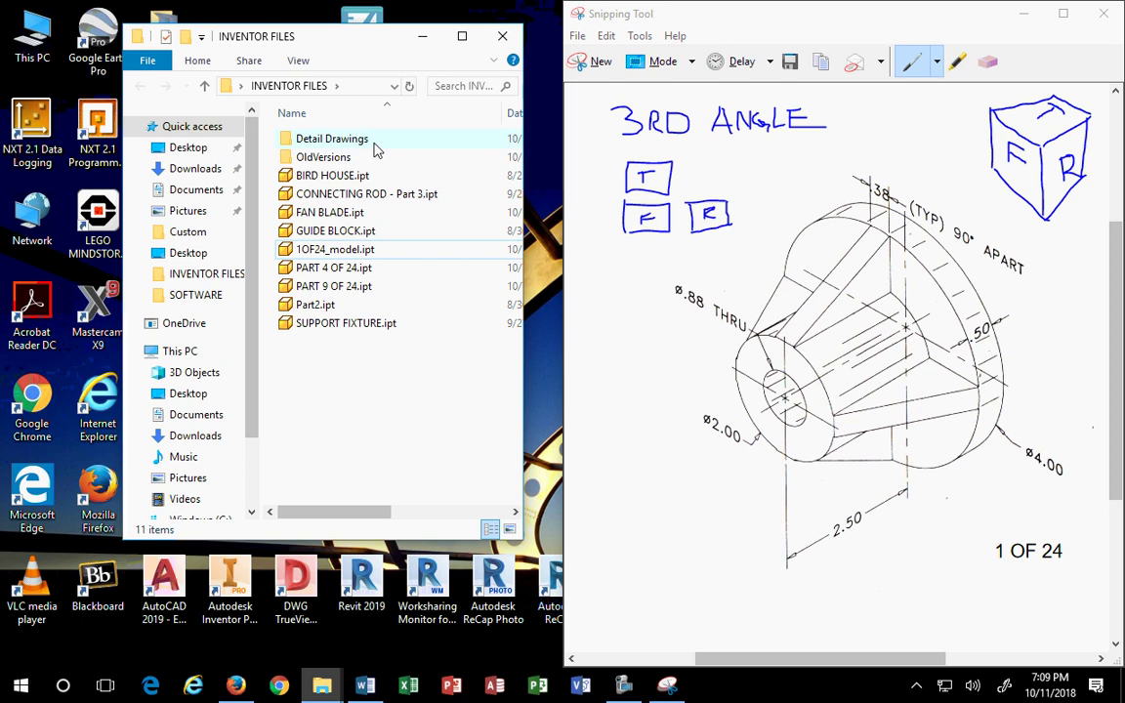
double_click(337, 140)
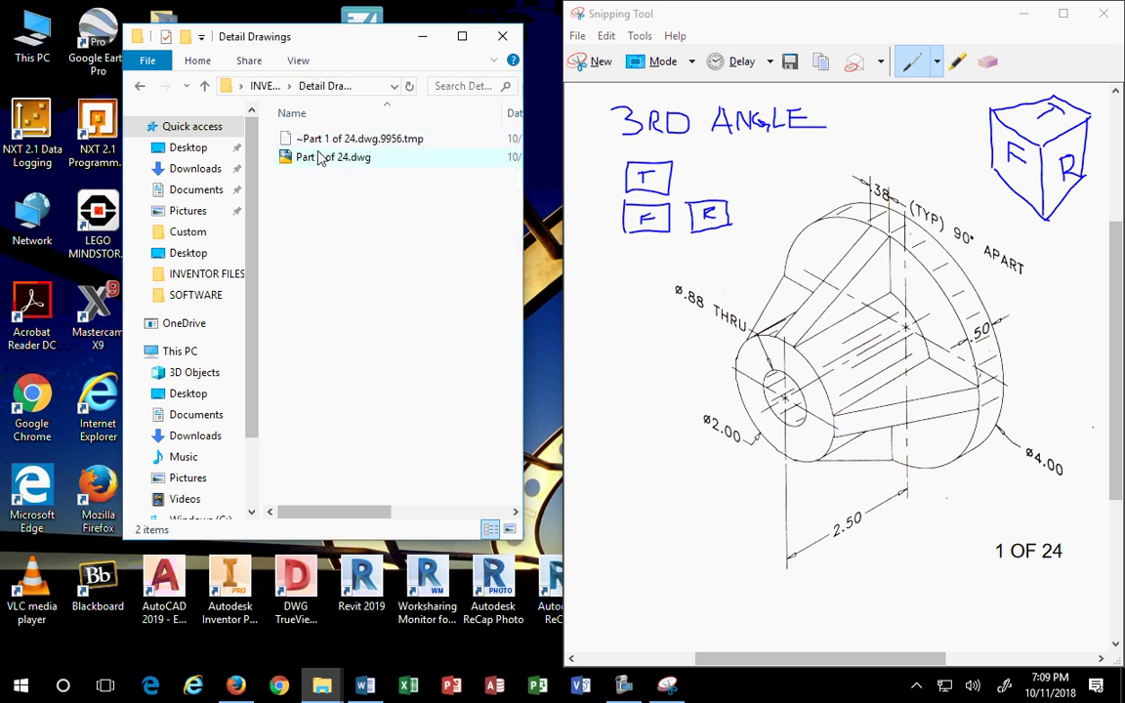
double_click(315, 160)
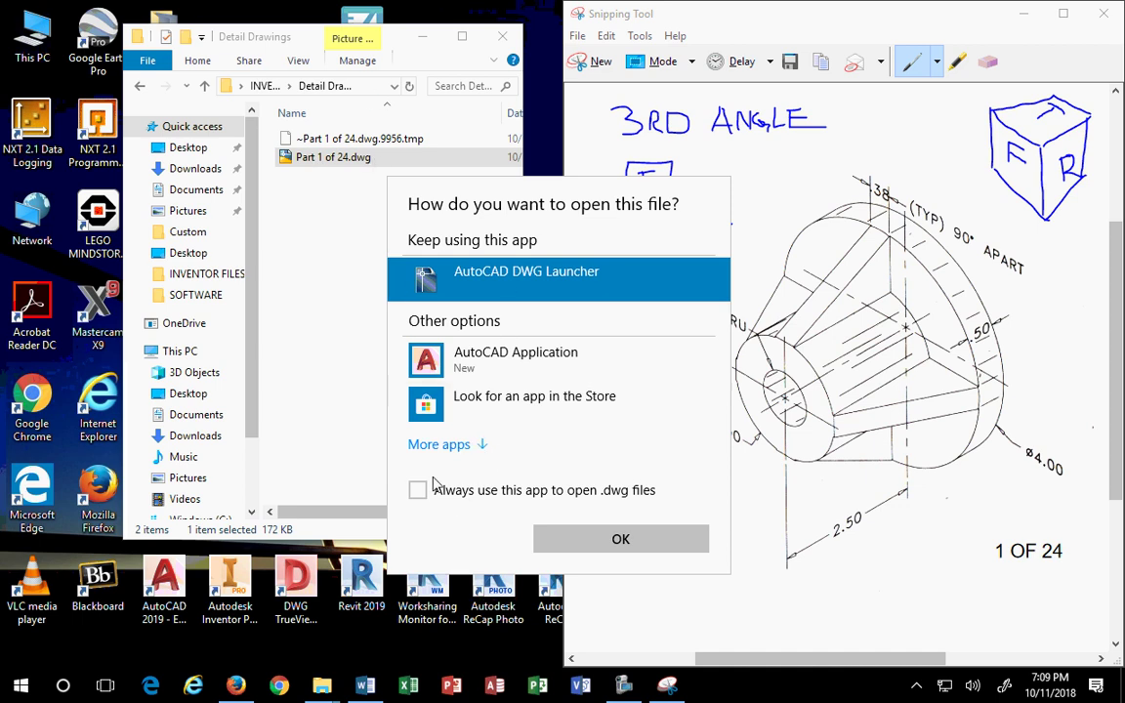
click(440, 444)
scroll(528, 460, down, 4)
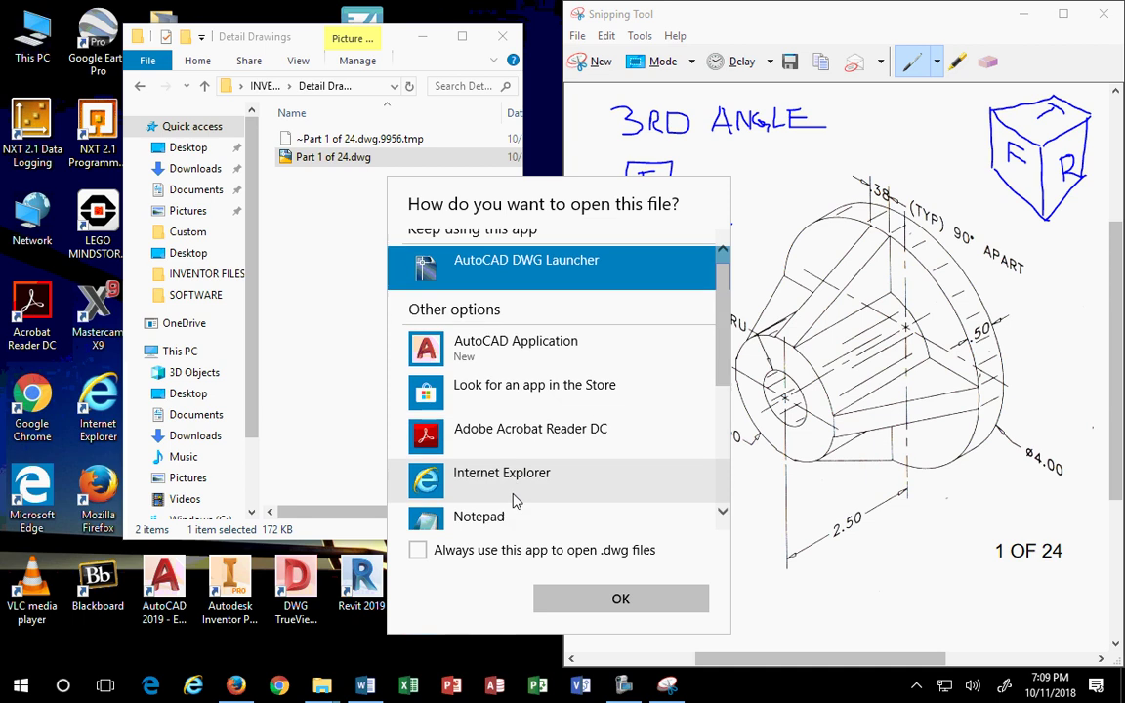
scroll(531, 454, down, 3)
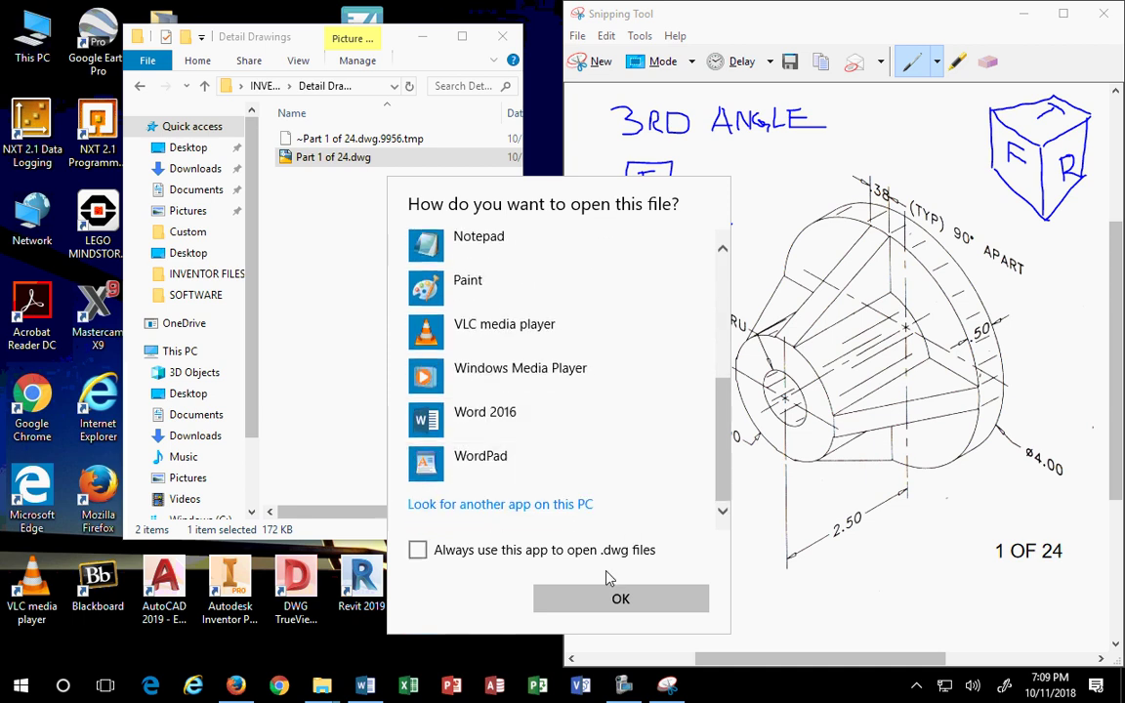
scroll(667, 378, up, 7)
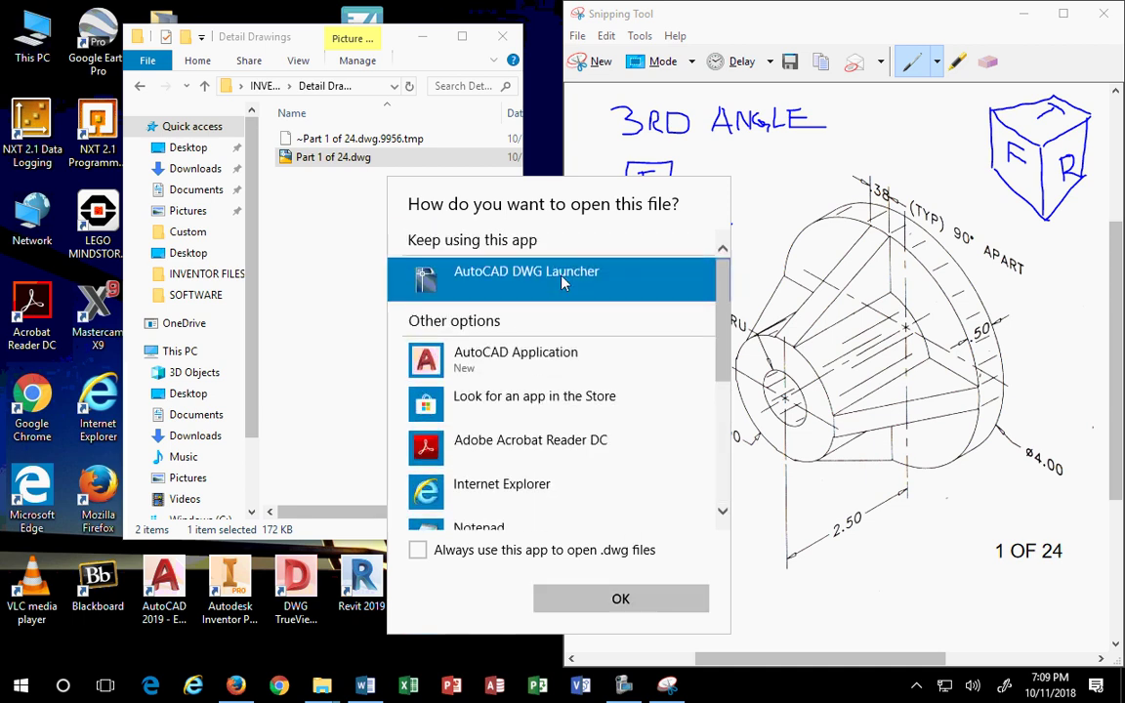
click(524, 644)
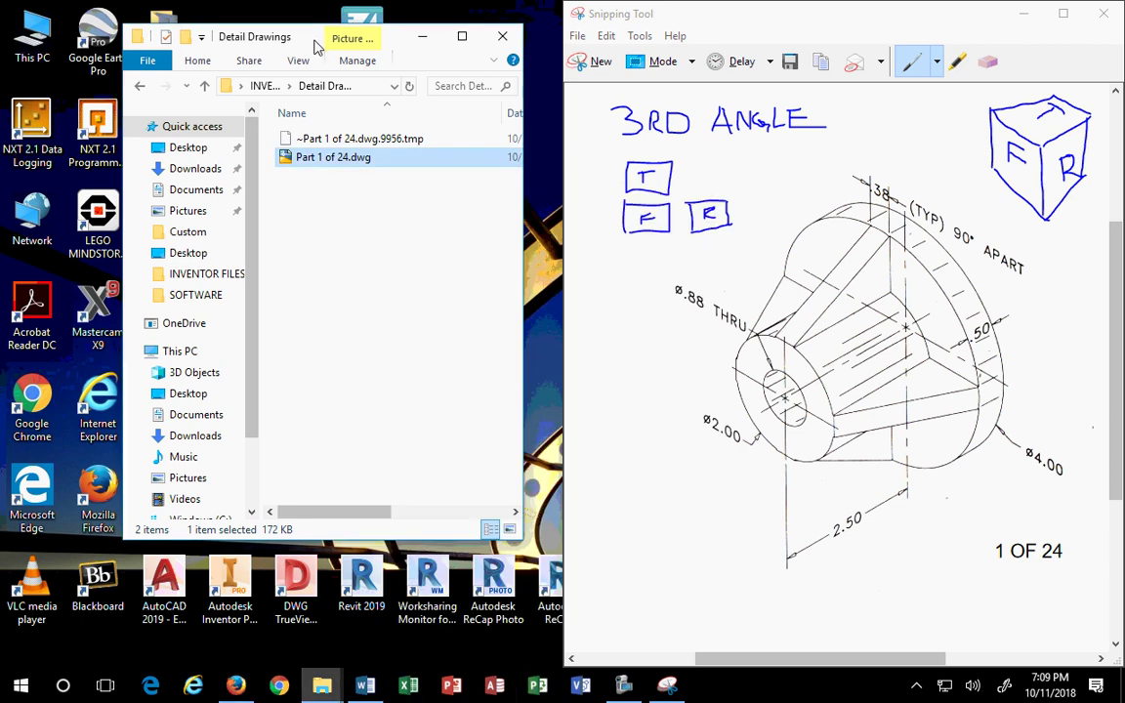
Launch Autodesk Inventor Professional and start opening an existing file.
drag(309, 45, 430, 32)
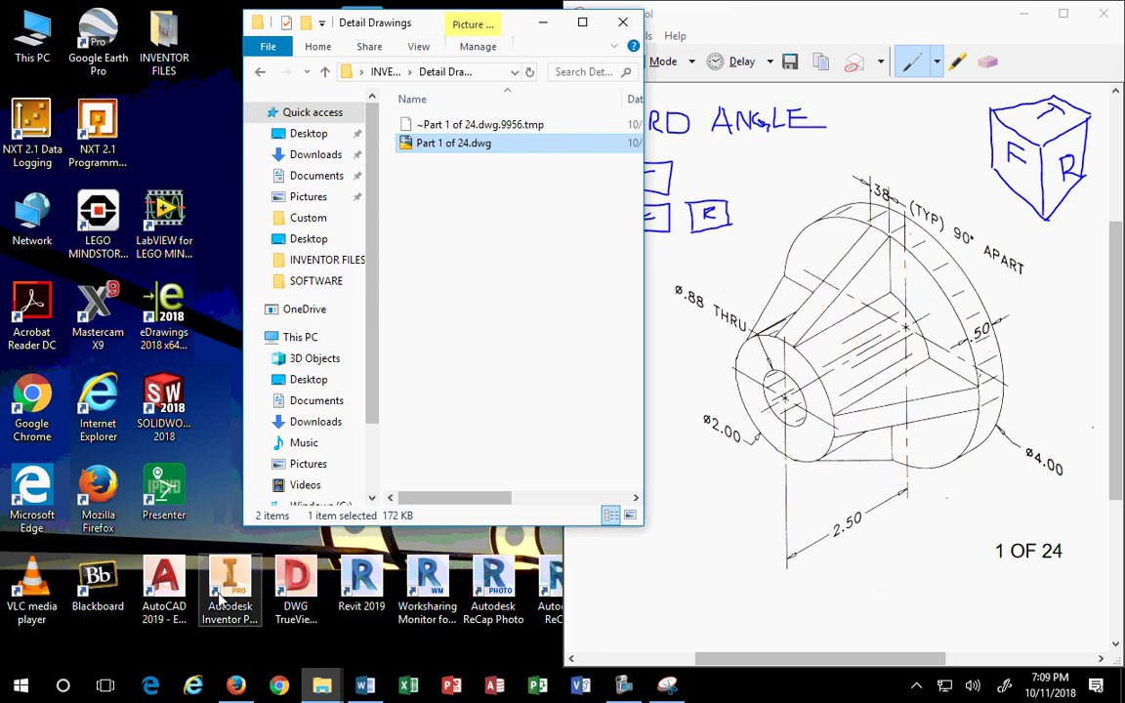
double_click(229, 581)
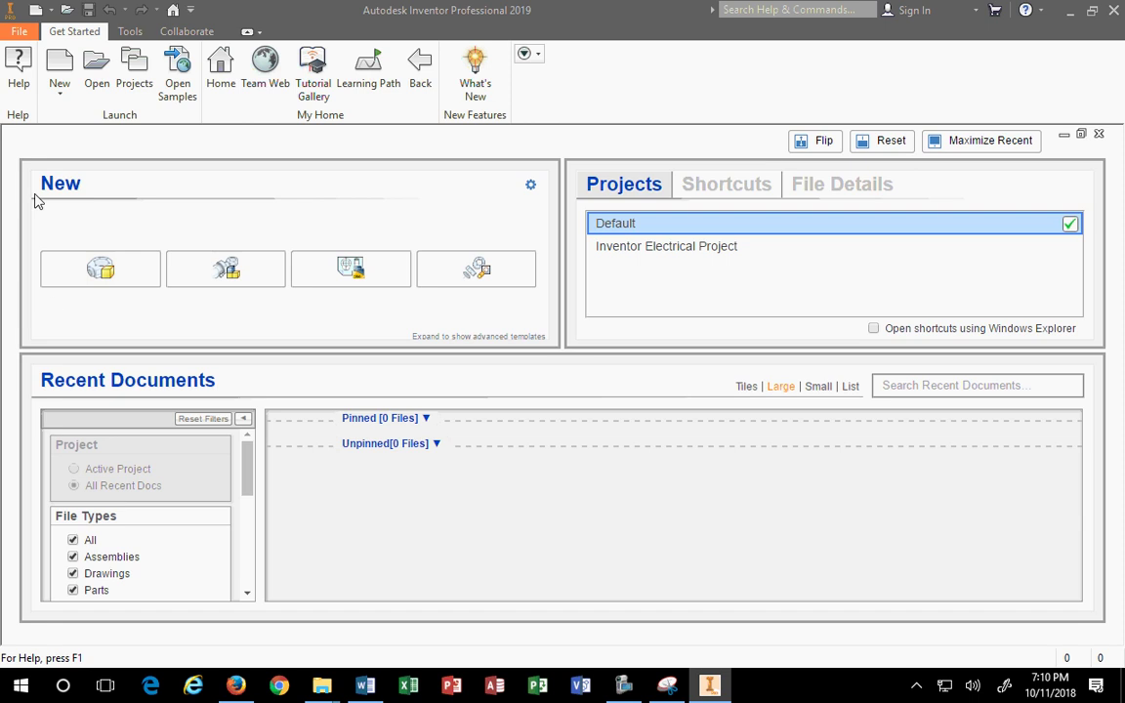
click(11, 32)
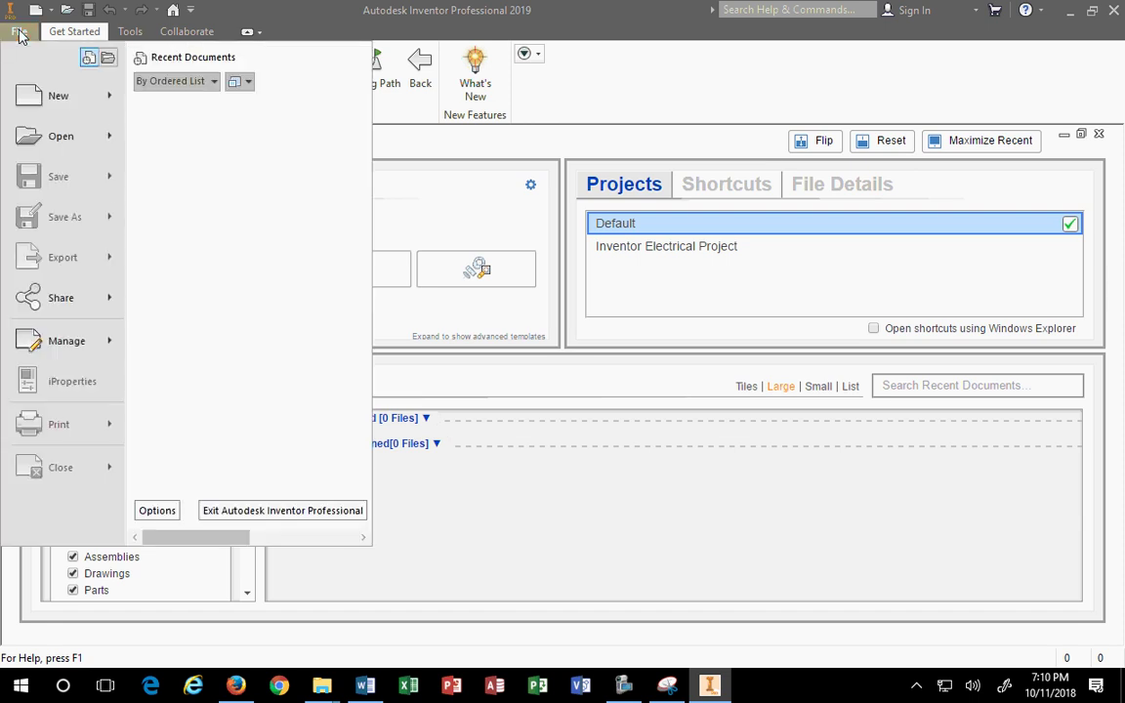
click(65, 150)
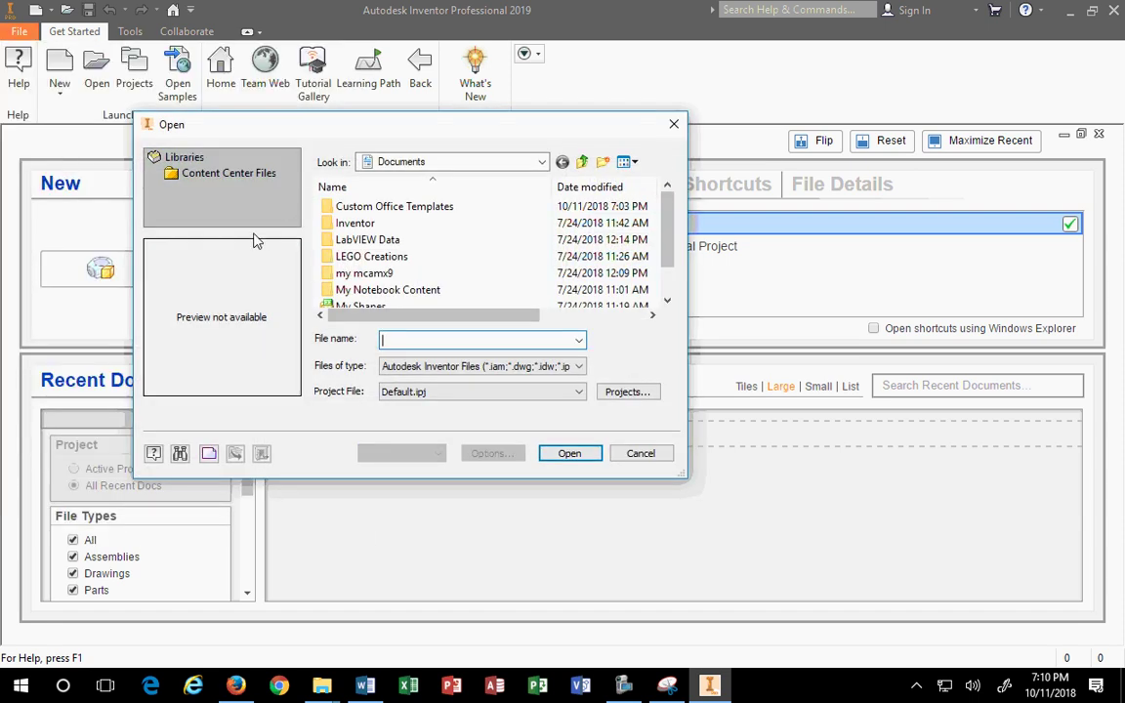
Browse to Desktop, INVENTOR FILES, Detail Drawings and open the drawing Part 1 of 24.dwg.
click(508, 162)
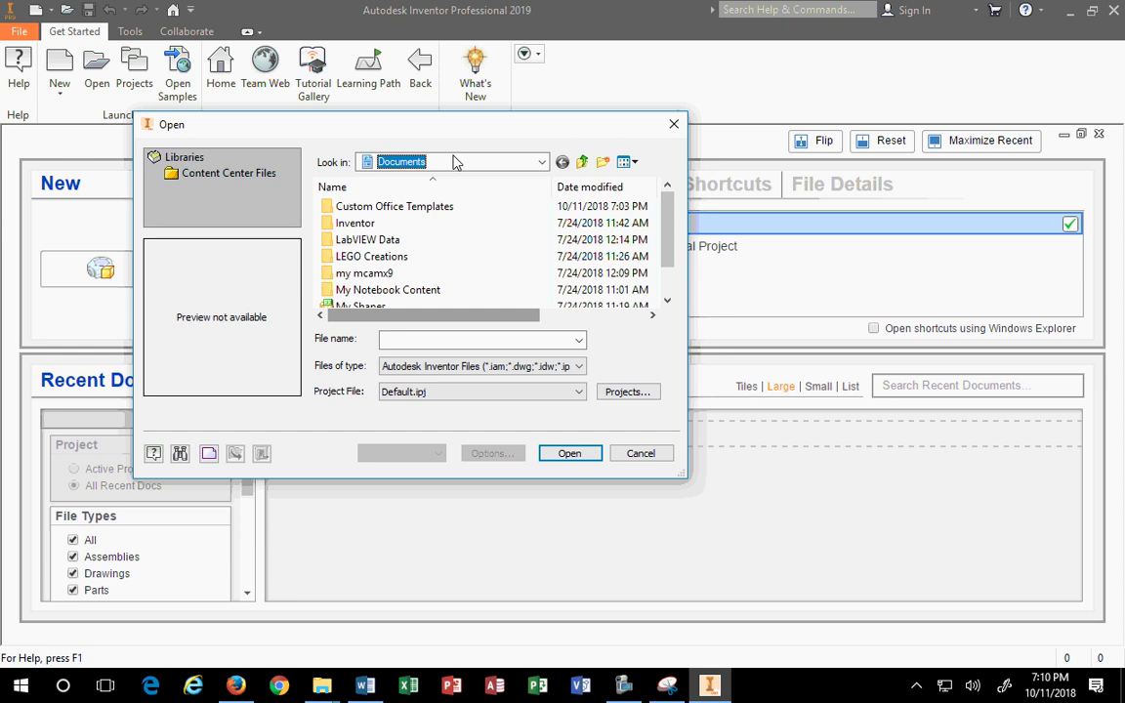
click(541, 162)
click(396, 193)
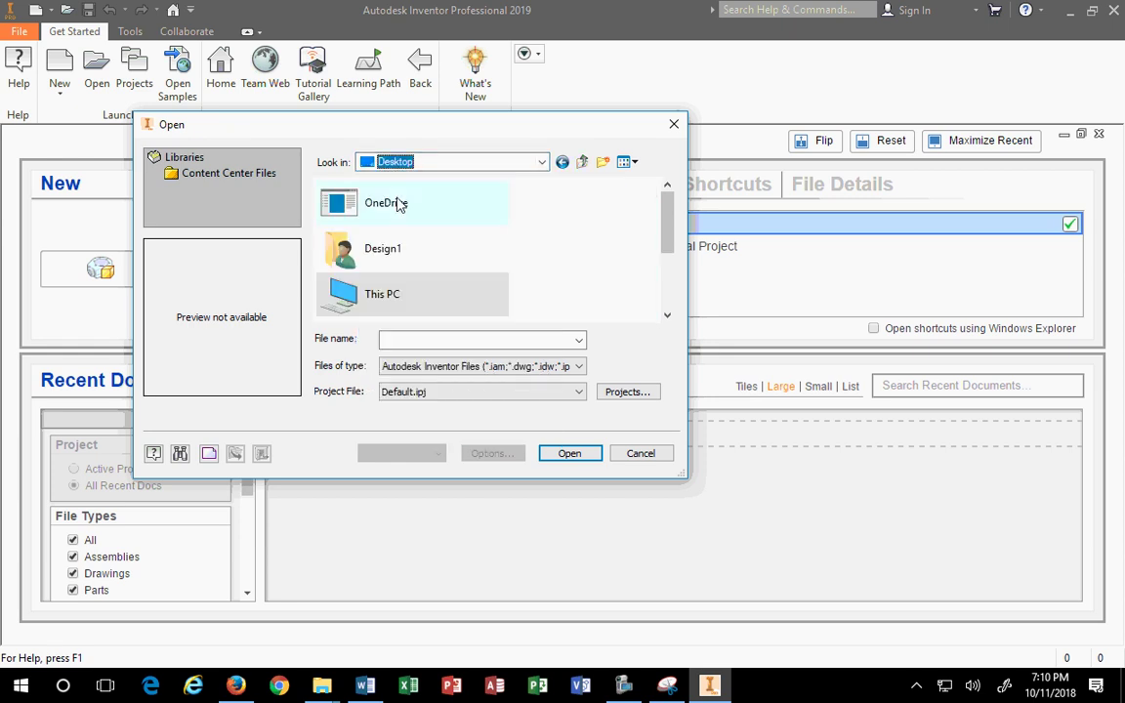
scroll(396, 256, down, 3)
double_click(390, 298)
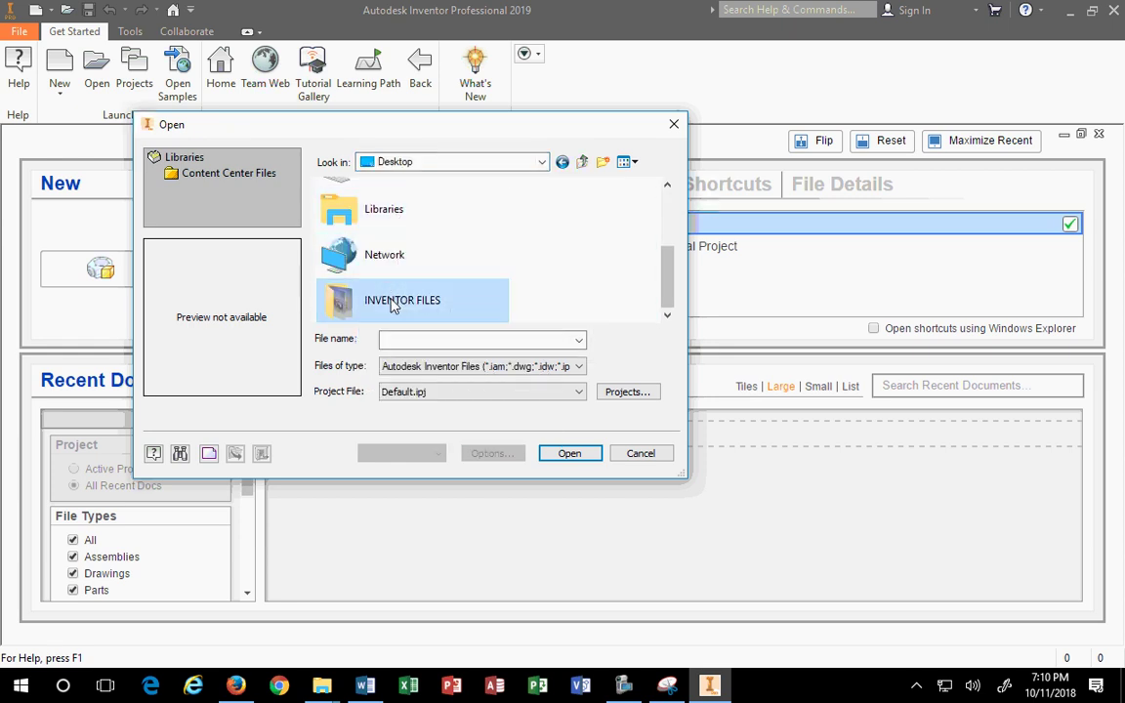
double_click(376, 208)
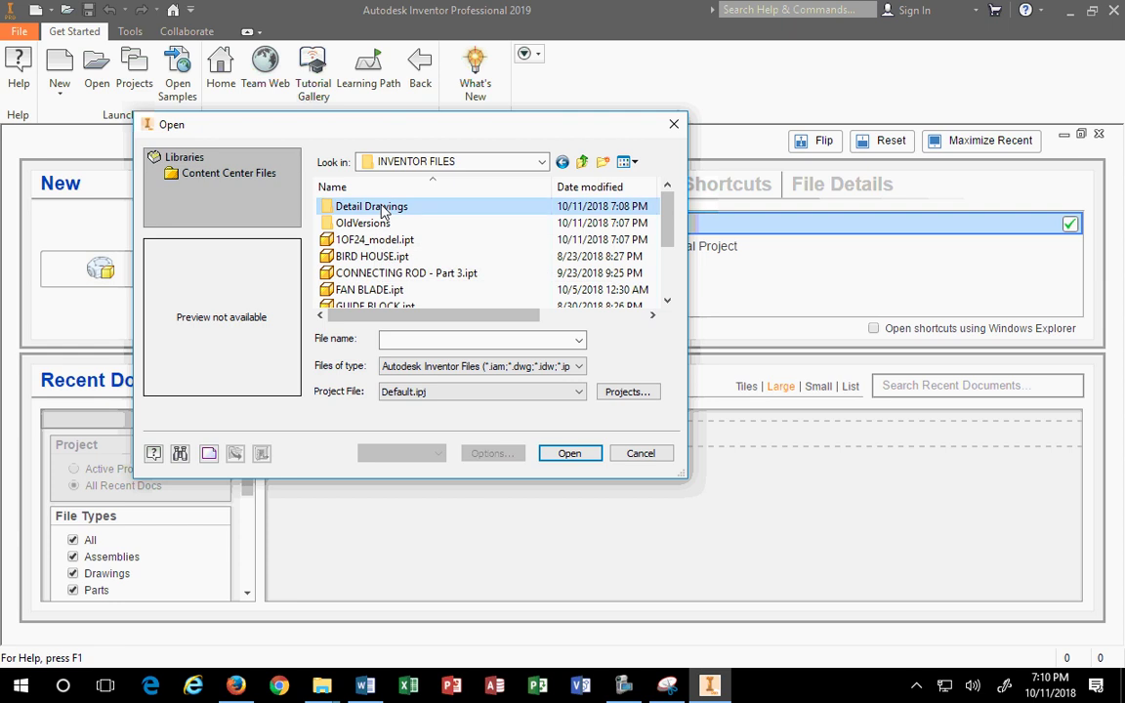
click(384, 211)
click(566, 453)
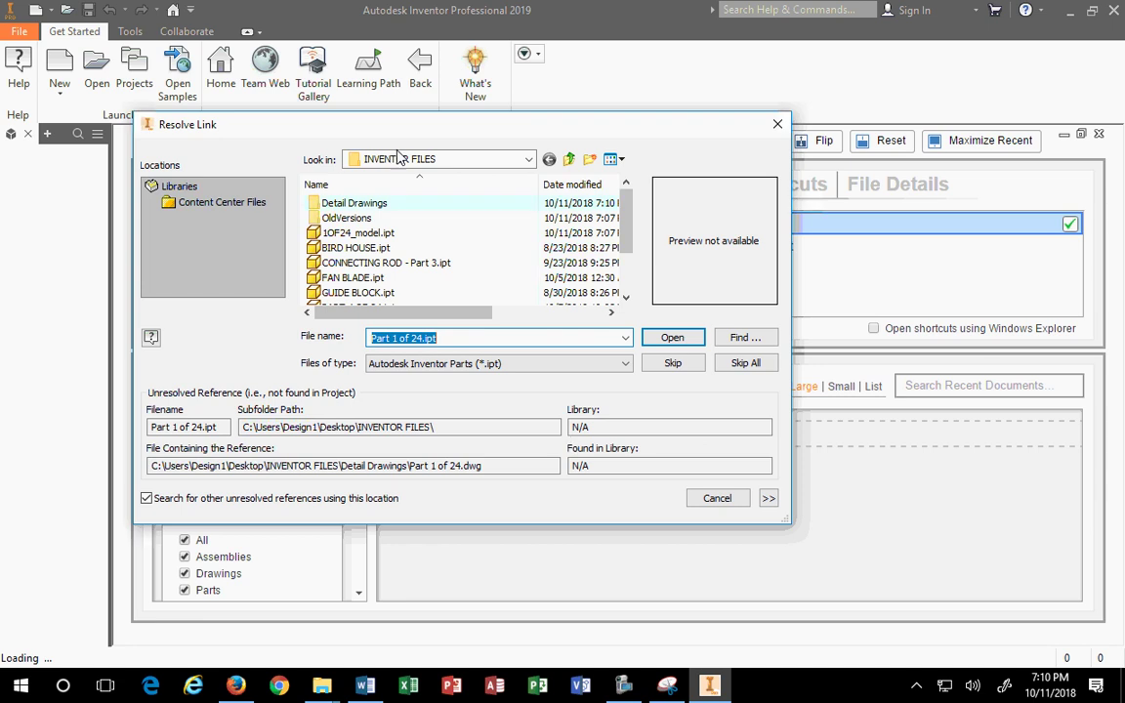
Resolve the drawing's missing part reference by linking it to 1OF24_model.ipt in the INVENTOR FILES folder.
drag(398, 128, 448, 80)
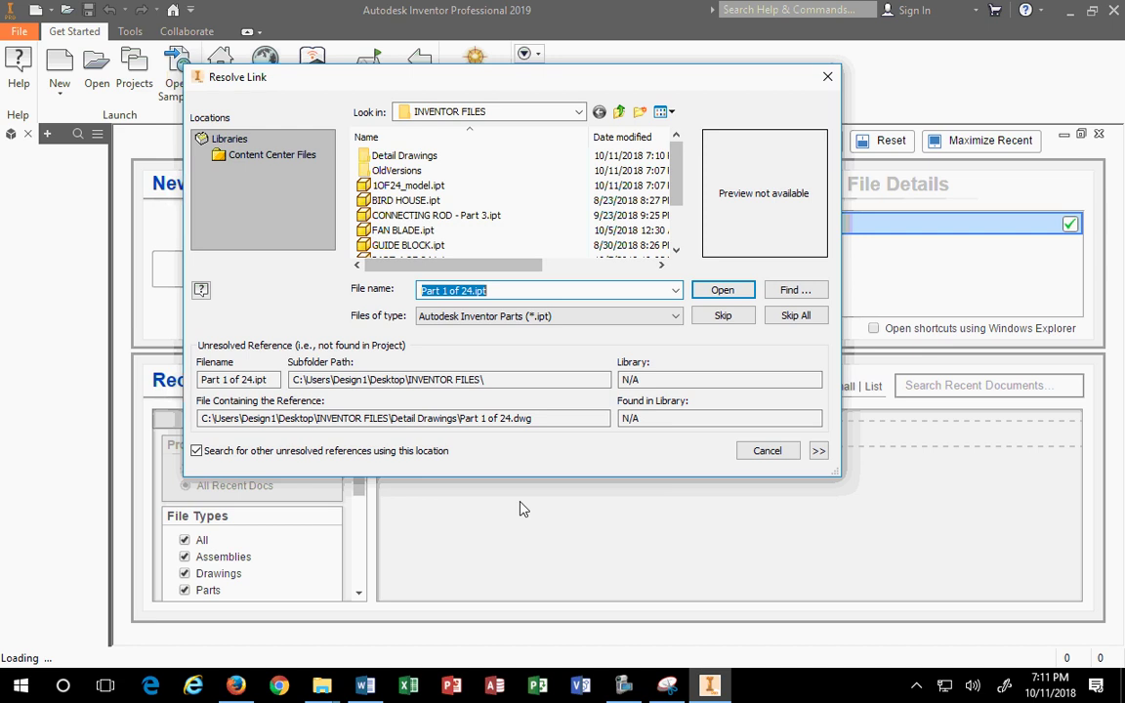
click(428, 185)
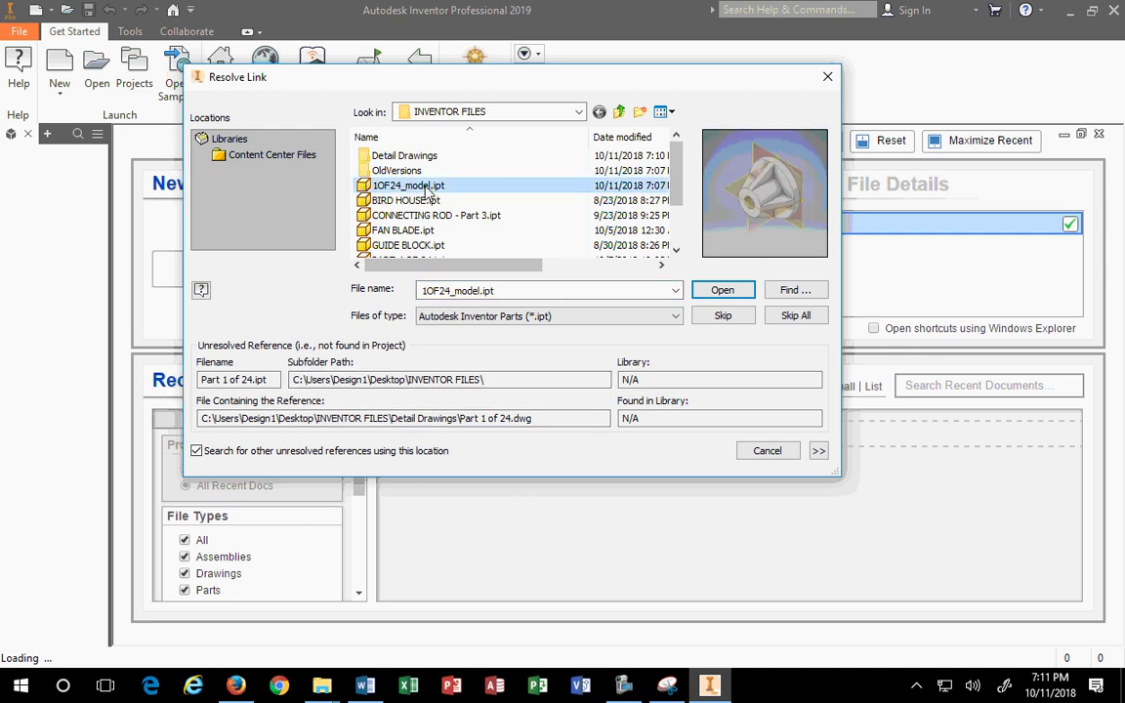
click(723, 291)
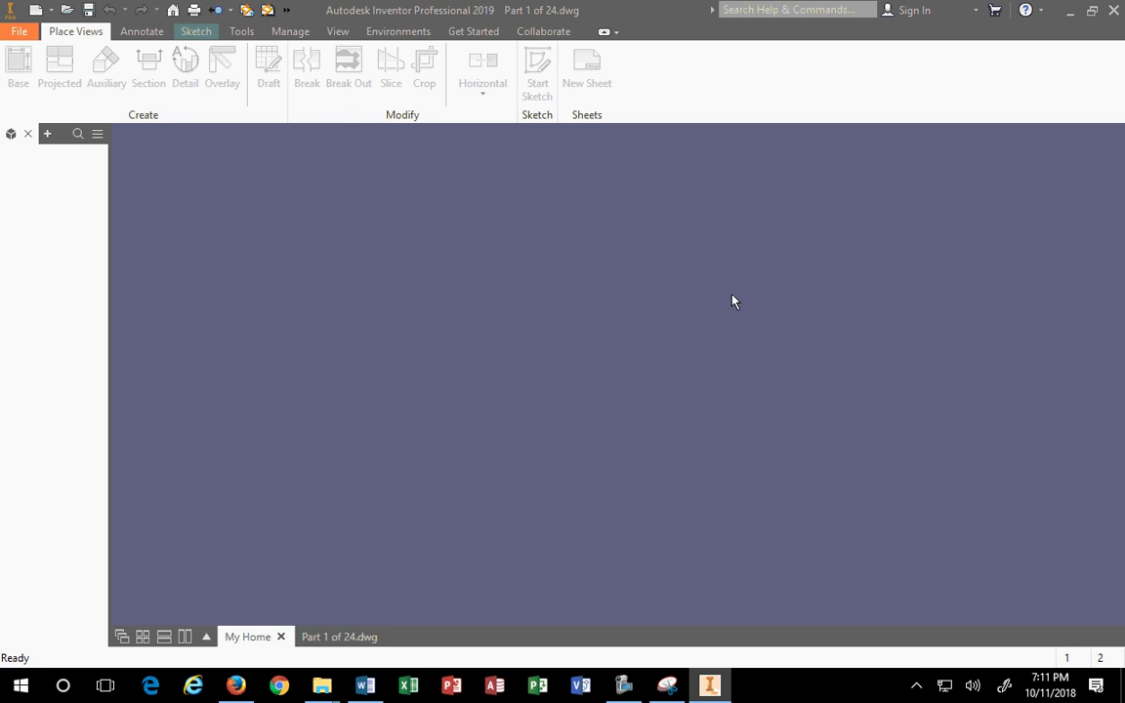
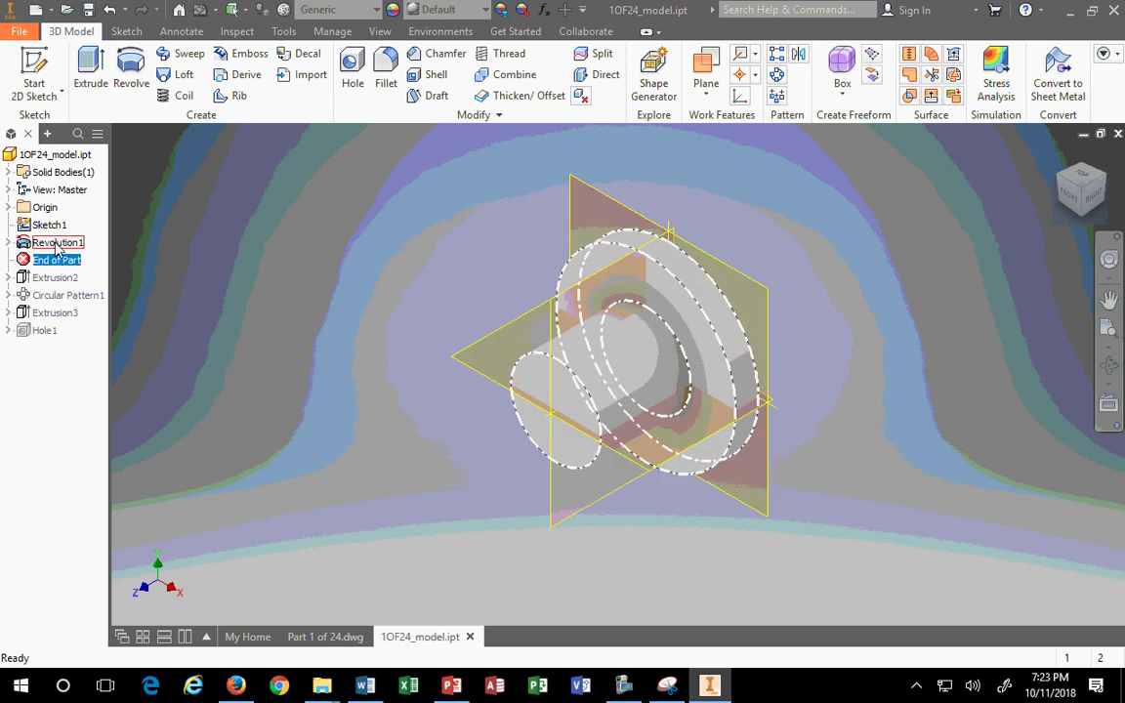
Edit the sketch of Revolution1, reposition its two diameter dimensions clear of each other, and finish the sketch.
right_click(51, 241)
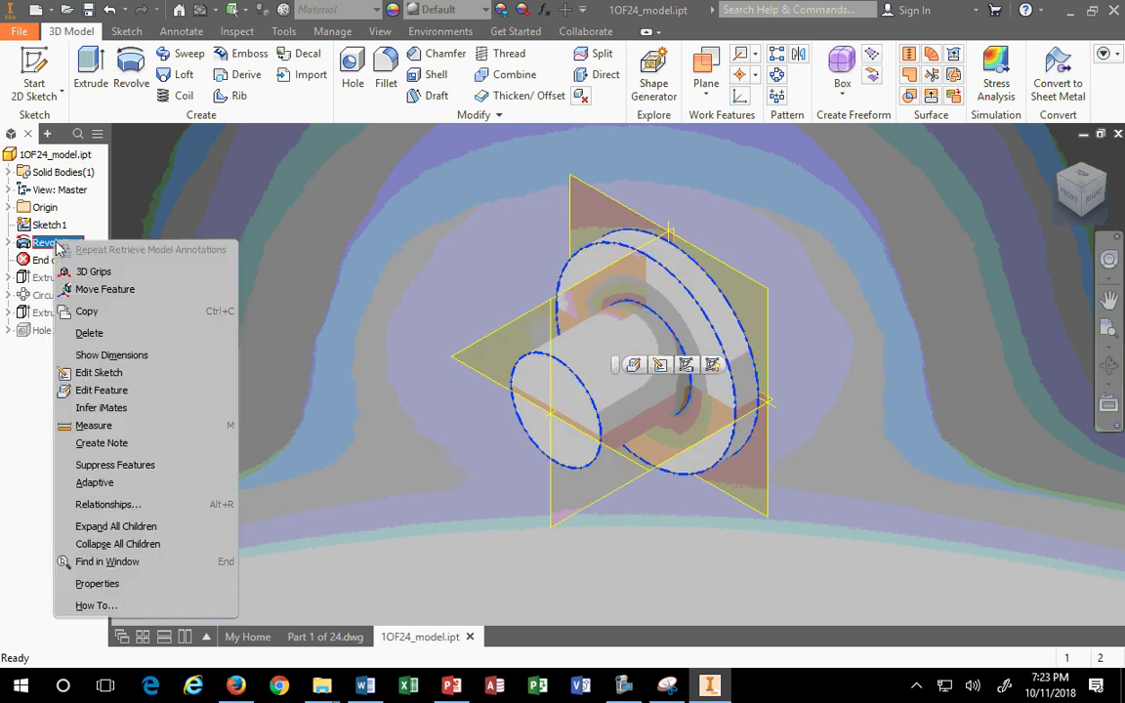
click(92, 372)
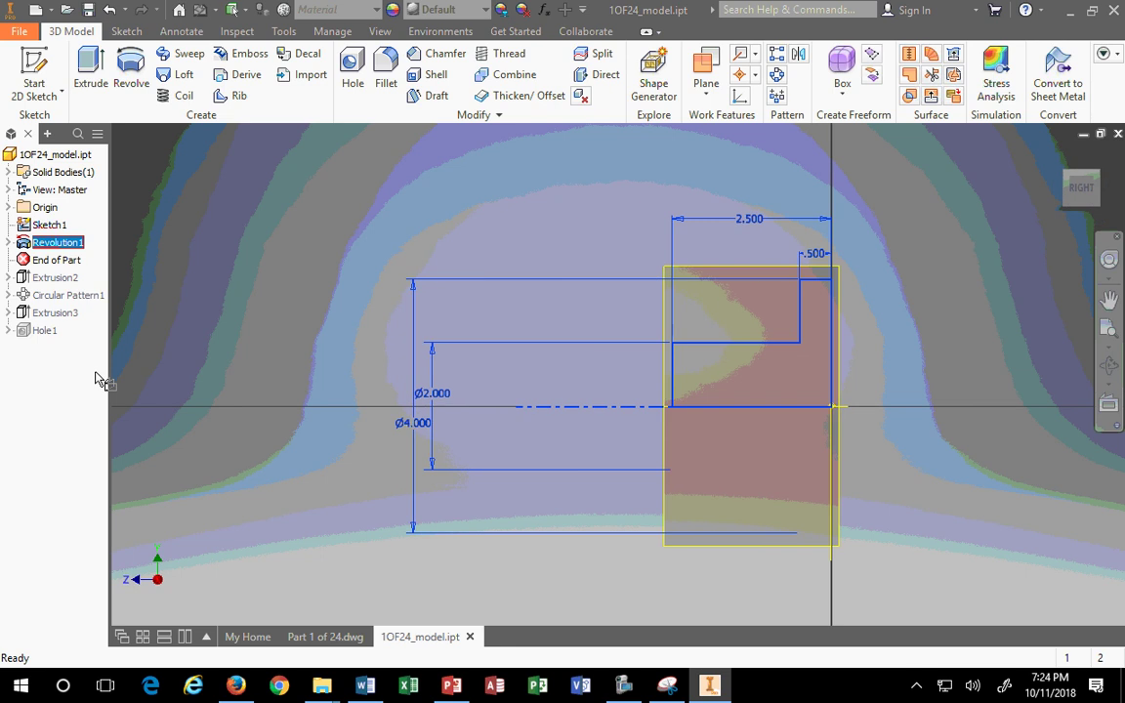
drag(438, 391, 503, 382)
drag(400, 409, 434, 362)
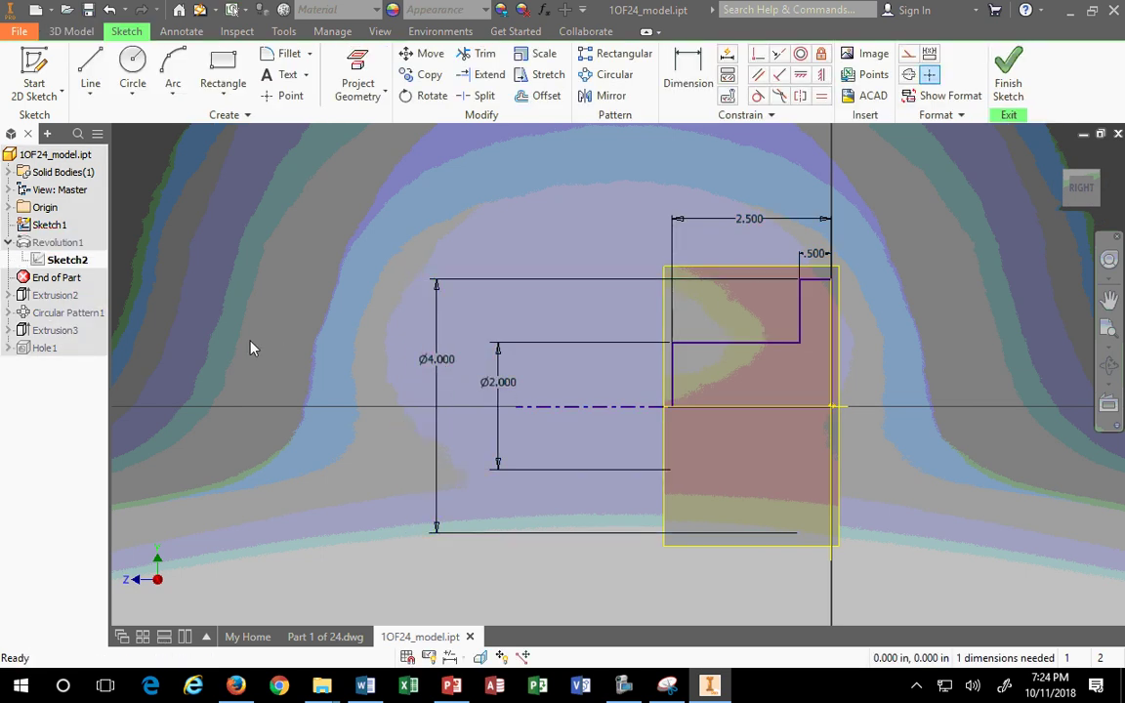
click(1009, 70)
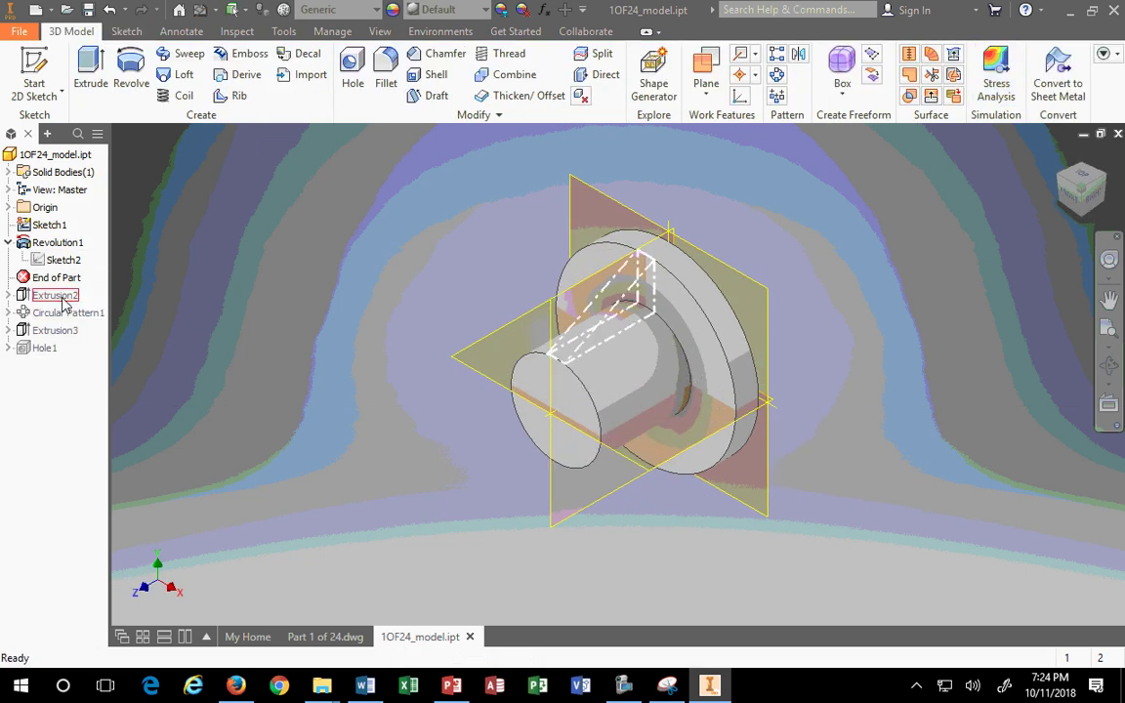
Roll the End of Part marker below Extrusion2 and edit that rib extrusion to be symmetric with a .375 distance.
mouse_move(59, 285)
mouse_down()
mouse_move(58, 314)
mouse_move(63, 303)
mouse_up()
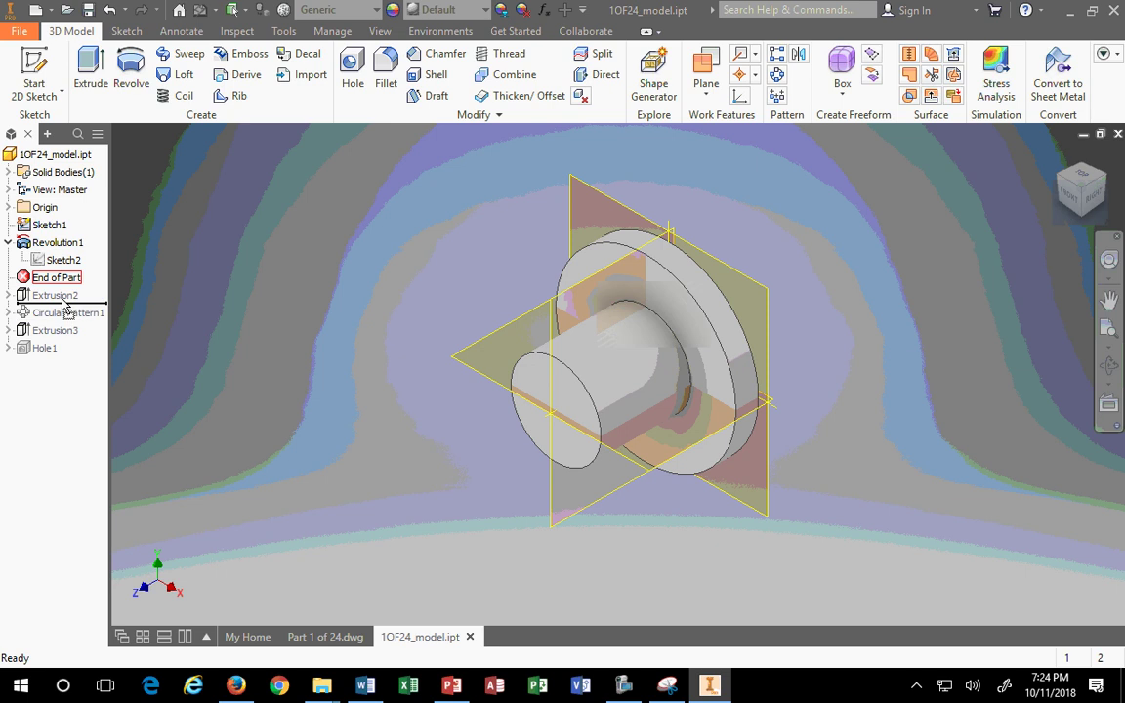
right_click(56, 279)
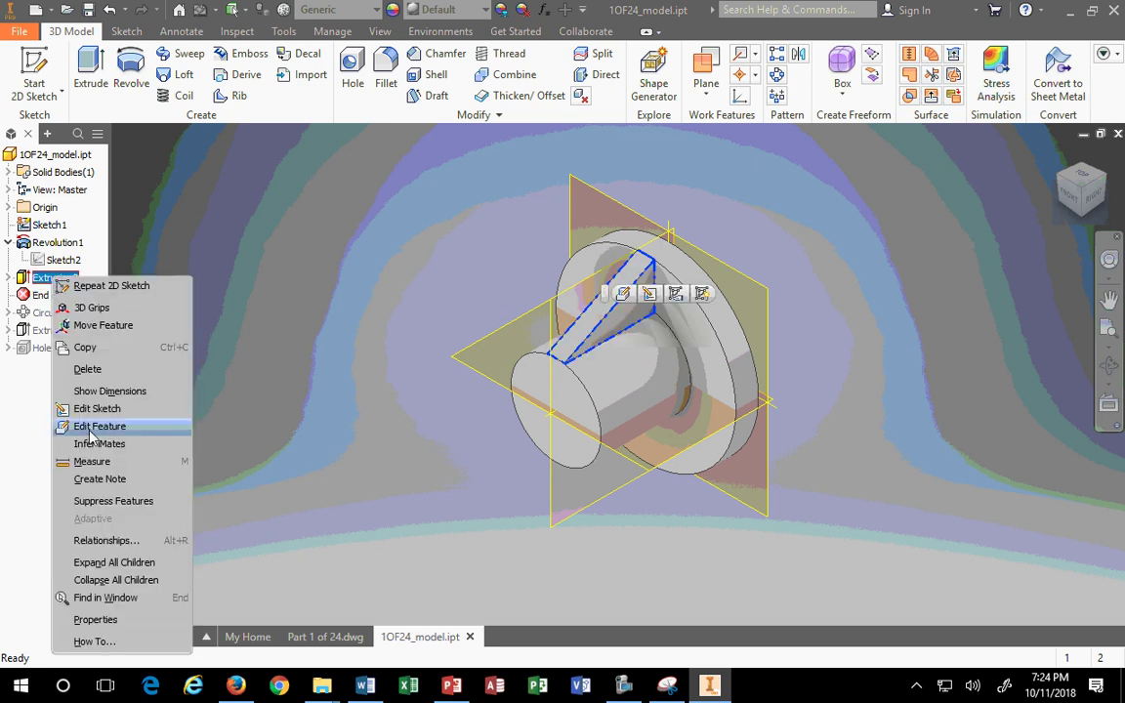
click(90, 427)
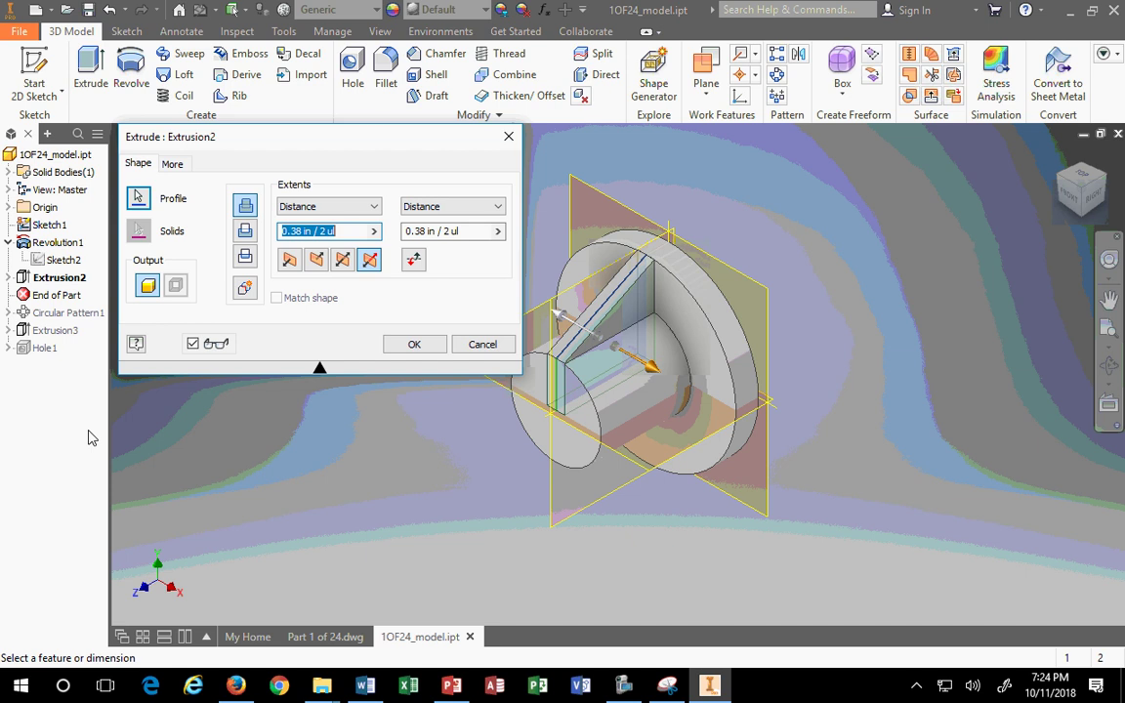
click(340, 262)
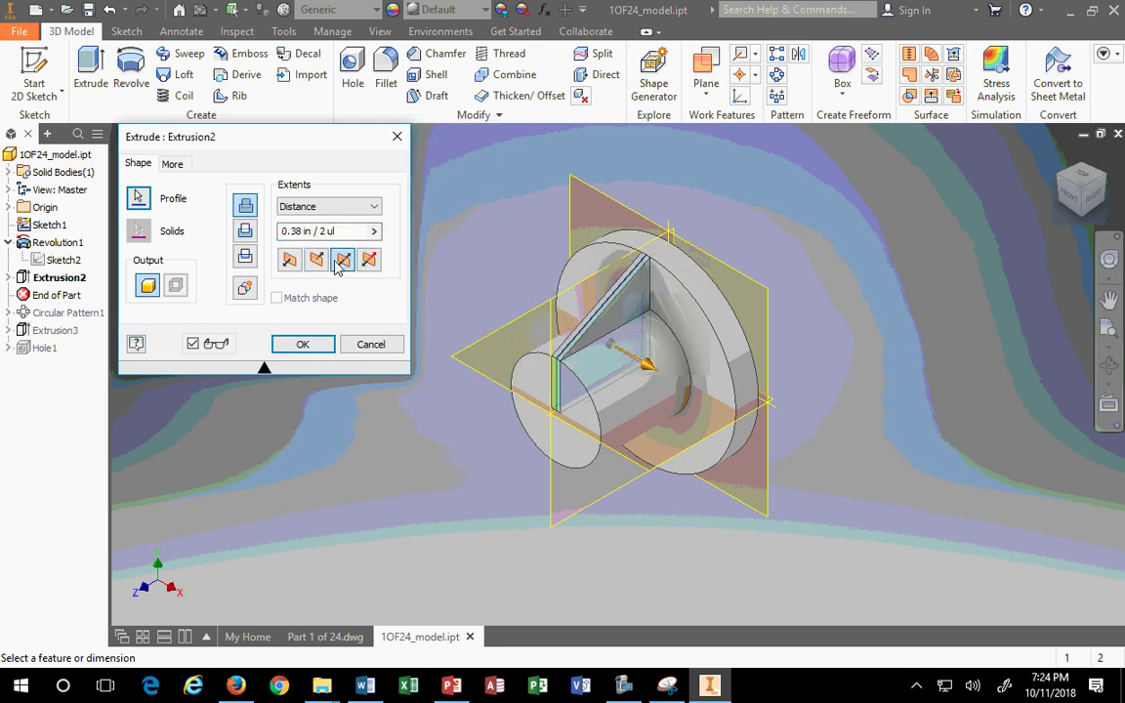
drag(336, 230, 166, 229)
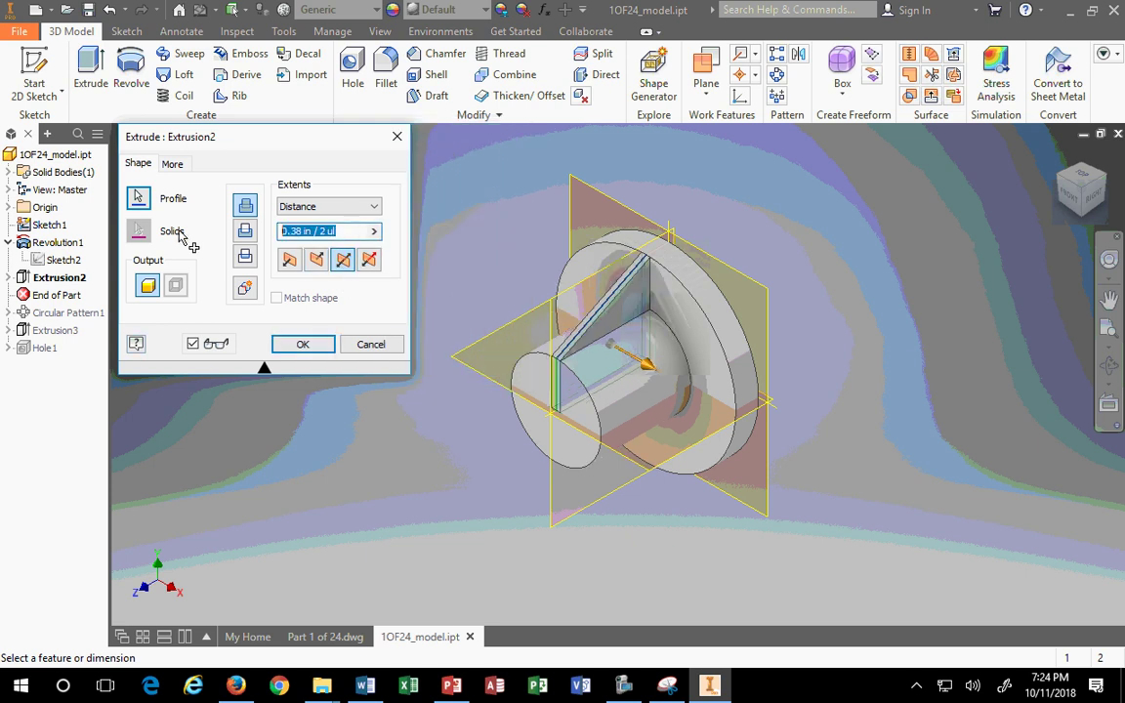
text(.3756)
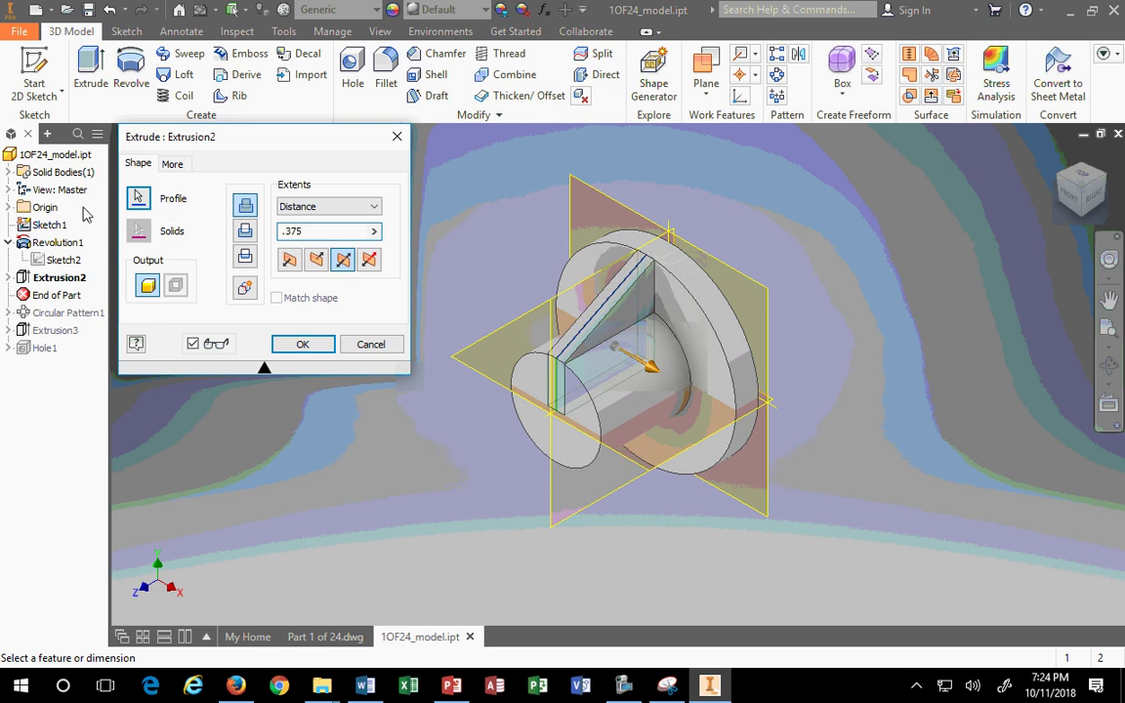
click(302, 346)
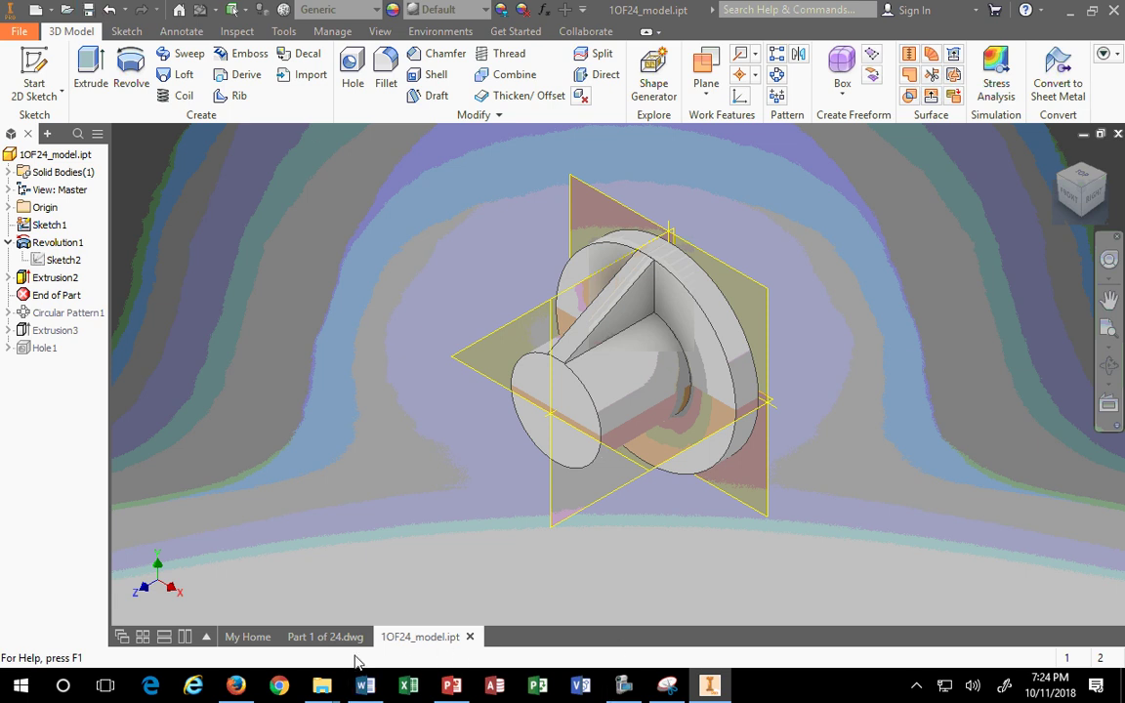
Switch to the Part 1 of 24.dwg drawing and move the rib-width dimension above the front view.
click(328, 636)
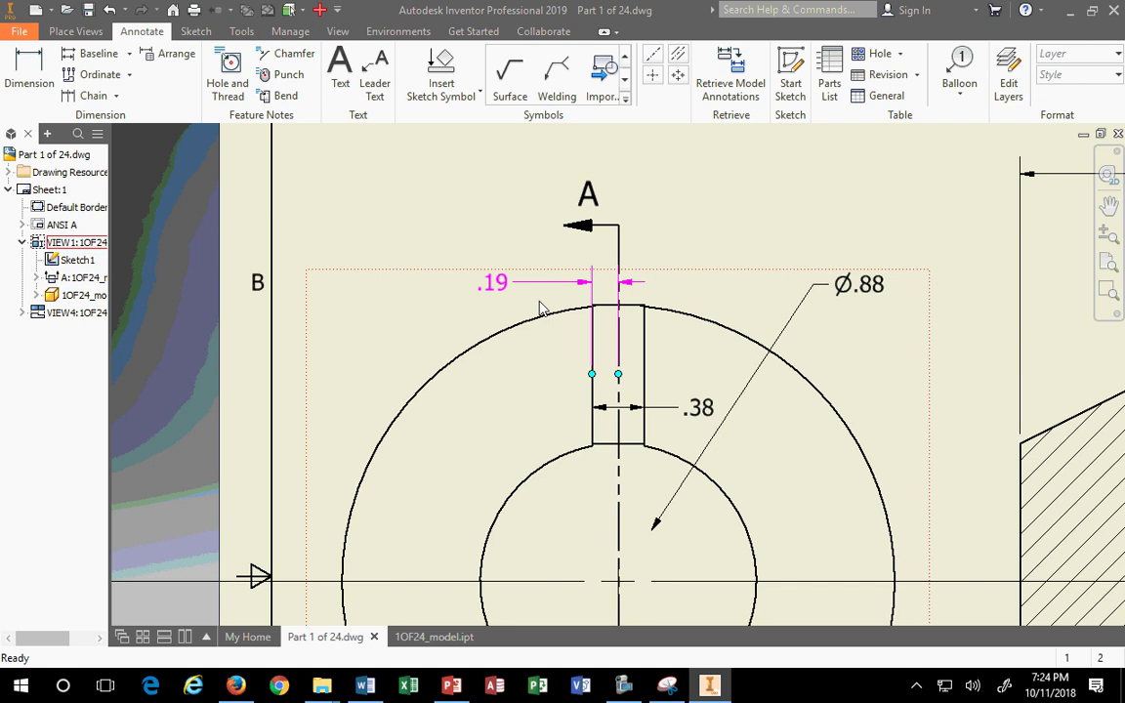
click(506, 290)
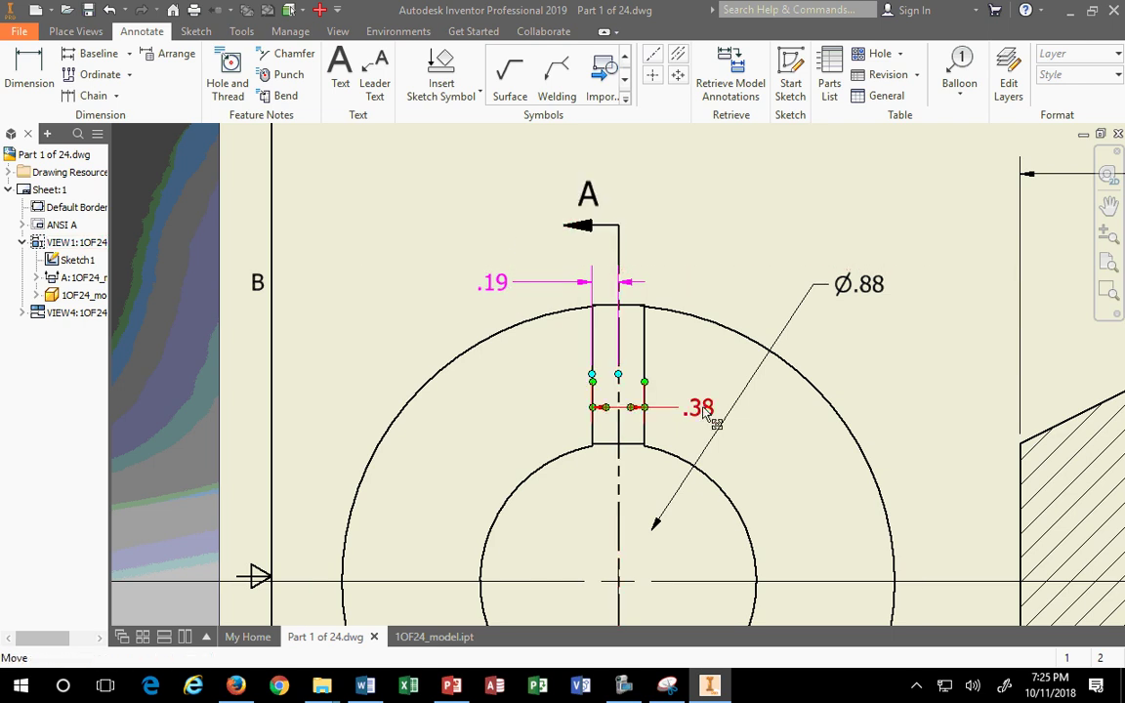
drag(713, 420, 701, 251)
Delete the .19 half-width rib dimension from the front view.
scroll(700, 251, up, 5)
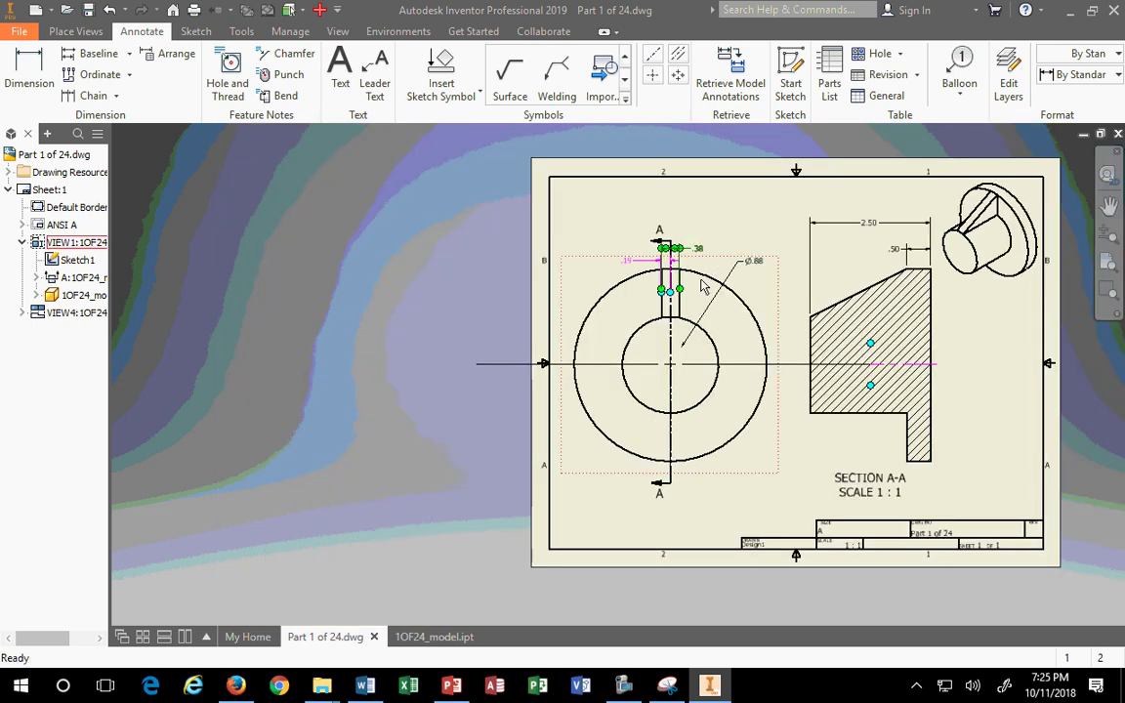
scroll(692, 353, down, 3)
click(583, 179)
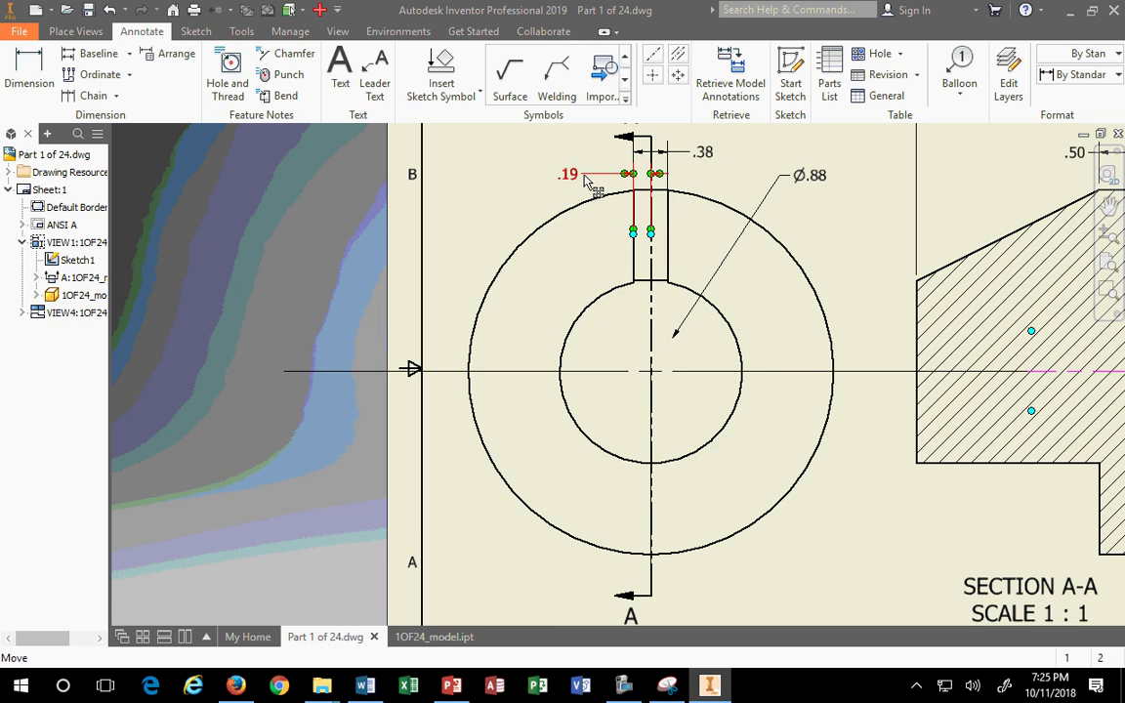
key(Delete)
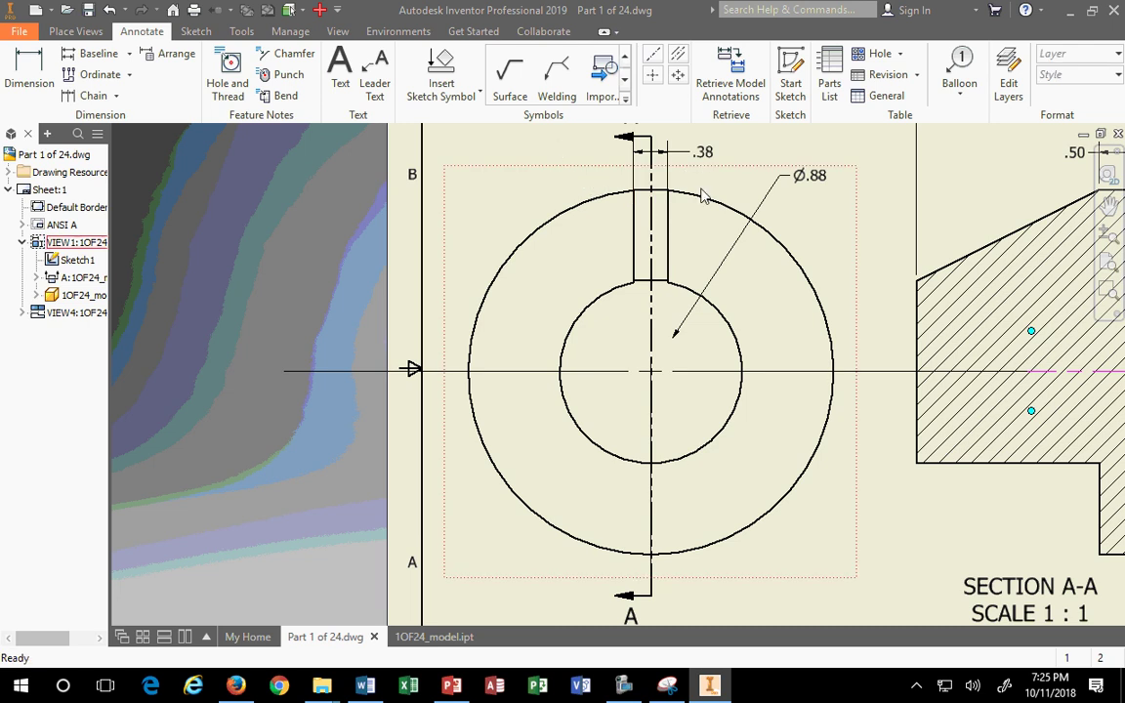
Move the .38 rib-width dimension above the section letter A, with its text on the left side of the extension lines.
click(703, 156)
drag(704, 156, 678, 131)
scroll(691, 137, up, 5)
scroll(692, 145, down, 5)
middle_drag(695, 157, 680, 390)
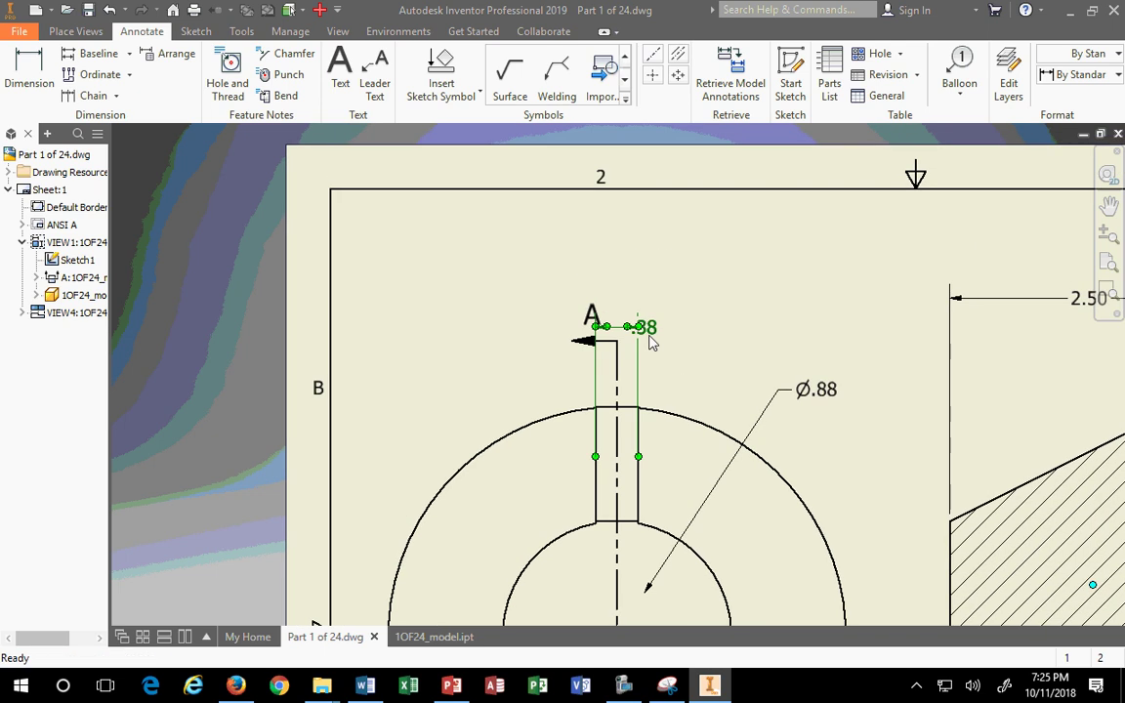
click(653, 316)
drag(647, 327, 583, 256)
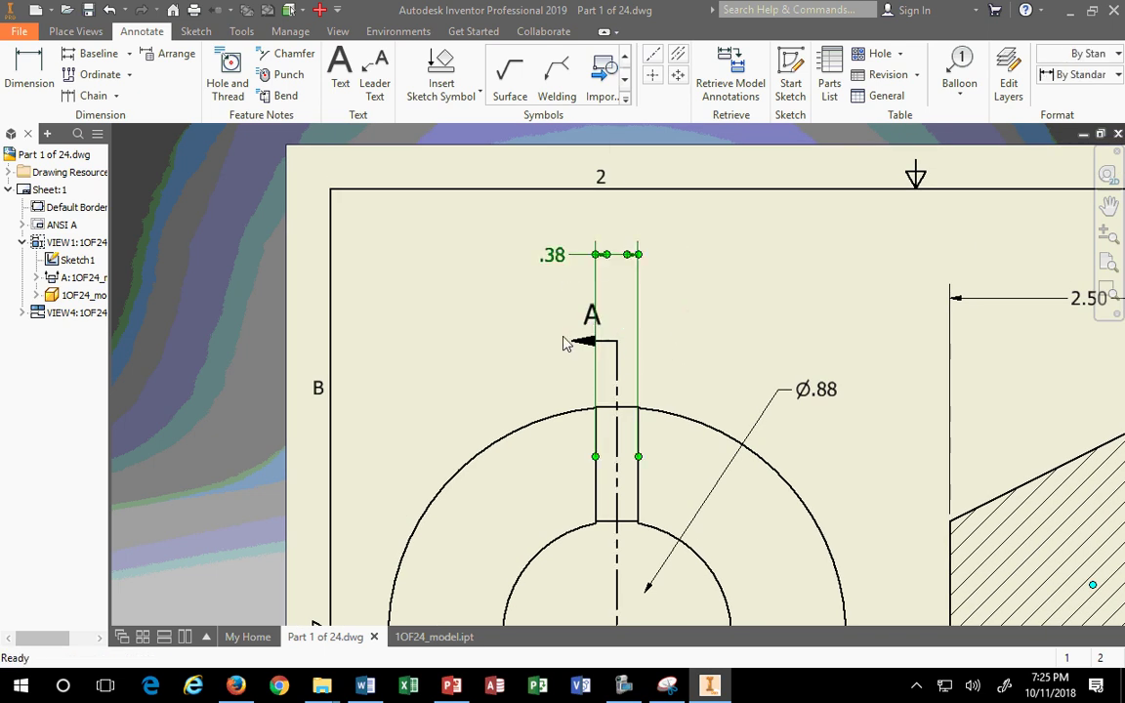
Lengthen and raise the upper section A arrow with its letter, and place the .38 dimension beneath it with its text to the right.
drag(573, 341, 523, 341)
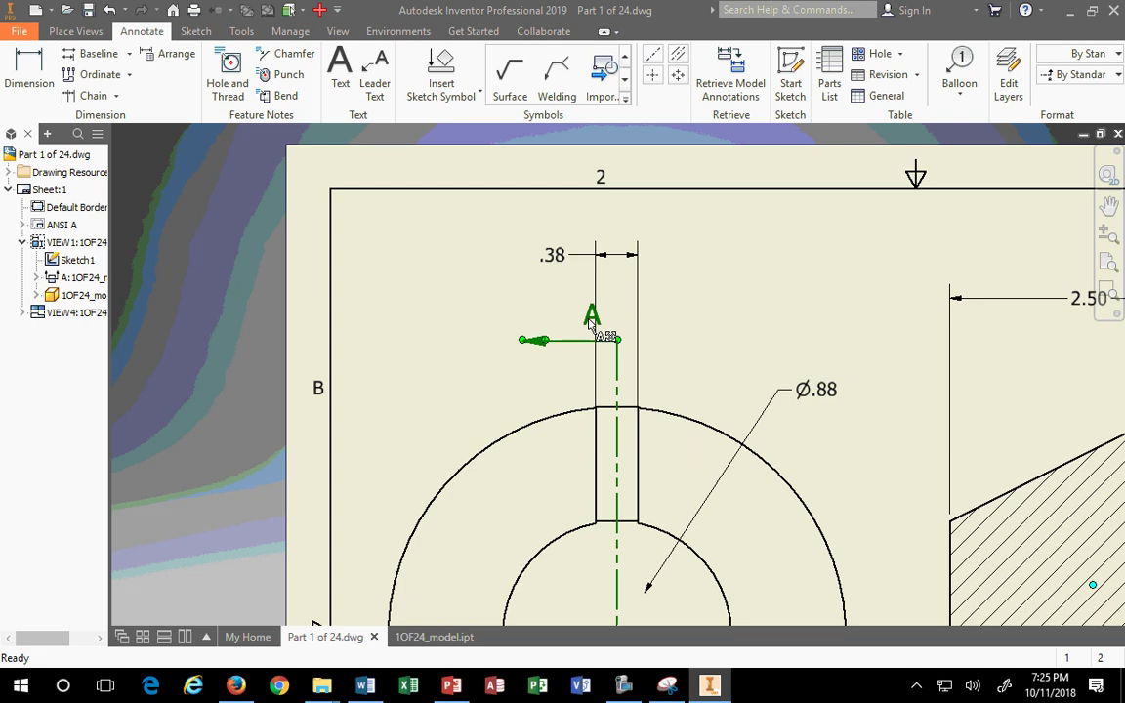
drag(589, 321, 534, 321)
drag(617, 341, 643, 335)
click(621, 254)
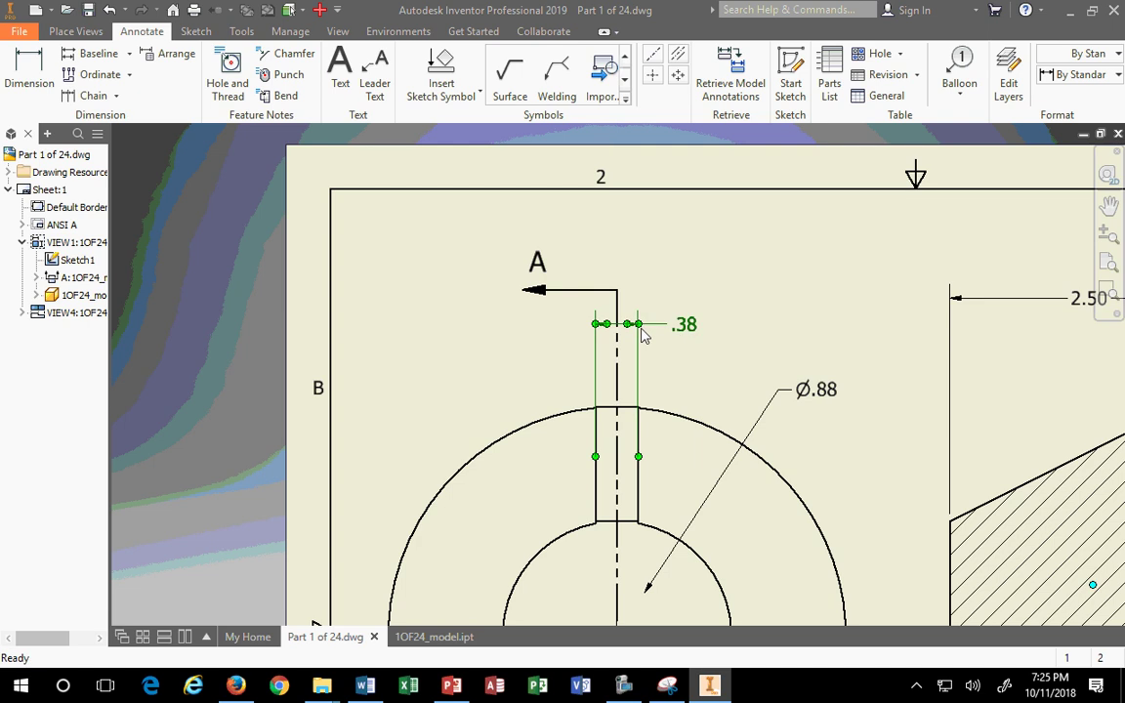
scroll(643, 335, down, 8)
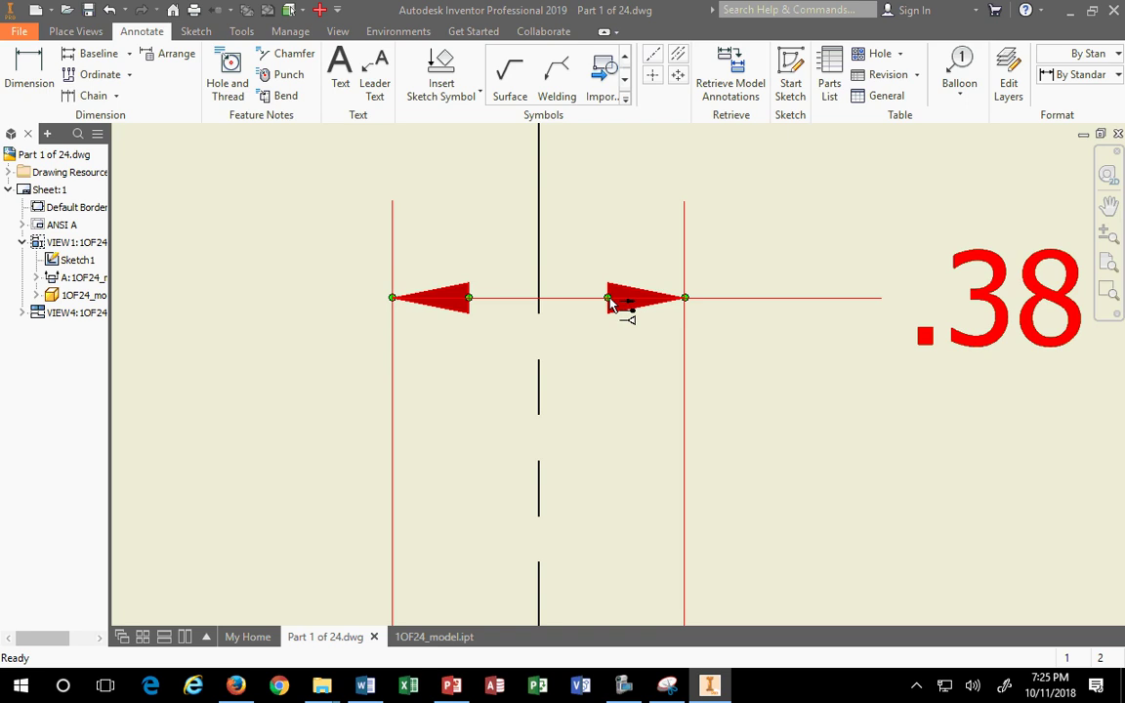
click(608, 303)
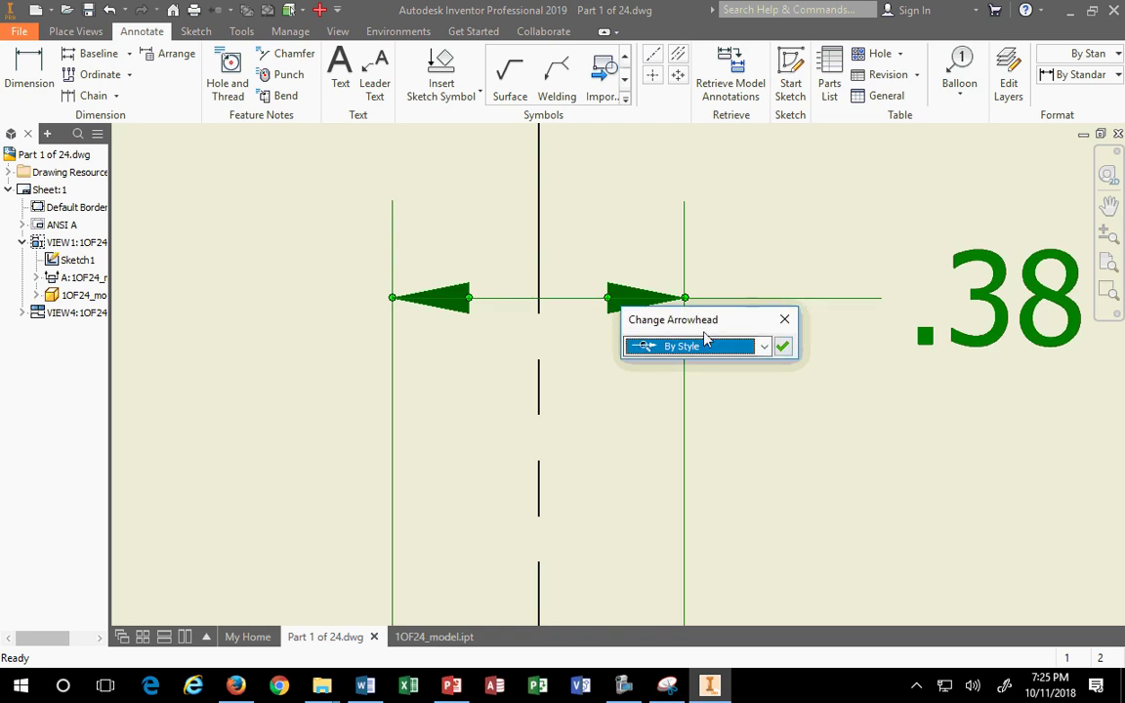
click(783, 348)
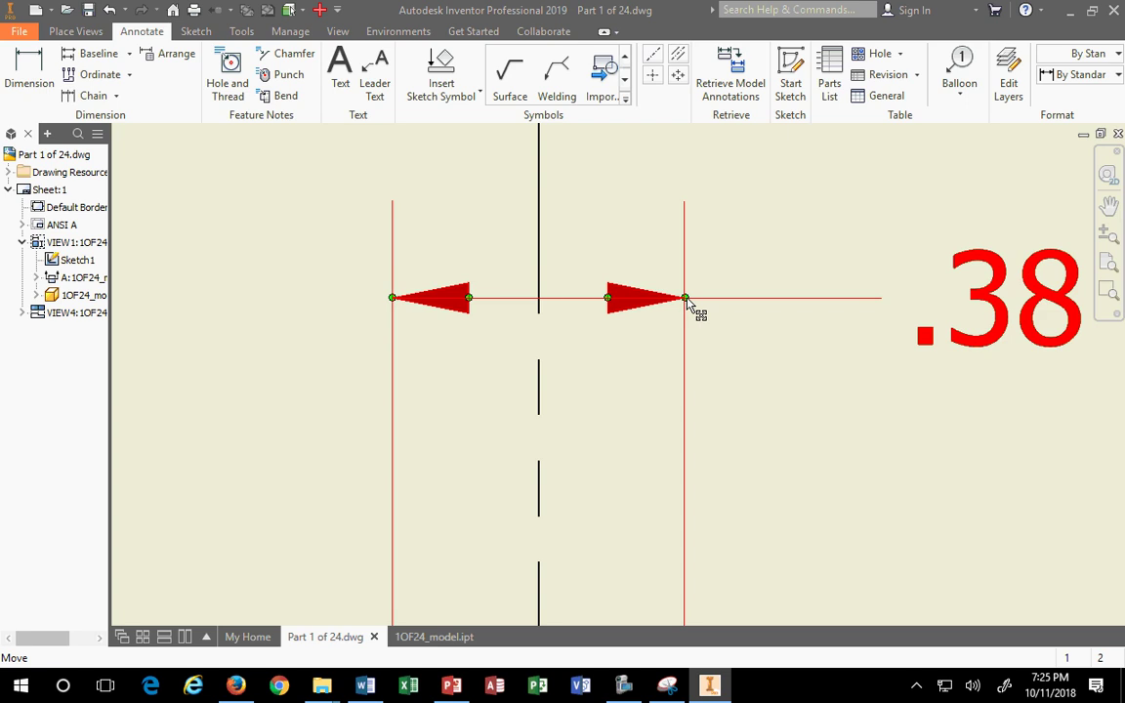
click(740, 344)
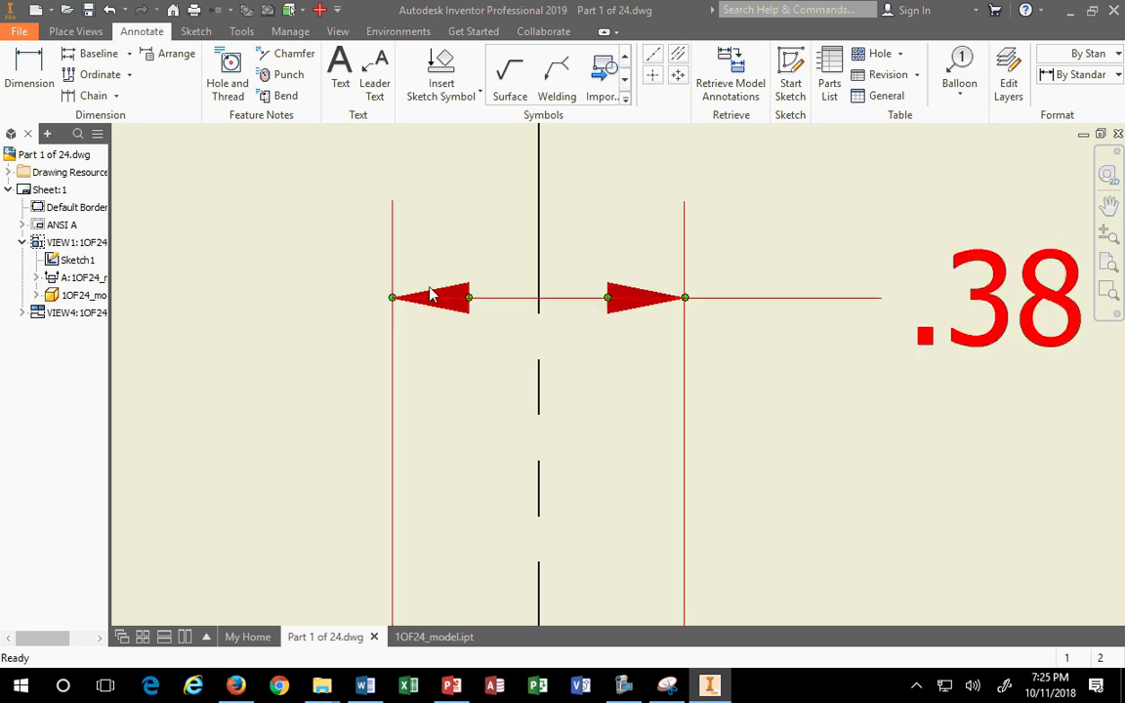
click(474, 301)
click(470, 302)
click(644, 318)
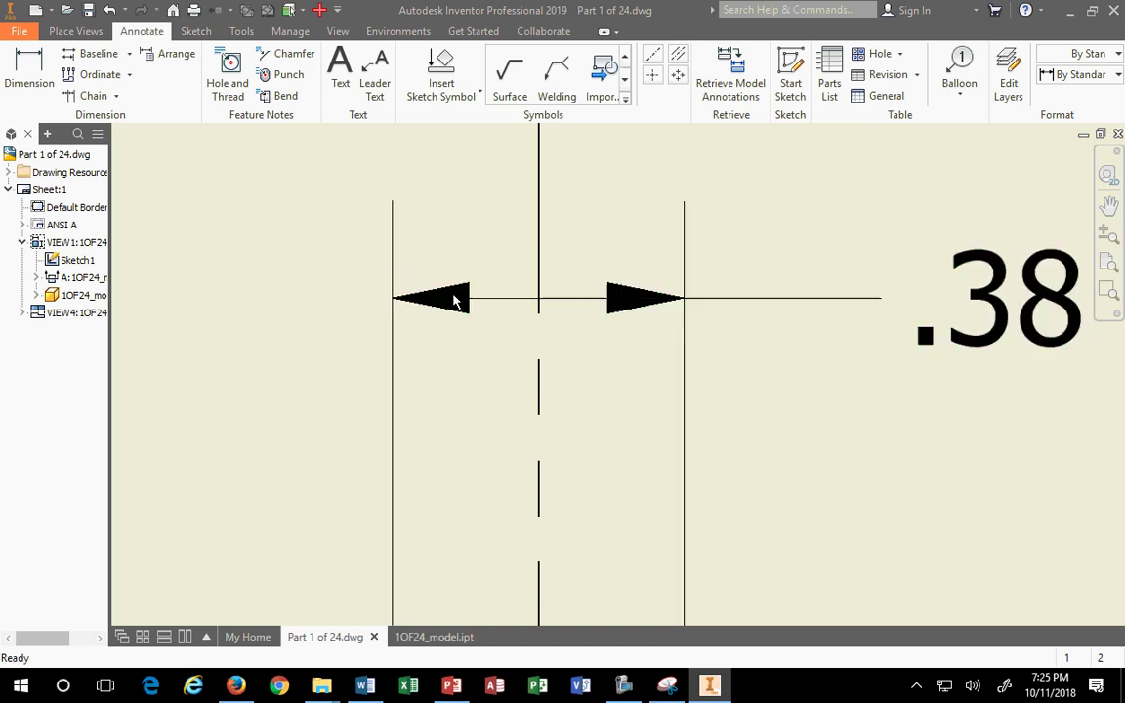
Turn off Arrowheads Inside for the .38 rib-width dimension.
right_click(391, 300)
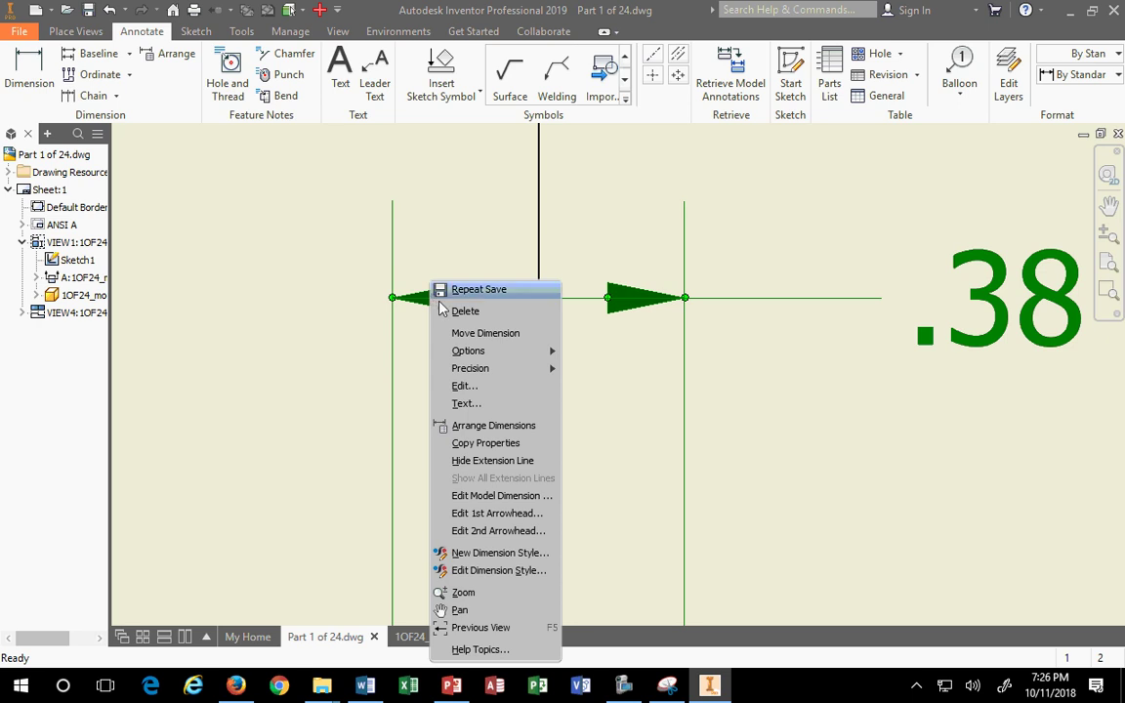
mouse_move(510, 359)
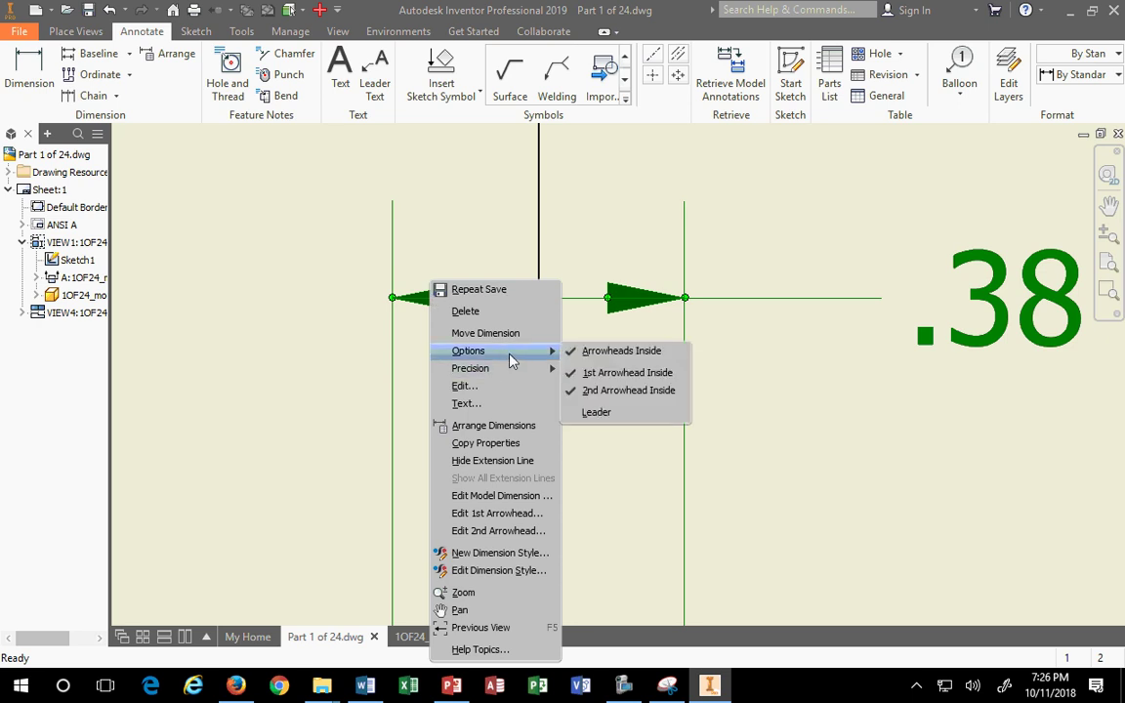
click(619, 354)
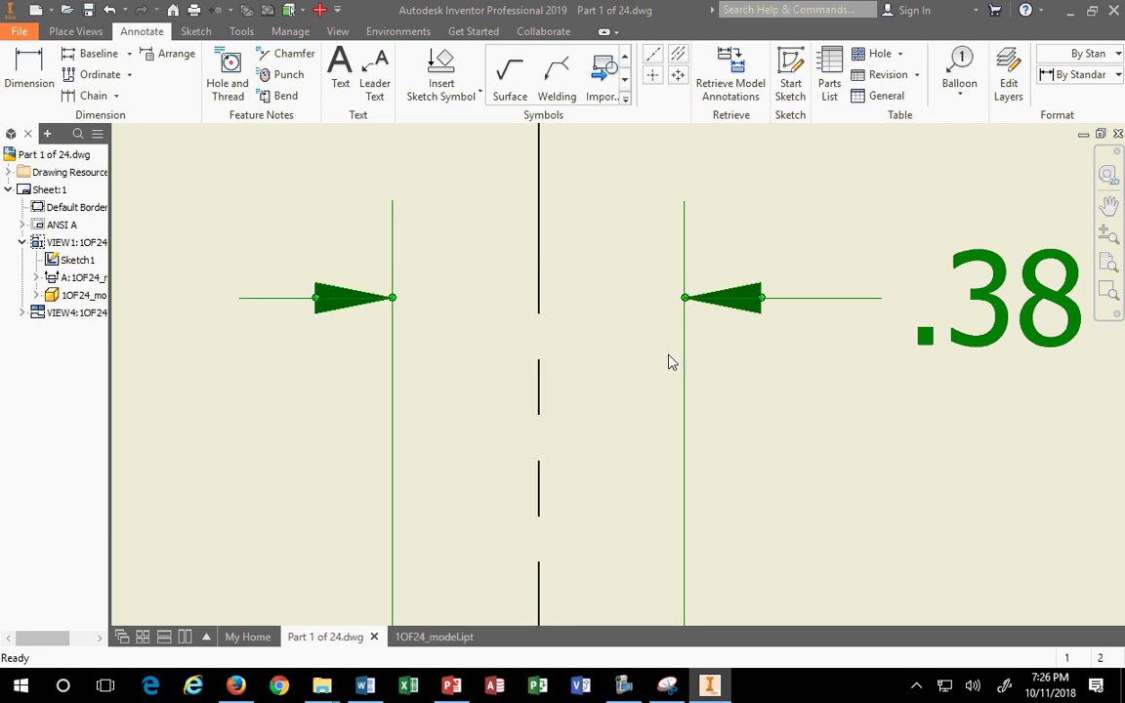
Raise the lower ends of both .38 dimension extension lines to the outer circle's upper edge, clear of the rib.
scroll(671, 361, down, 8)
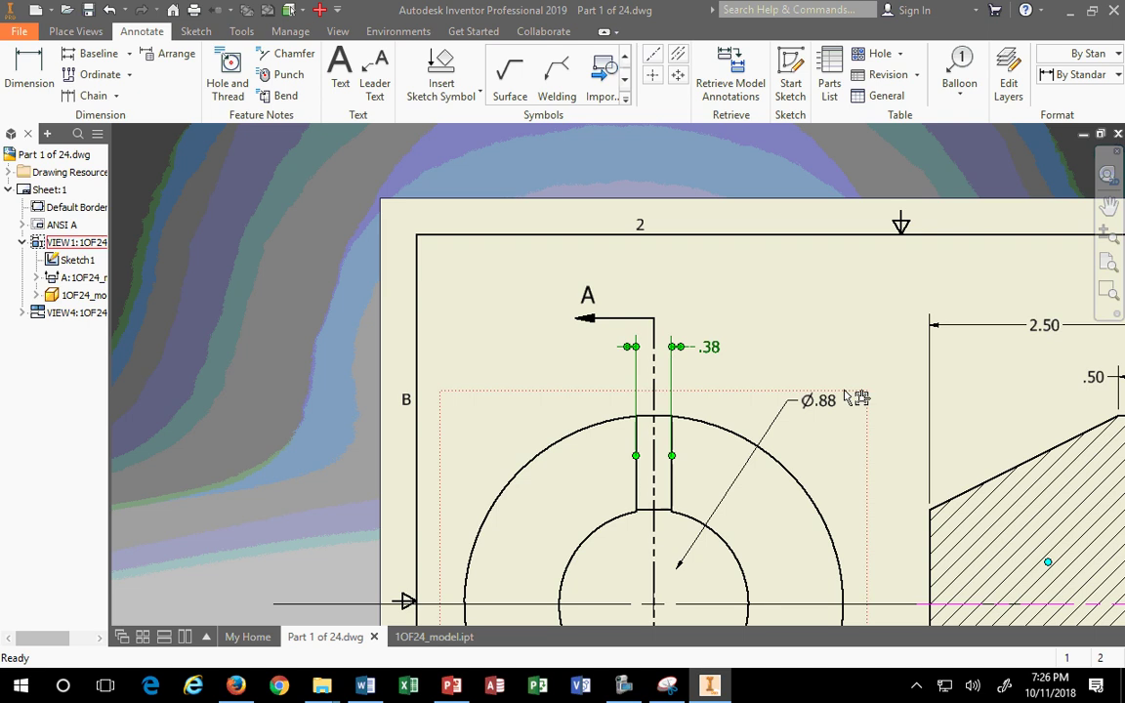
drag(672, 456, 674, 415)
drag(637, 456, 639, 415)
scroll(688, 401, up, 5)
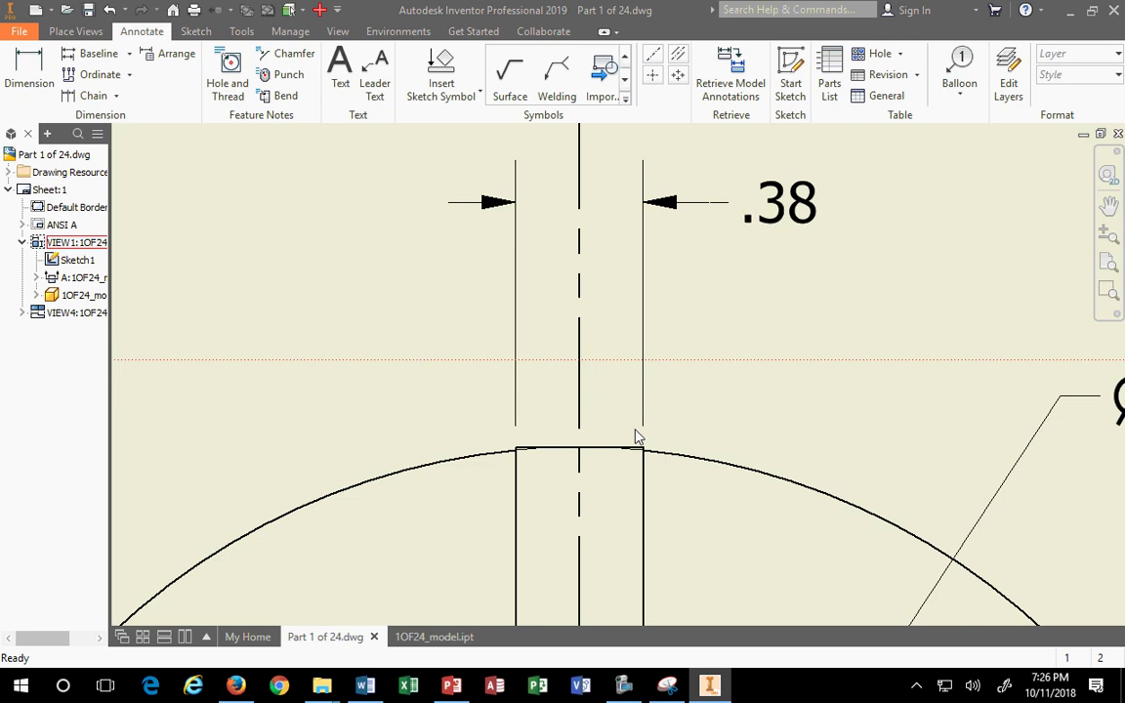
scroll(633, 459, up, 3)
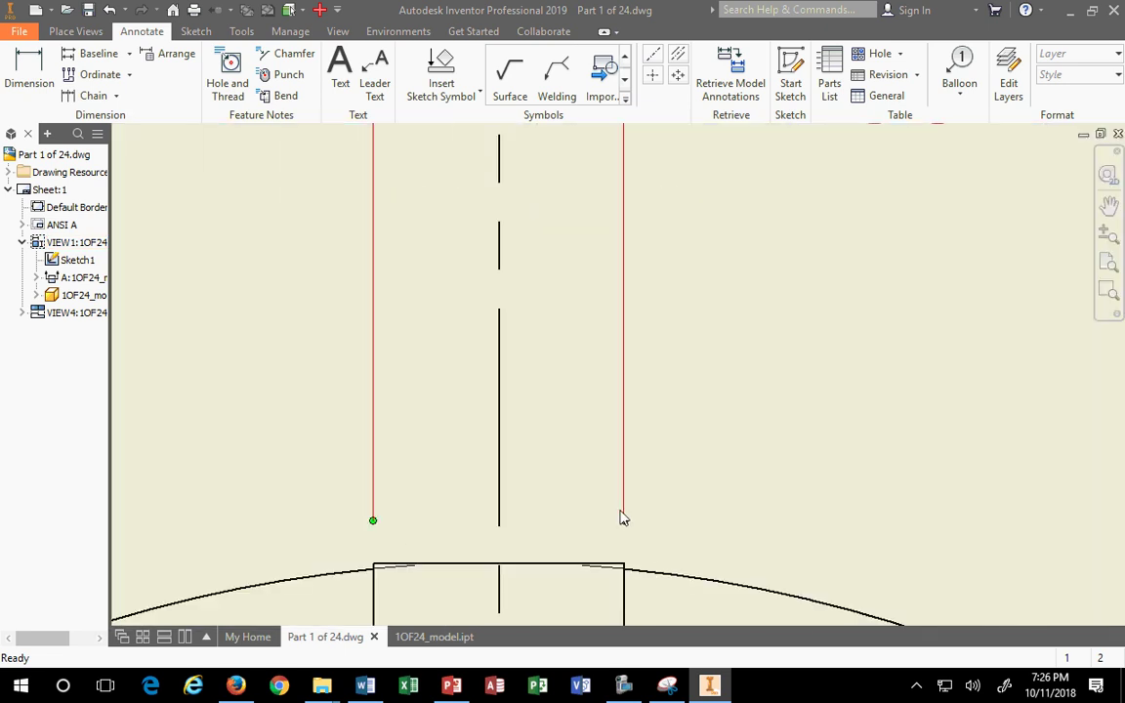
scroll(623, 518, up, 3)
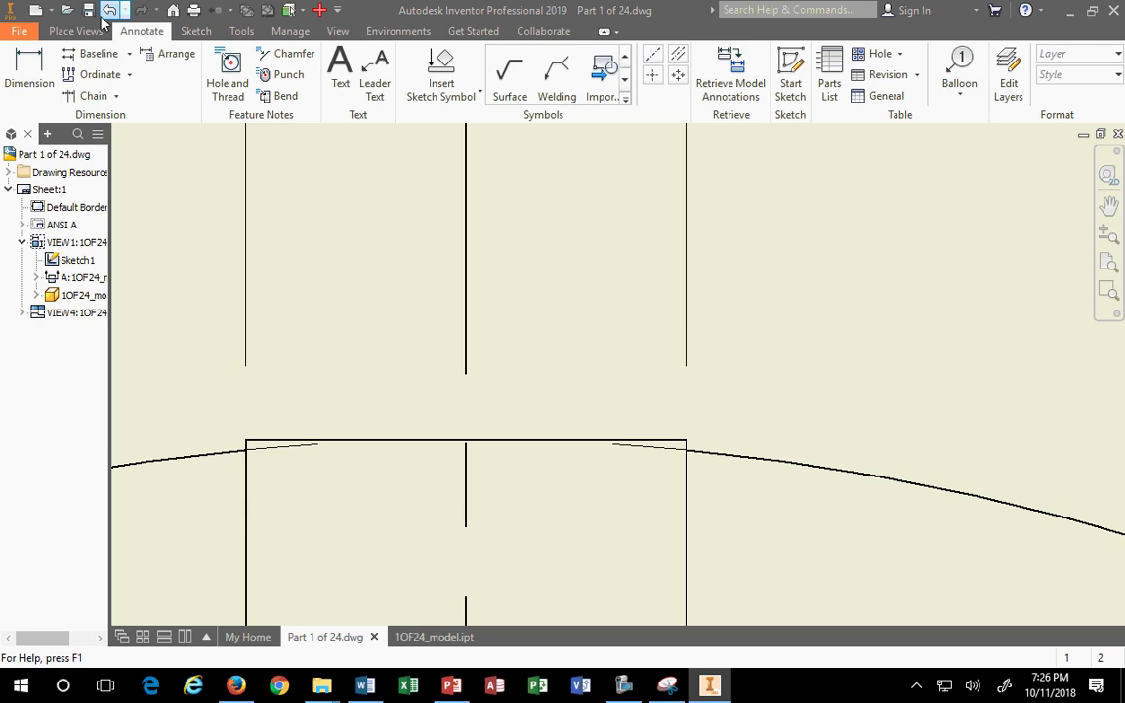
Save the drawing, switch to 1OF24_model.ipt, move the End of Part marker below Hole1, and save the model.
click(90, 14)
click(429, 641)
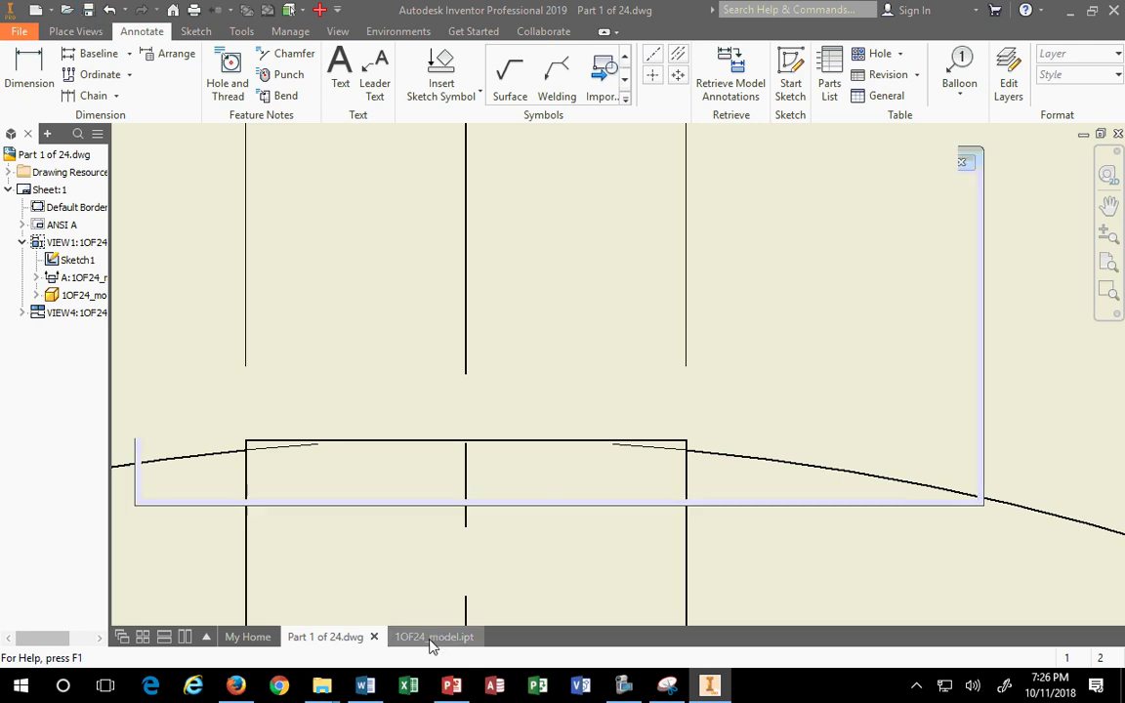
drag(56, 296, 57, 352)
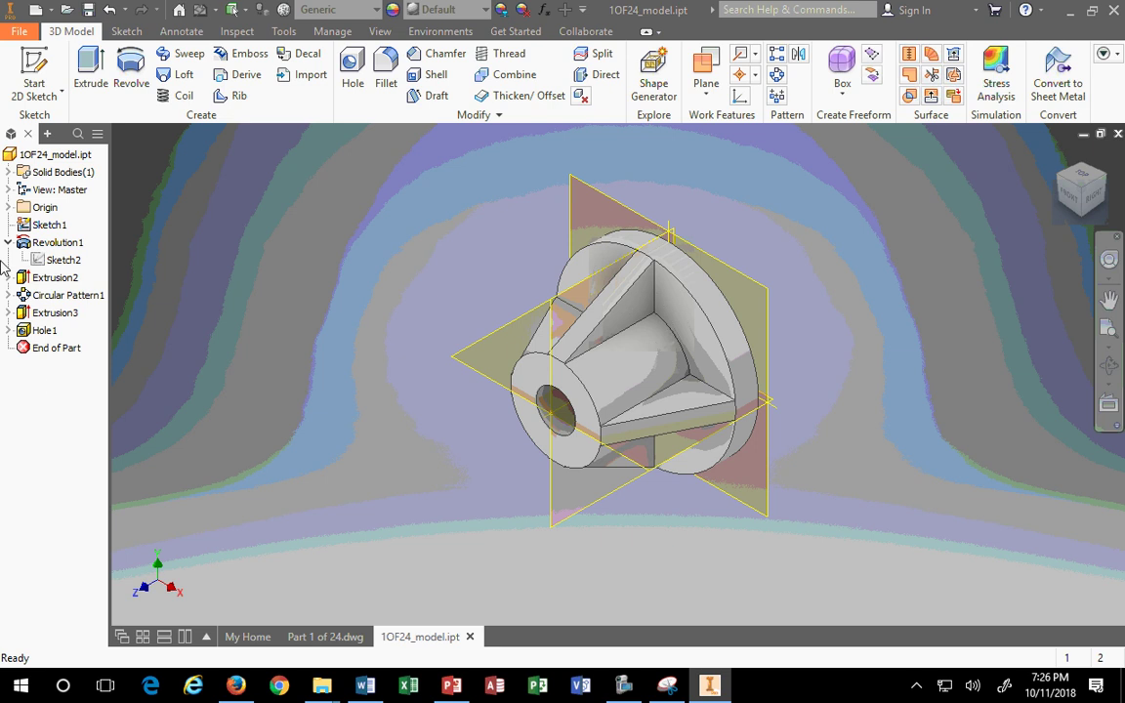
click(88, 10)
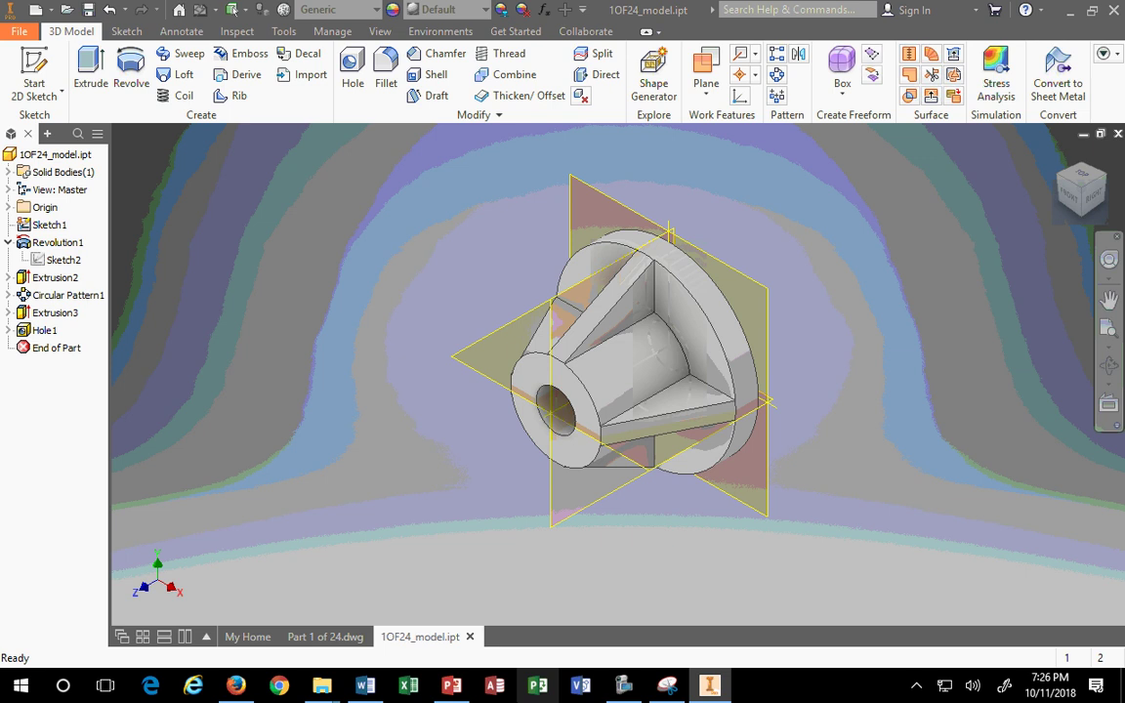
Return to the Part 1 of 24.dwg drawing and shorten the front view's horizontal centerline to just past the outer circle on both sides.
click(325, 636)
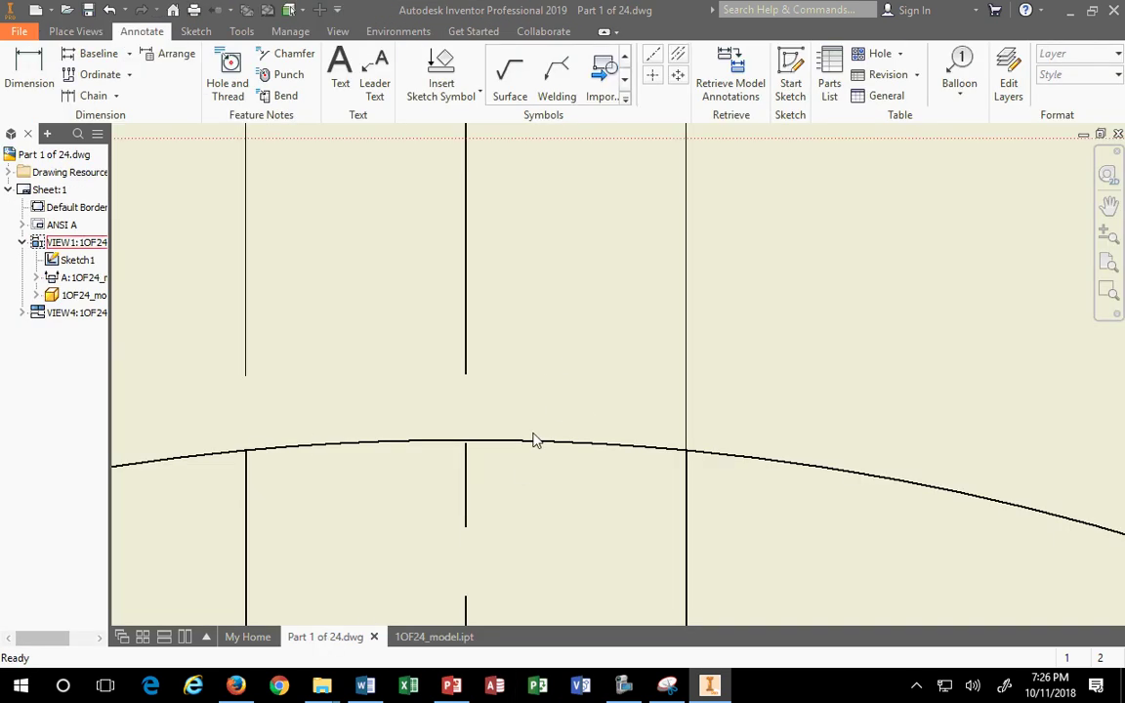
scroll(534, 441, down, 3)
scroll(535, 595, down, 5)
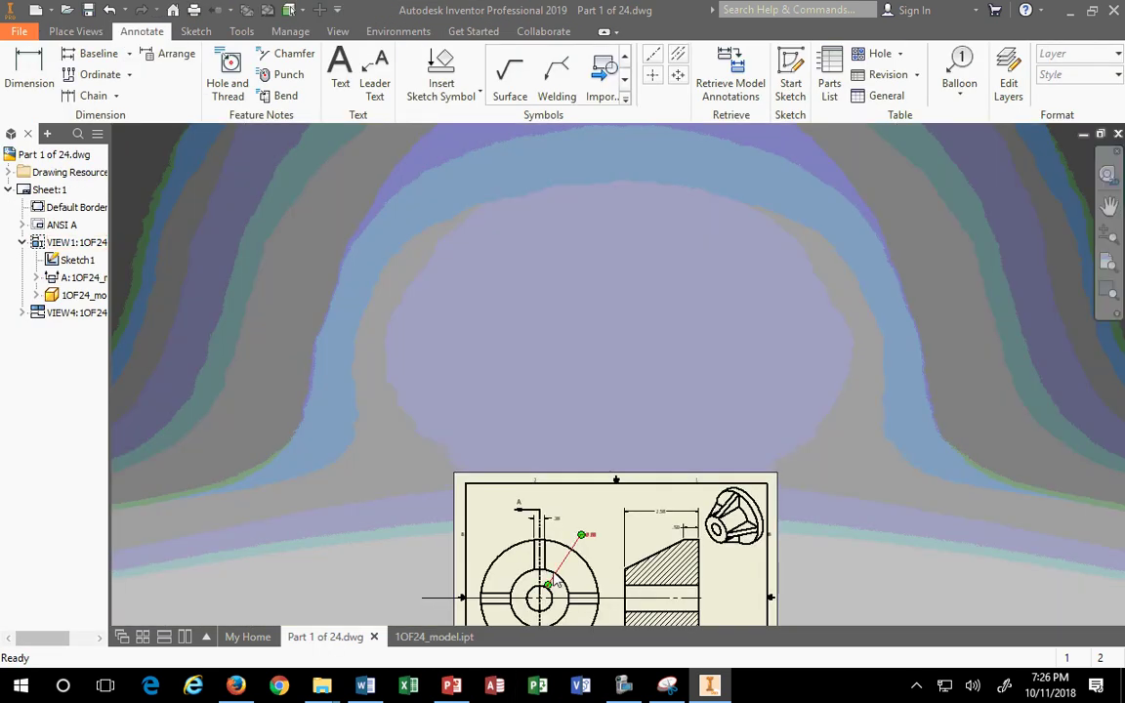
scroll(557, 584, up, 5)
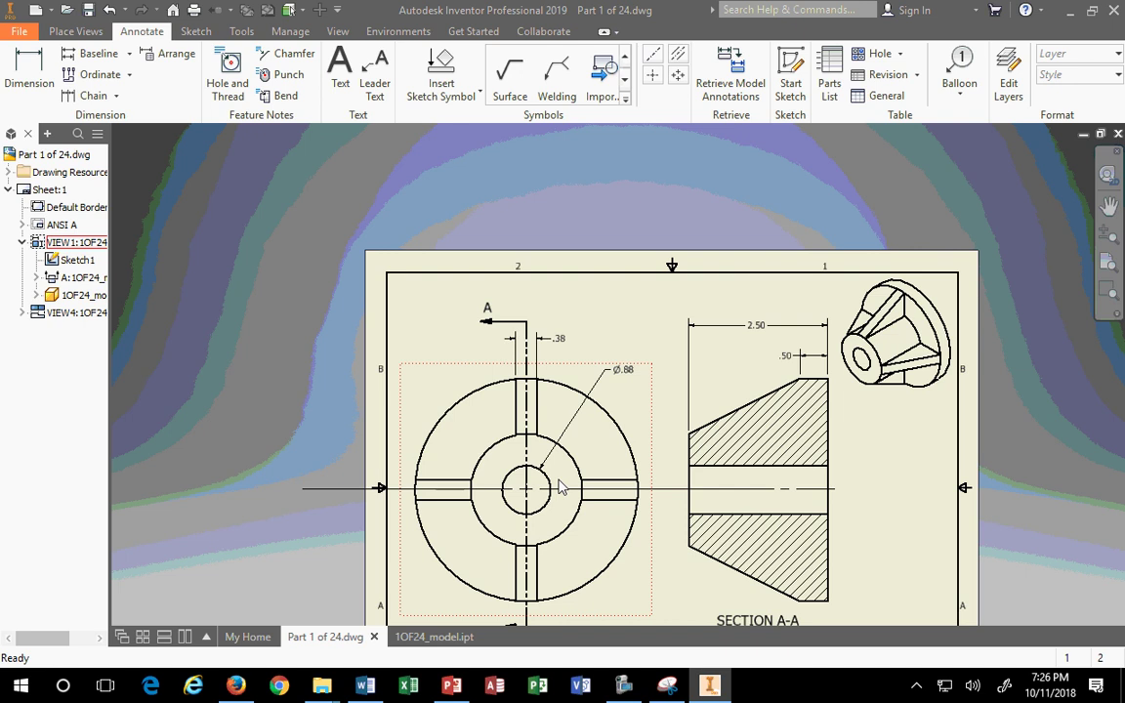
scroll(559, 559, down, 5)
scroll(555, 560, up, 5)
middle_drag(542, 524, 485, 326)
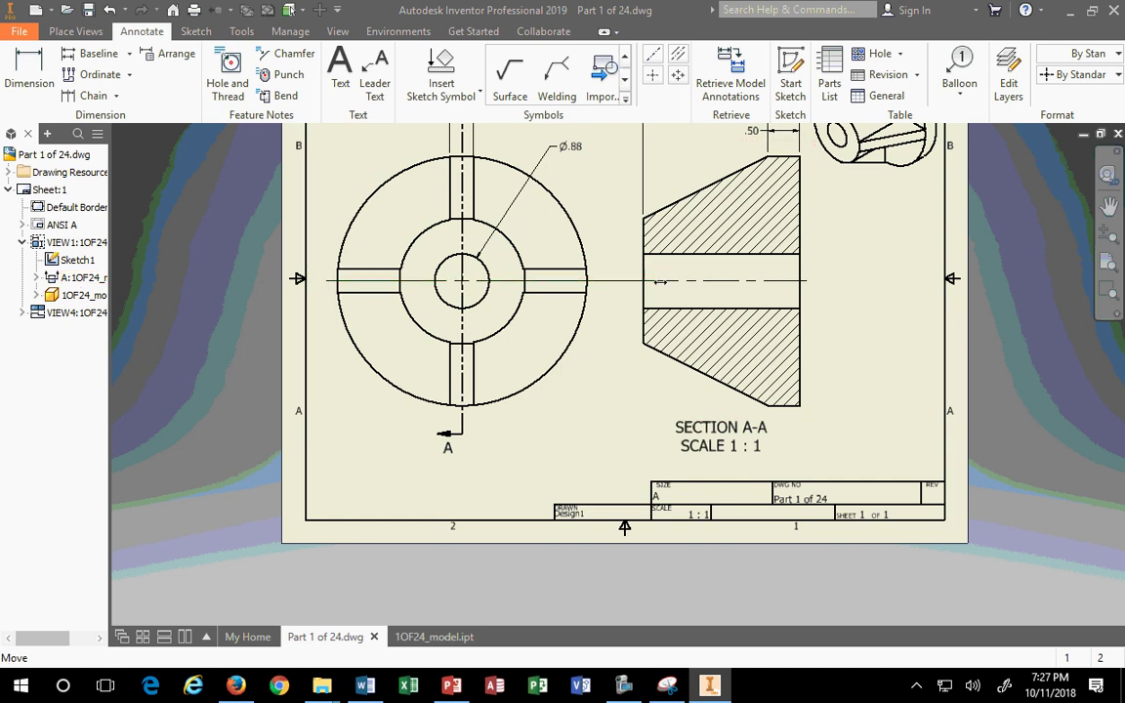
click(600, 286)
scroll(610, 309, up, 3)
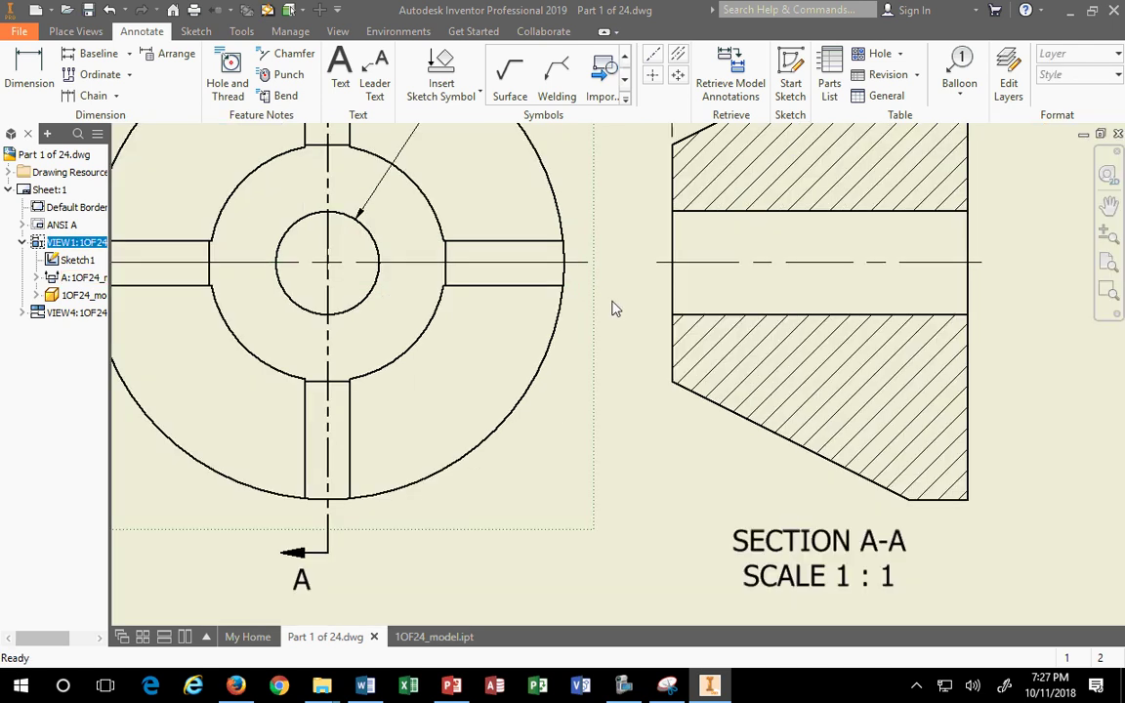
Shift the Ø.88 hole diameter note slightly closer to the upper rib of the front view.
scroll(614, 327, down, 2)
middle_drag(610, 326, 478, 432)
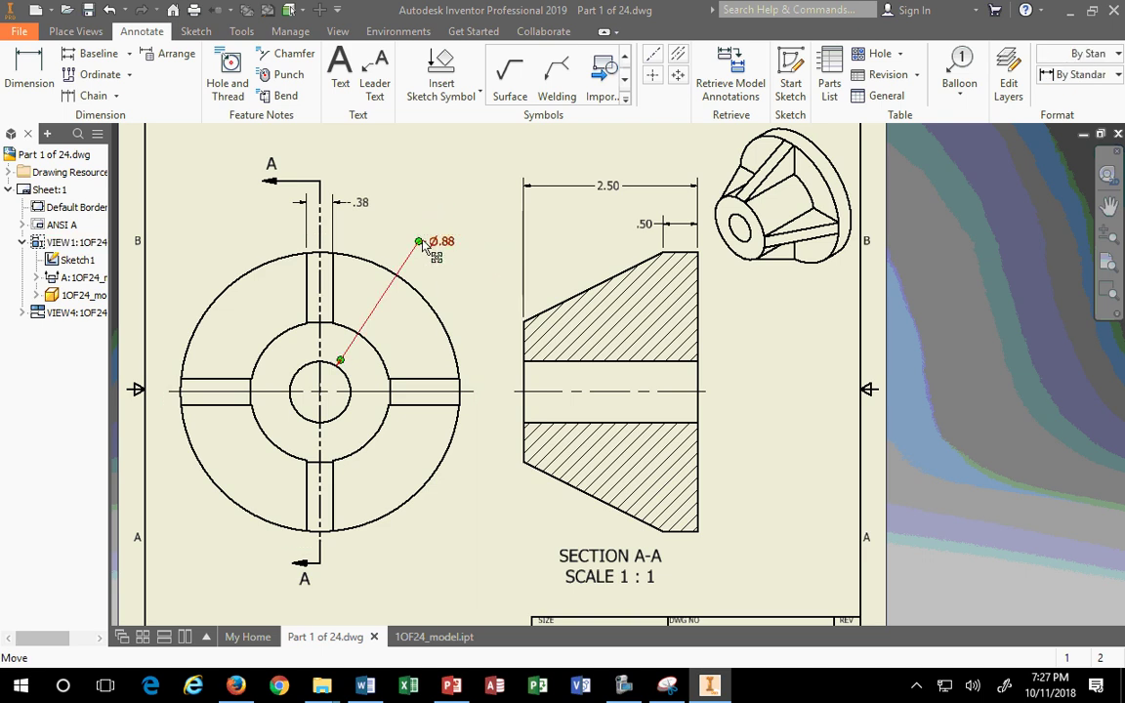
mouse_move(423, 246)
mouse_down()
mouse_move(411, 224)
mouse_move(409, 243)
mouse_up()
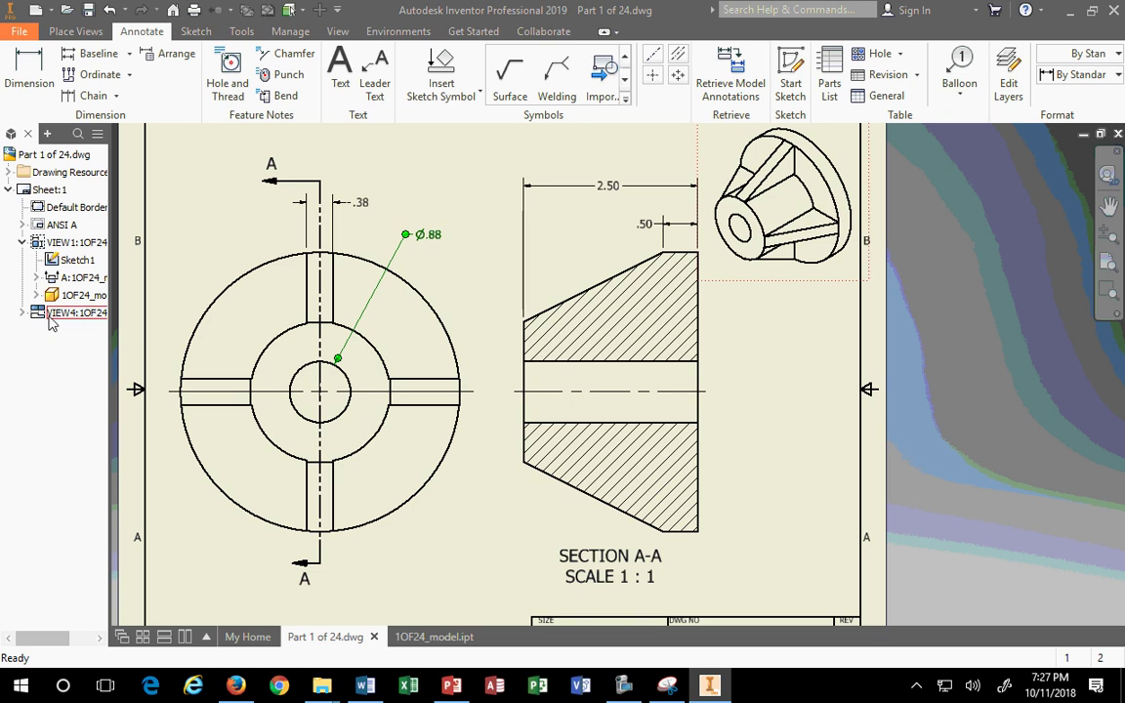
Switch to 1OF24_model.ipt and edit Hole1 to use Through All termination.
click(432, 636)
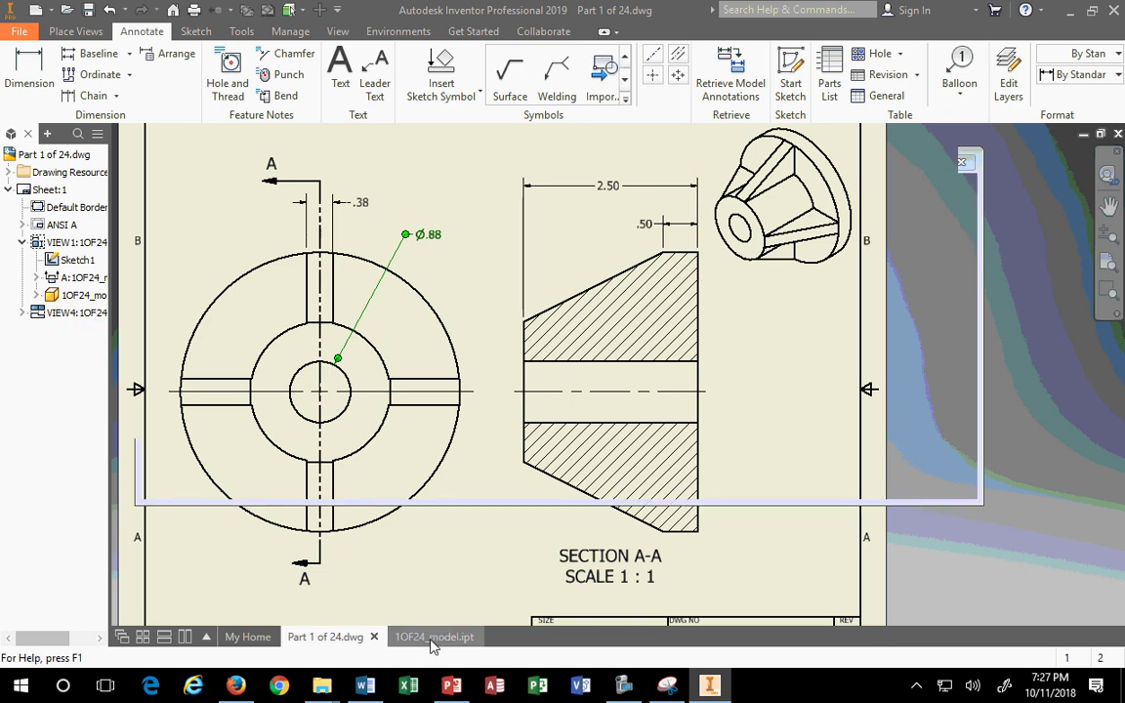
click(39, 330)
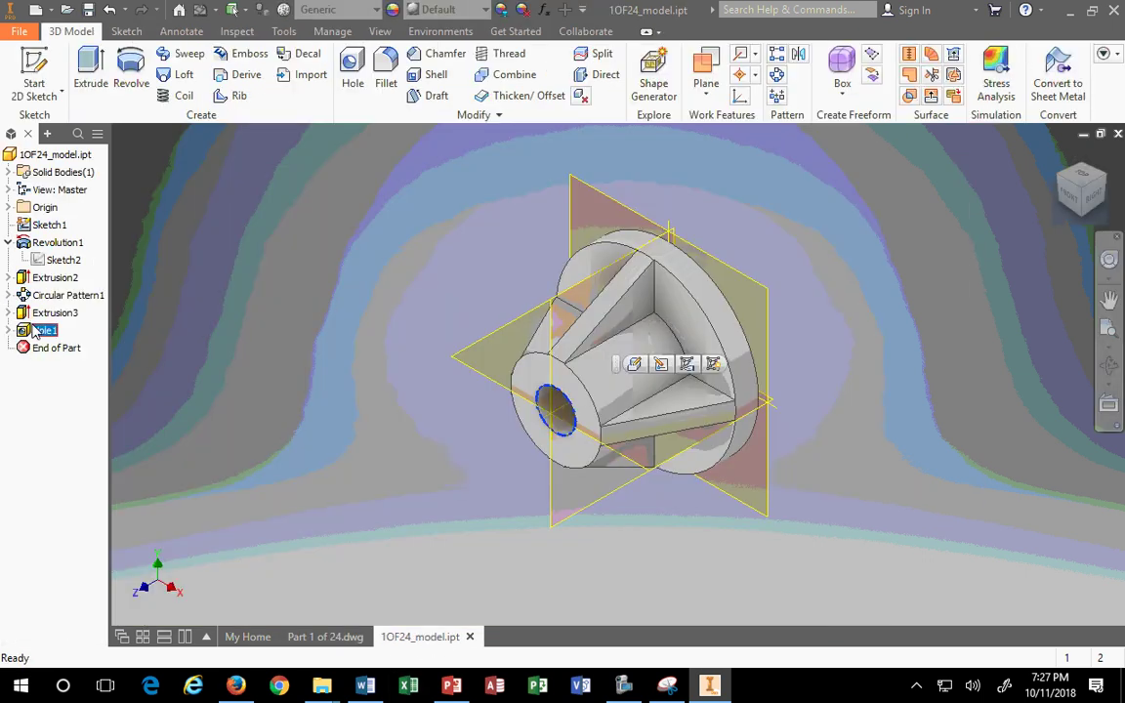
right_click(37, 332)
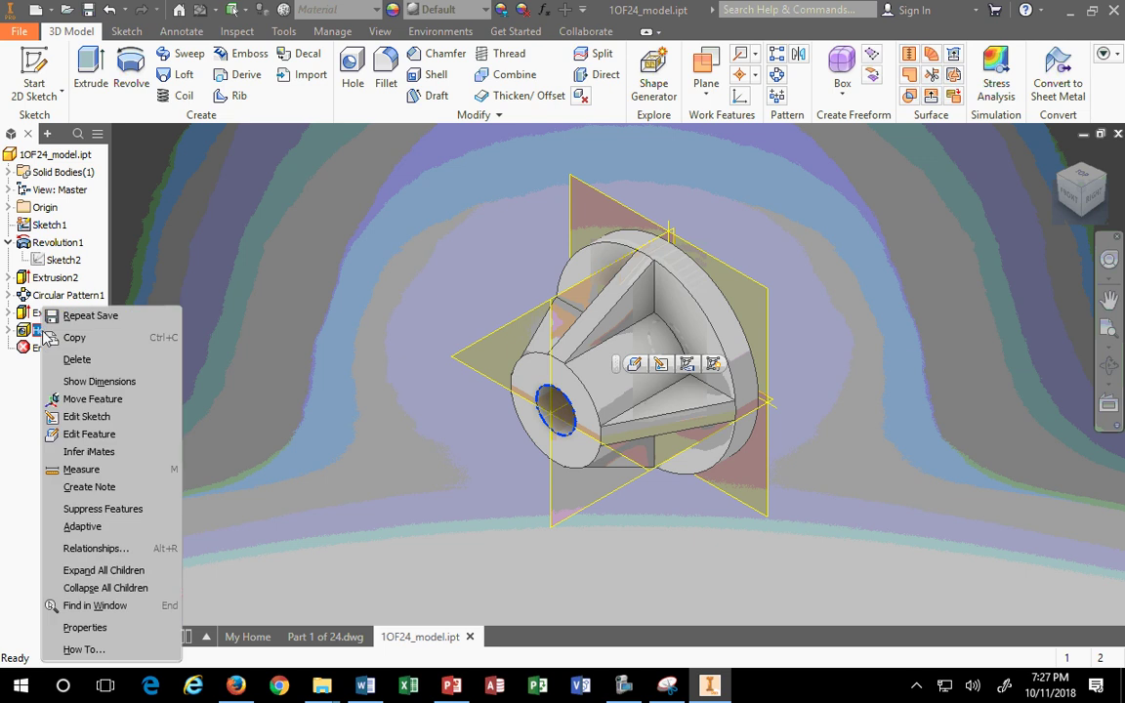
click(87, 433)
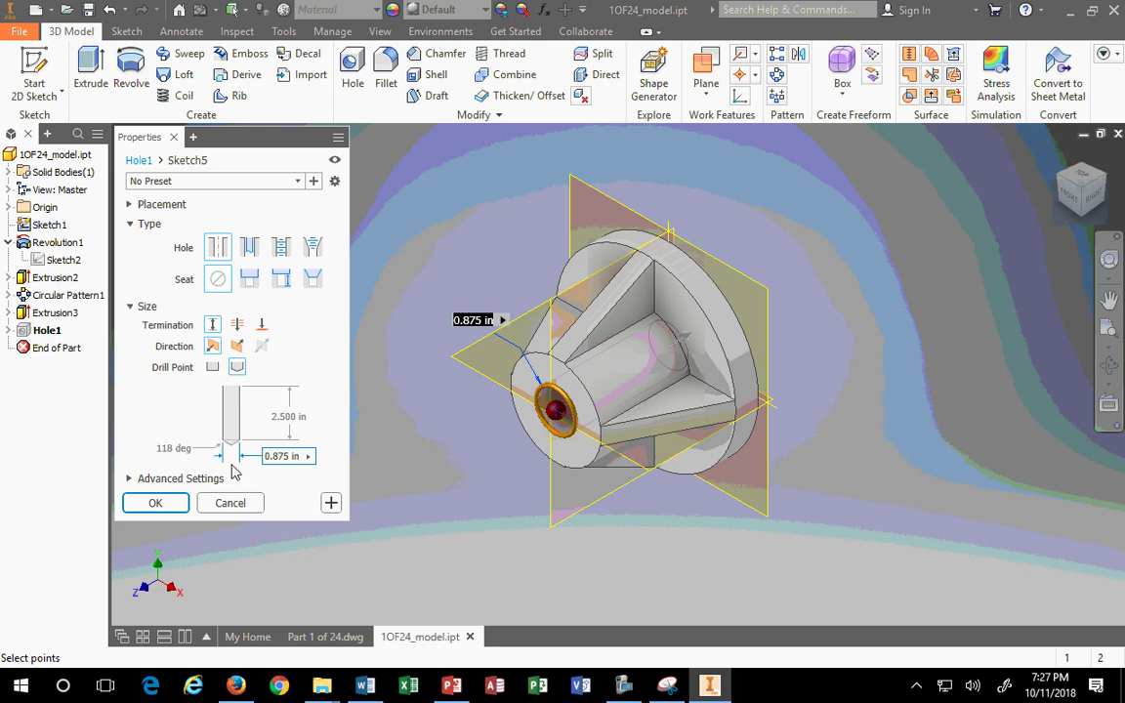
click(236, 325)
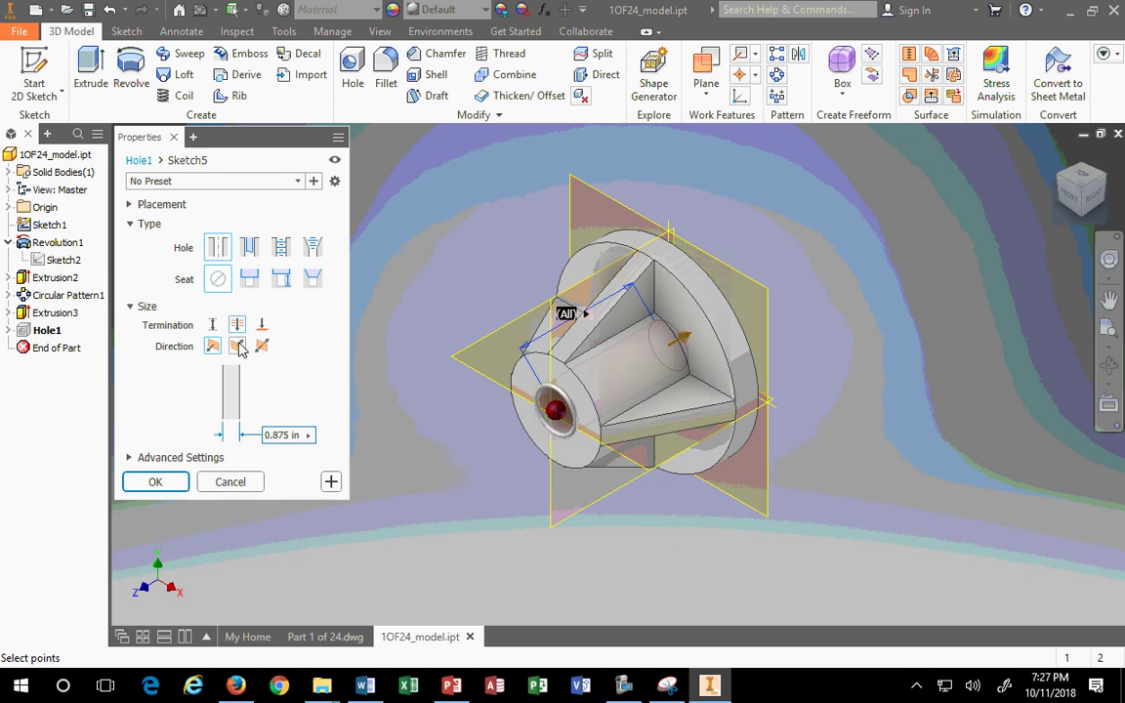
click(160, 482)
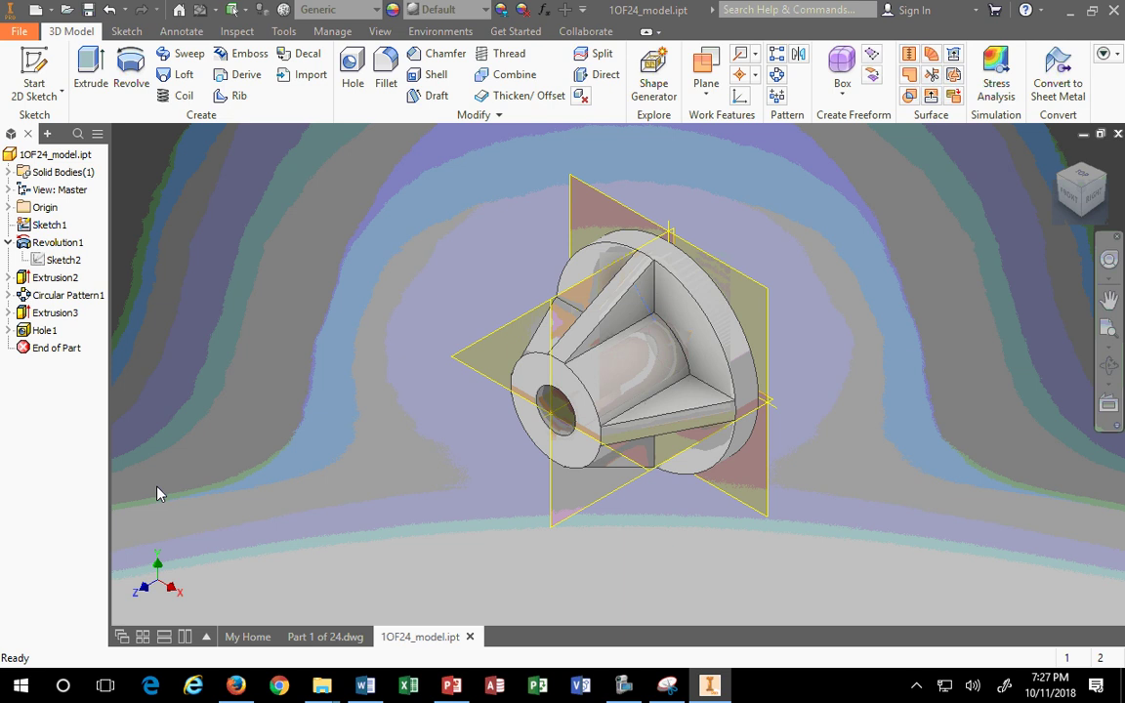
Save the model, check the Part 1 of 24.dwg drawing, and return to 1OF24_model.ipt.
click(87, 12)
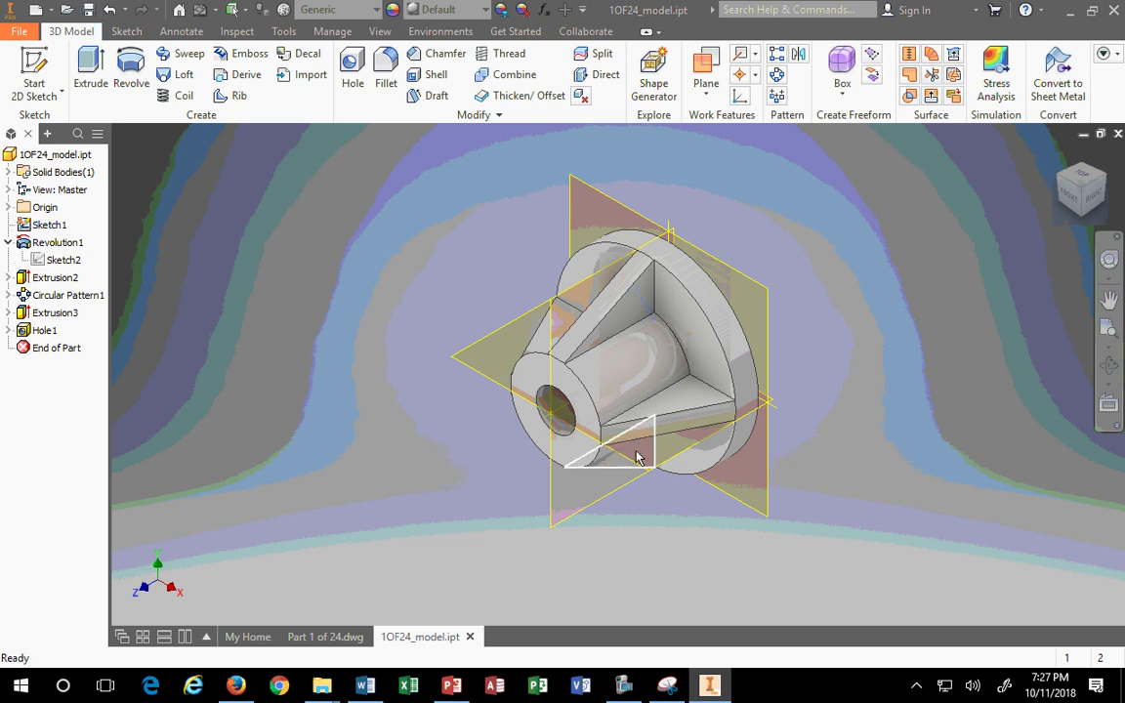
click(338, 641)
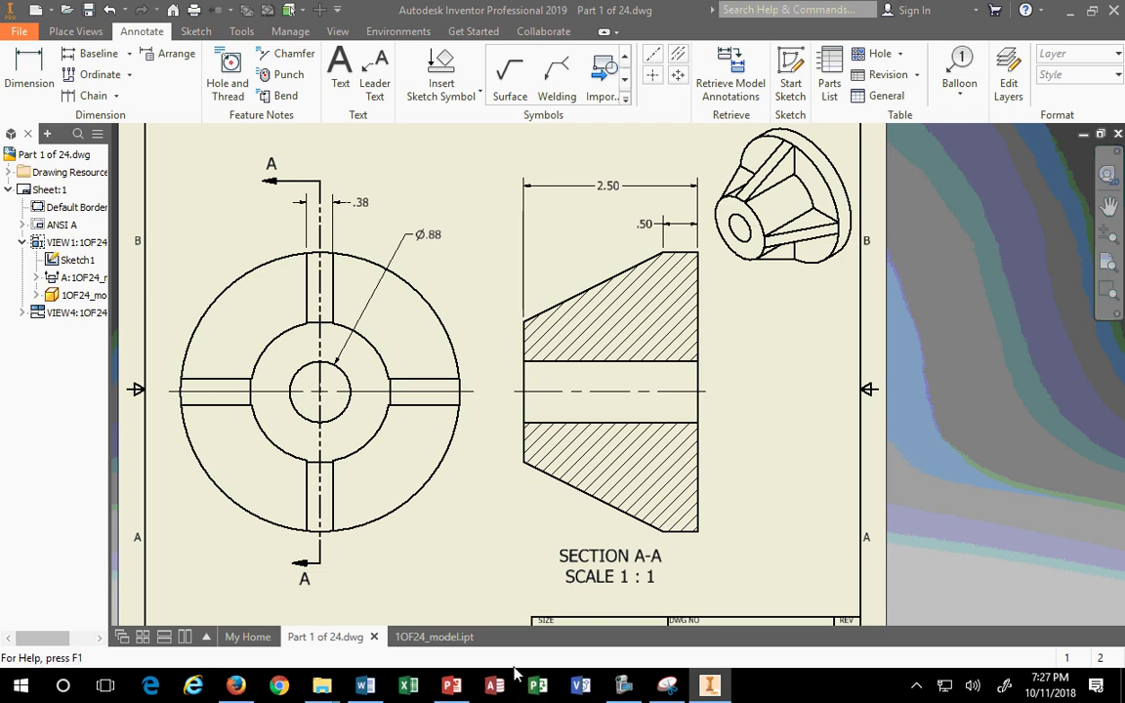
click(454, 637)
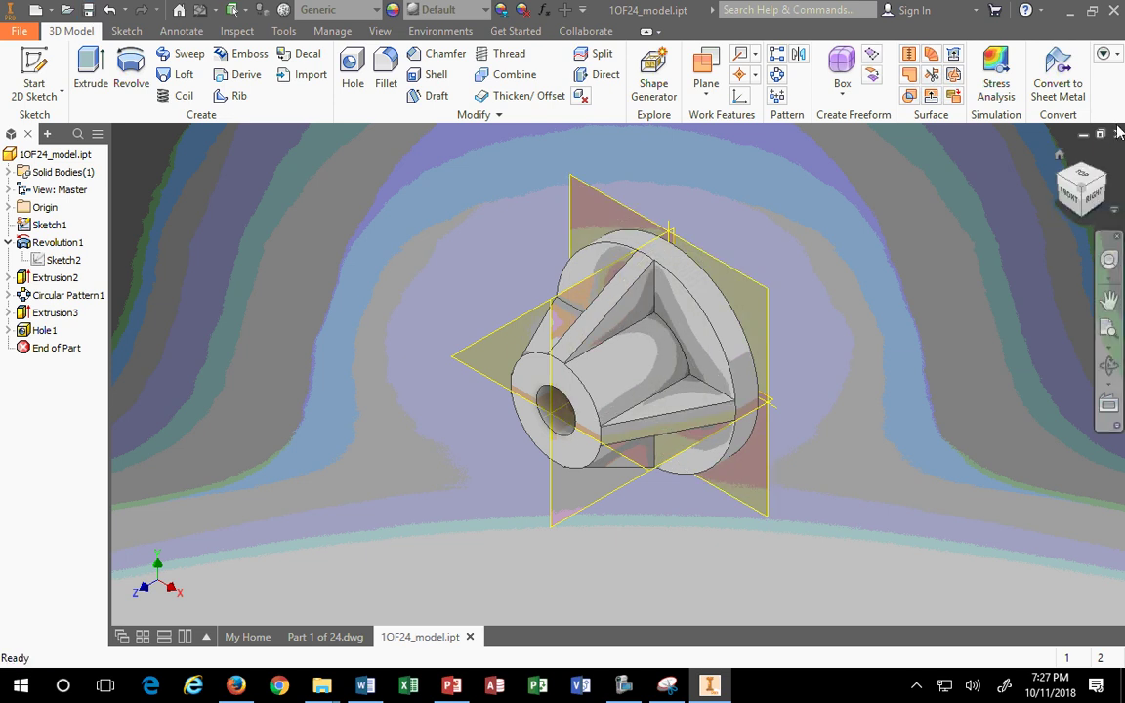
Return to the Part 1 of 24.dwg drawing and delete the Ø.88 hole diameter note from the front view.
click(322, 642)
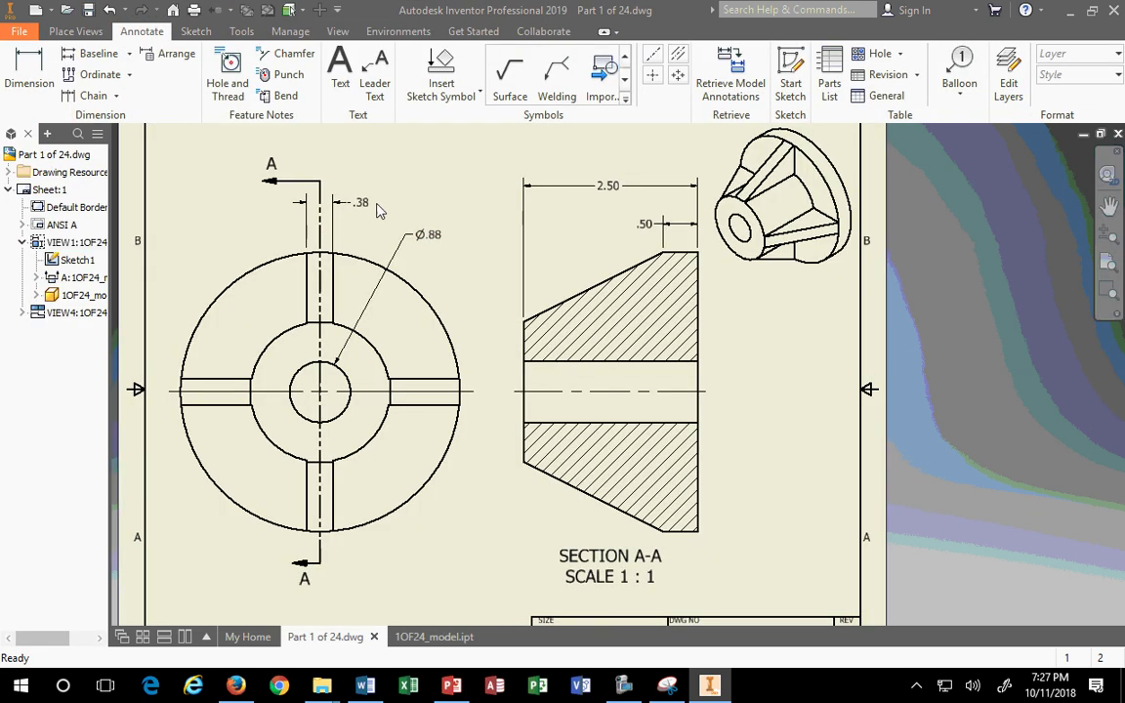
scroll(379, 211, down, 2)
scroll(365, 244, up, 6)
scroll(394, 339, down, 5)
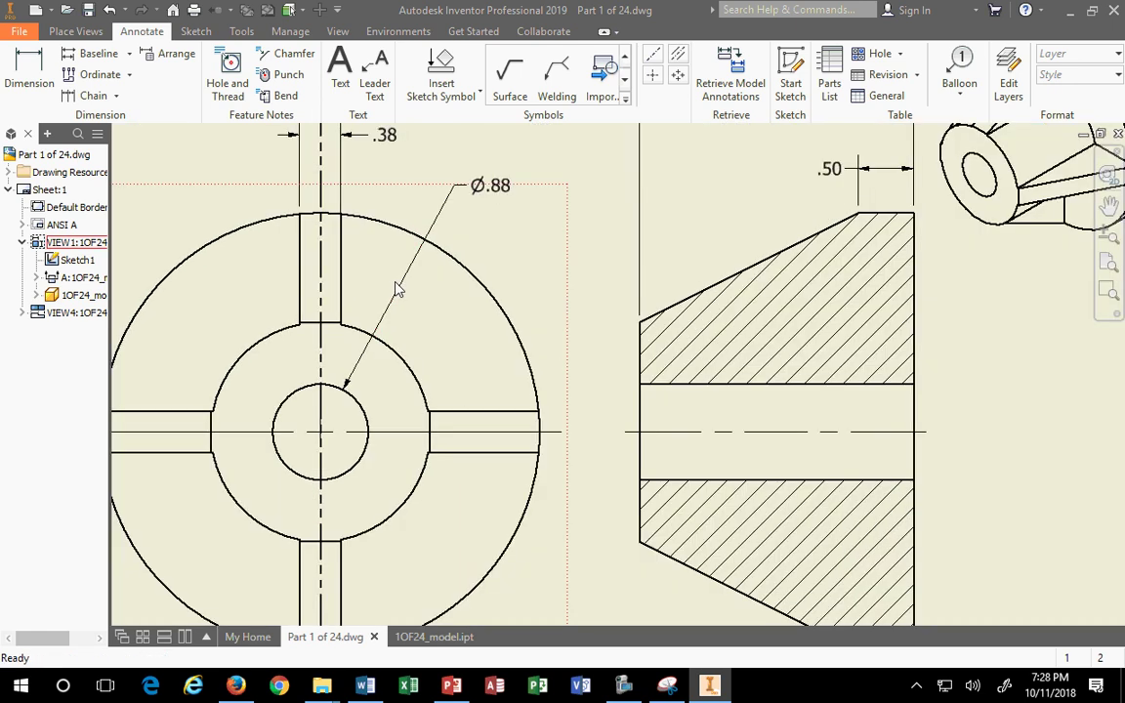
click(414, 259)
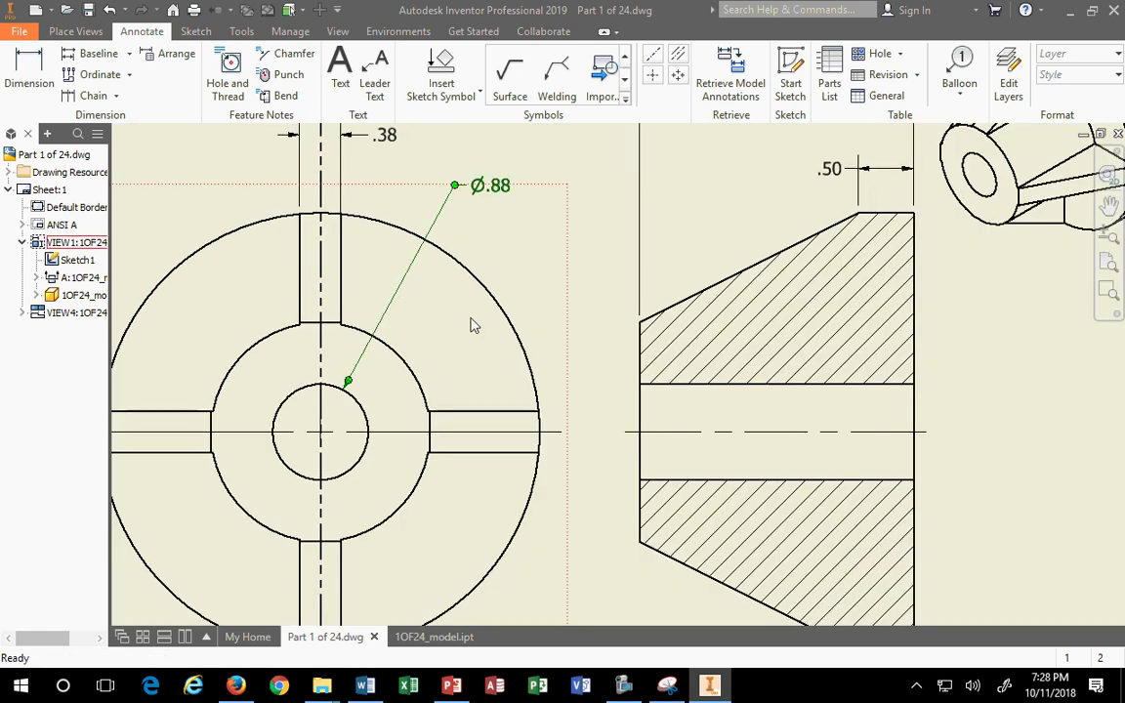
key(Delete)
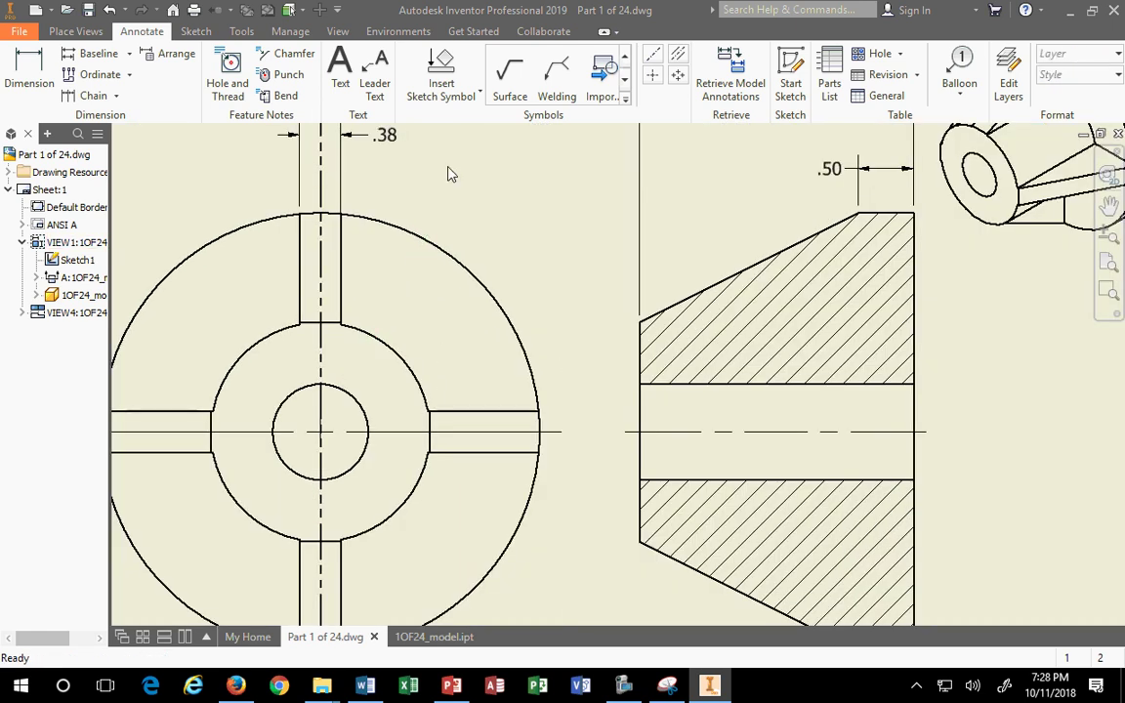
Retrieve the Ø.88, Ø2.00 and Ø4.00 model dimensions into the front view from its features.
right_click(434, 195)
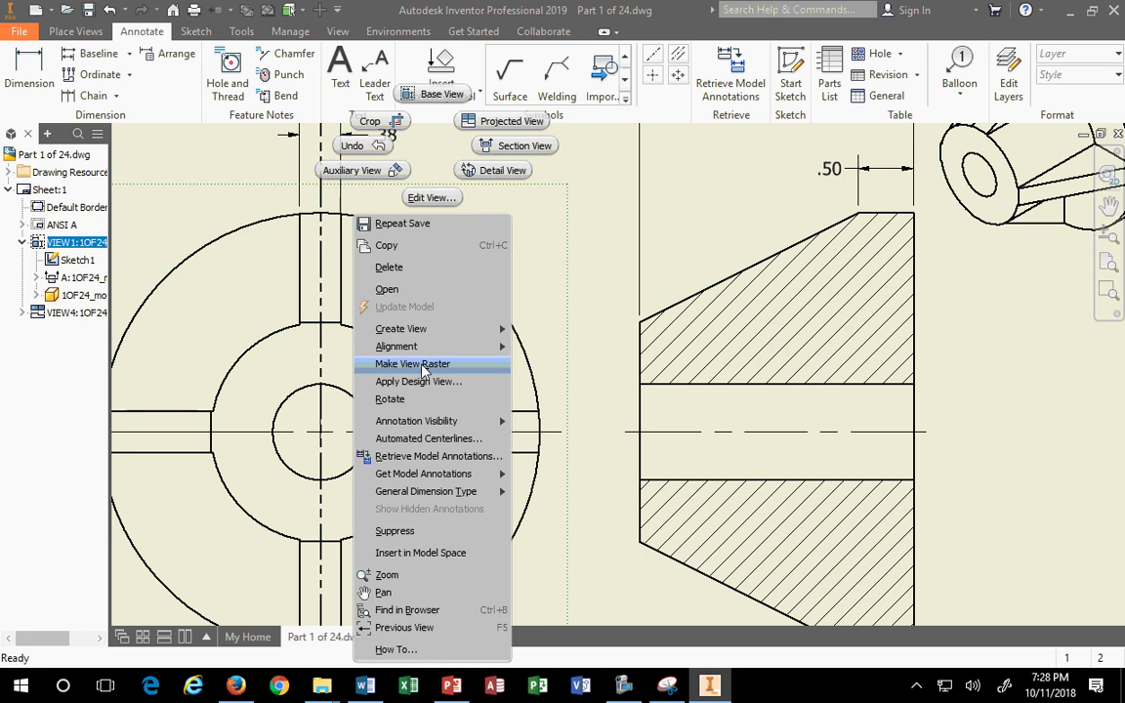
click(420, 455)
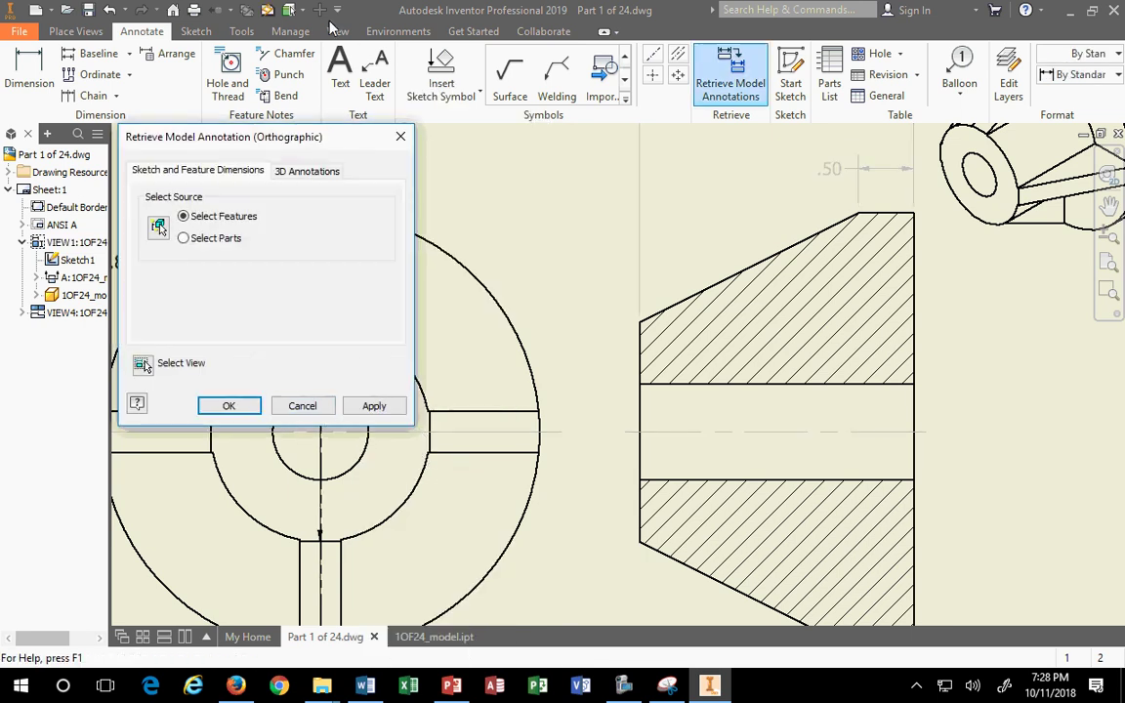
mouse_move(330, 139)
mouse_down()
mouse_move(384, 125)
mouse_move(821, 117)
mouse_up()
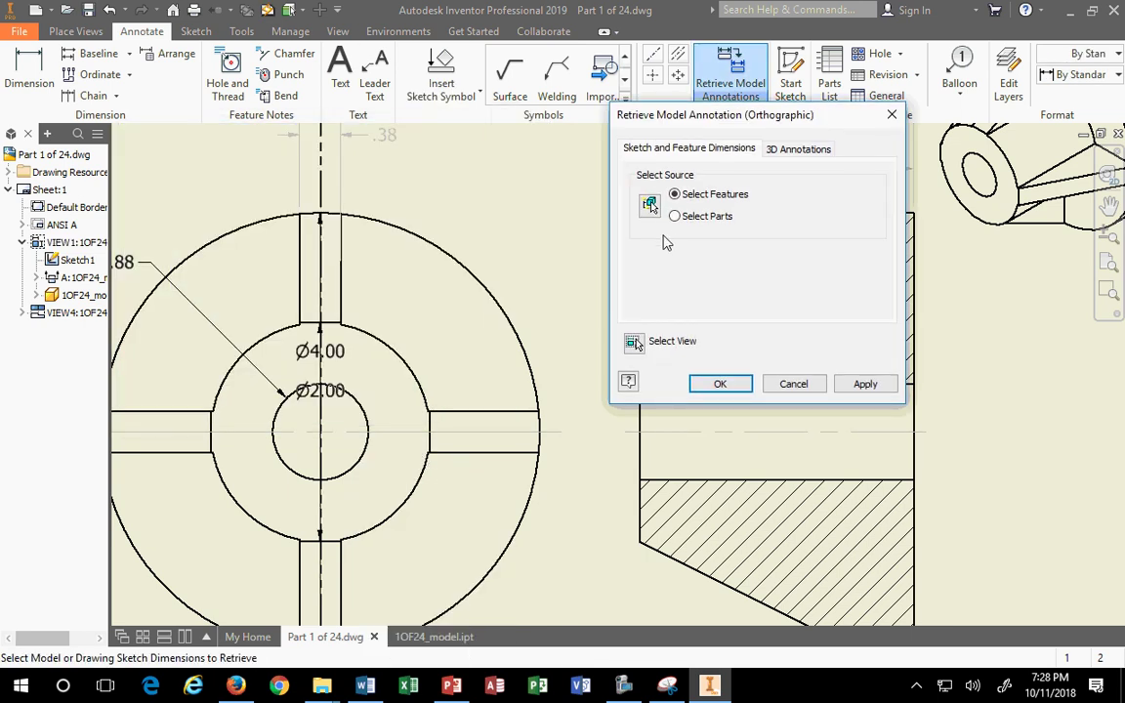
click(866, 384)
click(794, 384)
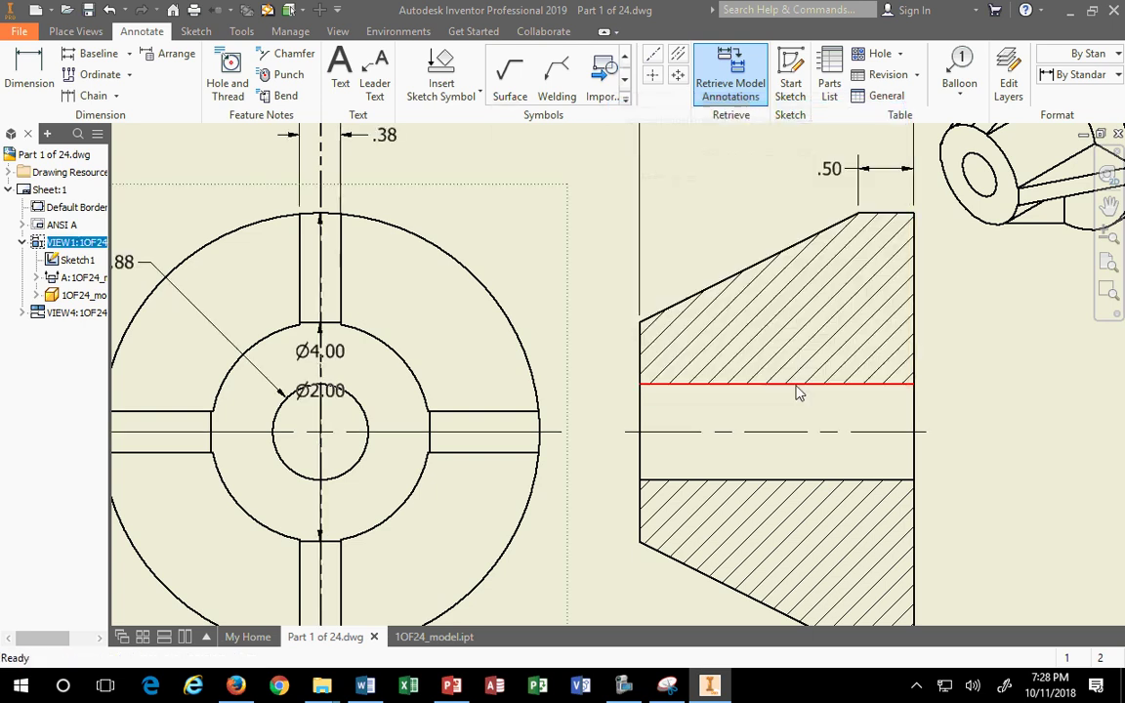
Delete the retrieved Ø.88, Ø4.00 and Ø2.00 dimensions from the front view.
scroll(401, 365, down, 4)
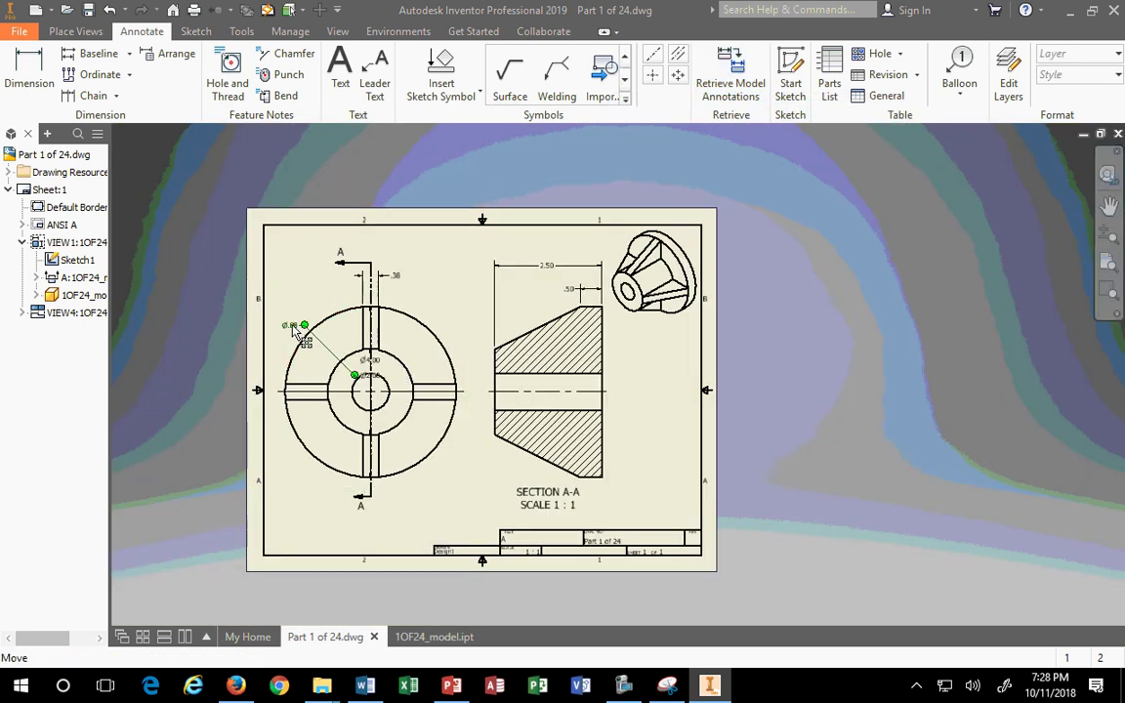
mouse_move(293, 329)
mouse_down()
mouse_move(311, 305)
mouse_move(285, 285)
mouse_move(278, 328)
mouse_up()
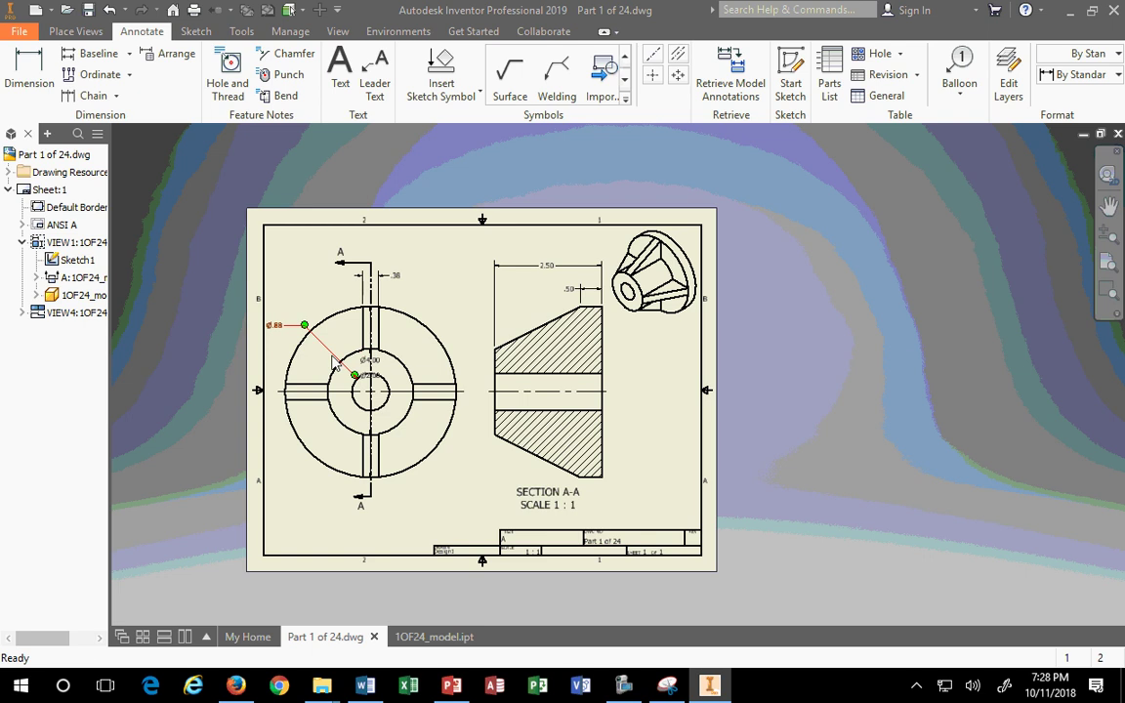
scroll(332, 363, up, 3)
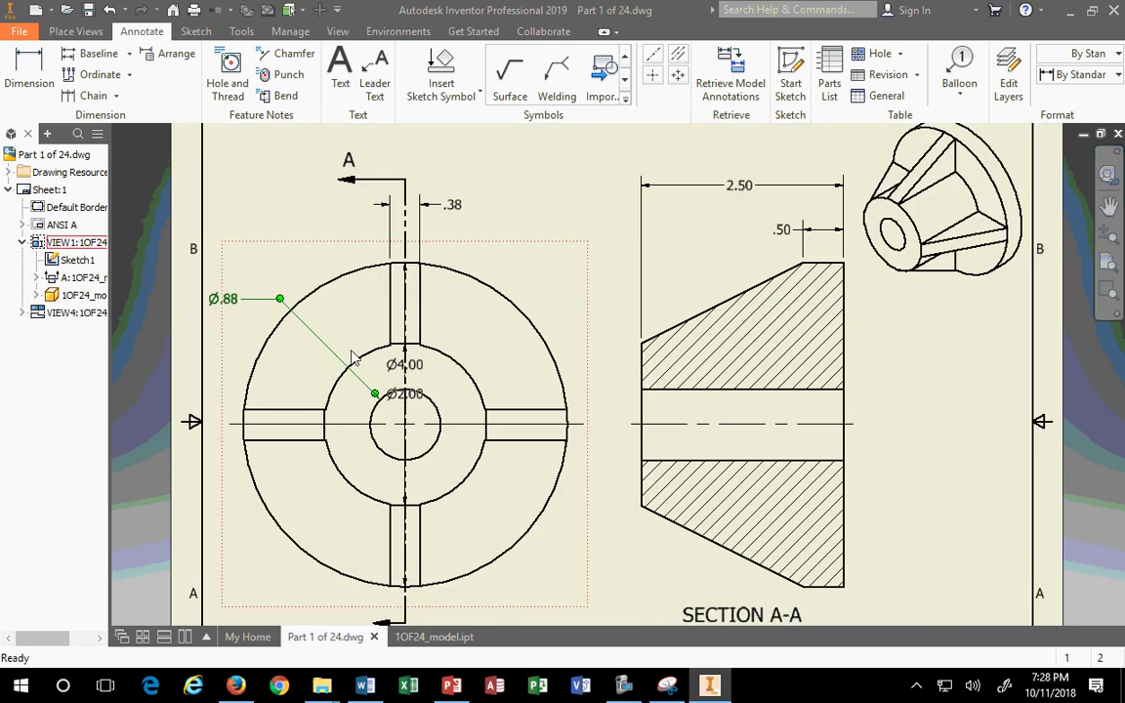
key(Delete)
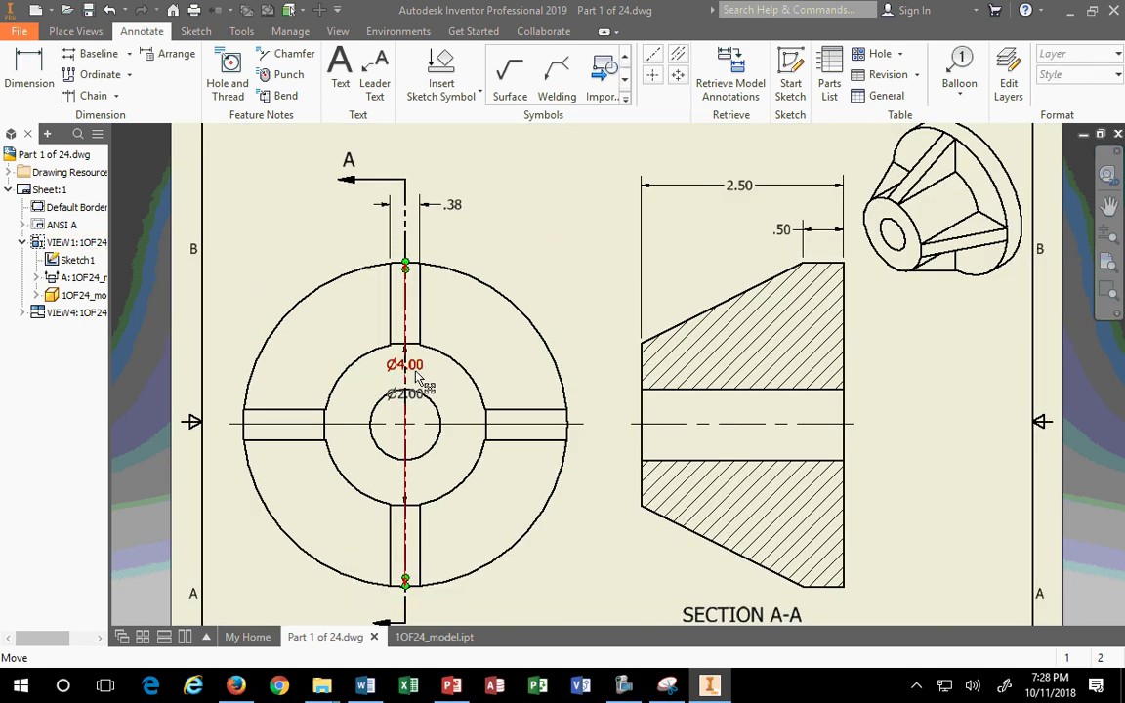
click(417, 376)
key(Delete)
click(415, 409)
key(Delete)
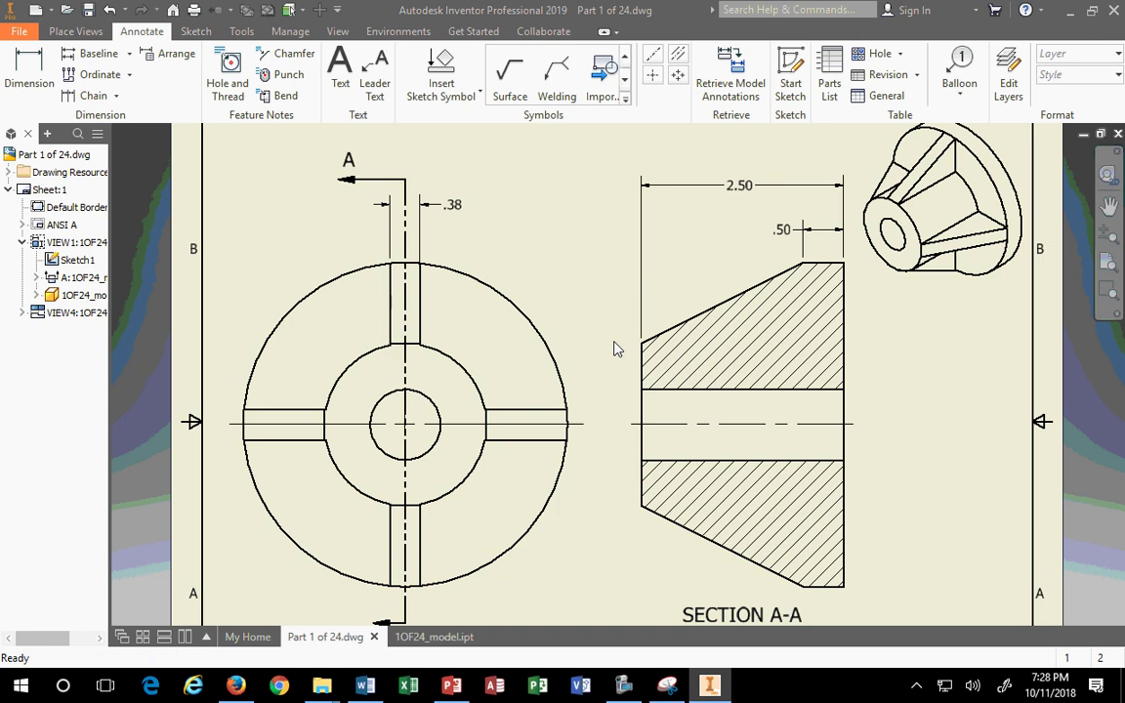
Retrieve the Ø4.00, Ø2.00 and Ø.88 model dimensions into section view A-A.
click(711, 251)
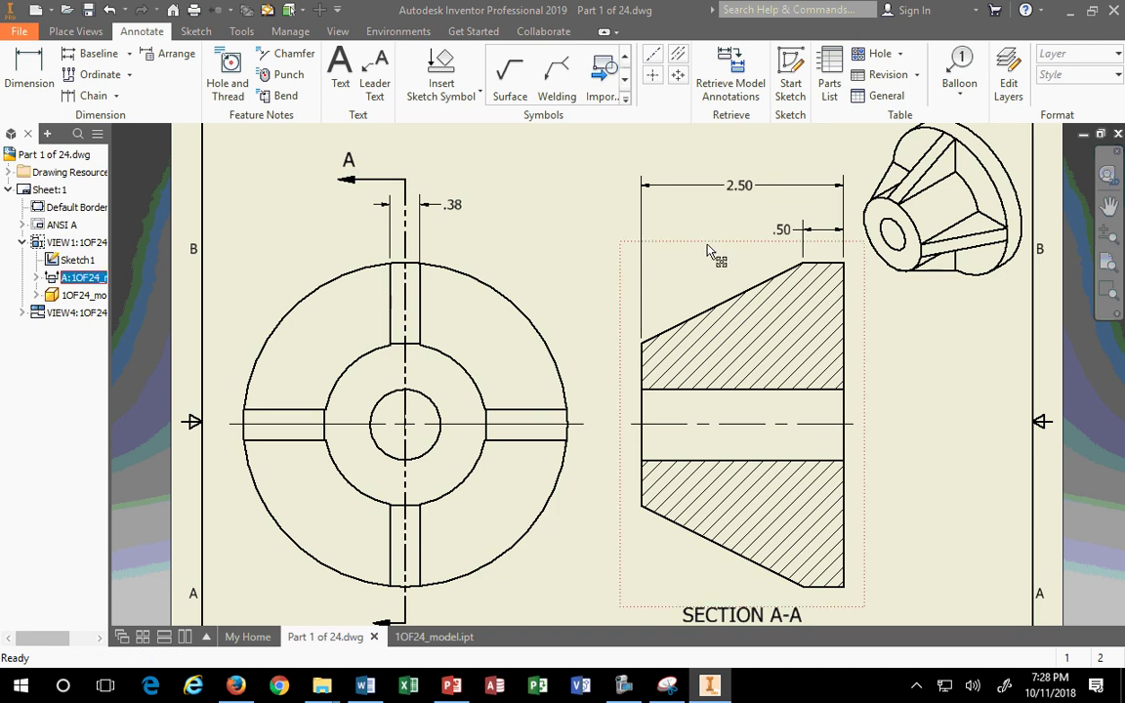
right_click(711, 251)
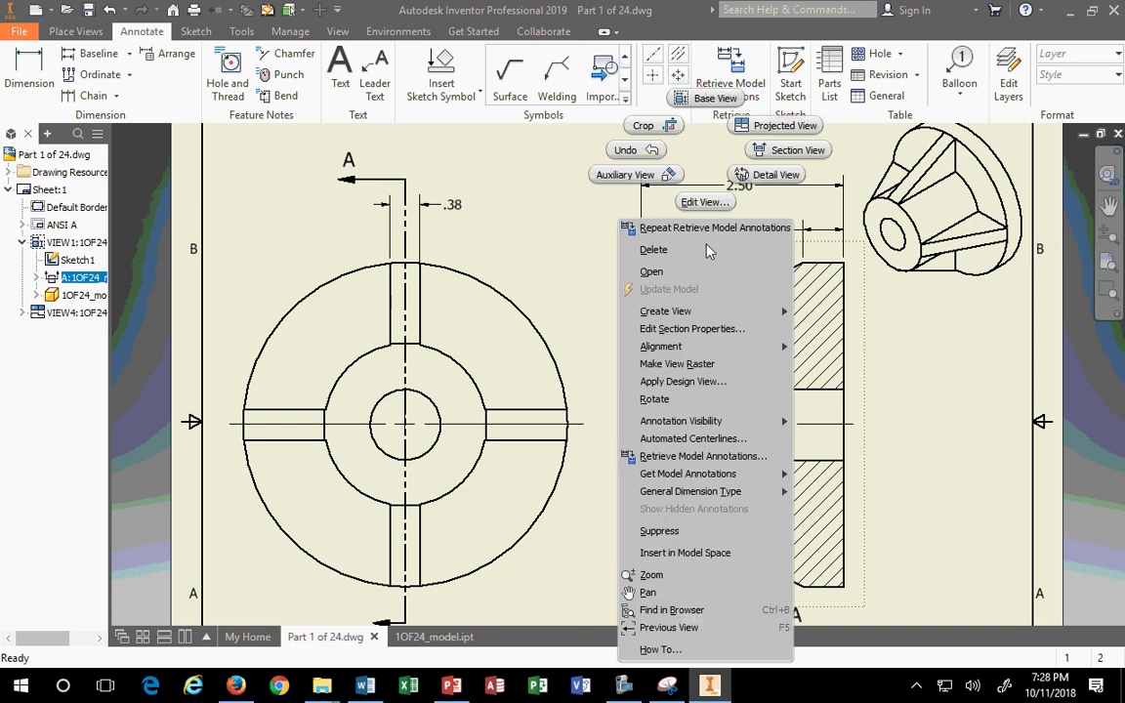
click(676, 456)
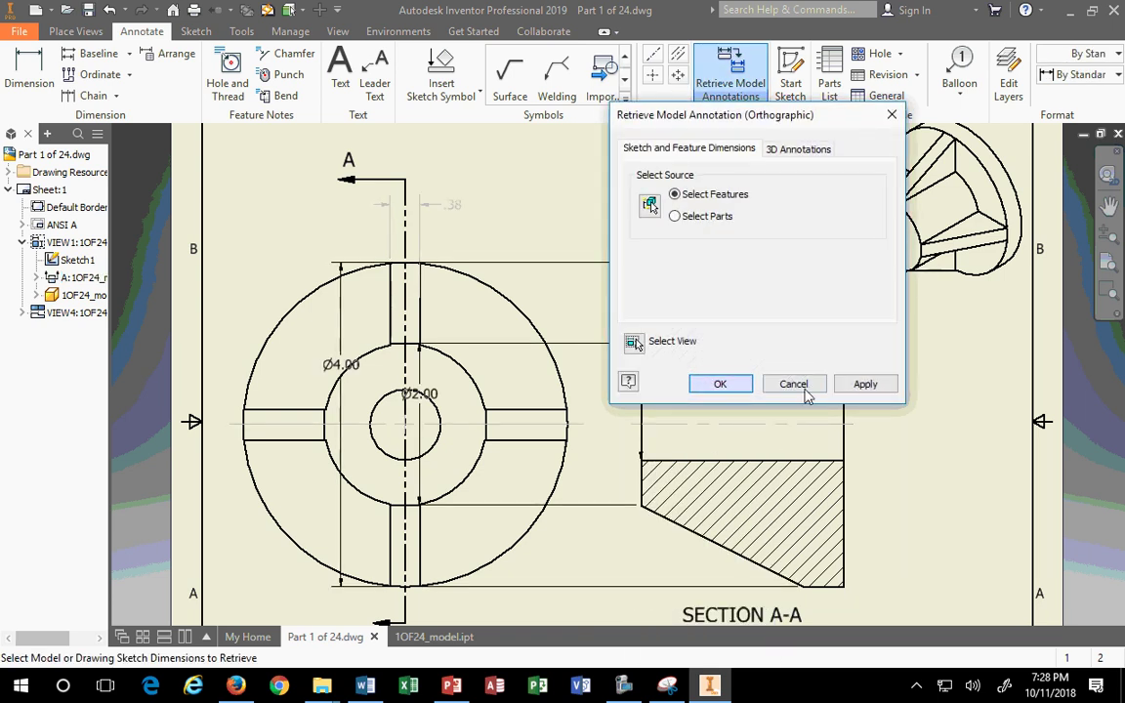
click(865, 385)
click(801, 384)
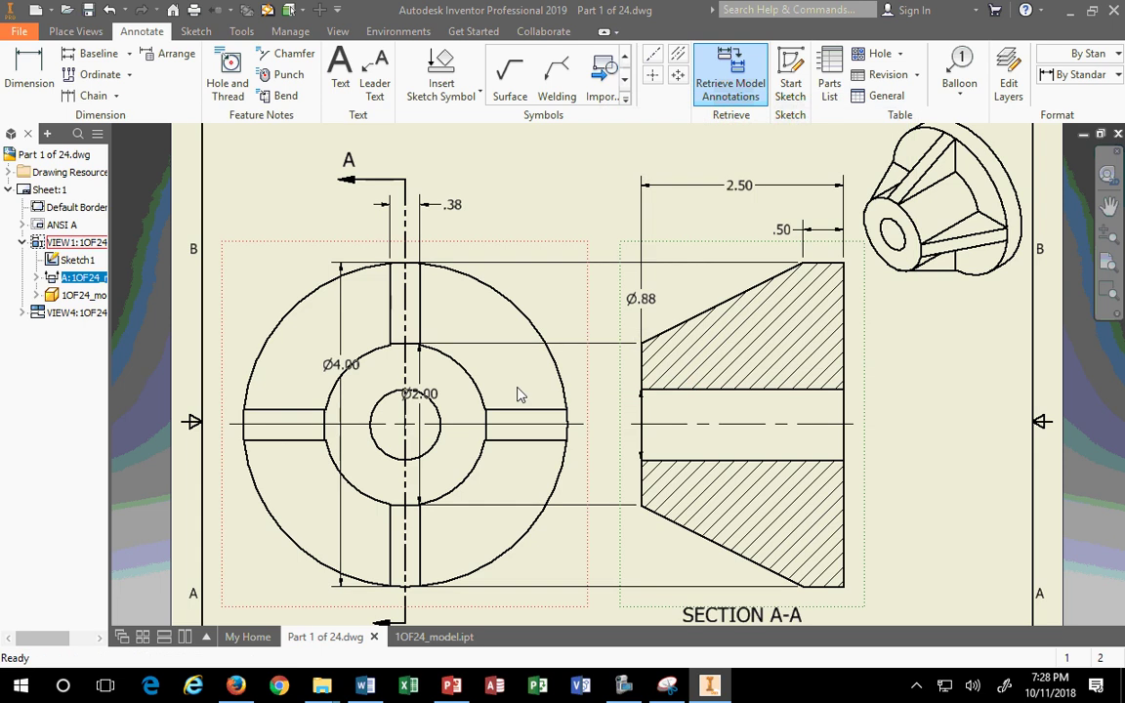
Move the Ø2.00 and Ø4.00 dimensions between the two views, shifting section view A-A slightly away from the front view for room.
drag(422, 395, 621, 422)
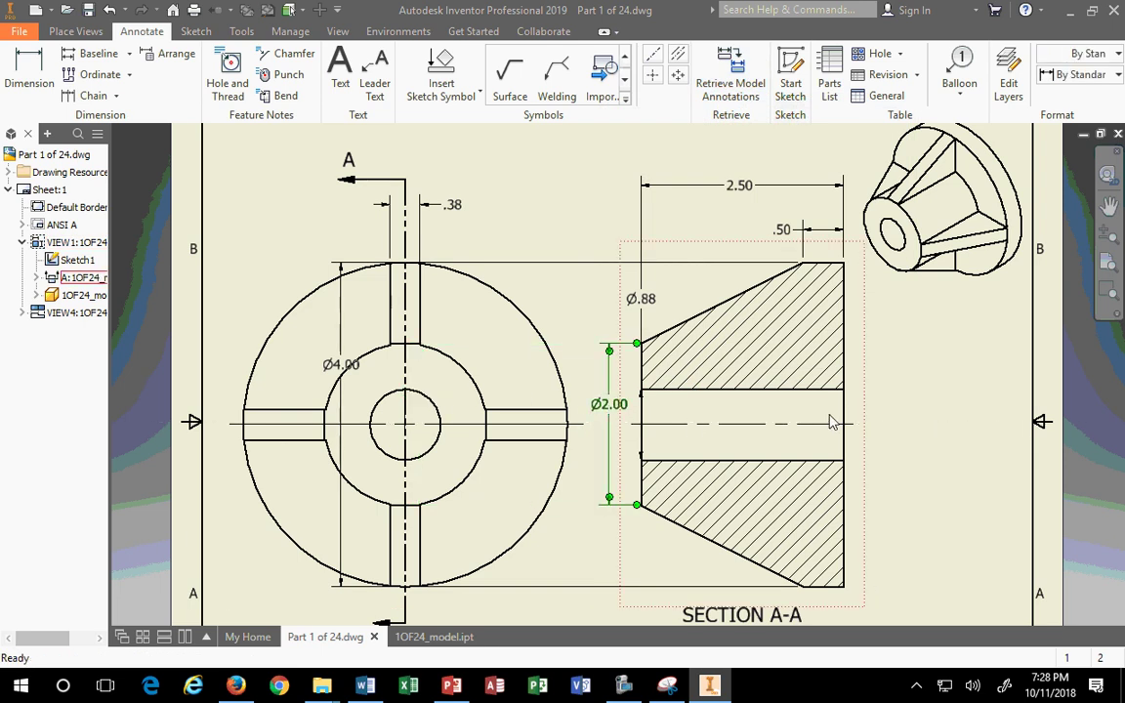
drag(870, 417, 884, 417)
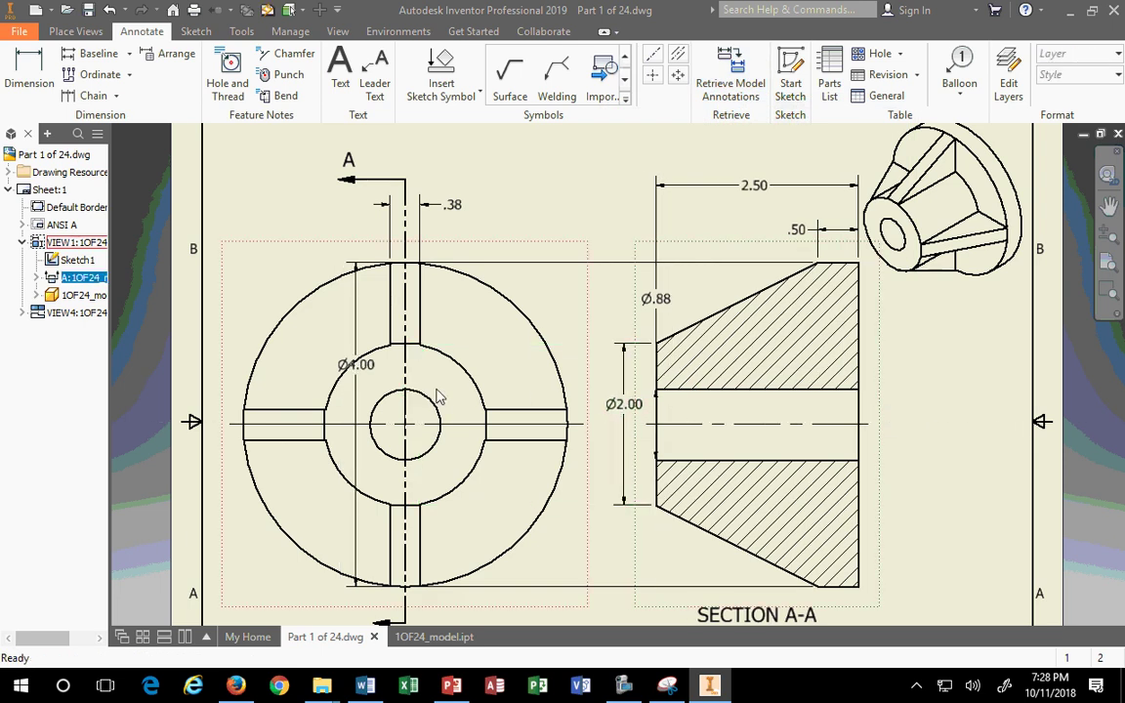
drag(356, 365, 664, 306)
Delete the retrieved Ø.88 dimension from section view A-A.
key(Delete)
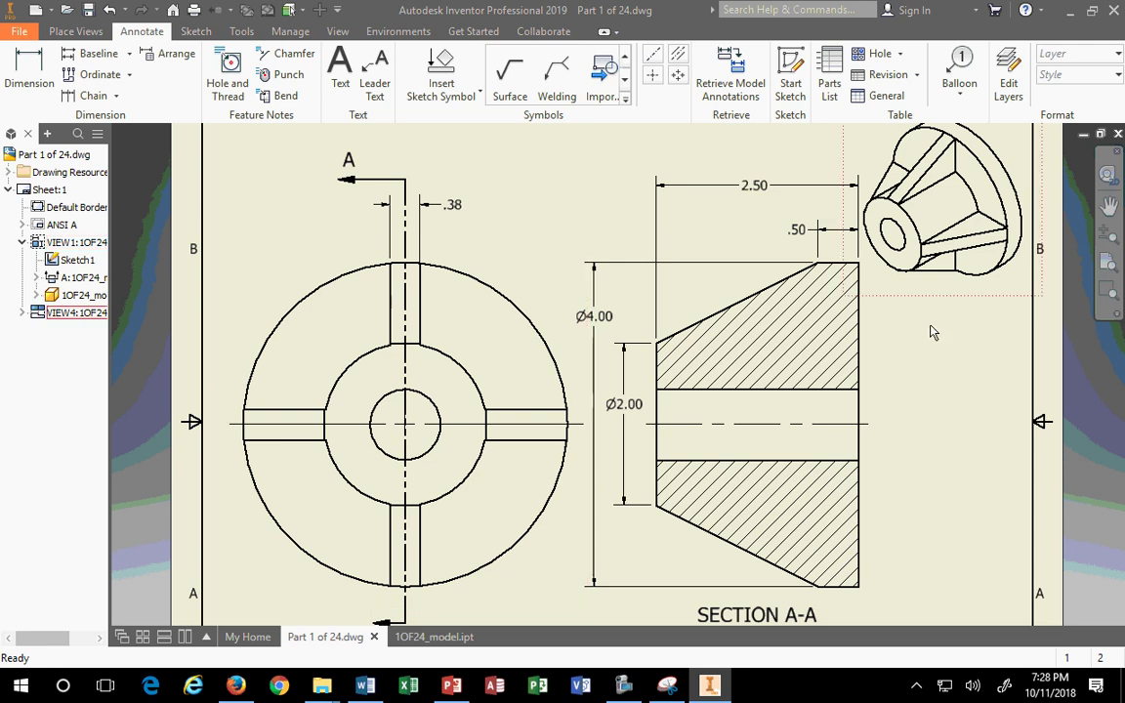
scroll(1019, 427, up, 5)
scroll(1021, 506, down, 3)
middle_drag(963, 452, 773, 454)
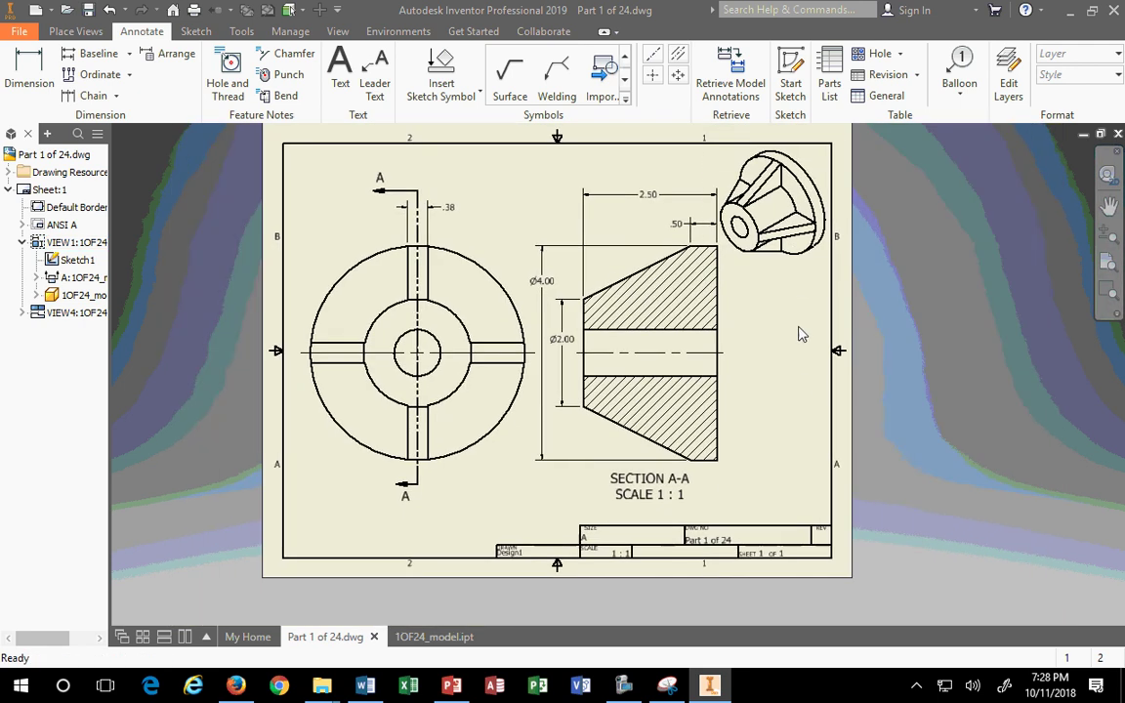
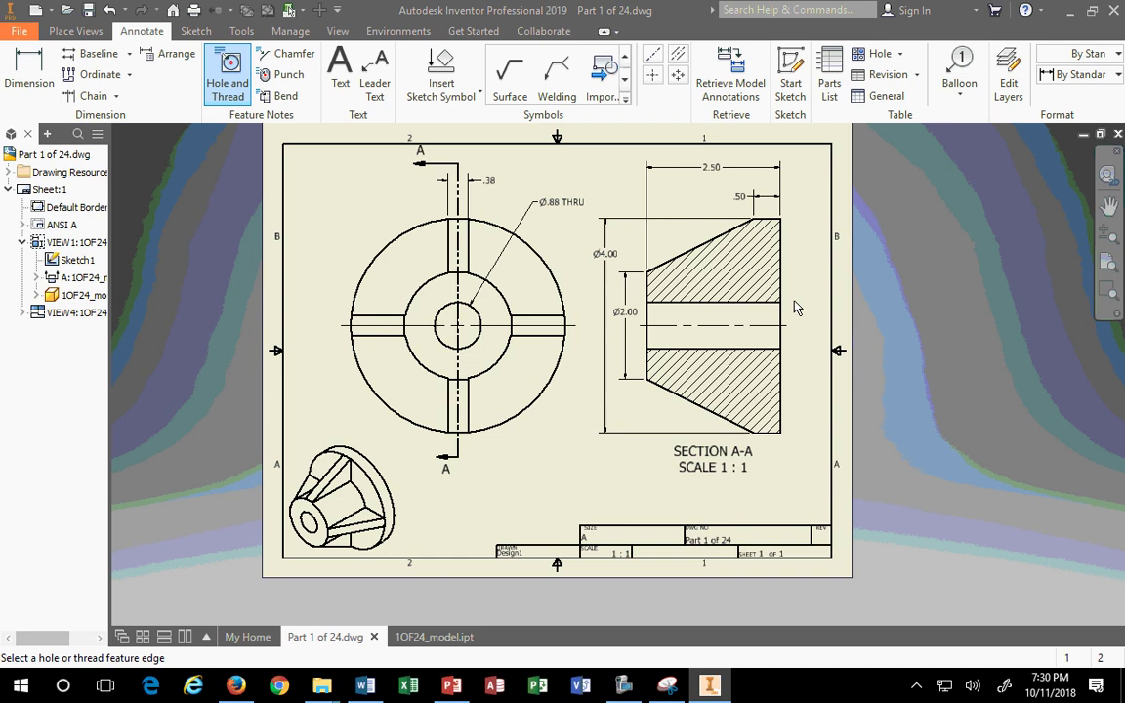
Arrange the drawing side by side with the Snipping Tool reference sketch, keeping the whole sheet in view for comparison.
drag(591, 10, 3, 227)
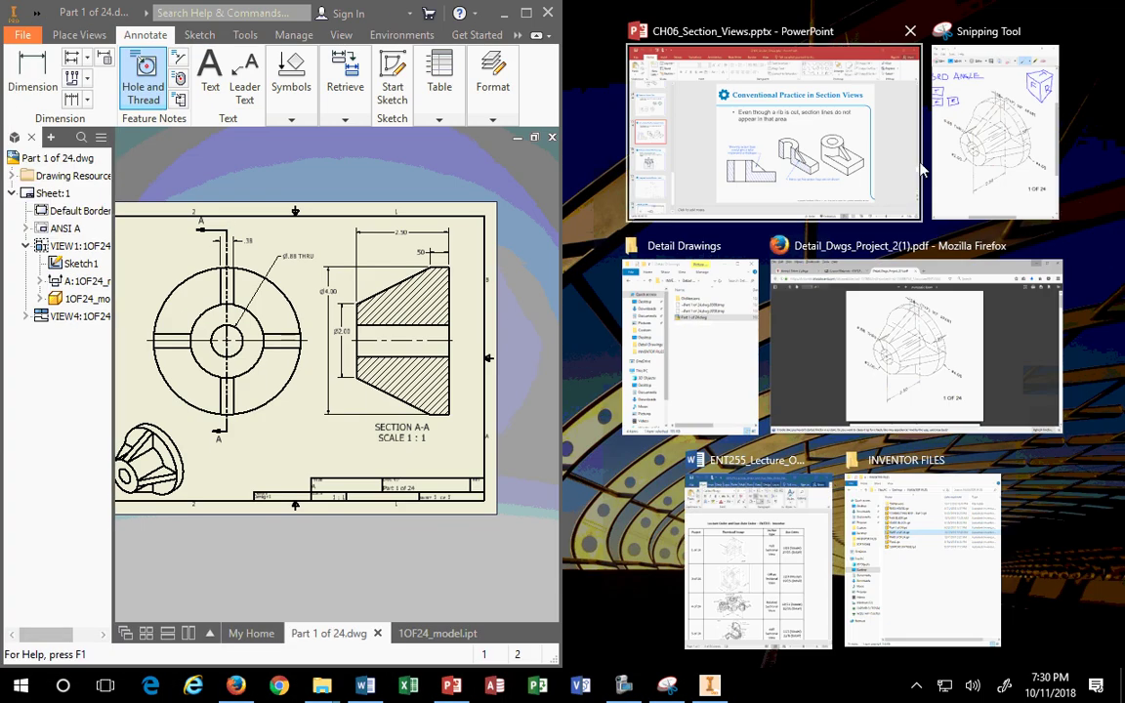
click(995, 132)
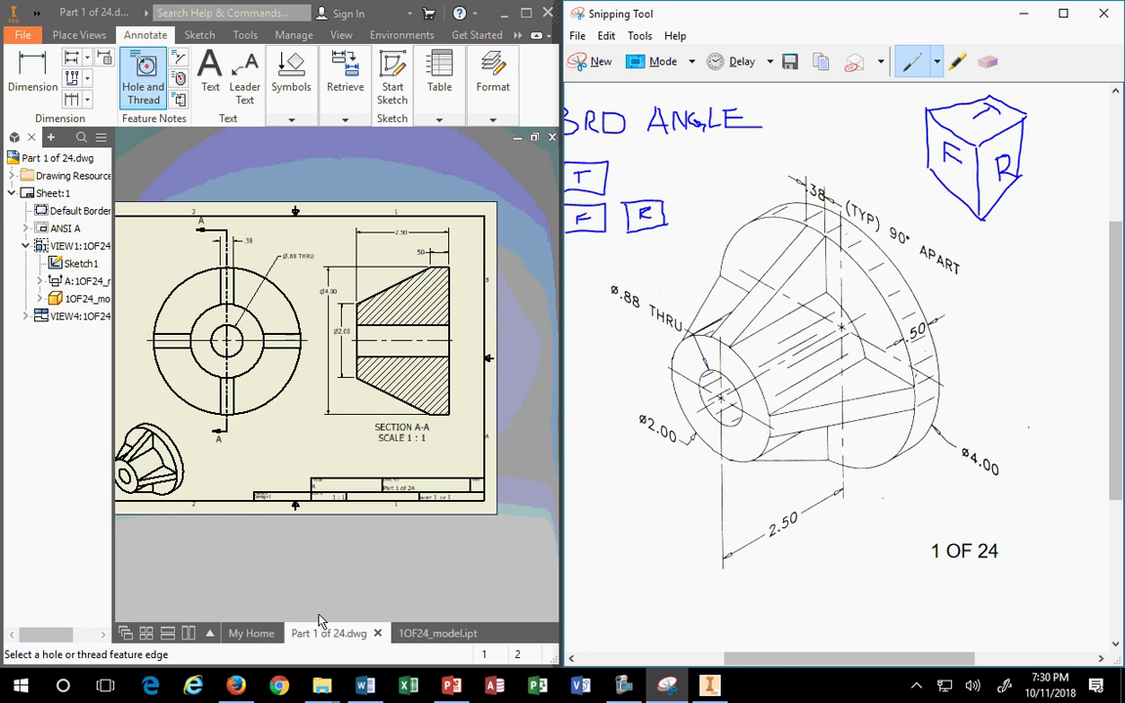
mouse_move(306, 572)
middle_down()
mouse_move(393, 567)
mouse_move(356, 572)
middle_up()
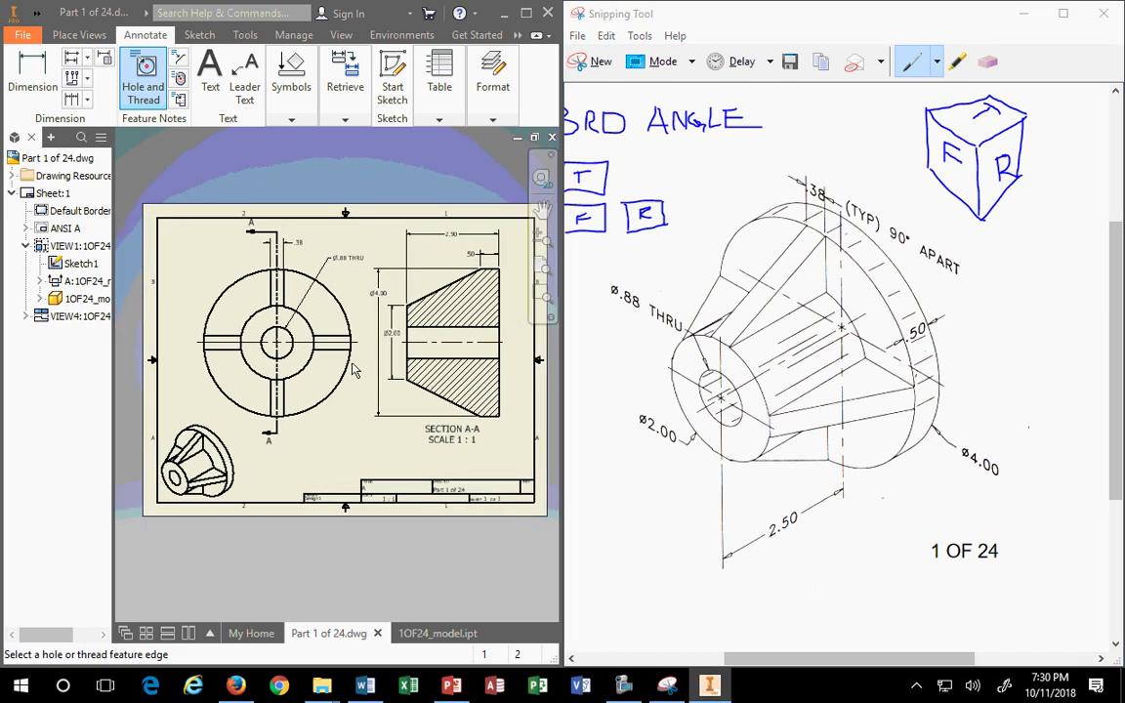
Cross out the .38, Ø.88 and Ø2.00 dimensions on the Snipping Tool reference sketch with the red pen.
click(910, 64)
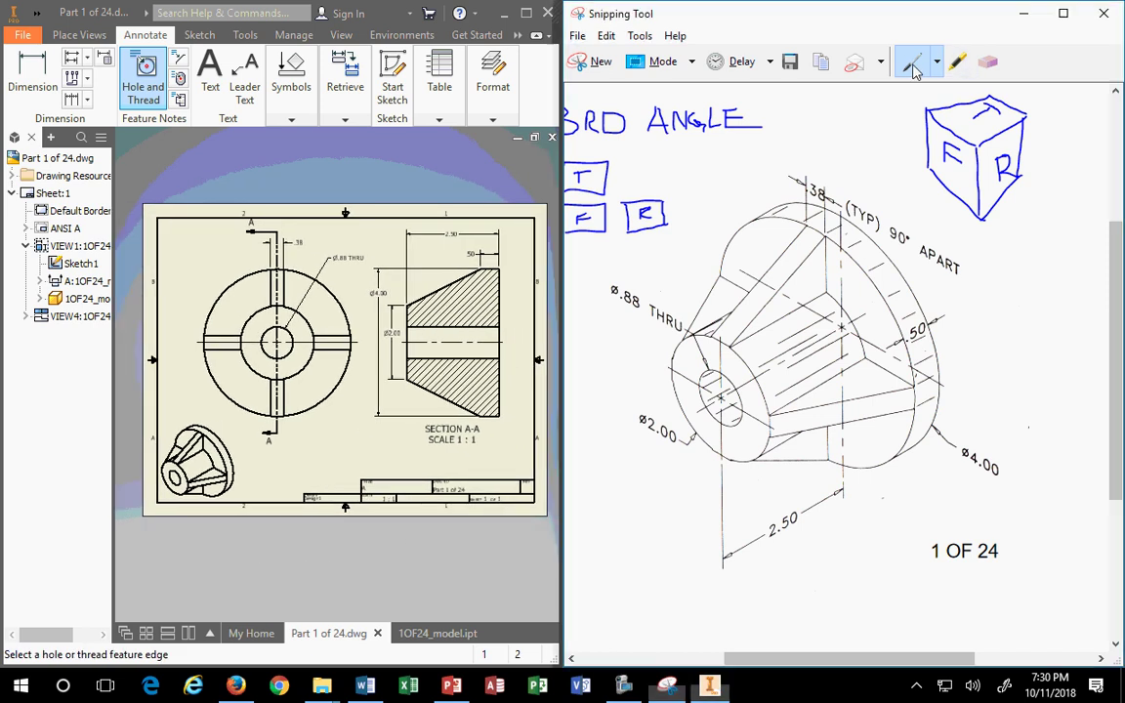
click(936, 62)
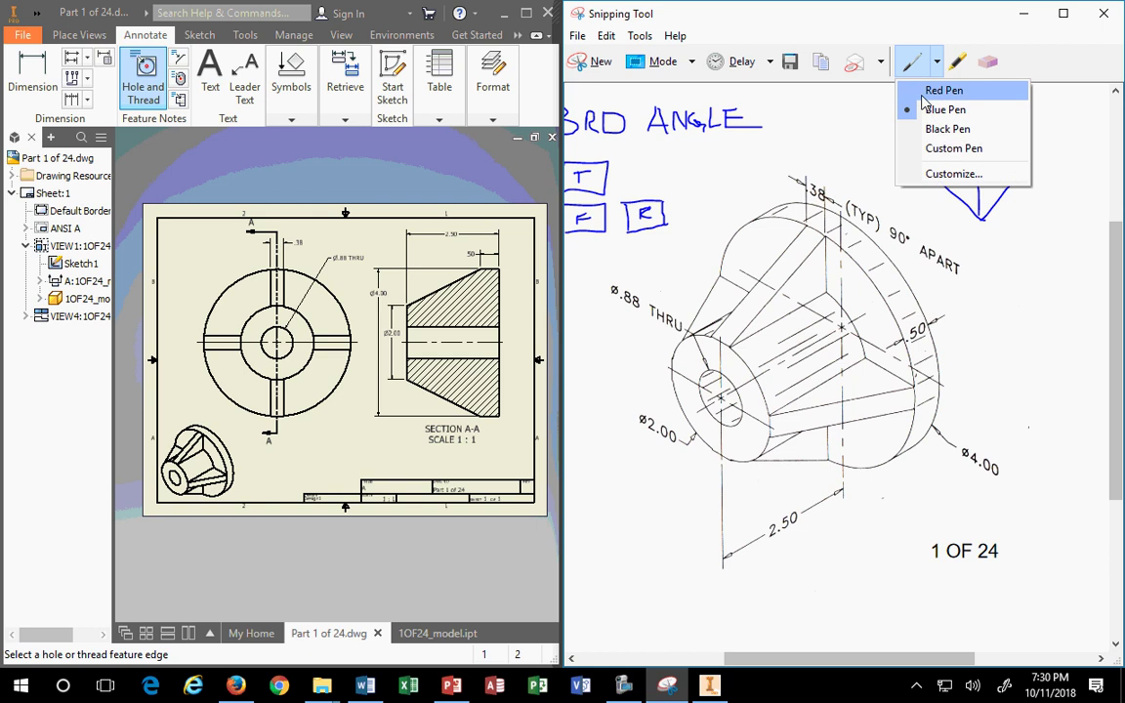
click(942, 91)
mouse_move(809, 170)
mouse_down()
mouse_move(838, 203)
mouse_move(801, 210)
mouse_up()
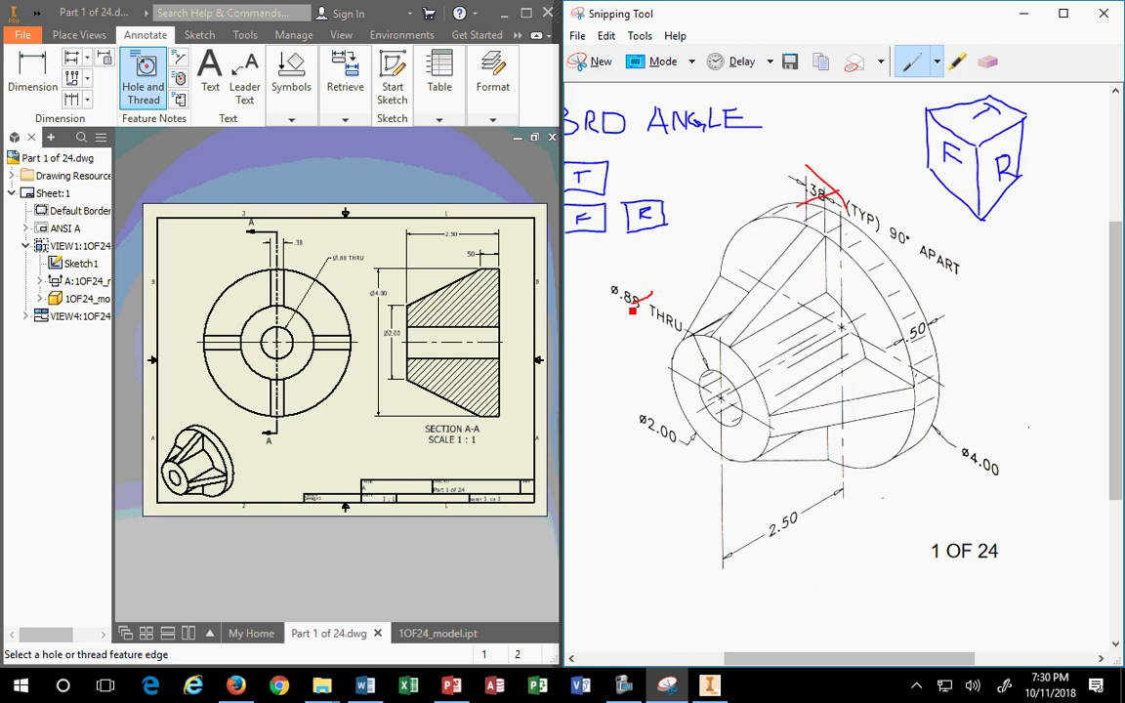
drag(632, 310, 613, 315)
drag(611, 287, 660, 331)
mouse_move(639, 408)
mouse_down()
mouse_move(673, 448)
mouse_move(629, 446)
mouse_up()
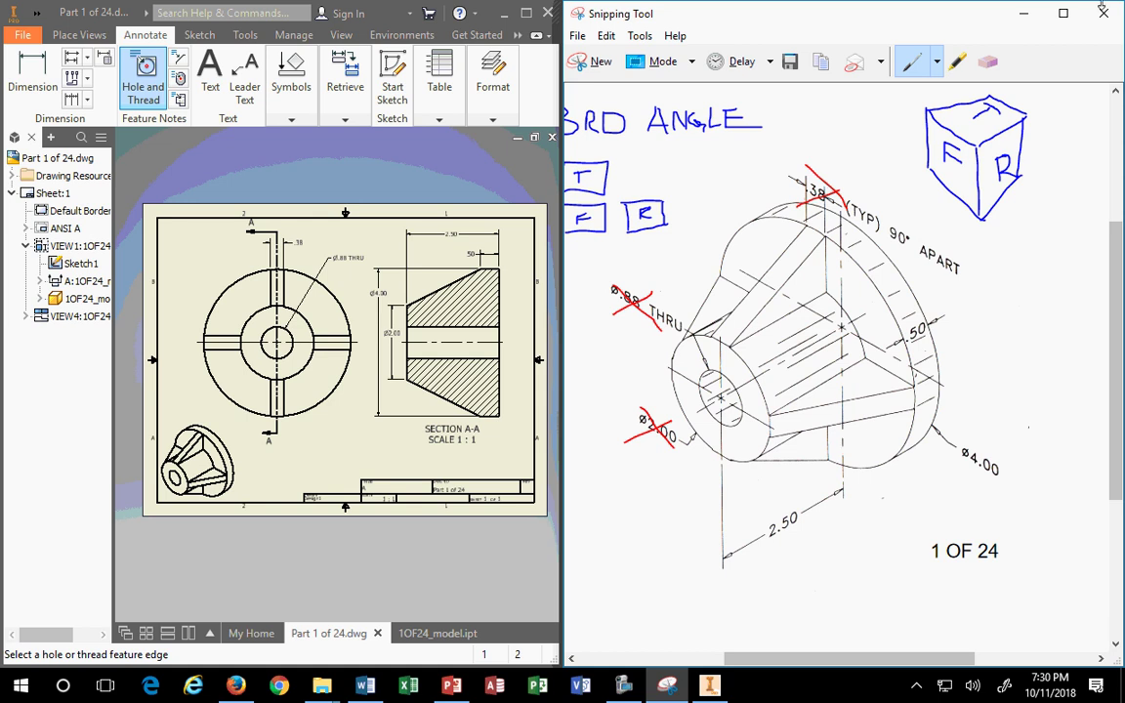
Return to the full-screen Inventor drawing and delete the Ø4.00 and Ø2.00 dimensions from section view A-A.
double_click(475, 12)
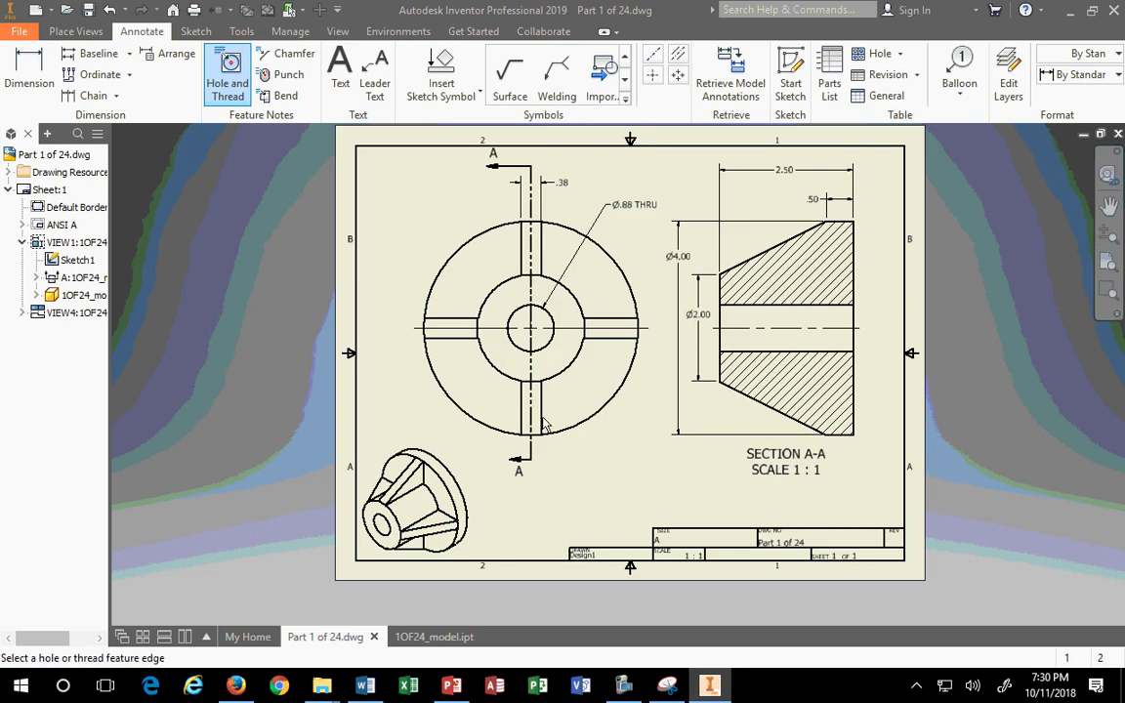
key(Escape)
click(686, 258)
key(Delete)
click(700, 305)
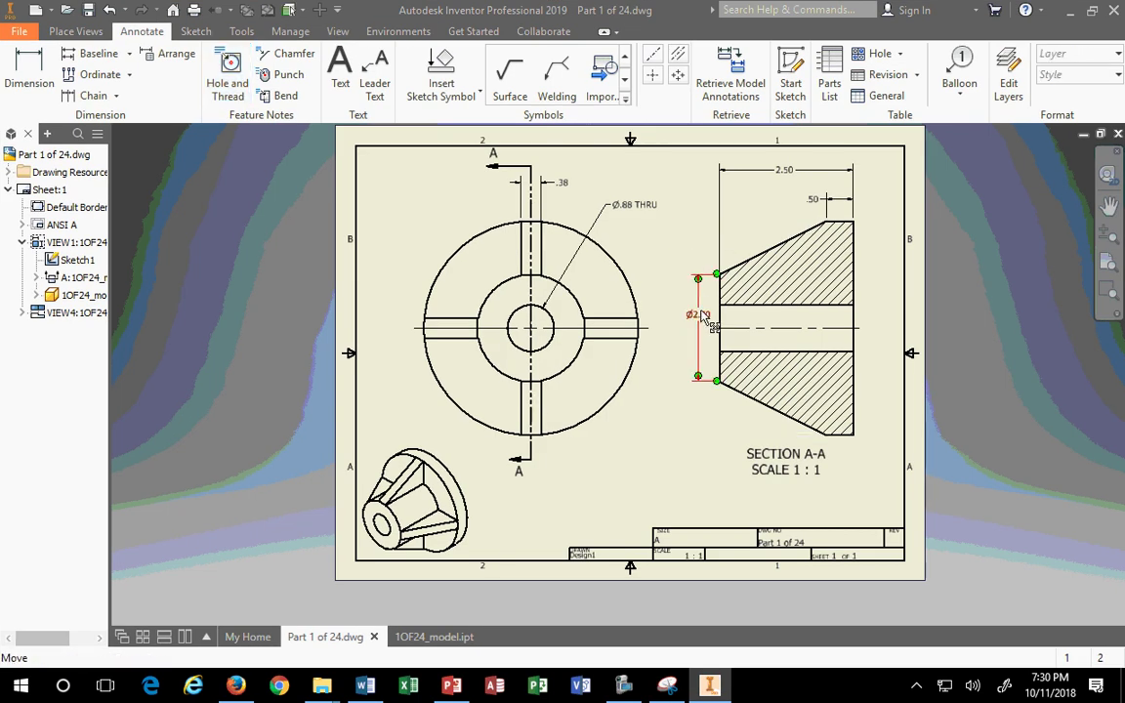
key(Delete)
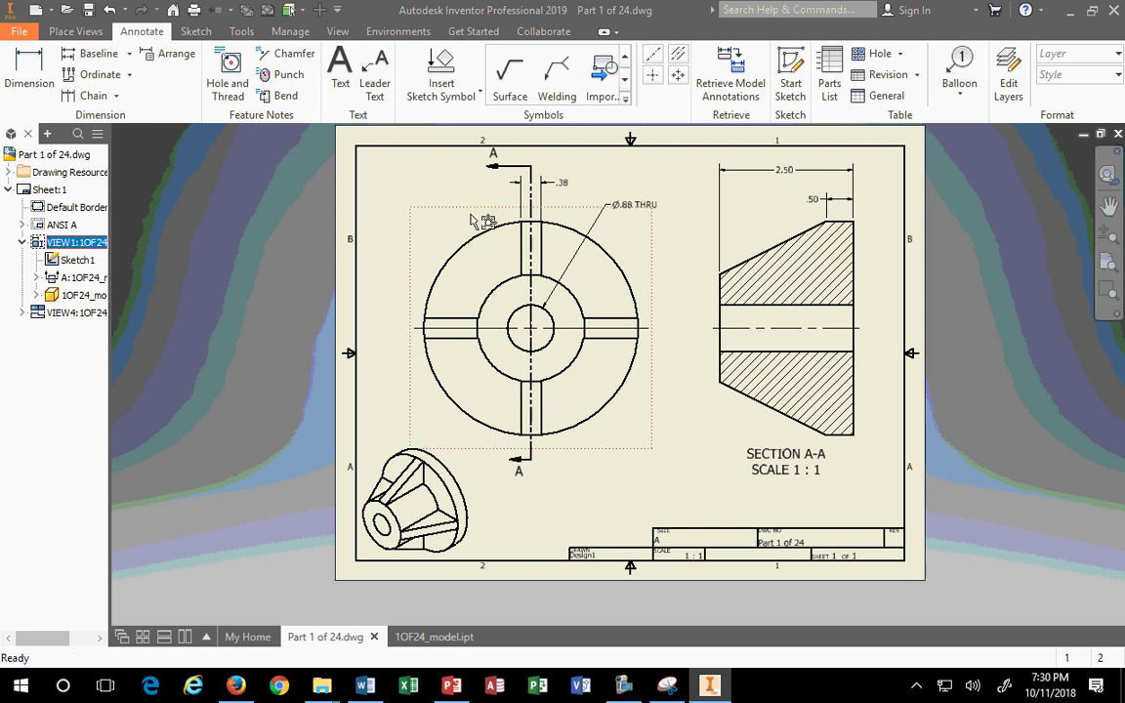
Retrieve the Ø4.00, Ø2.00 and Ø.88 model dimensions into the circular front view.
right_click(475, 146)
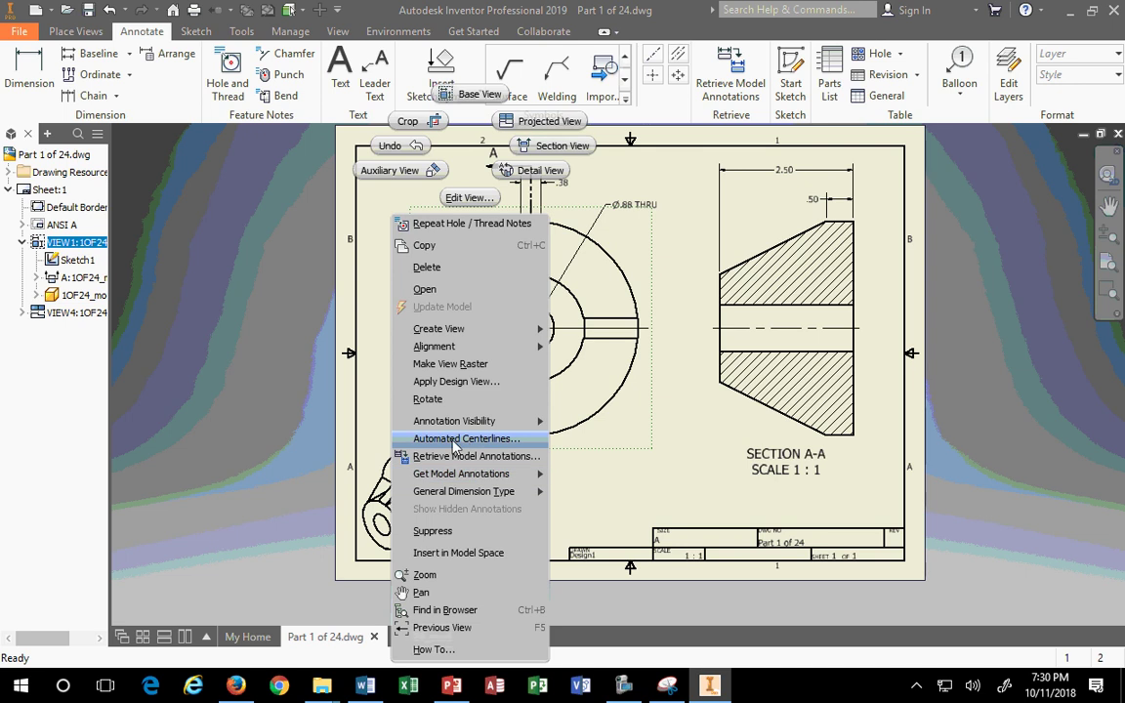
click(415, 456)
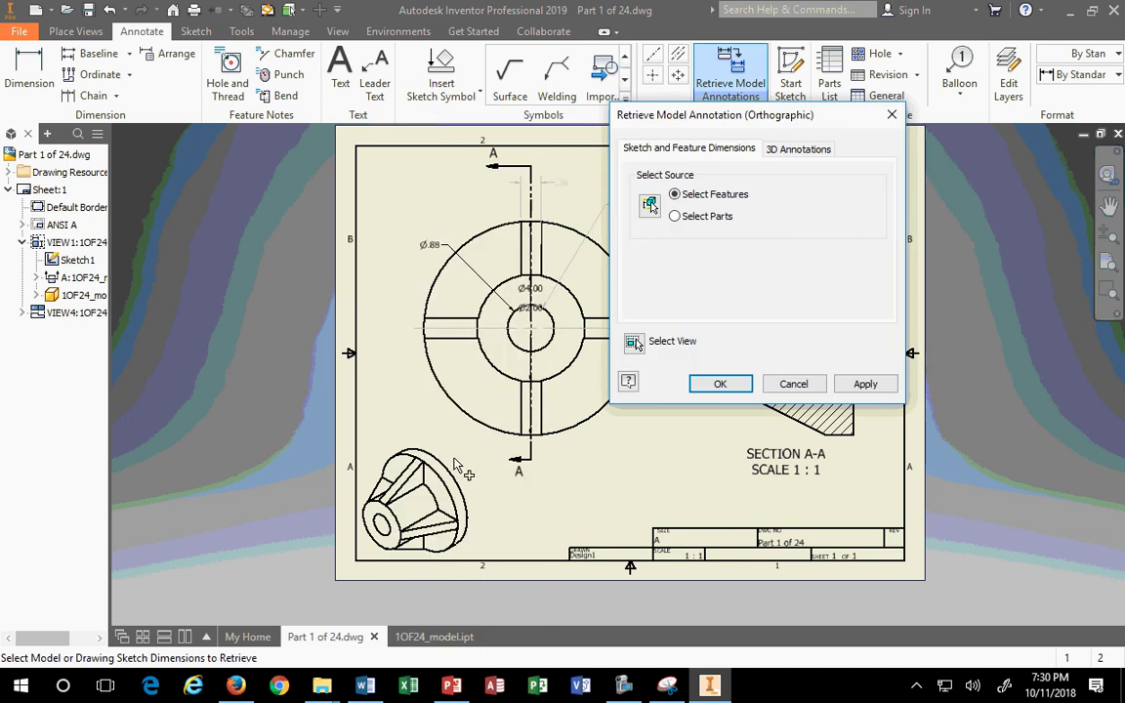
click(847, 387)
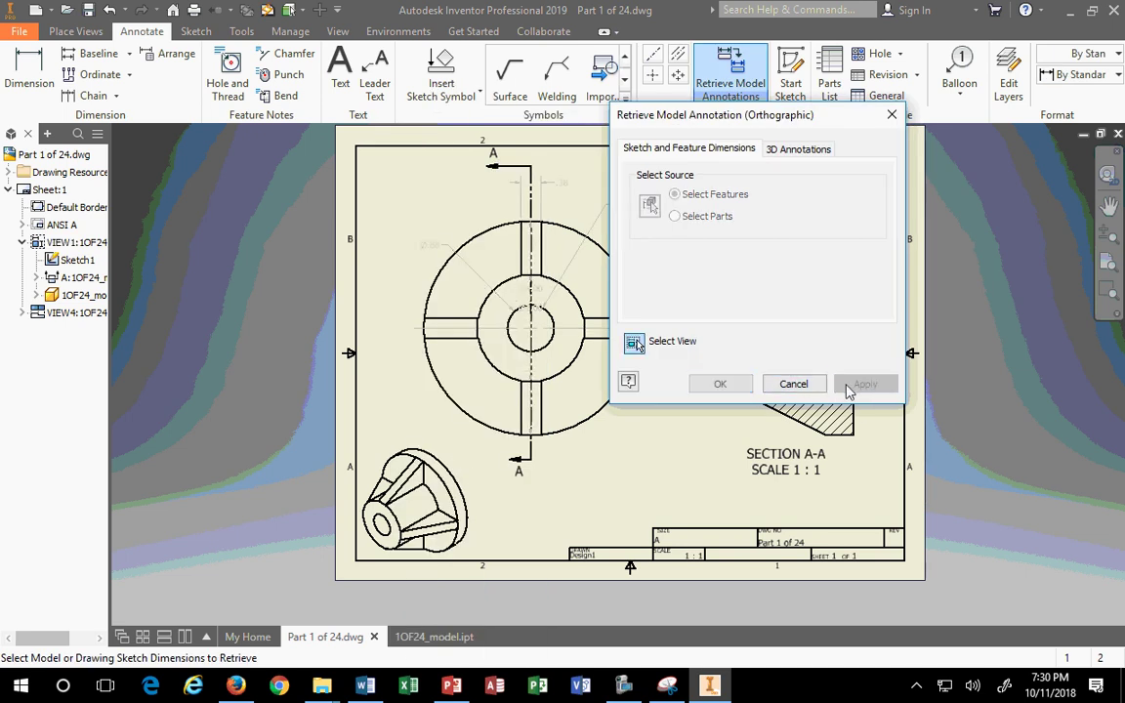
click(793, 383)
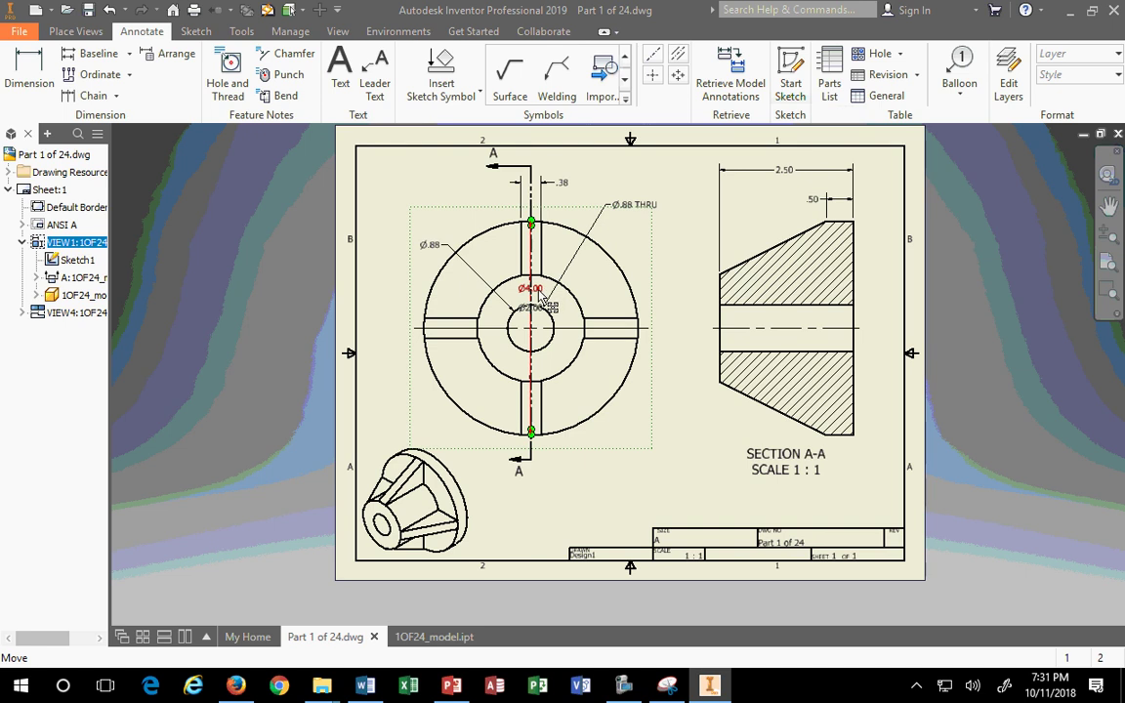
Place the Ø4.00 and Ø2.00 dimensions to the left of the front view and delete its retrieved Ø.88 dimension, keeping the Ø.88 THRU note.
drag(527, 291, 388, 296)
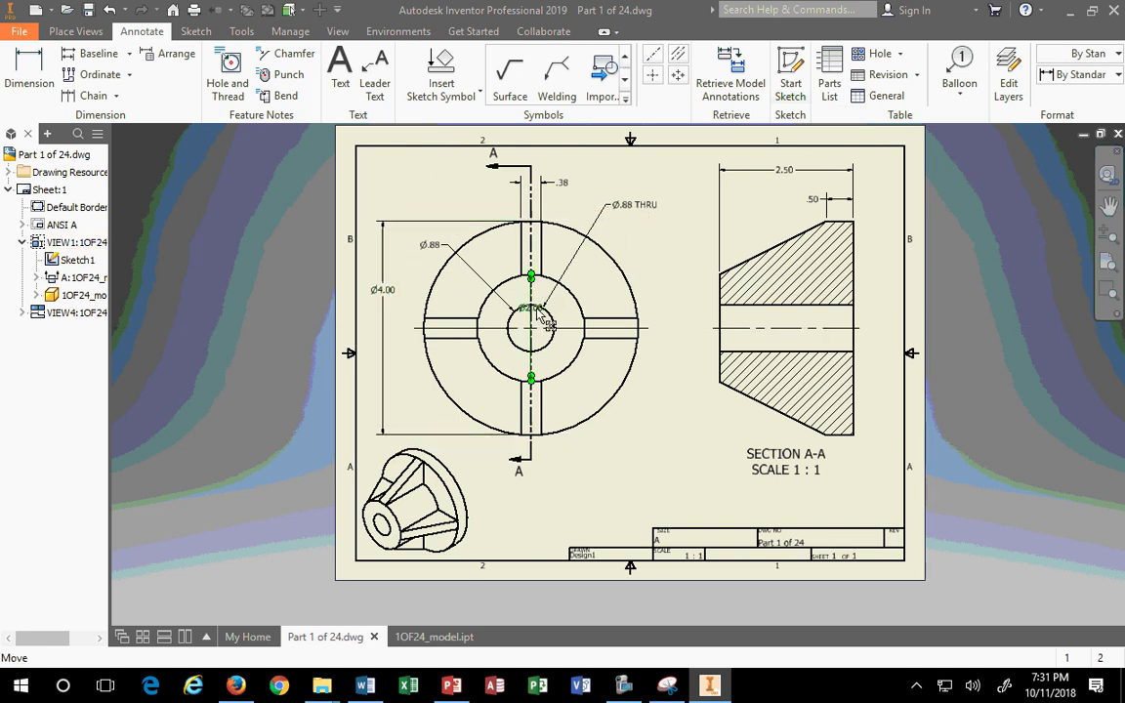
drag(530, 308, 408, 317)
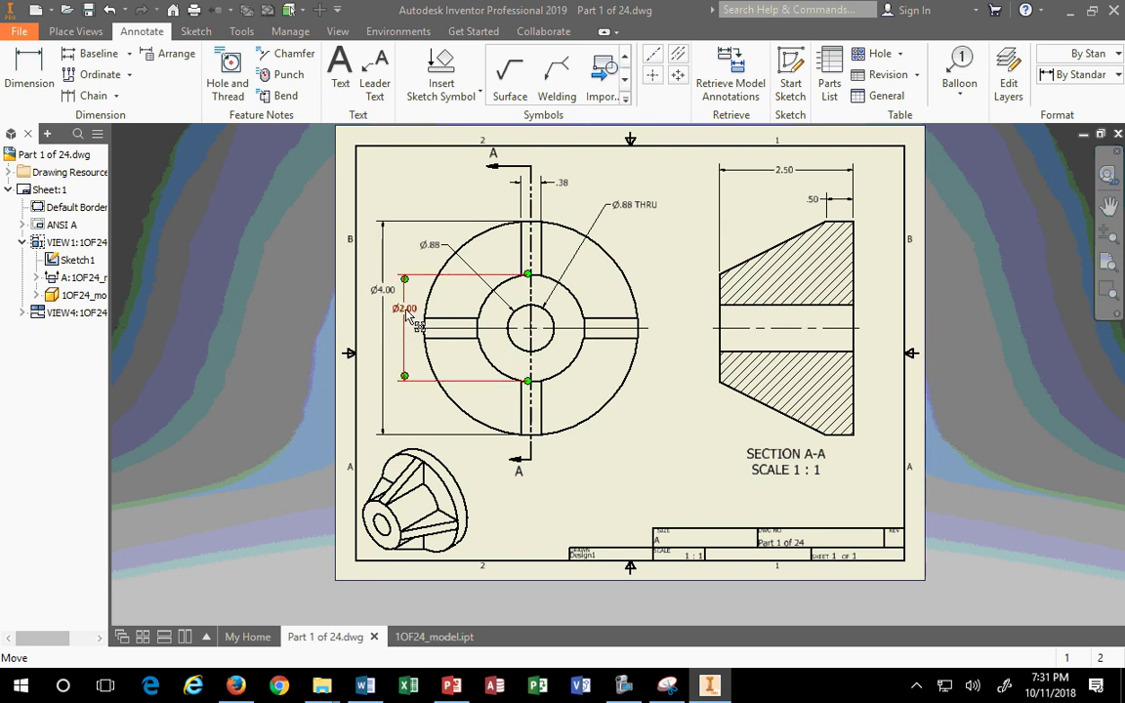
scroll(526, 346, up, 3)
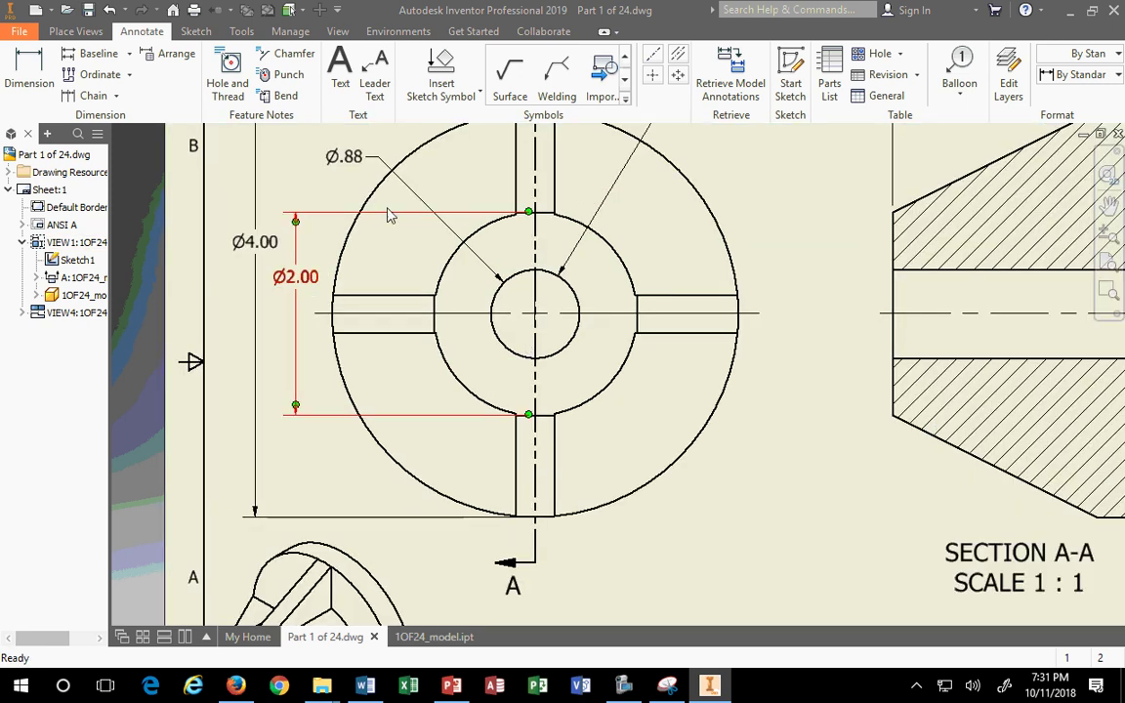
scroll(401, 208, up, 2)
scroll(466, 259, down, 6)
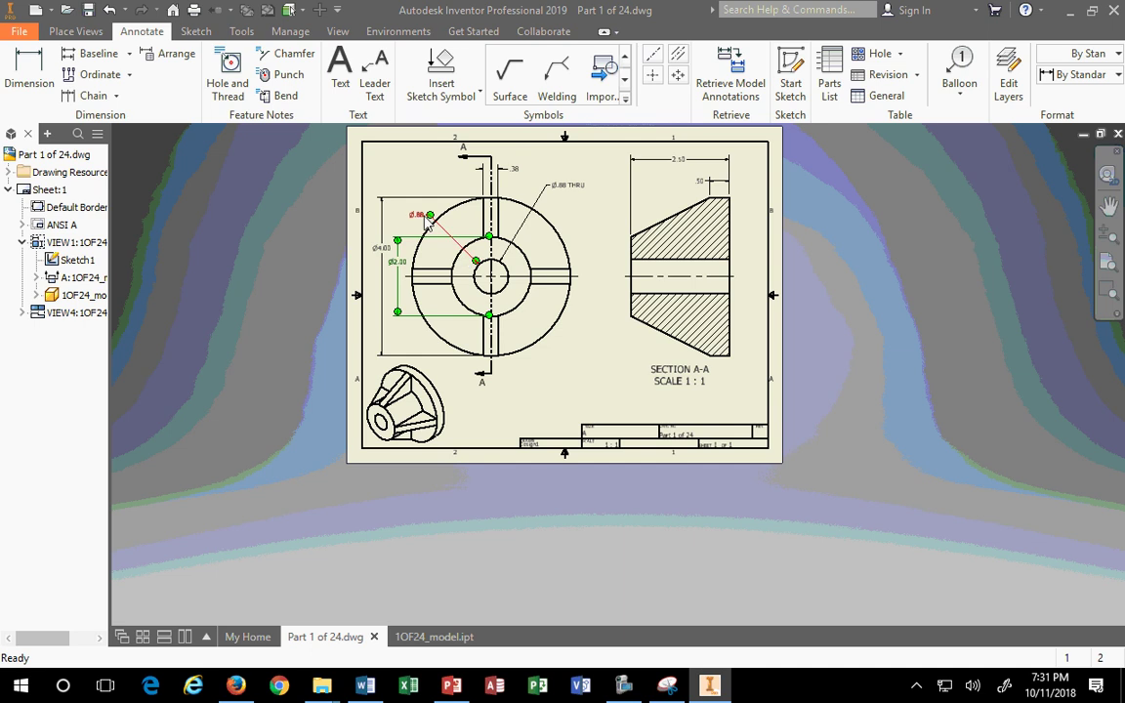
click(423, 218)
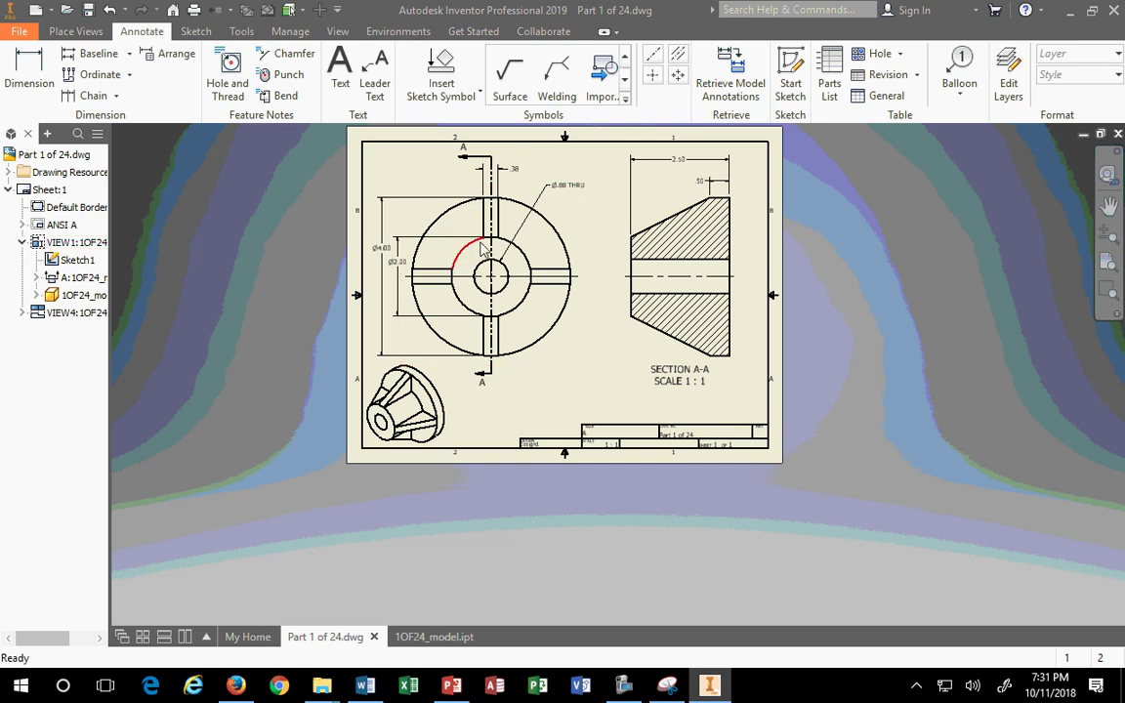
scroll(471, 362, up, 3)
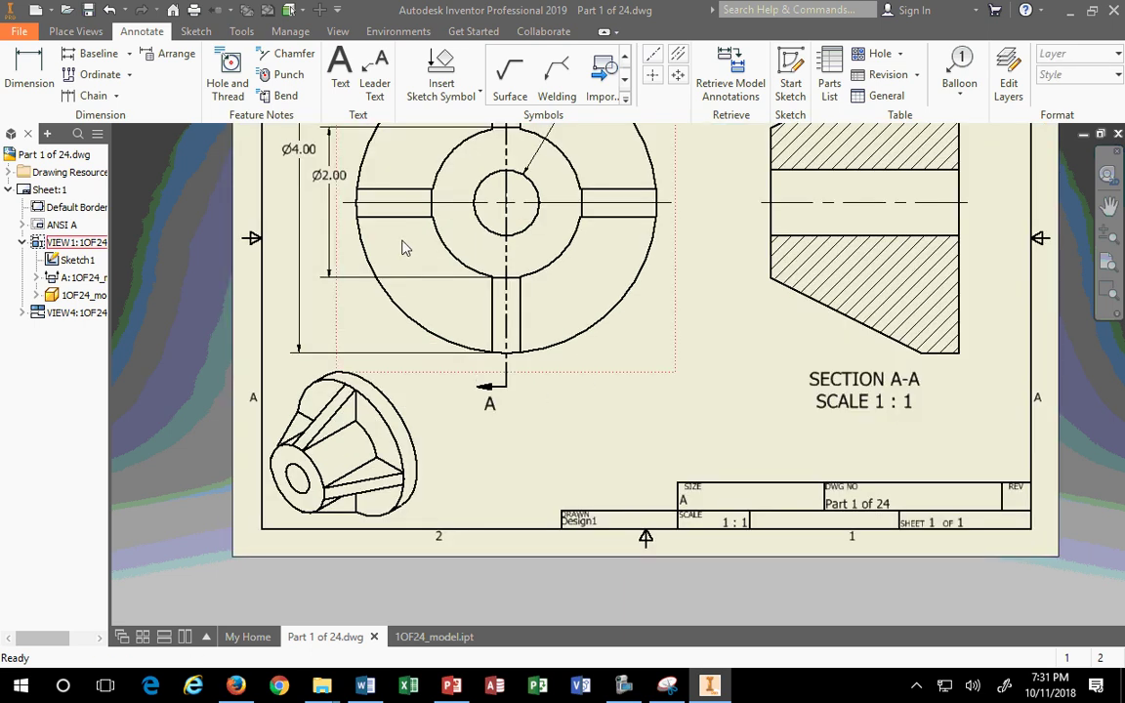
scroll(391, 239, down, 4)
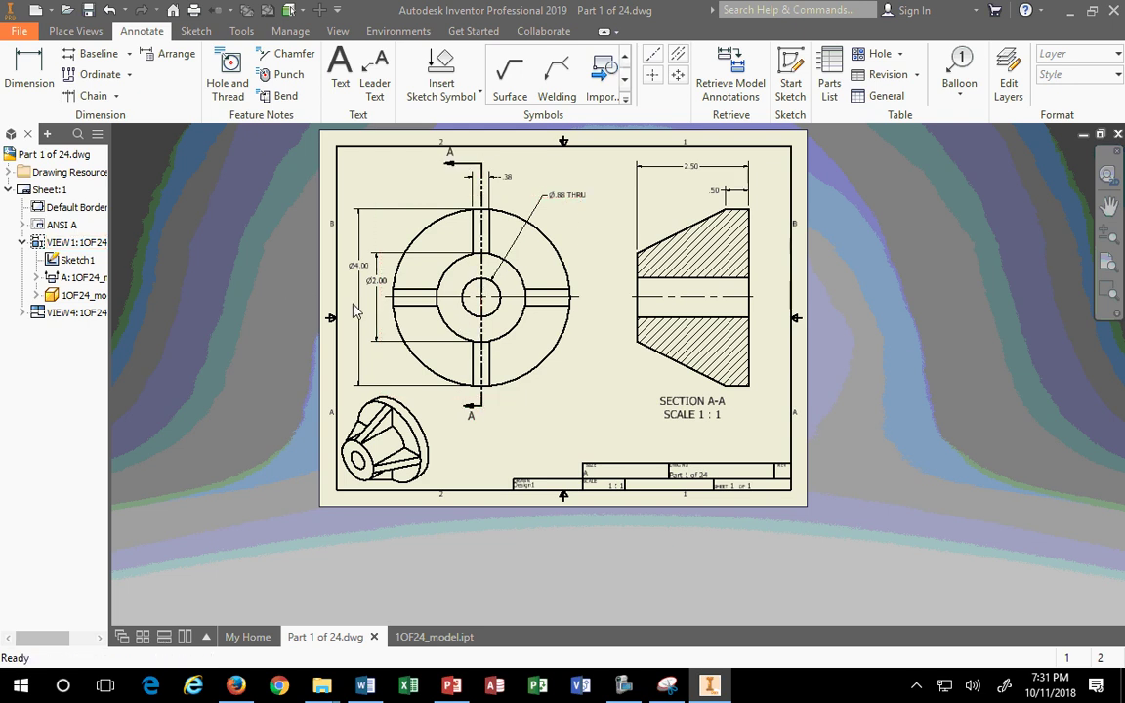
Turn the Leader option on for the front view's Ø2.00 dimension and switch it back off.
right_click(375, 283)
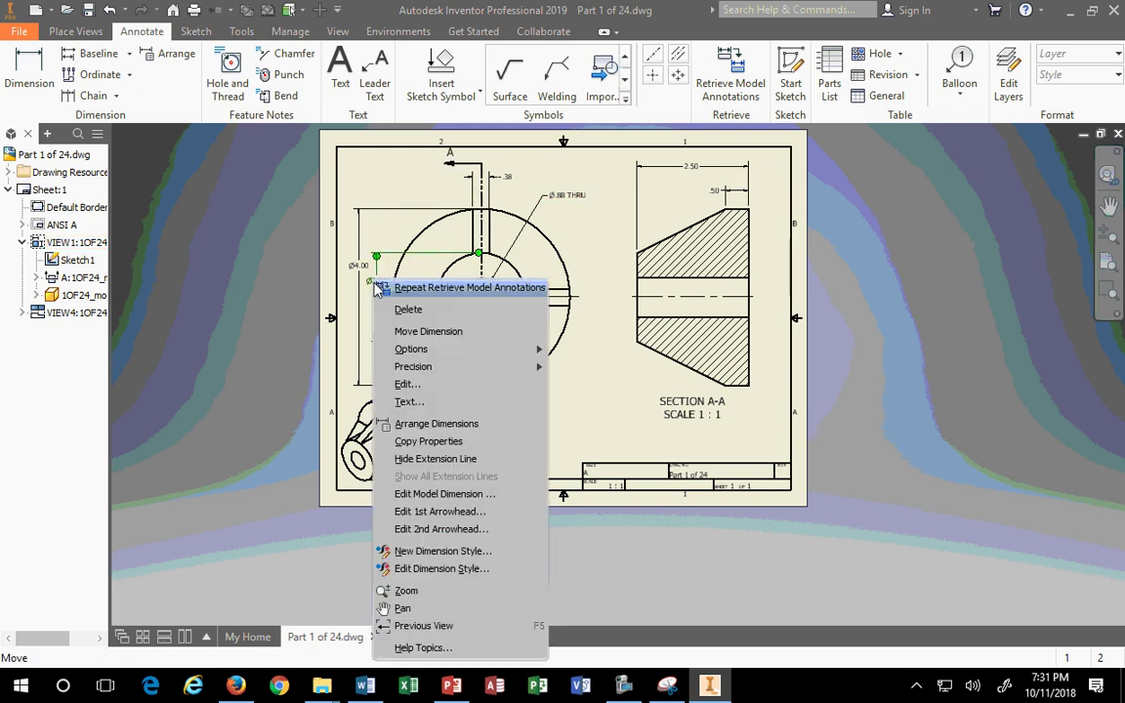
mouse_move(434, 353)
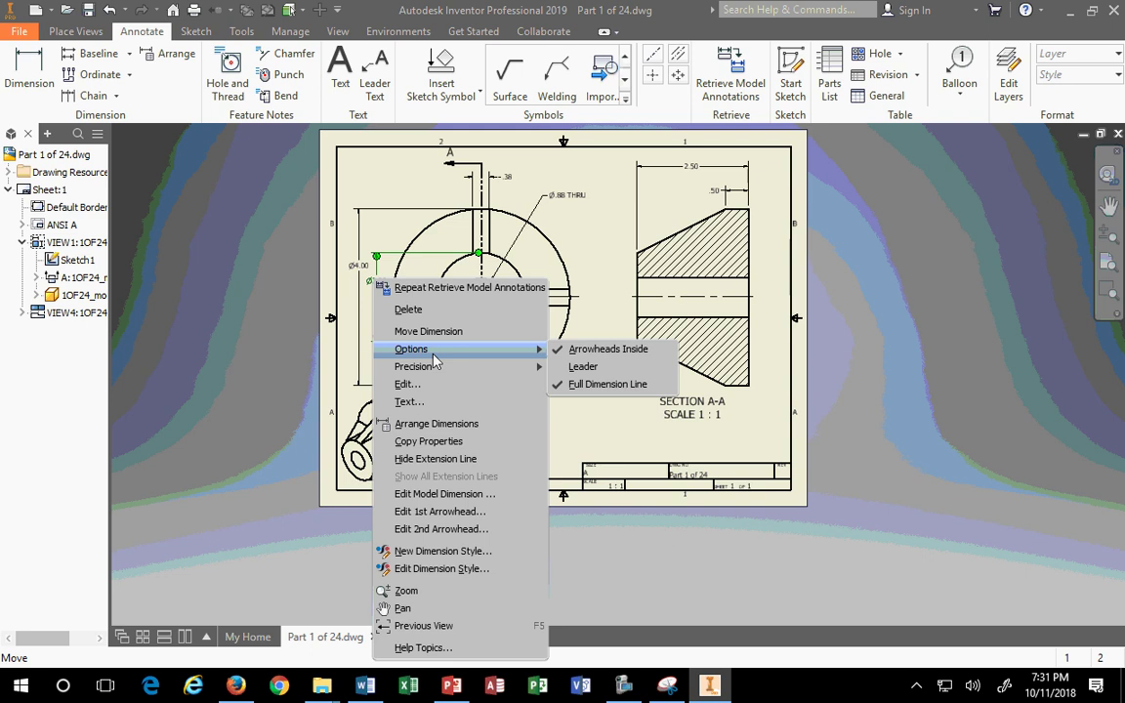
click(591, 369)
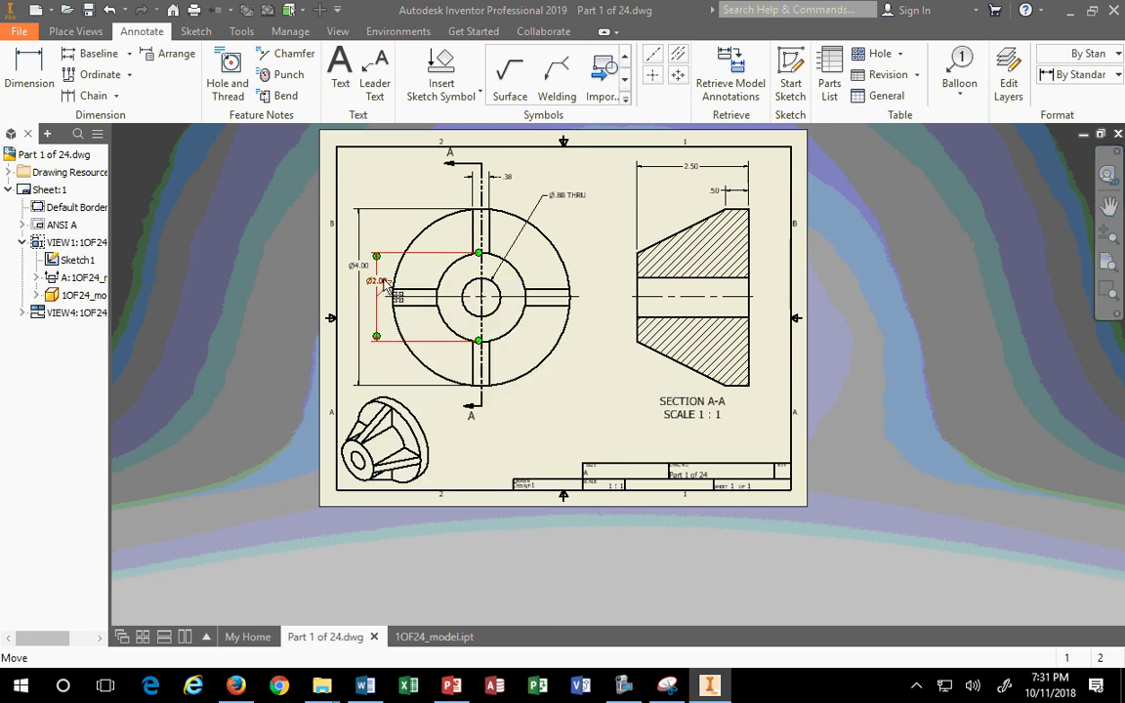
scroll(383, 298, down, 3)
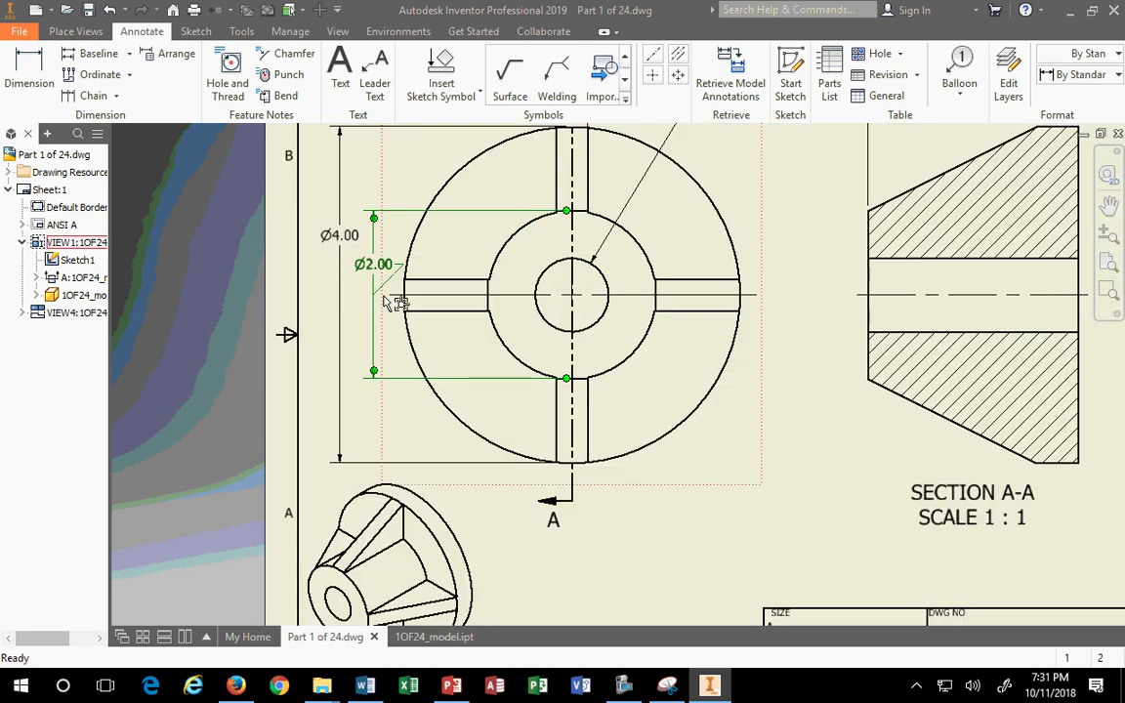
right_click(388, 264)
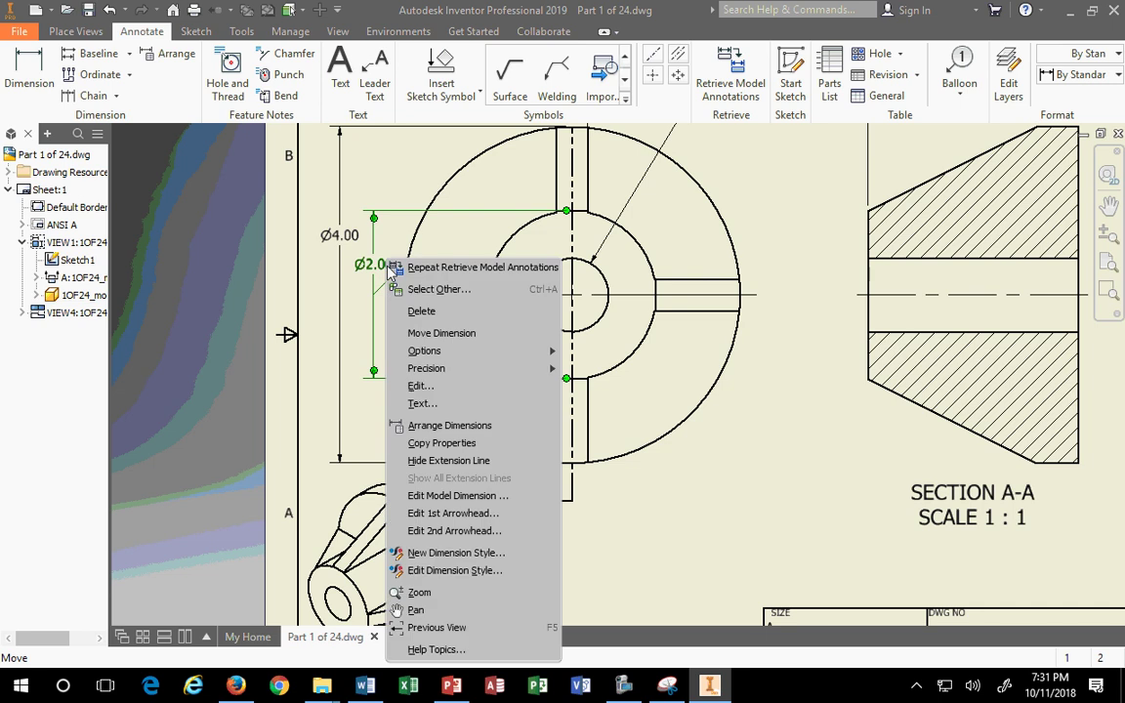
mouse_move(489, 357)
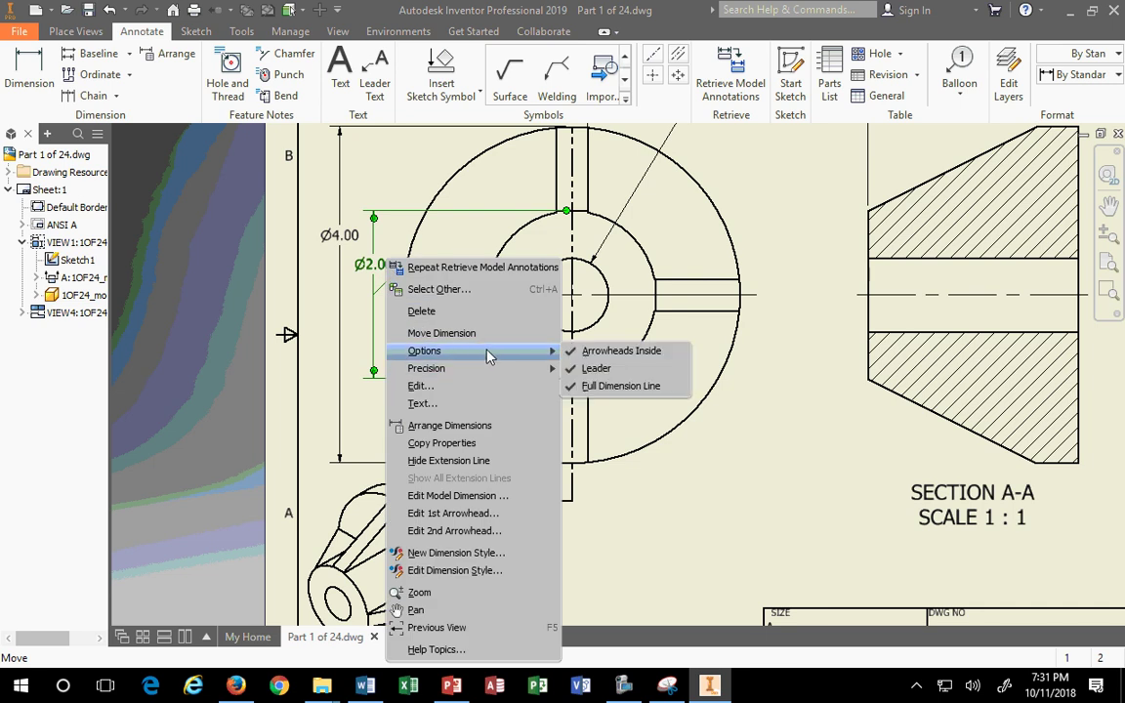
click(594, 369)
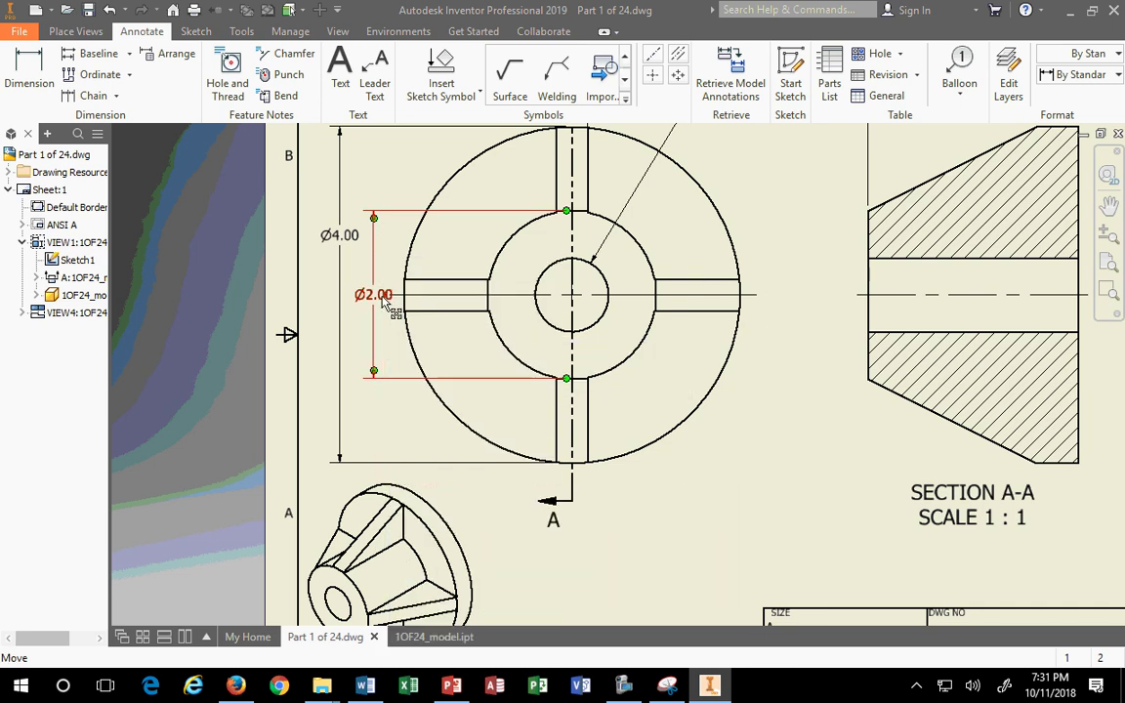
Turn the Arrowheads Inside option off for the Ø2.00 dimension and switch it back on.
right_click(377, 285)
mouse_move(466, 354)
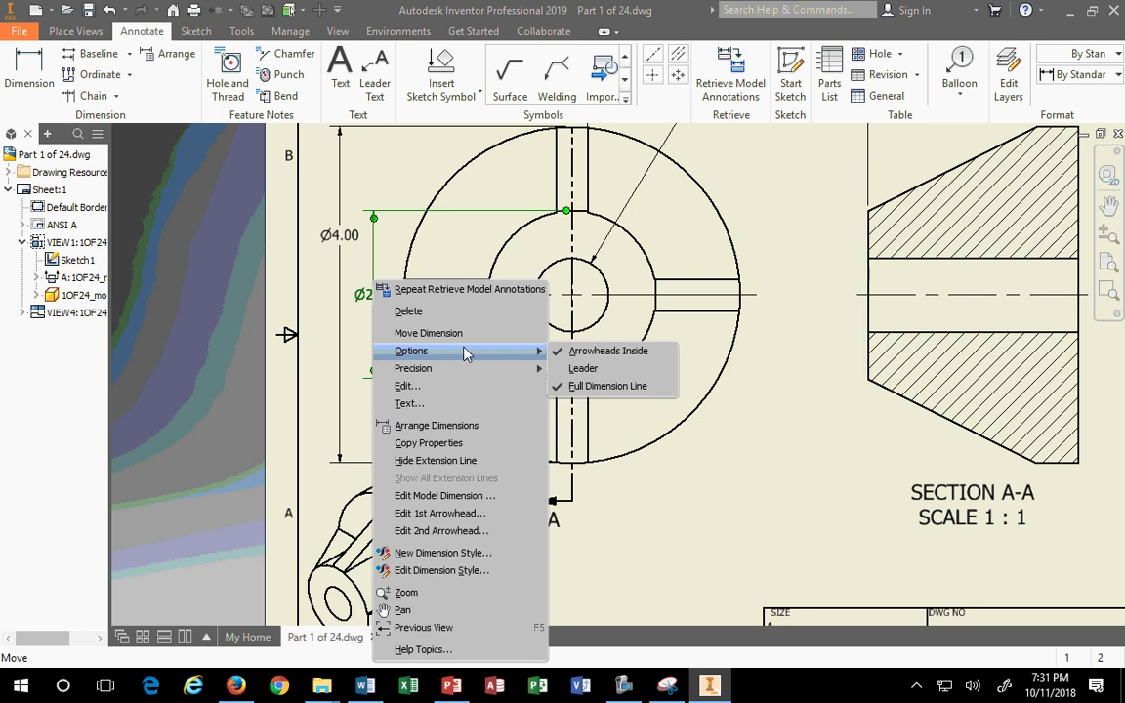
click(582, 353)
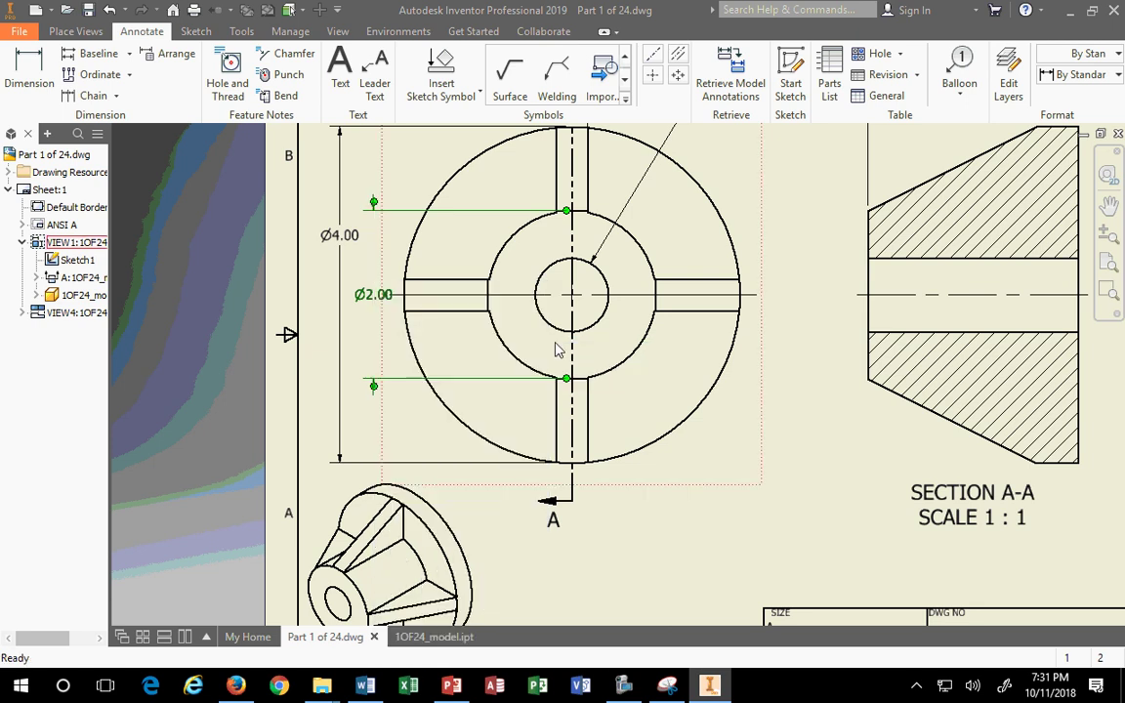
right_click(375, 284)
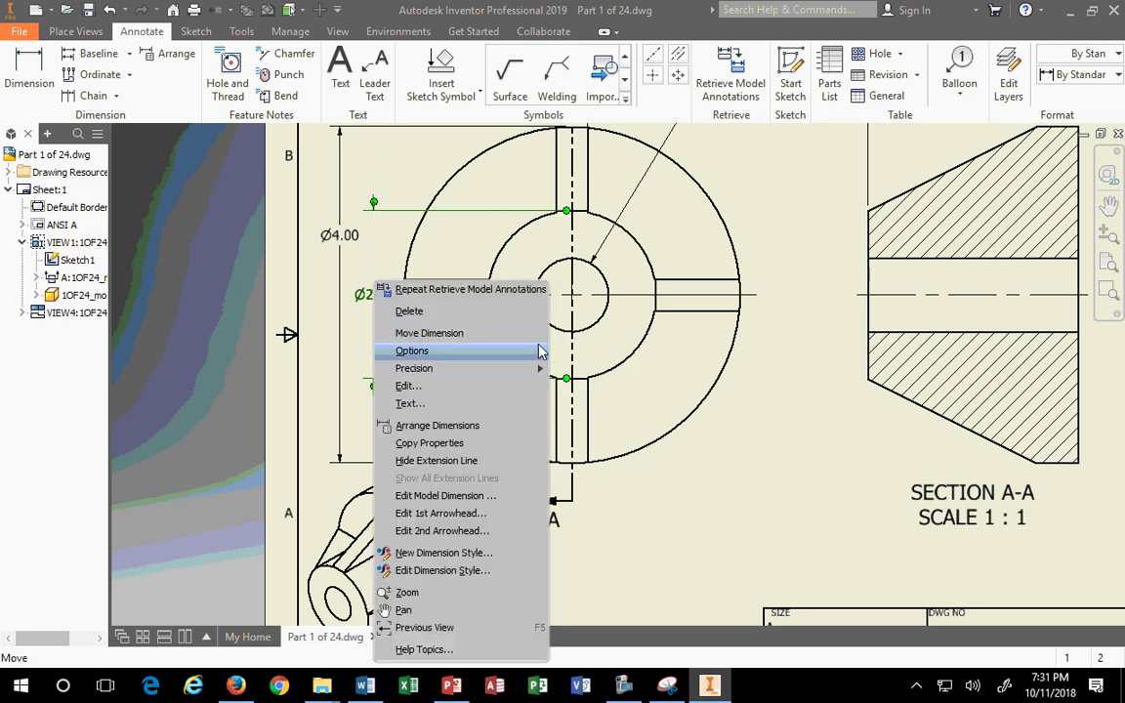
mouse_move(463, 352)
click(579, 353)
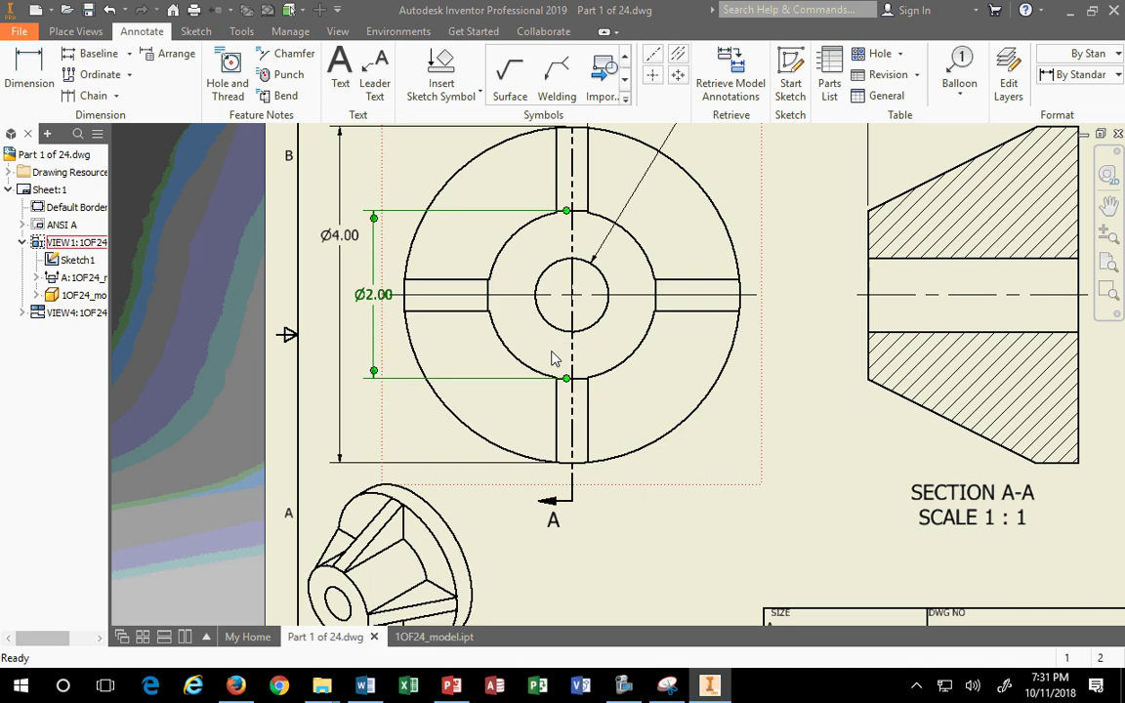
right_click(380, 304)
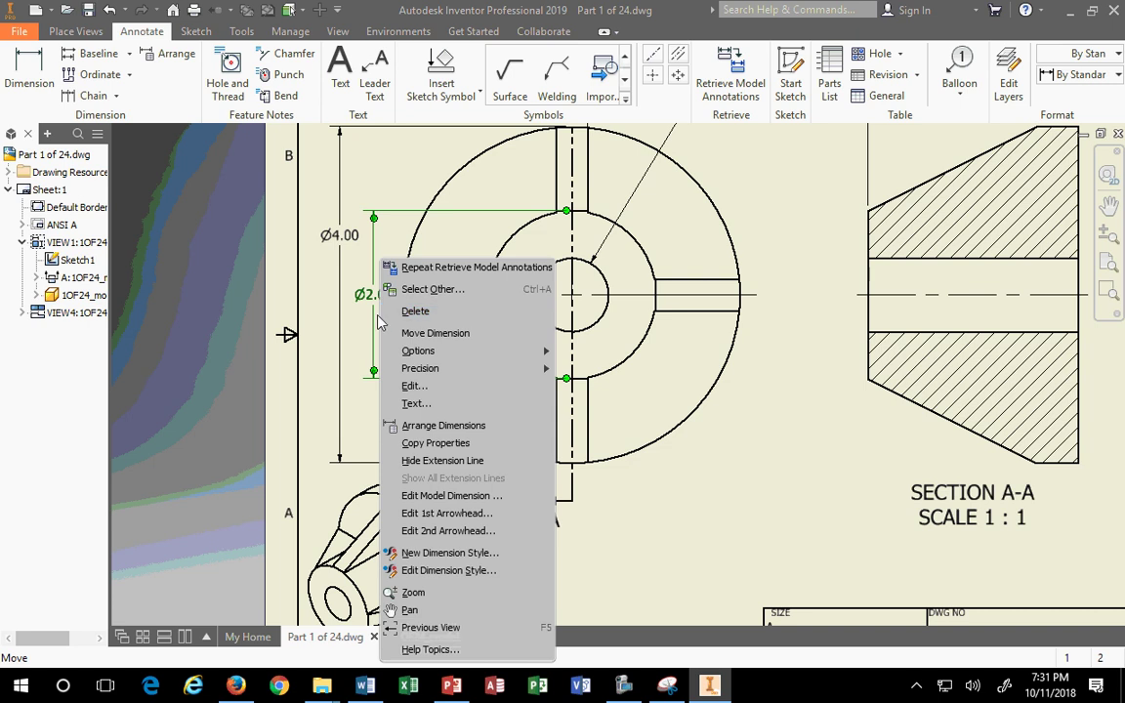
click(244, 330)
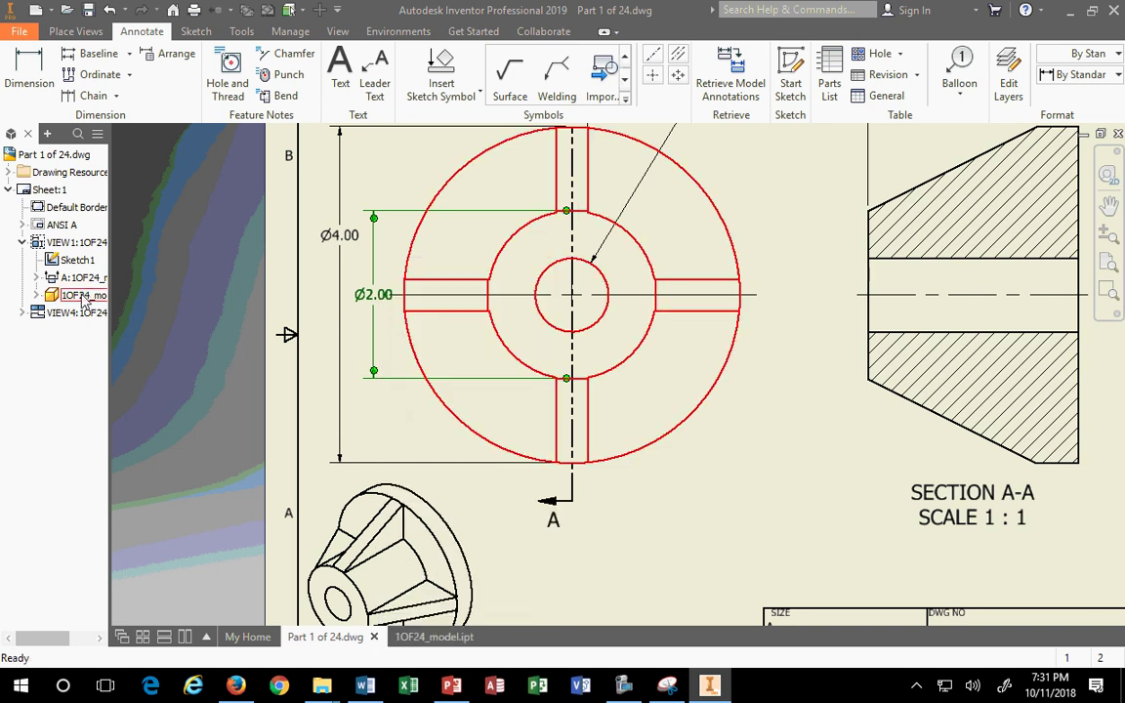
Open the 1OF24_model part from the drawing and move its End of Part marker directly after Revolution1.
right_click(83, 298)
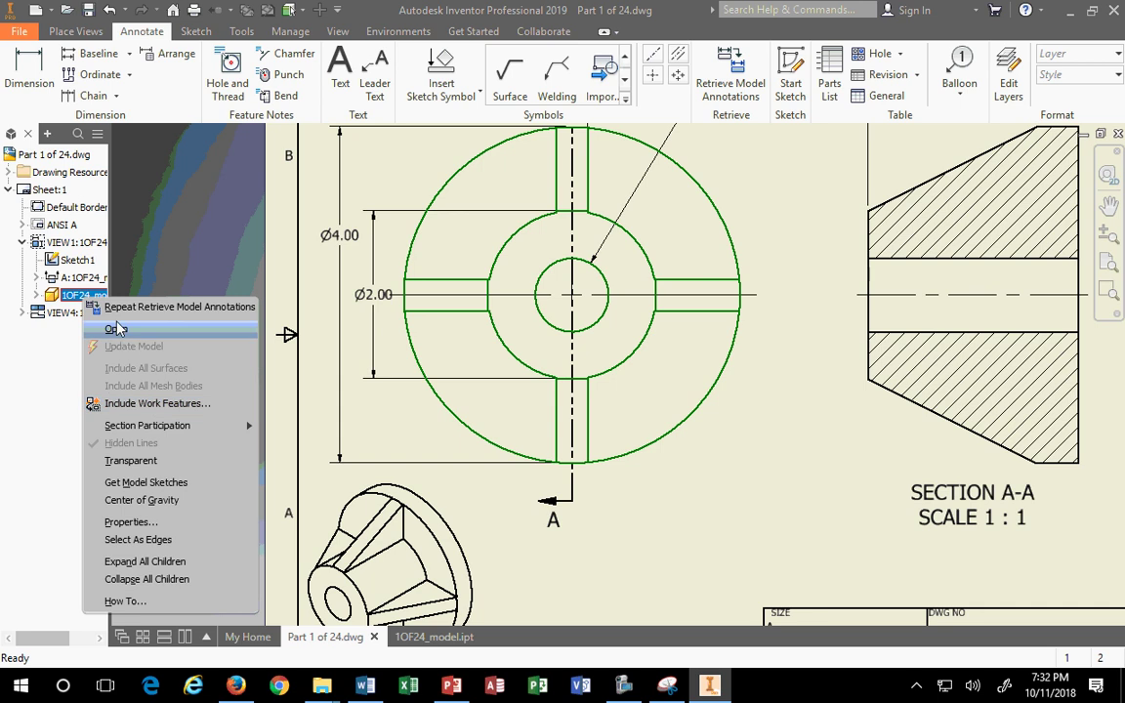
click(115, 329)
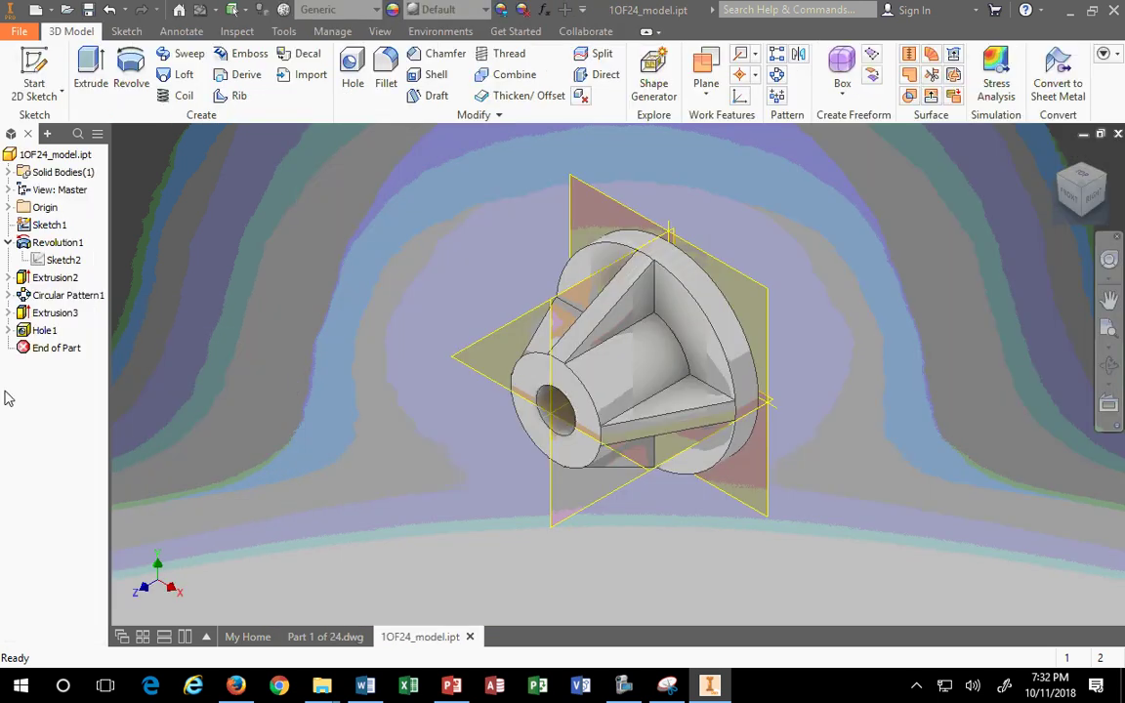
drag(64, 296, 68, 269)
Open Revolution1's sketch to examine its dimensions, and close the part without saving.
click(58, 242)
right_click(63, 244)
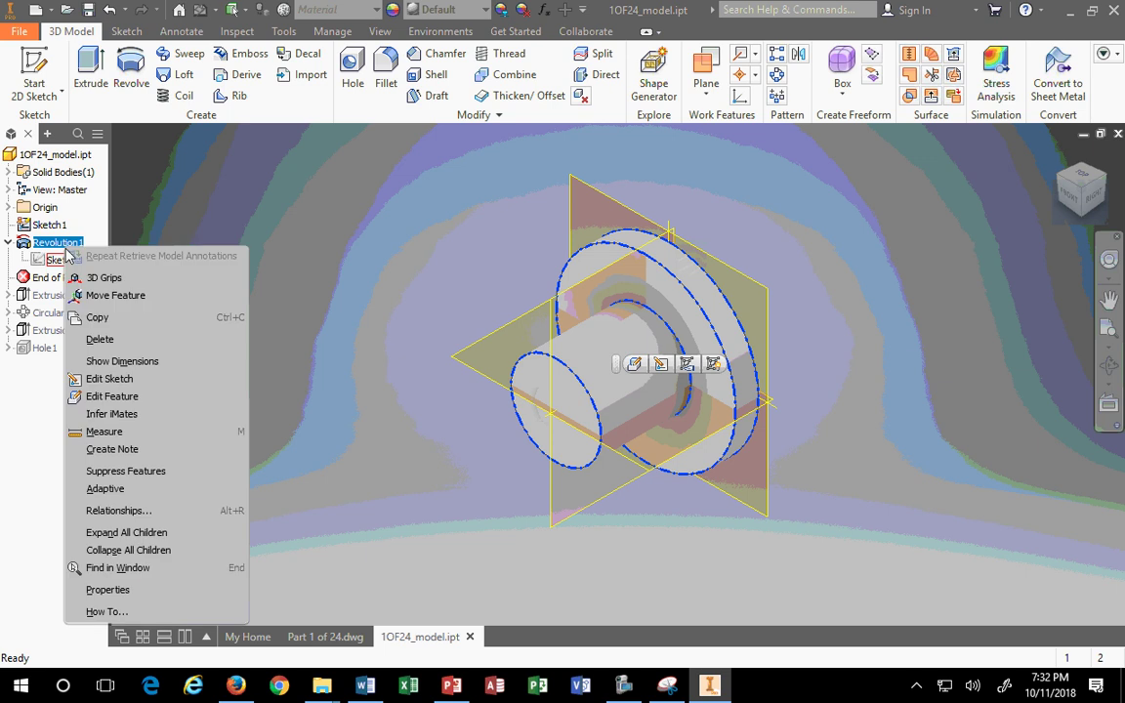
click(108, 380)
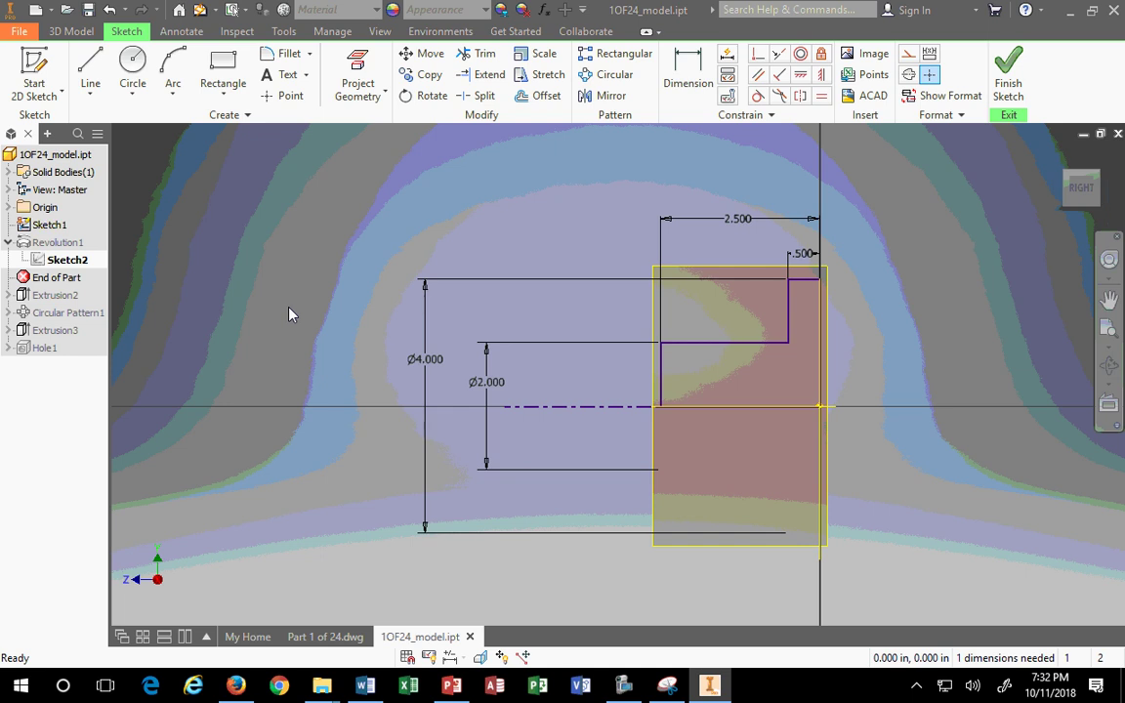
click(1118, 134)
click(460, 378)
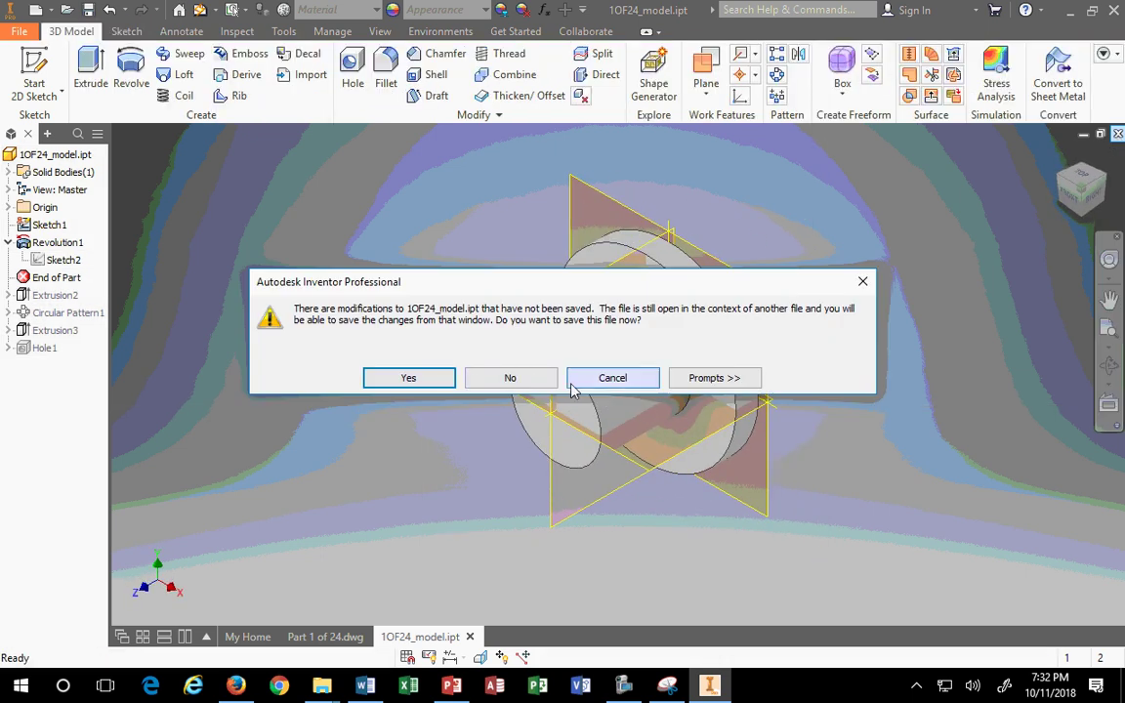
click(510, 378)
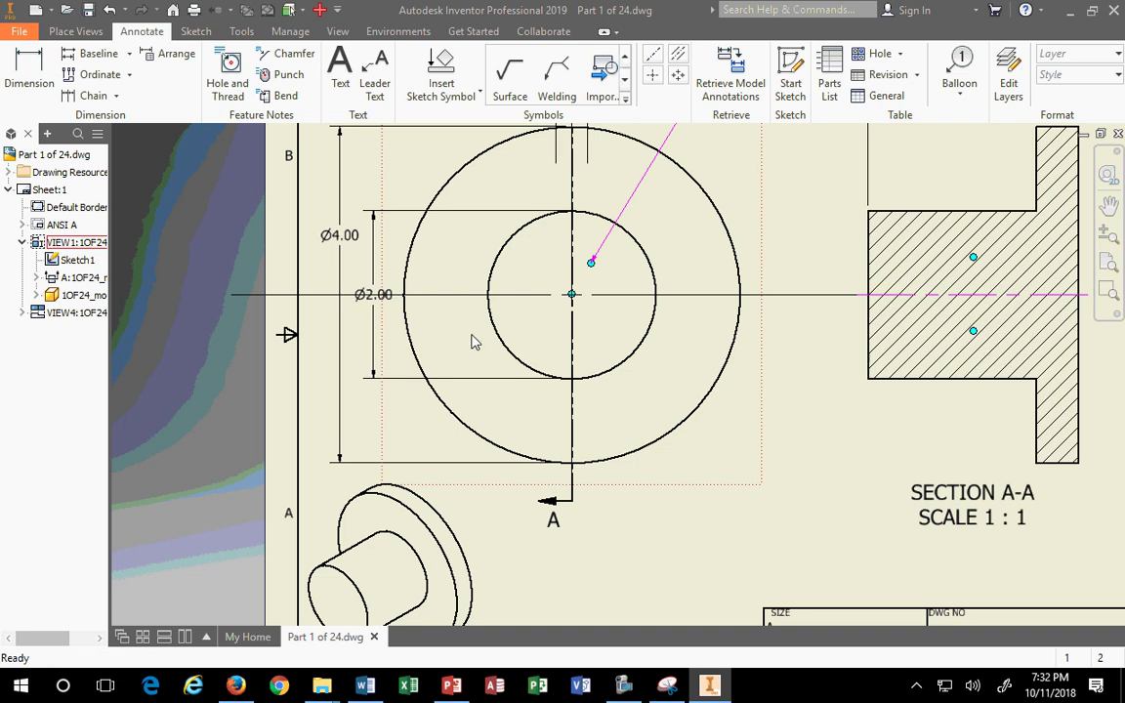
Reopen the 1OF24_model part, move its End of Part marker below Hole1, and return to the Part 1 of 24 drawing.
scroll(546, 337, down, 3)
scroll(571, 324, up, 5)
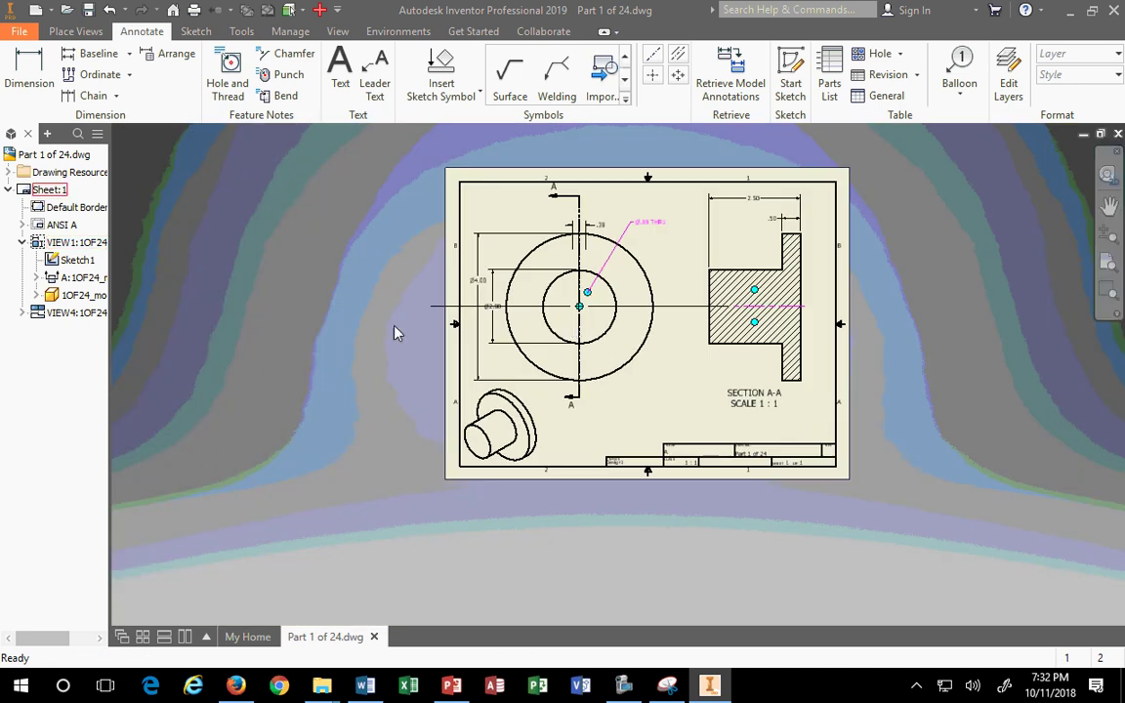
click(70, 294)
right_click(70, 294)
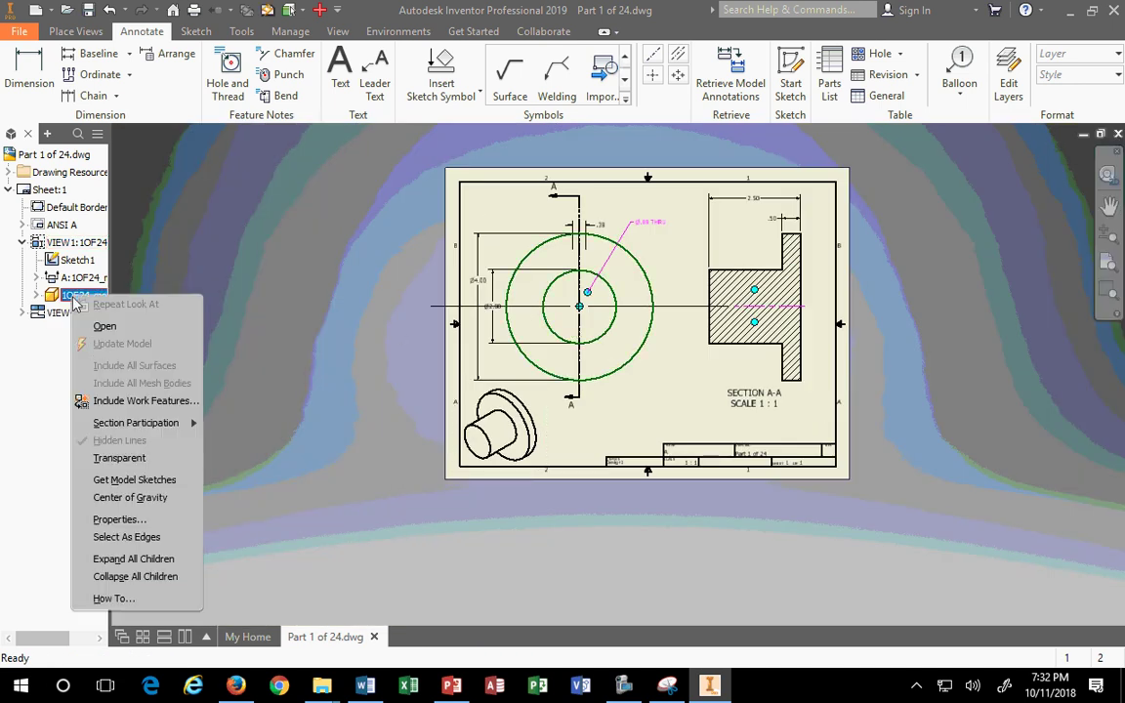
click(104, 326)
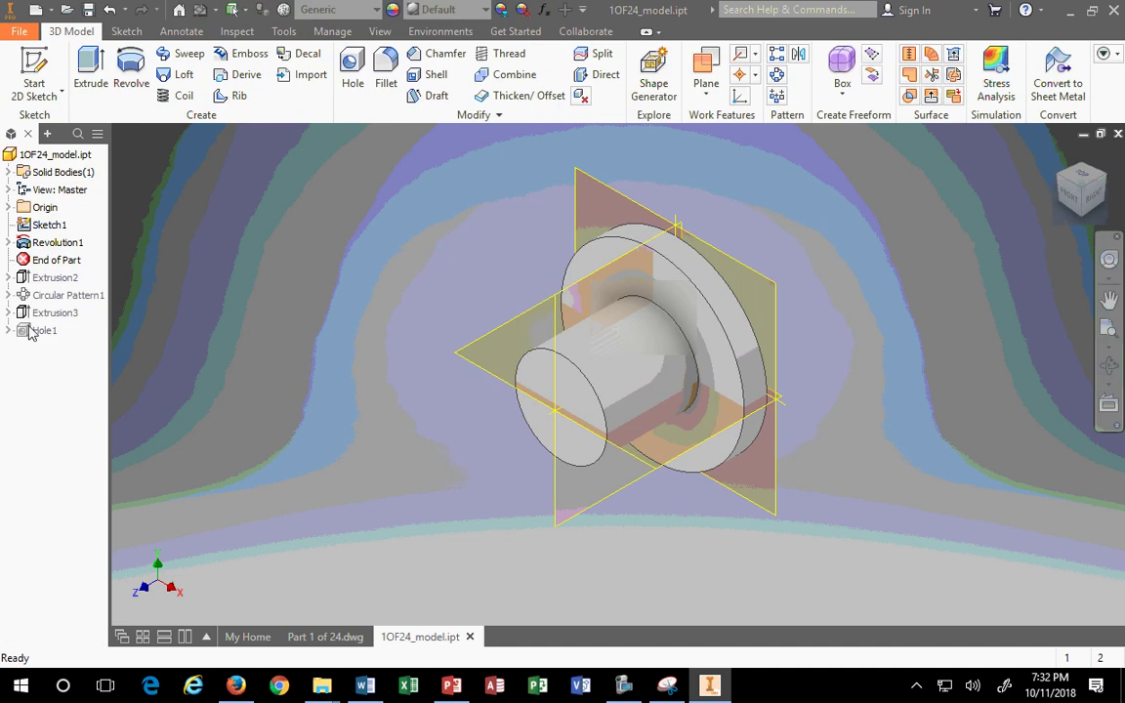
drag(49, 260, 54, 337)
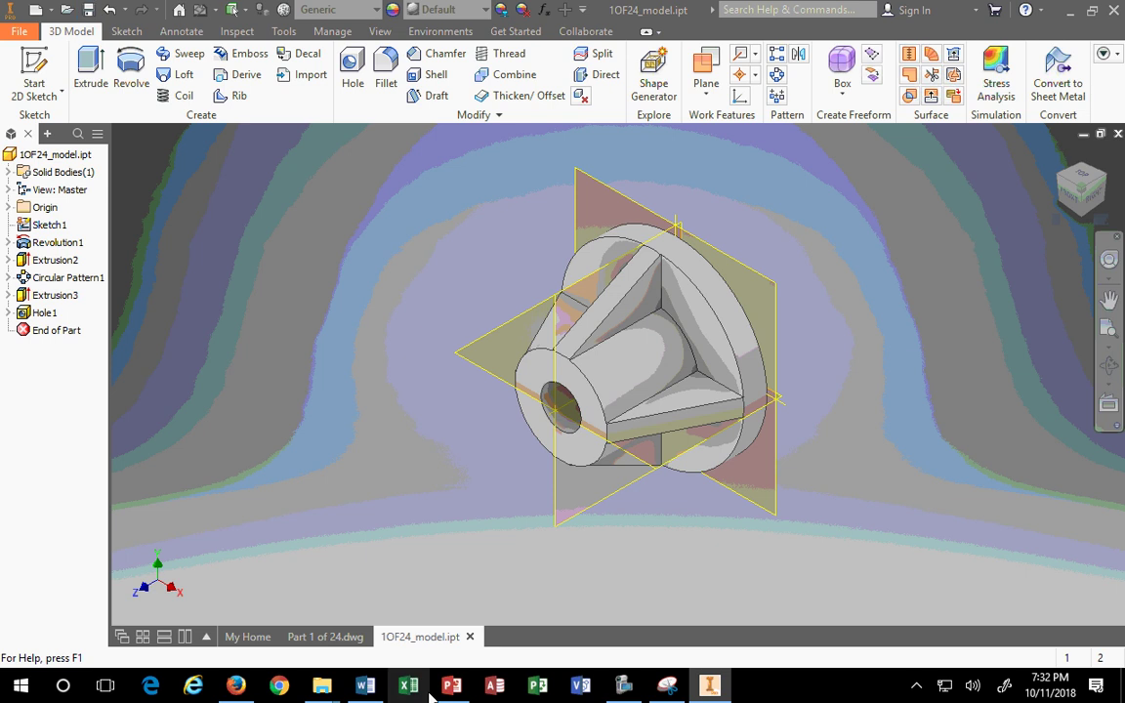
click(322, 637)
scroll(595, 391, up, 2)
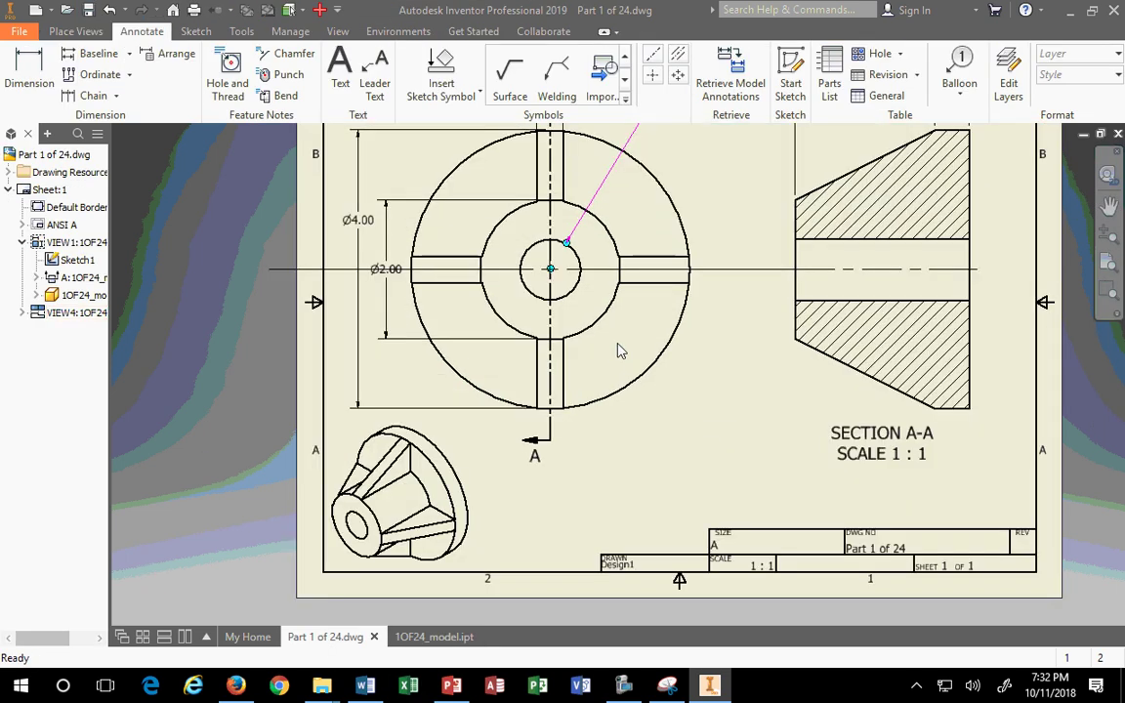
Delete the existing Ø.88 THRU note and place a new hole note for the center hole above the front view's outer circle.
scroll(642, 337, down, 3)
scroll(561, 293, up, 5)
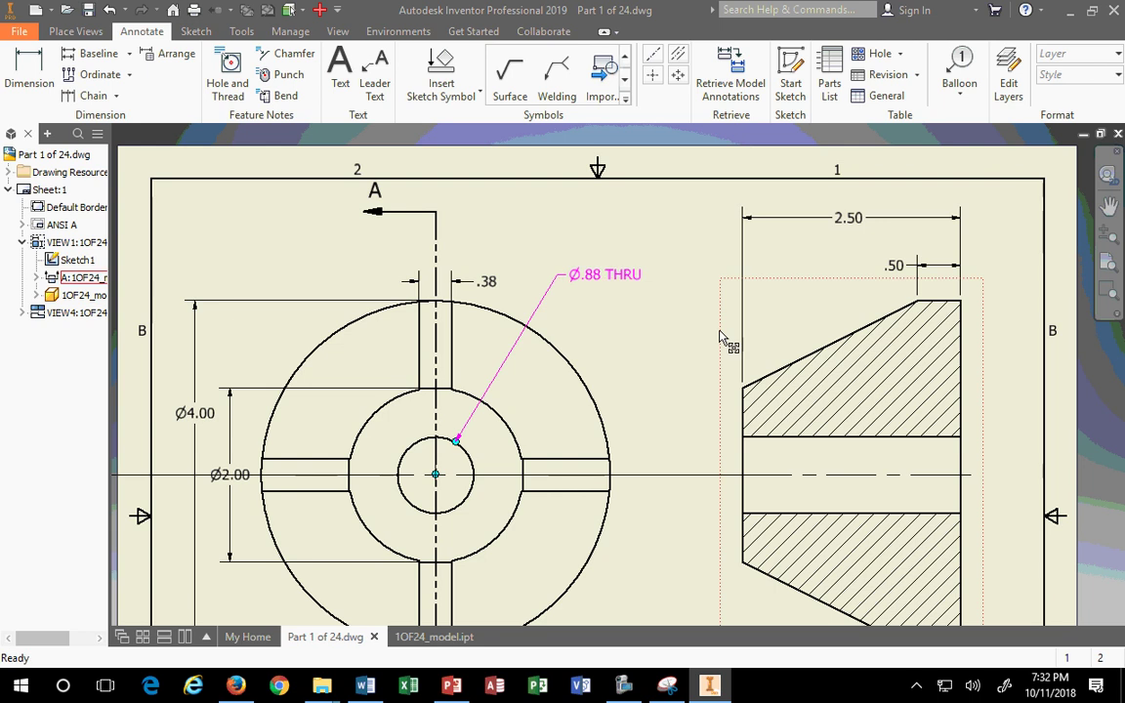
click(641, 289)
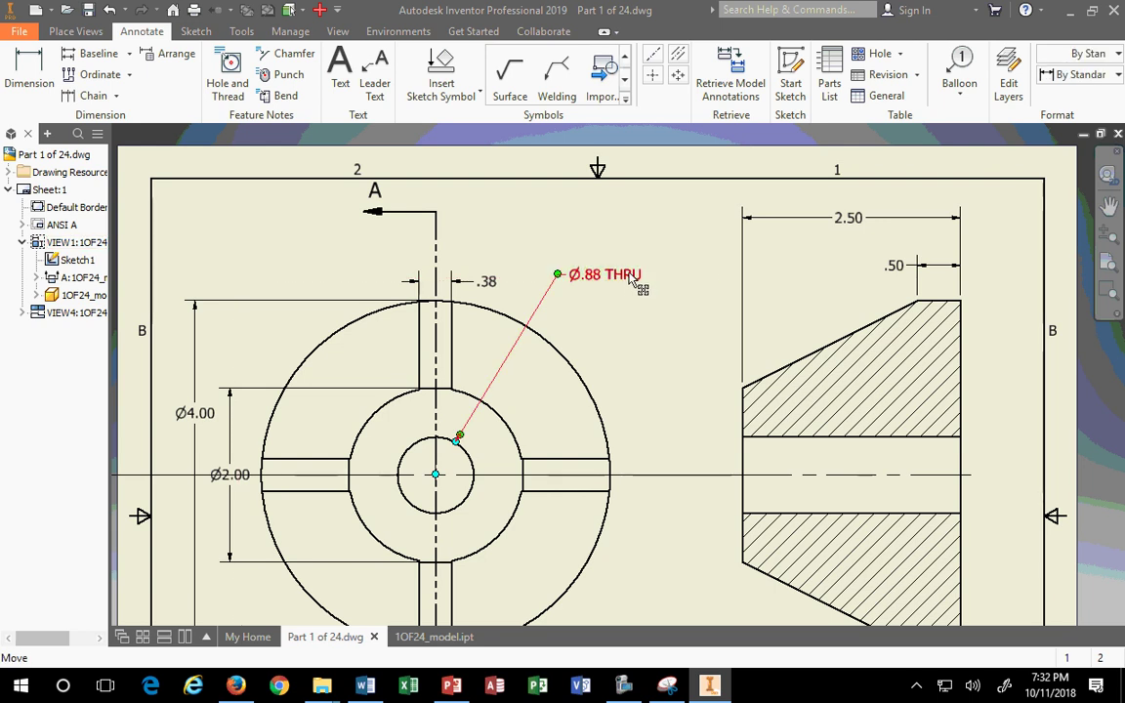
key(Delete)
click(228, 83)
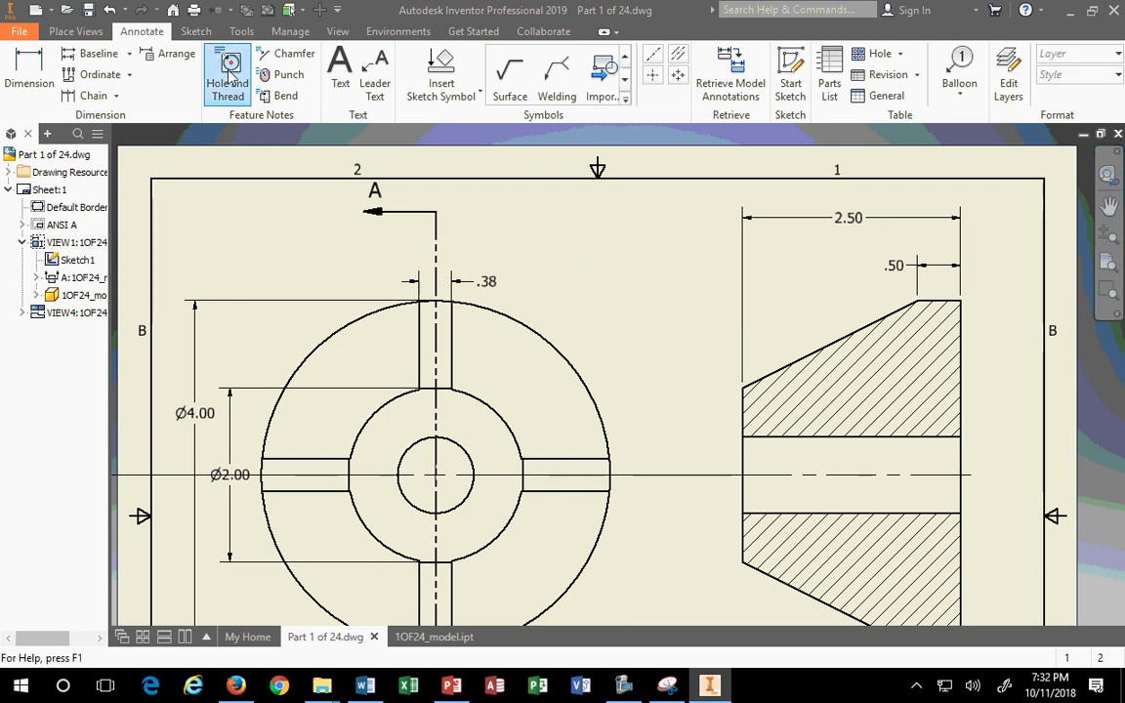
click(459, 442)
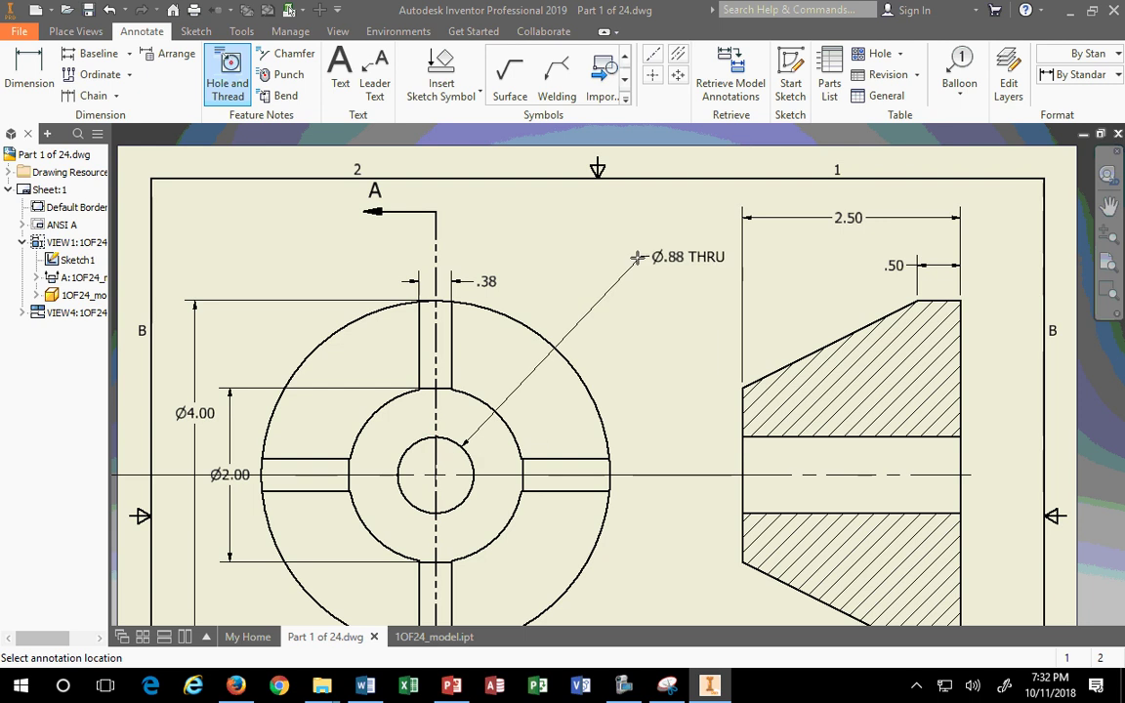
click(576, 281)
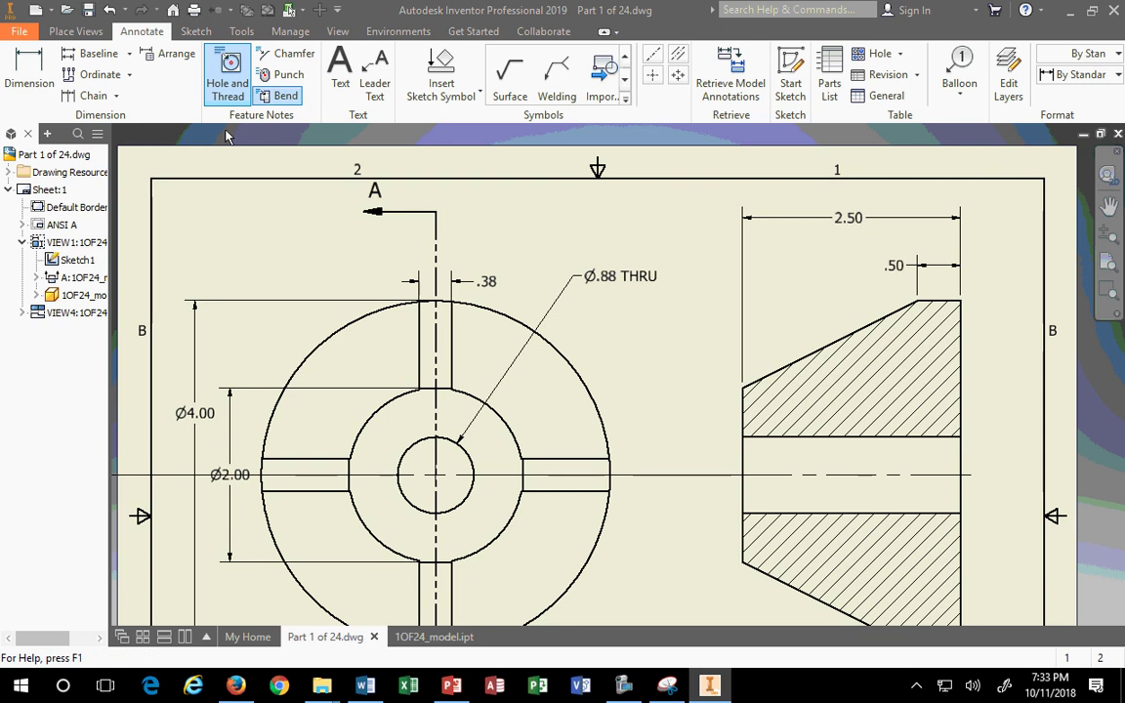
scroll(625, 506, up, 3)
scroll(628, 485, down, 5)
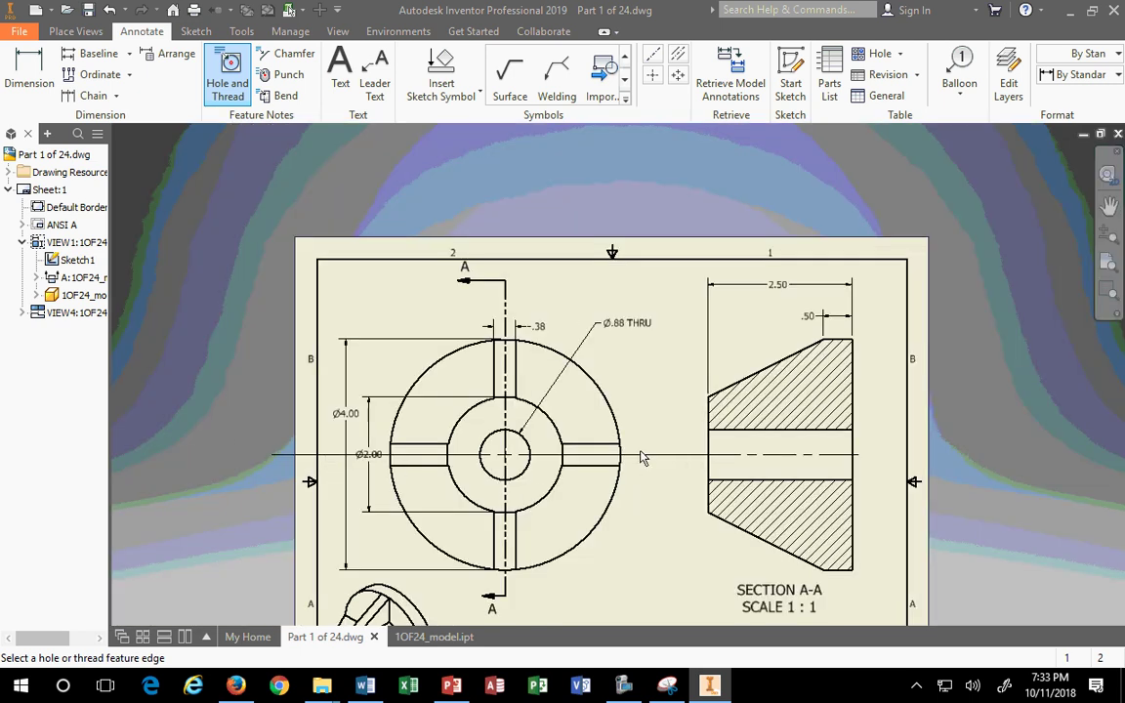
key(Escape)
Shorten the horizontal centerline so both ends stop just outside the front view's outer circle.
scroll(635, 518, up, 4)
scroll(727, 494, down, 1)
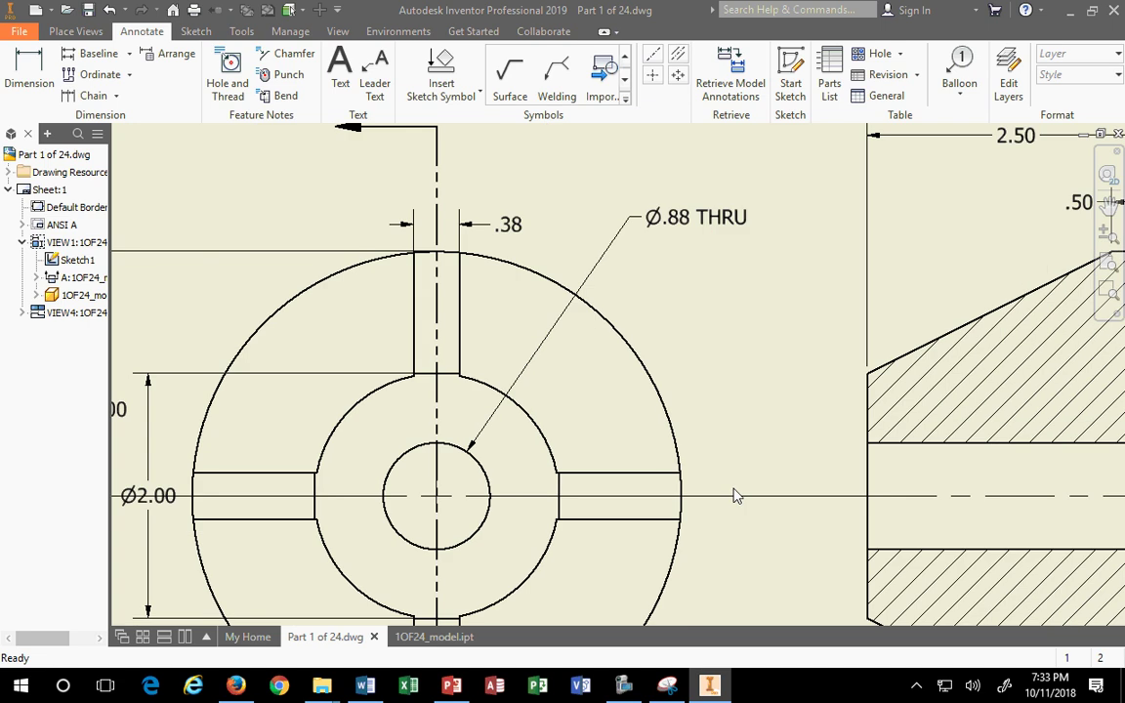
drag(935, 496, 698, 495)
scroll(683, 506, down, 2)
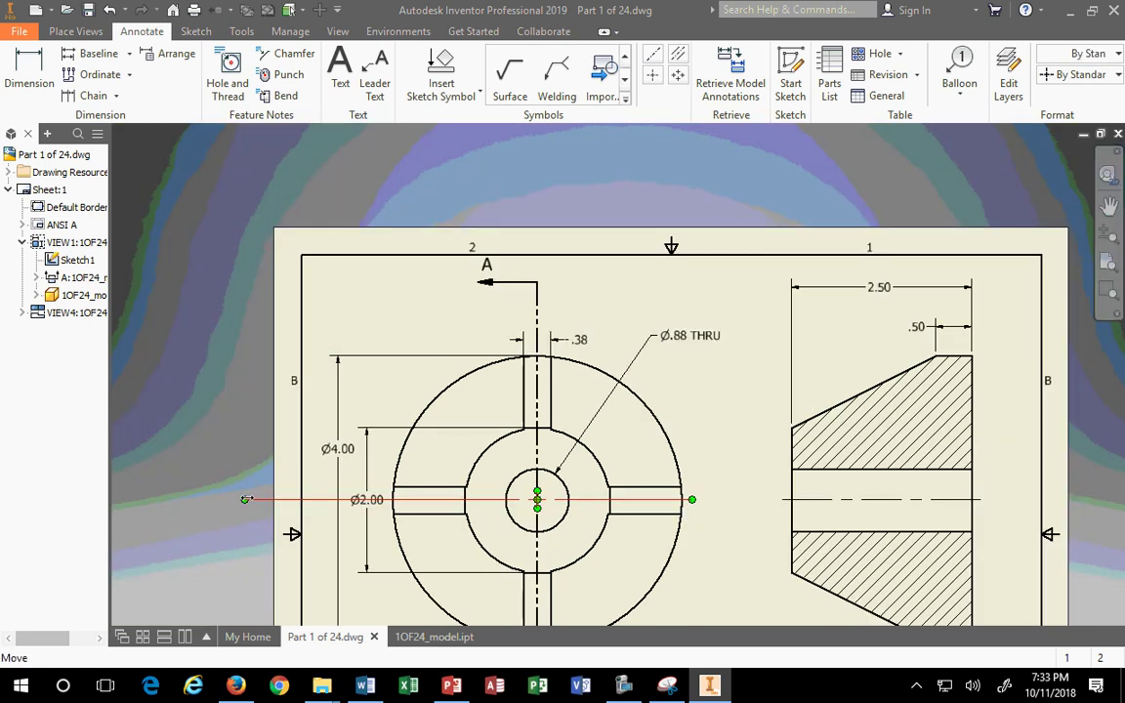
mouse_move(245, 499)
mouse_down()
mouse_move(380, 497)
mouse_move(369, 483)
mouse_up()
Reposition the Ø4.00 and Ø2.00 dimensions and shift the front view slightly toward the section view.
drag(319, 440, 323, 404)
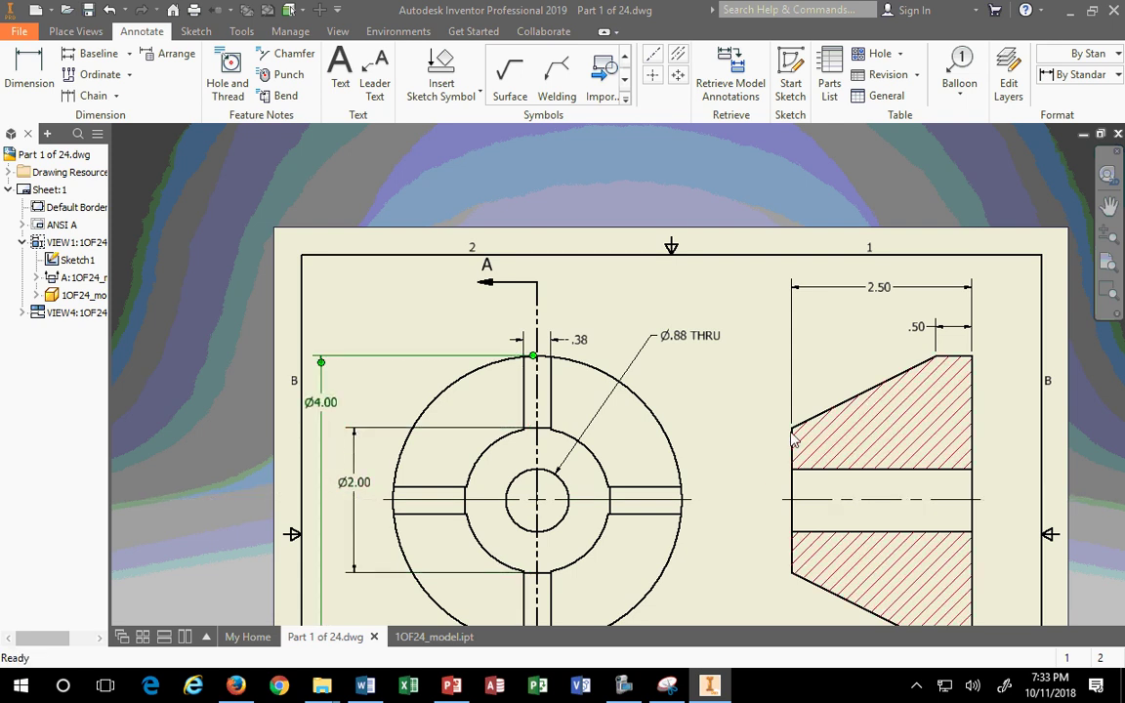
click(727, 433)
drag(727, 433, 749, 430)
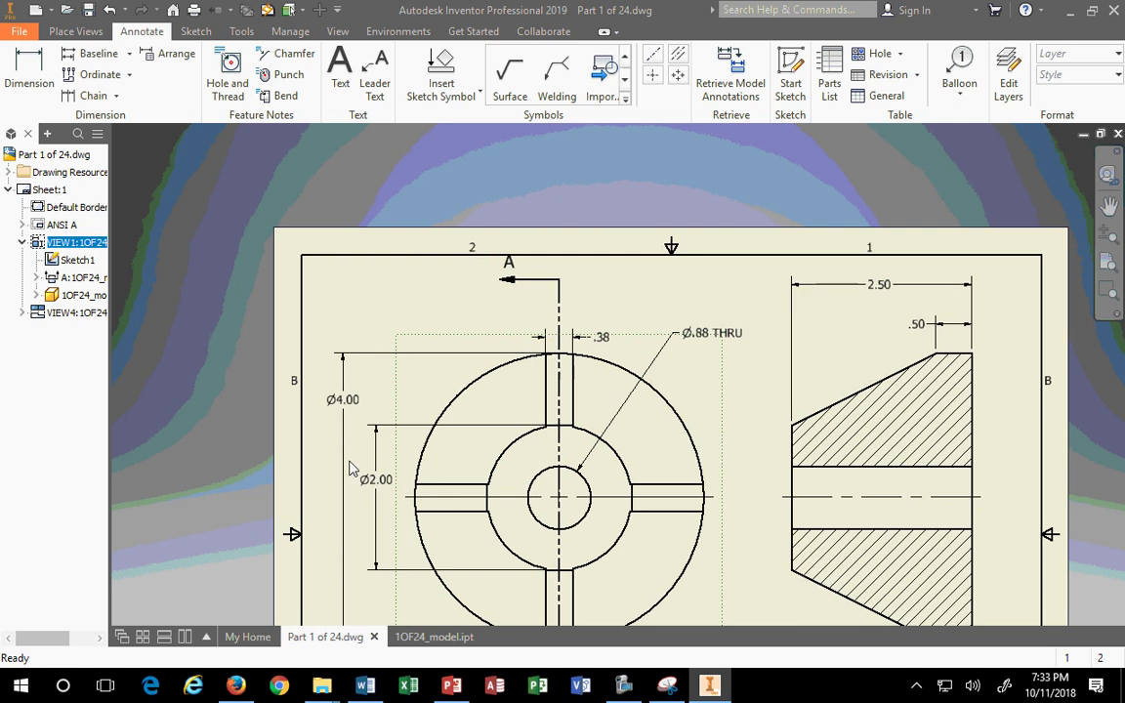
drag(353, 402, 354, 403)
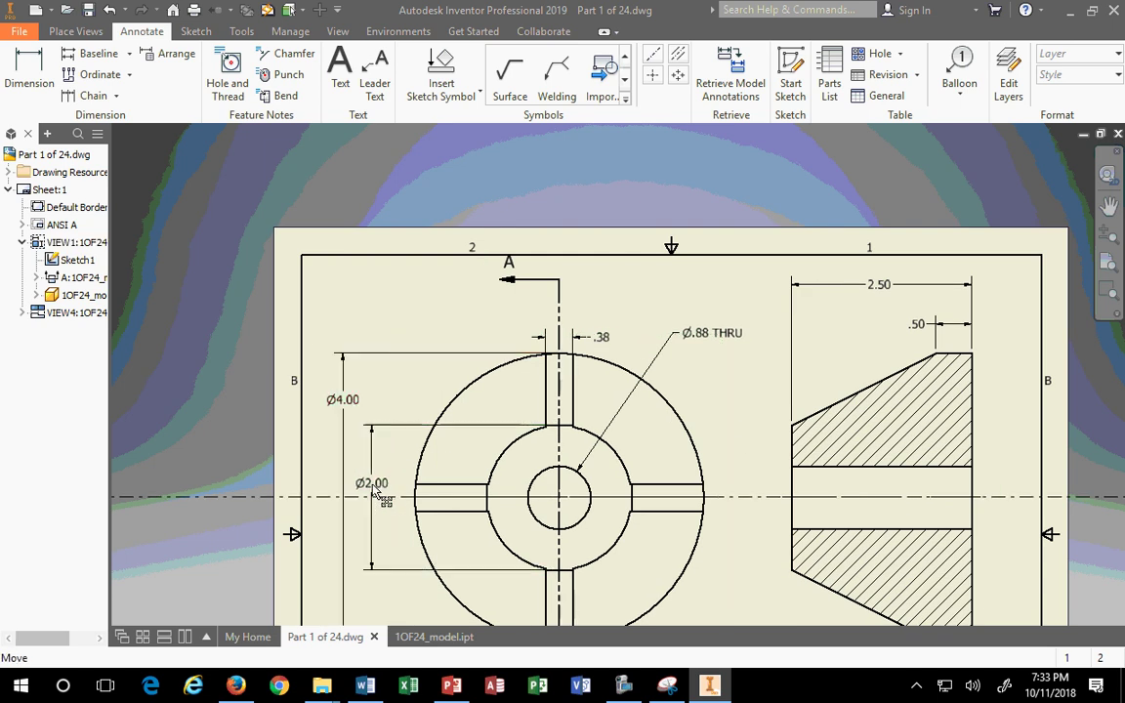
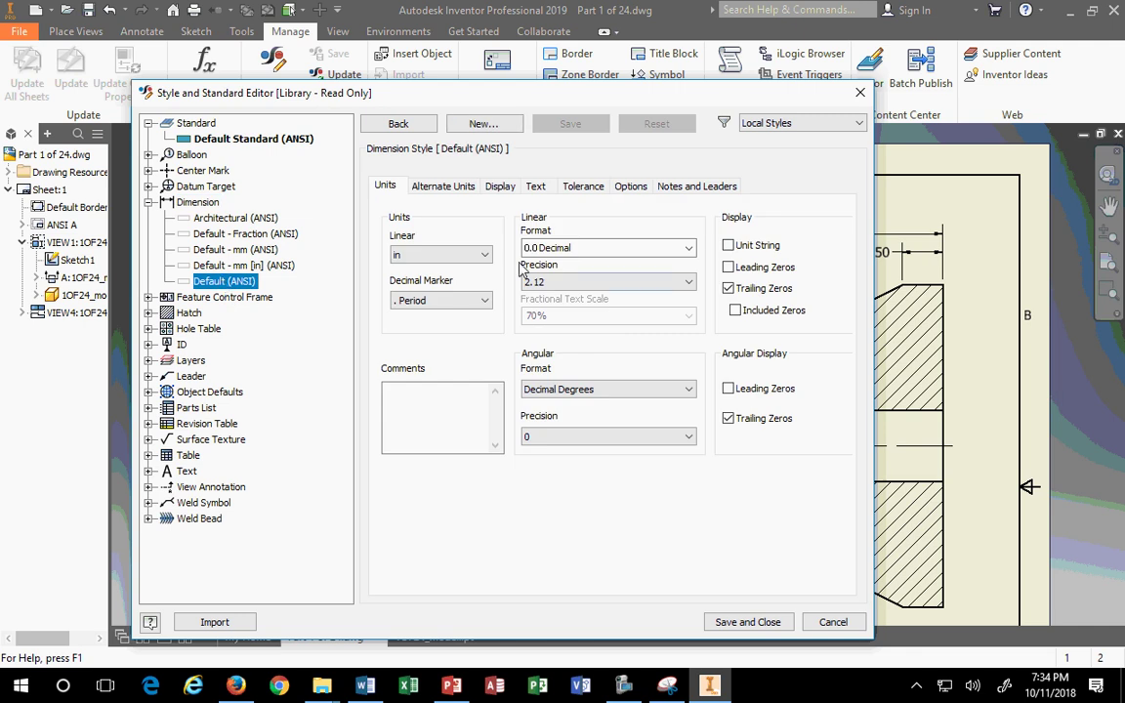
Keep linear precision at 2.12 and turn Trailing Zeros off in the Default (ANSI) dimension style, saving the style.
click(576, 283)
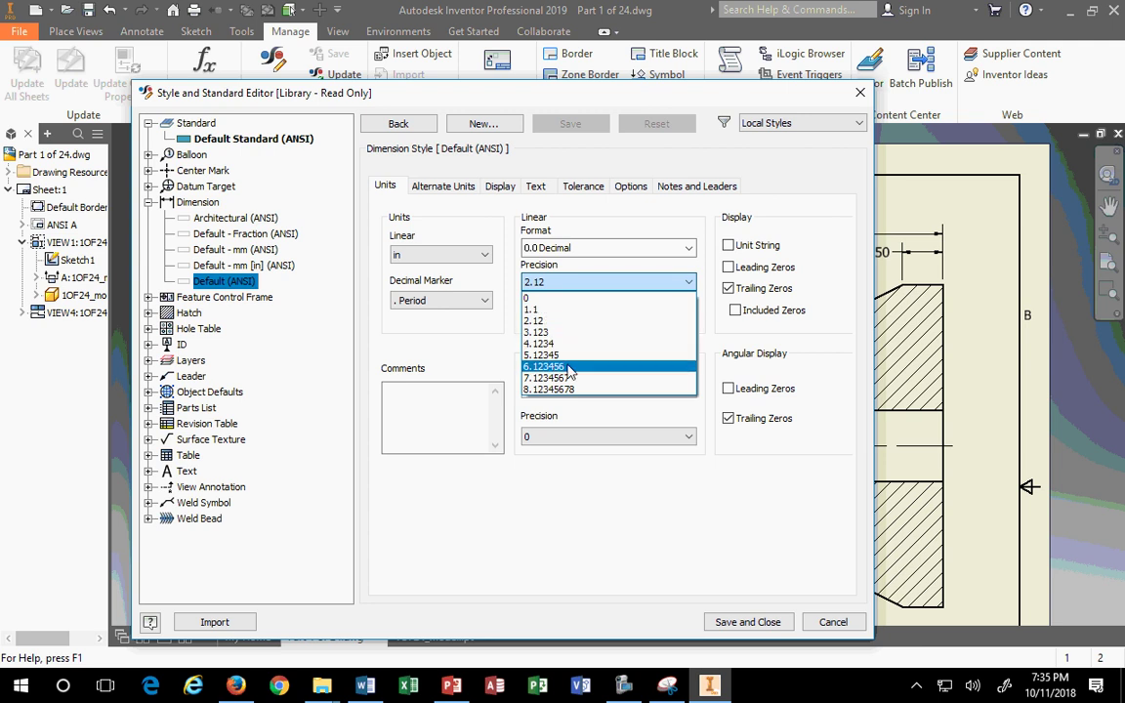
click(552, 320)
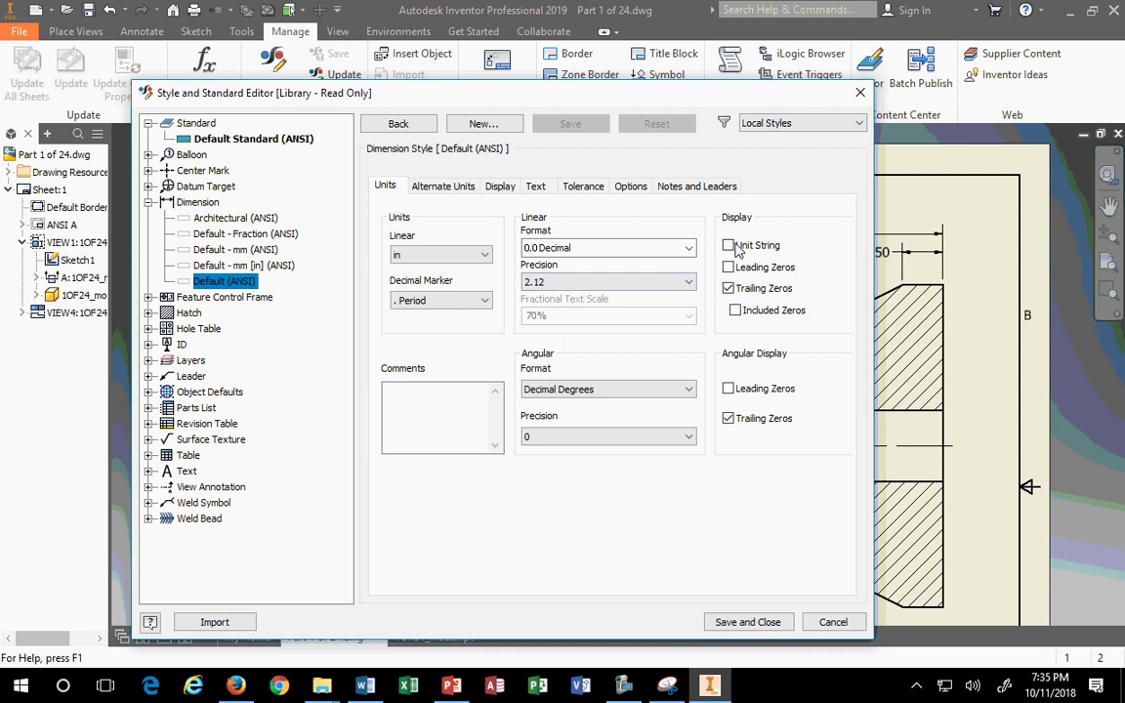
mouse_move(640, 97)
mouse_down()
mouse_move(513, 17)
mouse_move(539, 71)
mouse_up()
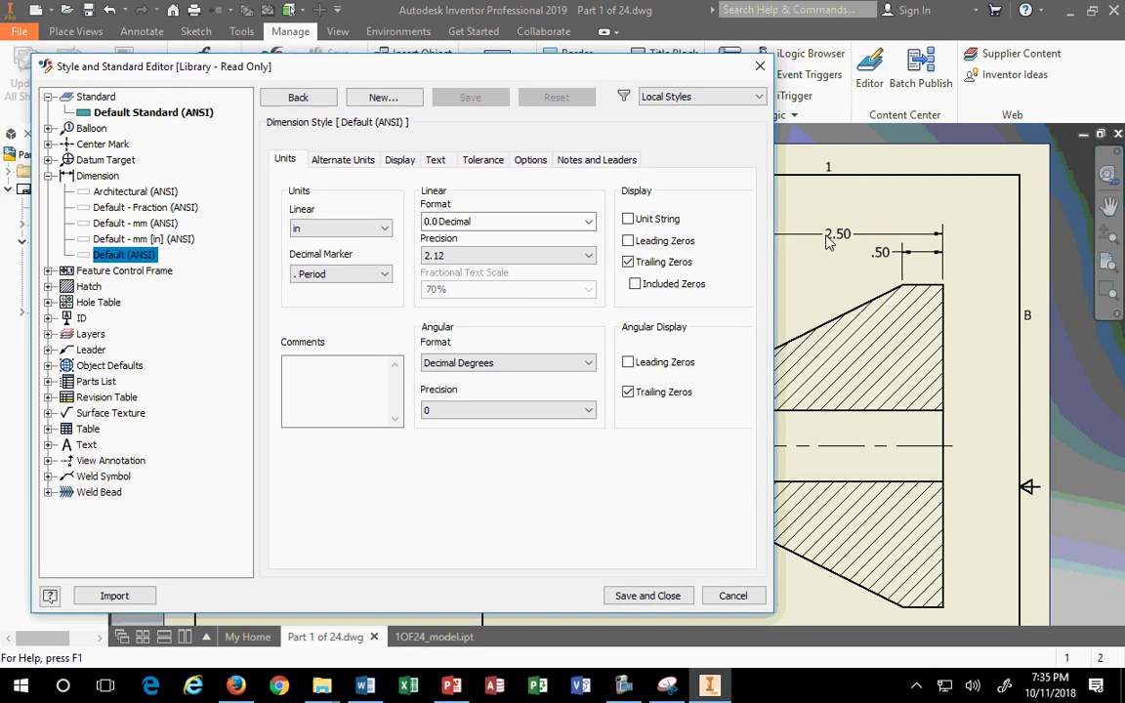
click(628, 262)
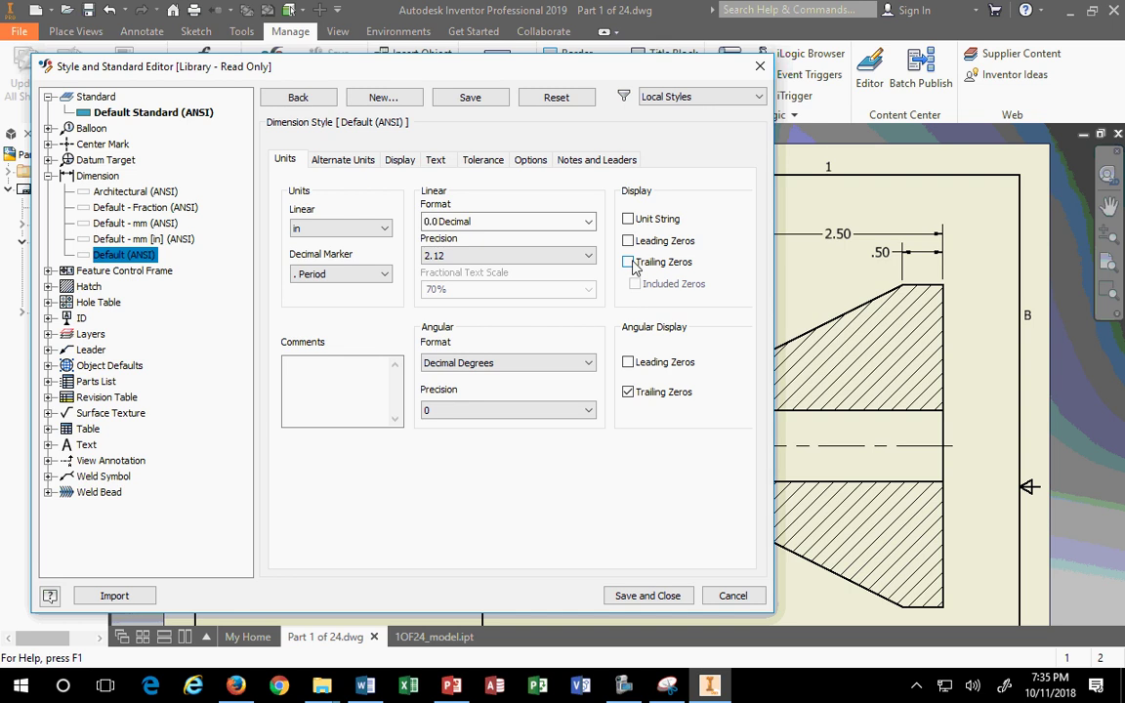
click(647, 595)
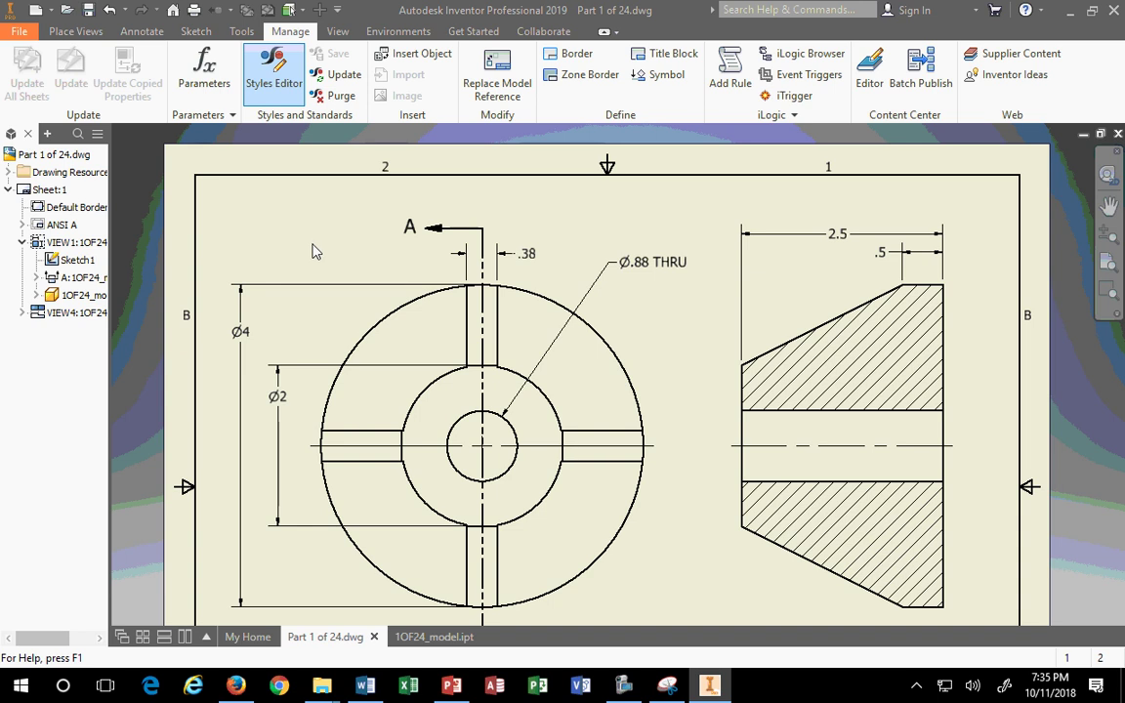
Turn Trailing Zeros back on in the Default (ANSI) dimension style and save it.
click(280, 88)
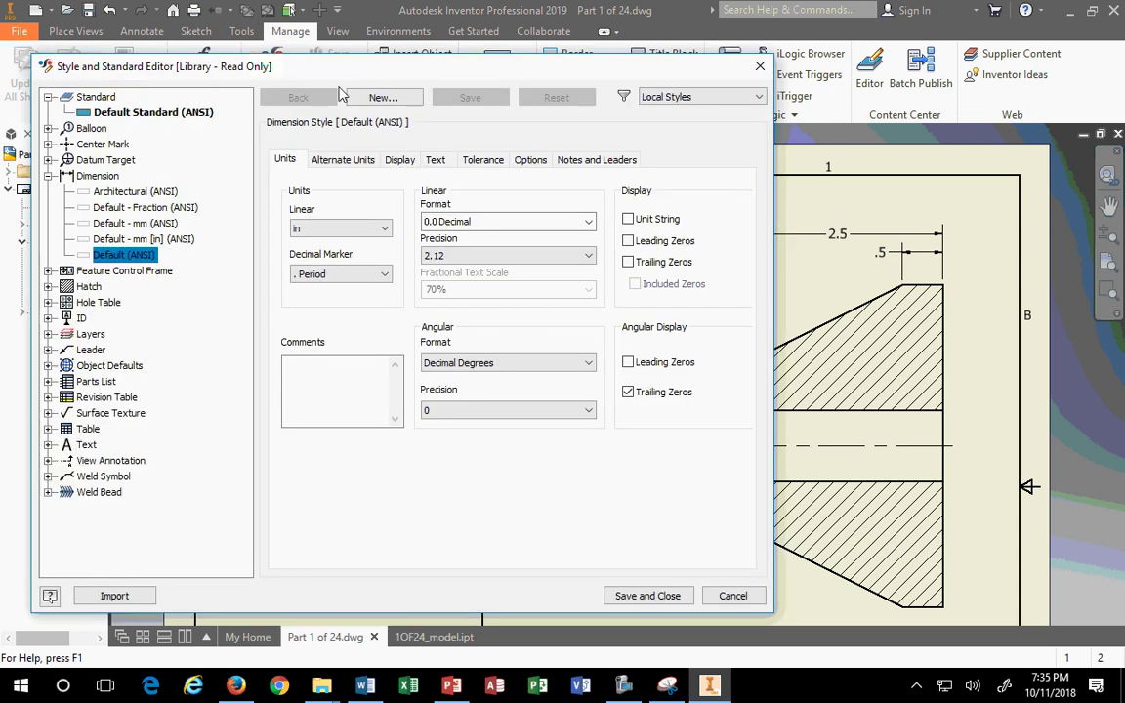
click(628, 261)
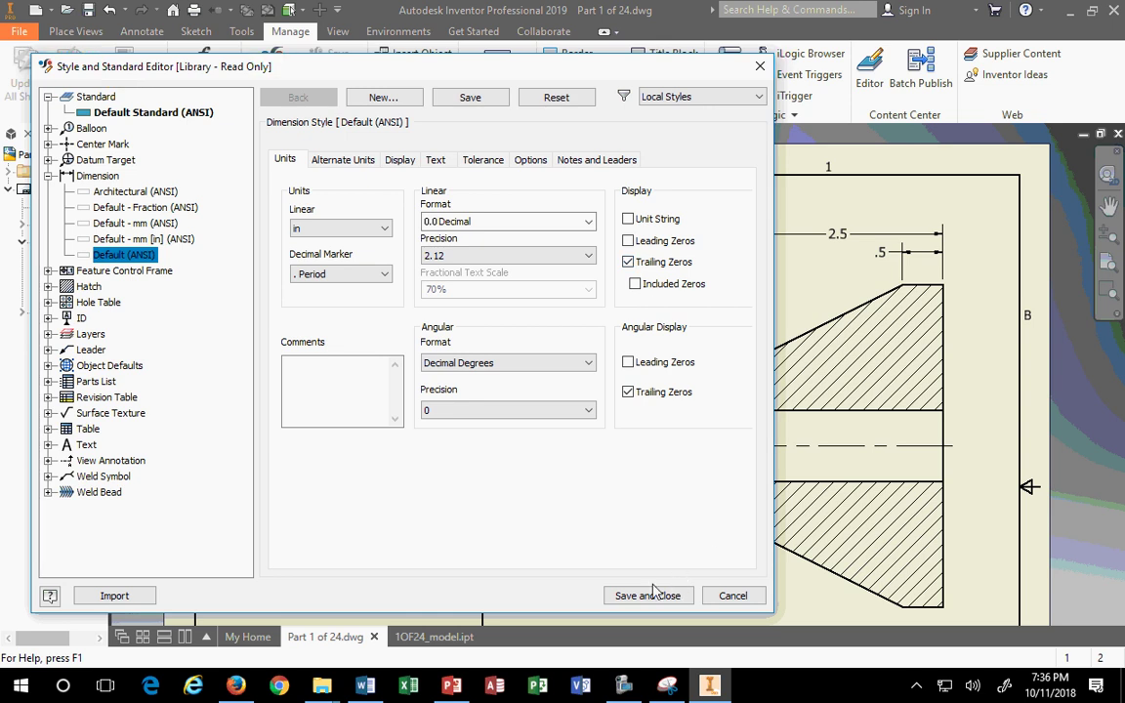
click(651, 594)
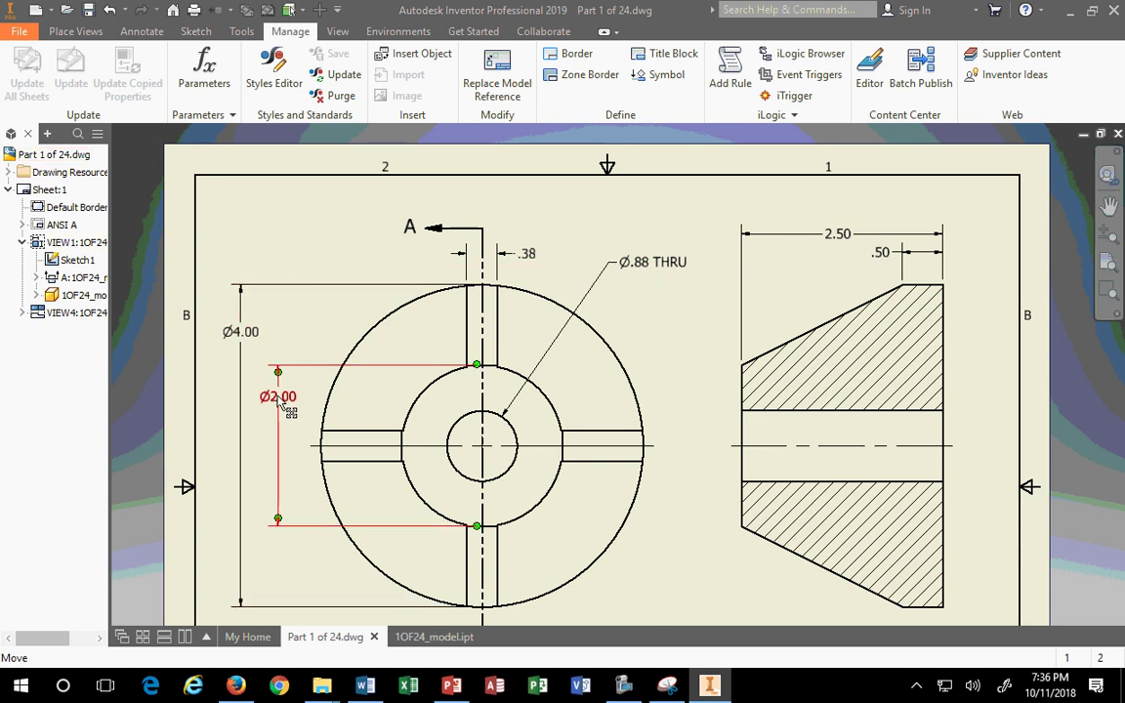
Review the Default (ANSI) dimension style's alternate units, and set its extension to .0625 in and origin offset to .125 in.
click(273, 65)
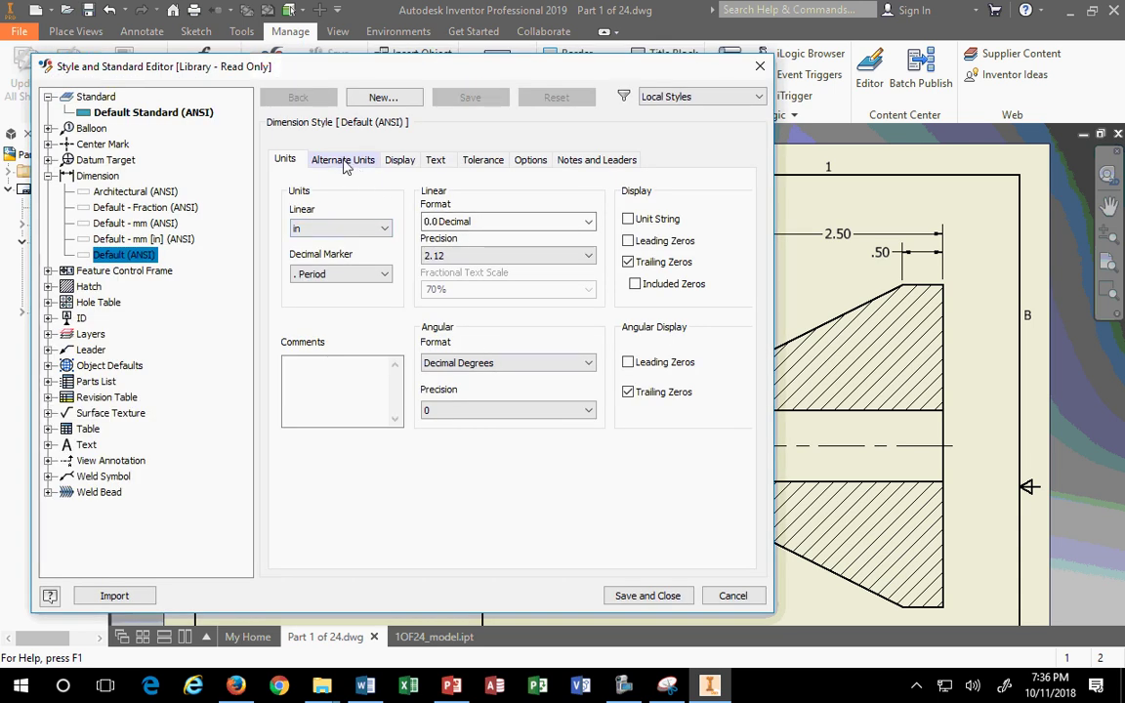
click(344, 162)
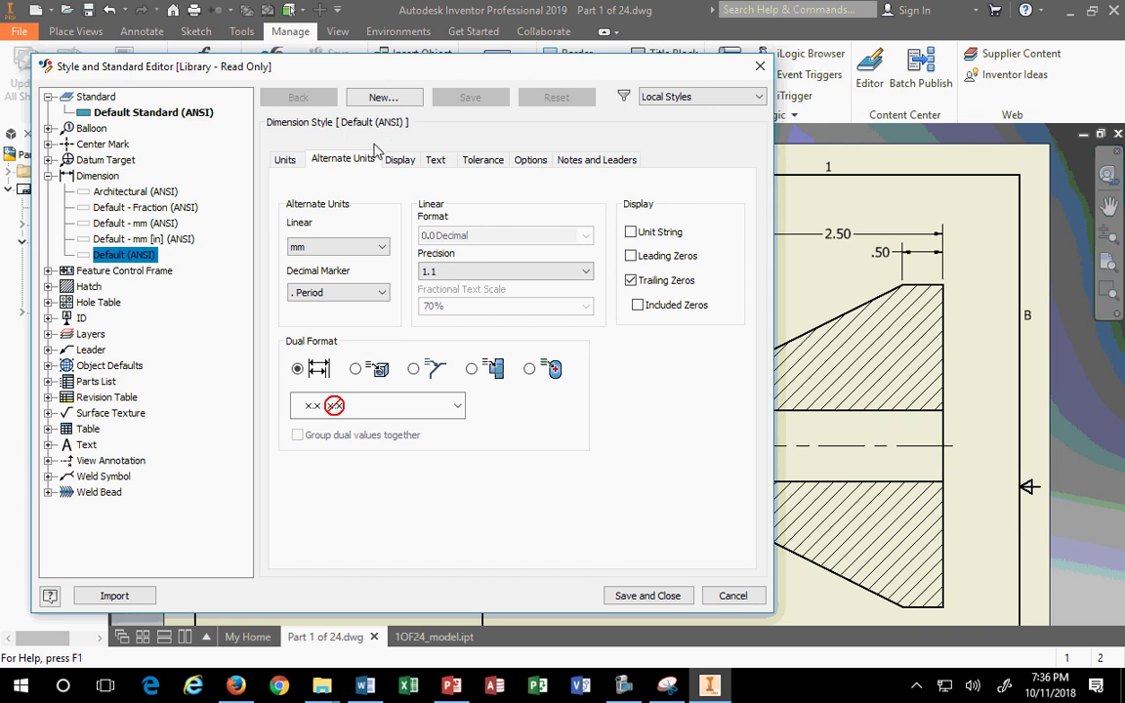
click(399, 159)
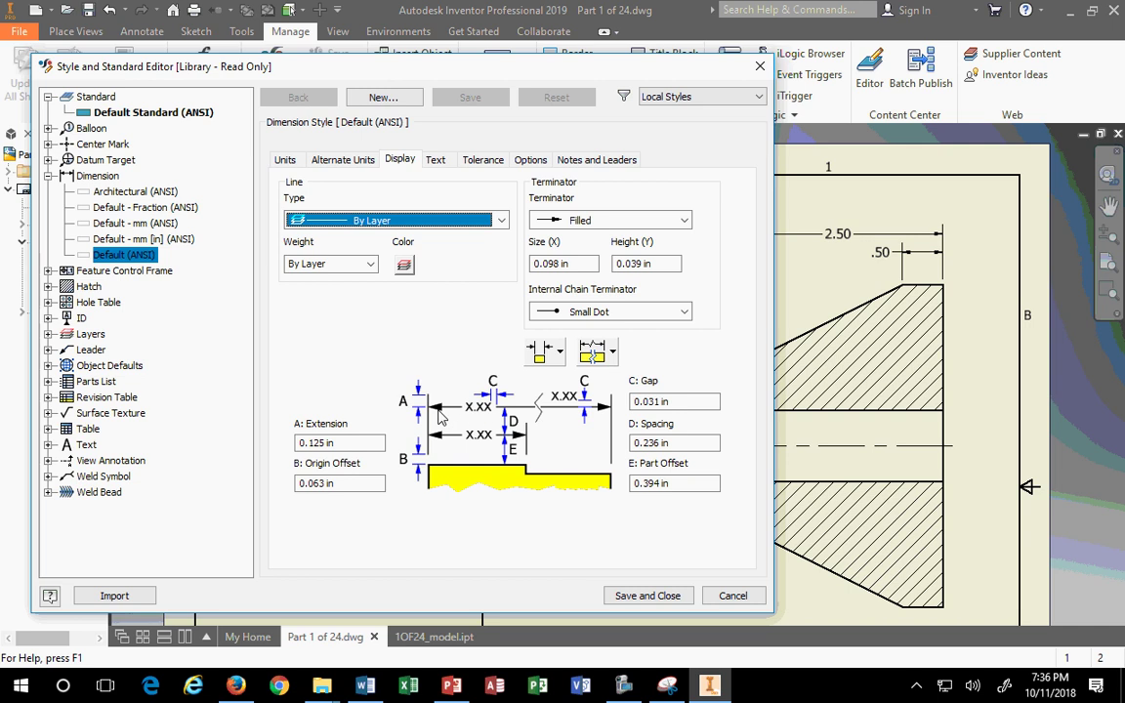
double_click(348, 445)
text(.0625)
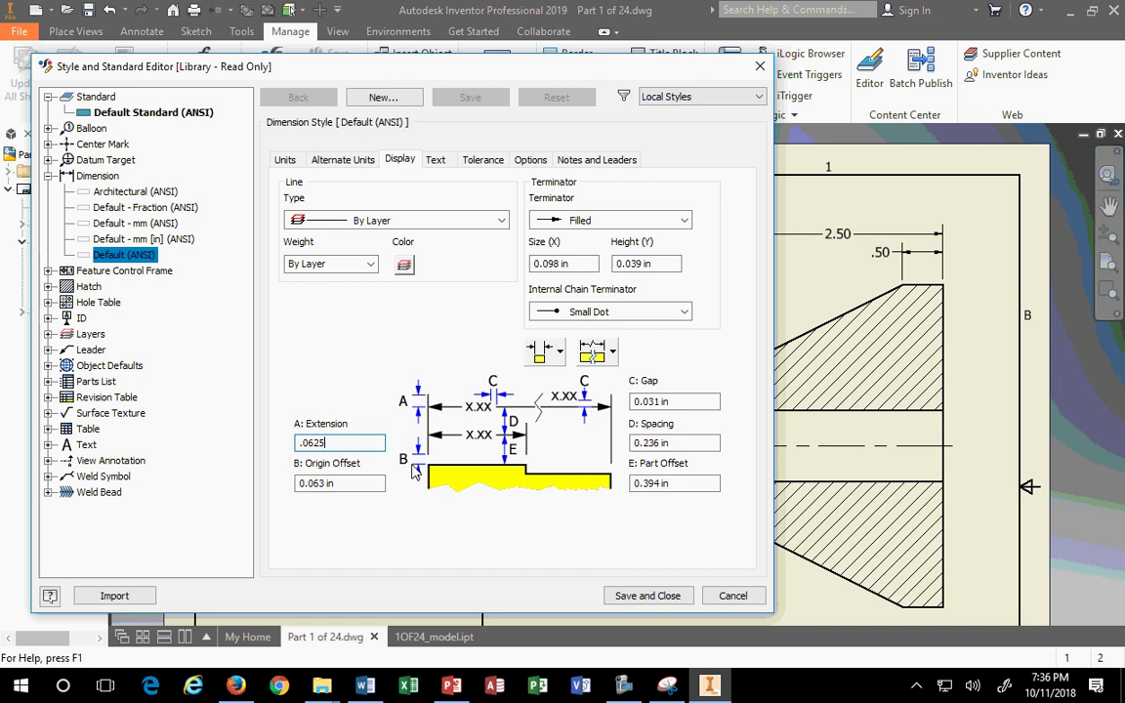
key(Tab)
text(.12)
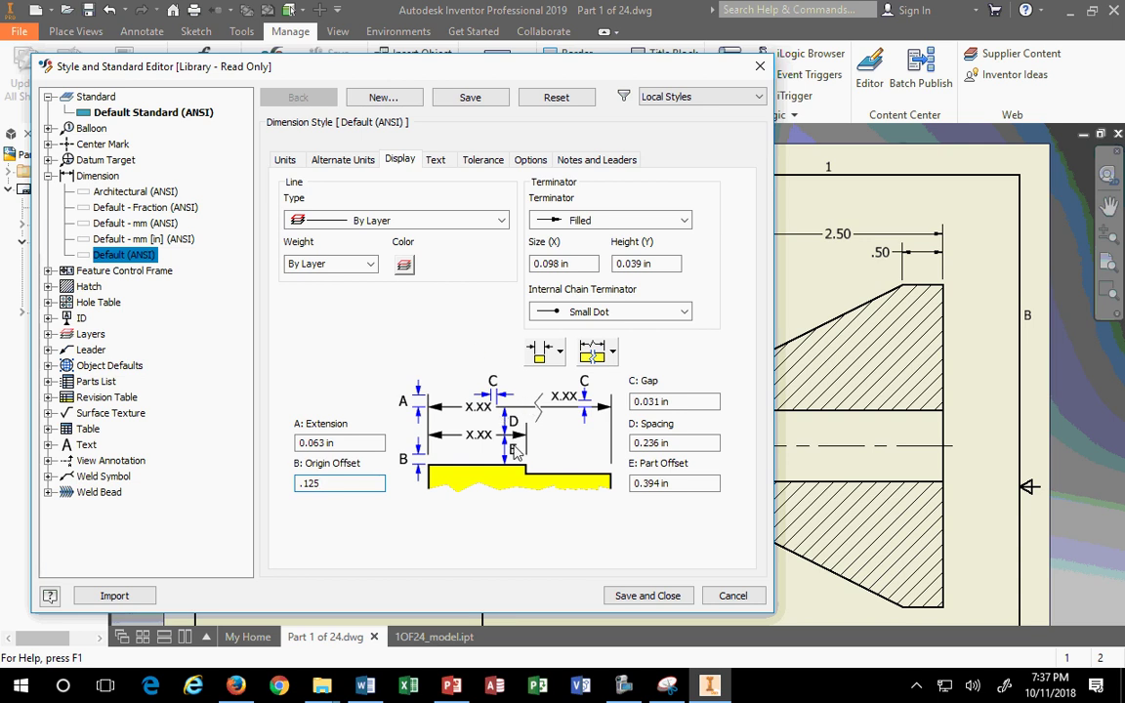
Set the dimension style's part offset to .5 in and its spacing to .375 in.
drag(678, 483, 620, 484)
text(.5)
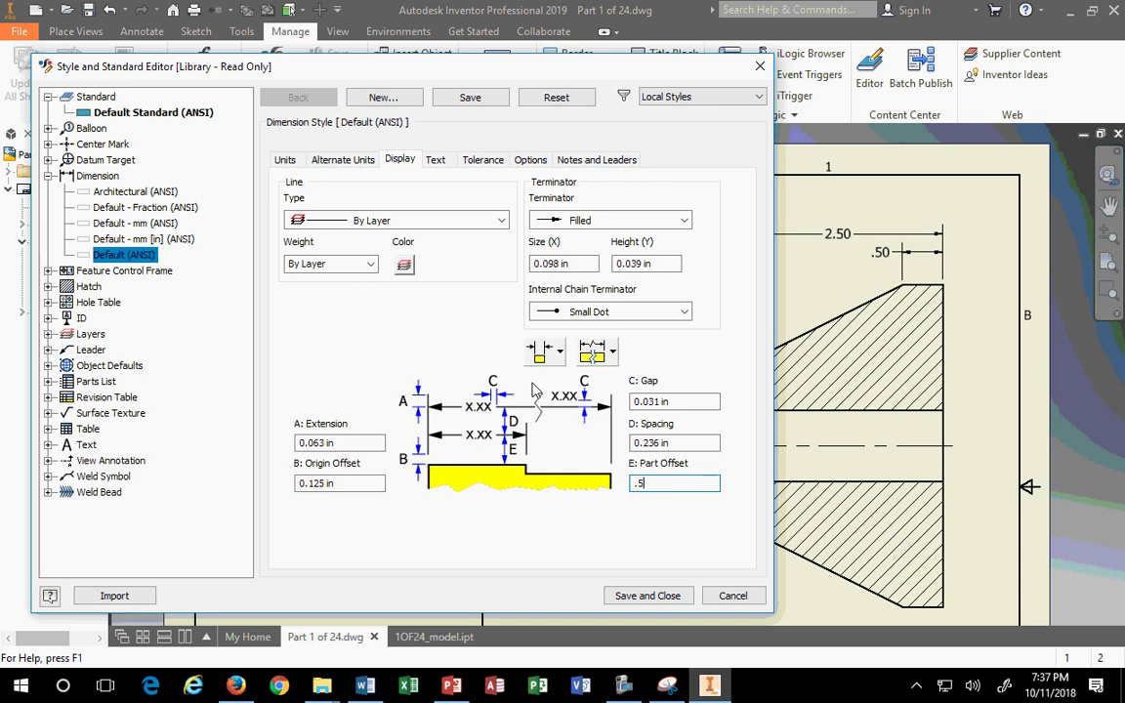
key(shift+Tab)
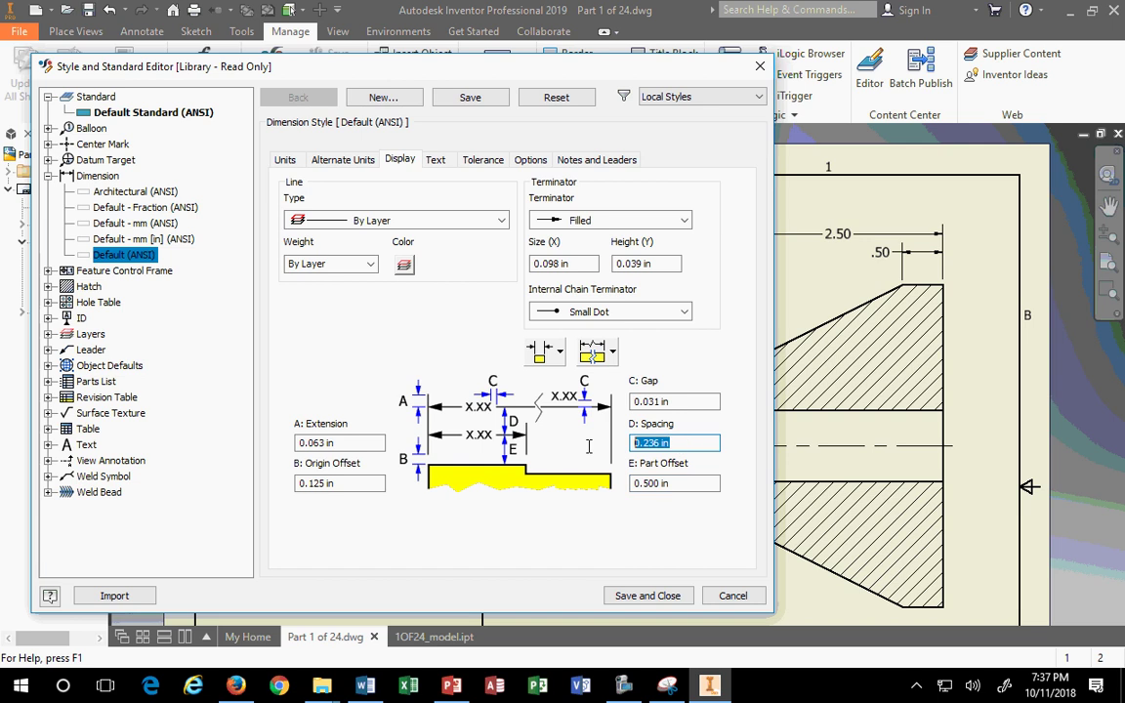
text(.375)
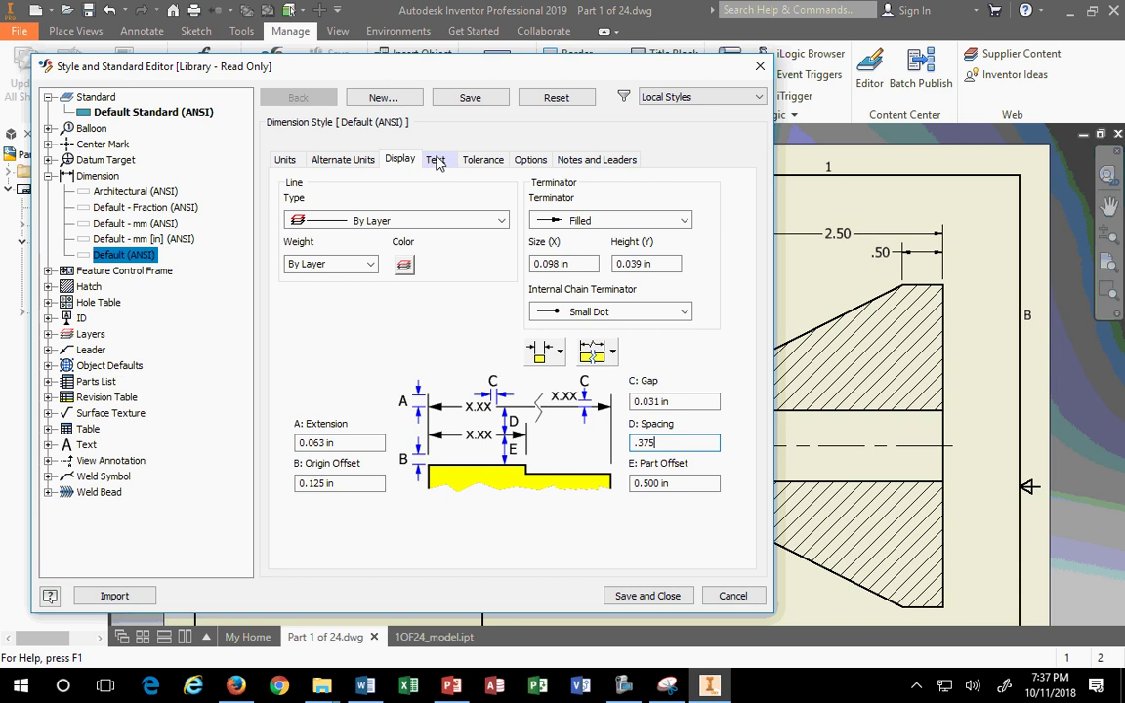
Change the dimension style's terminator to Open arrowheads.
click(665, 218)
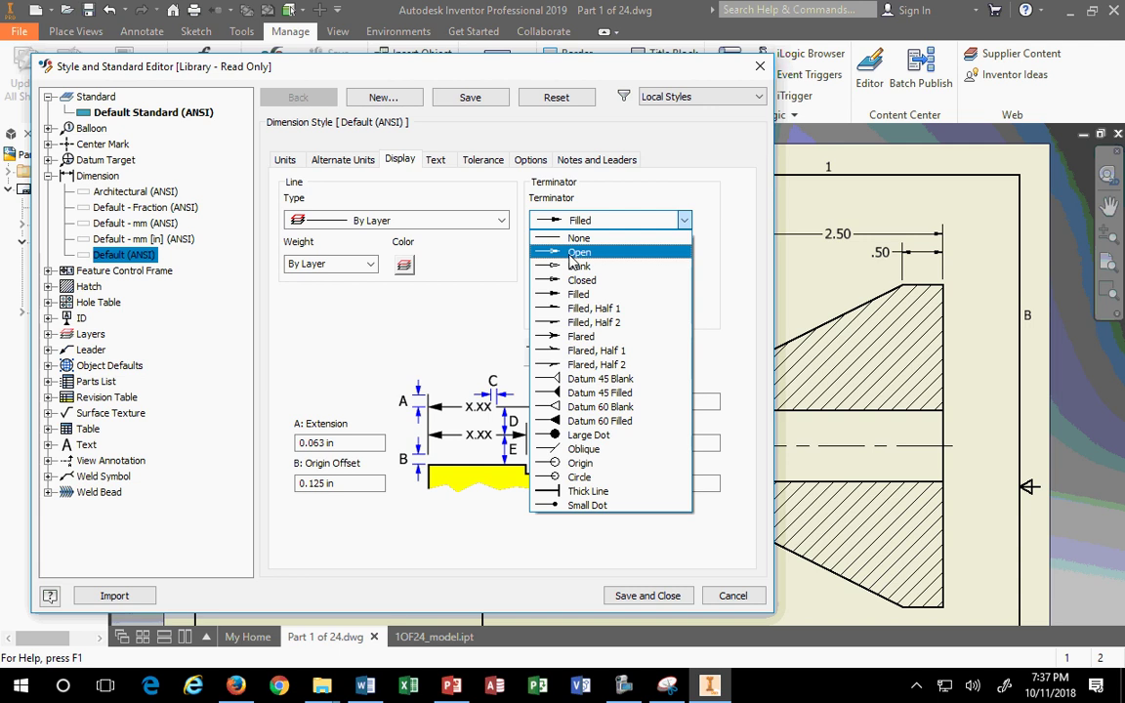
click(576, 253)
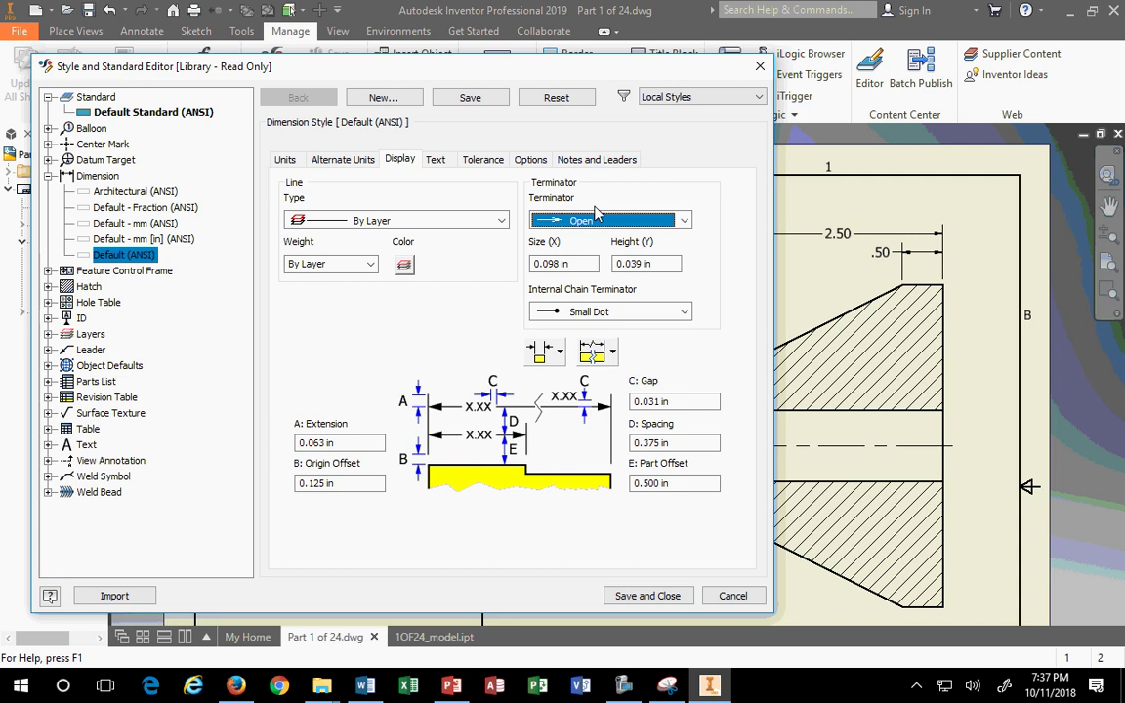
click(685, 222)
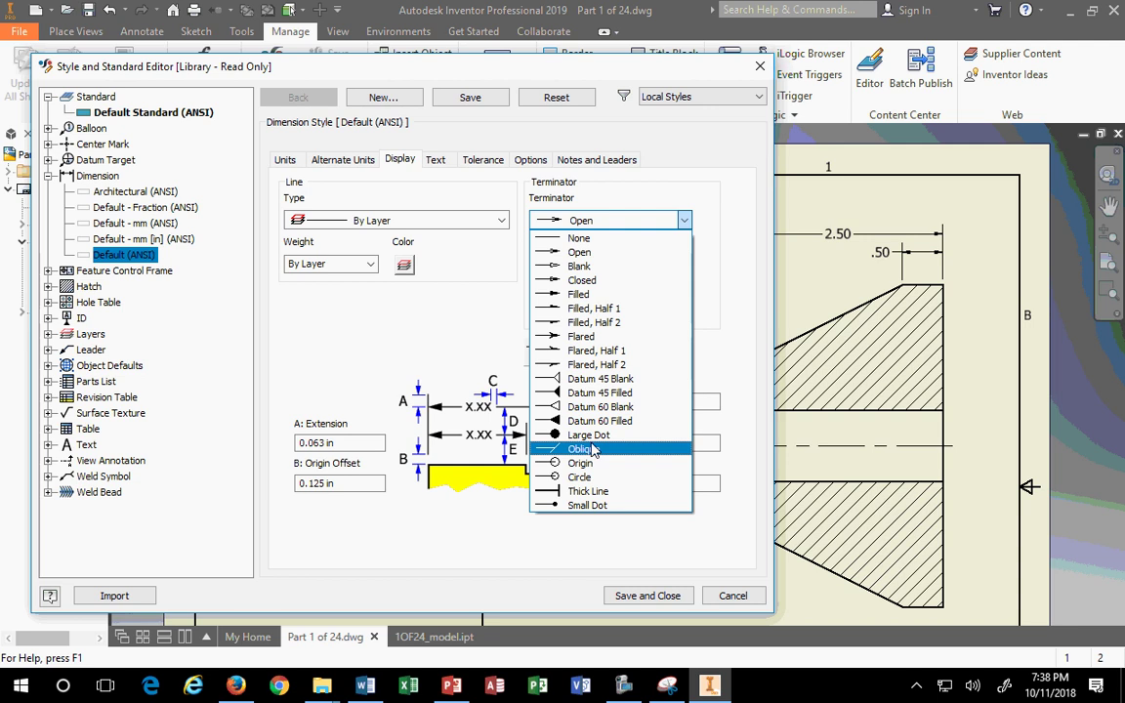
click(577, 254)
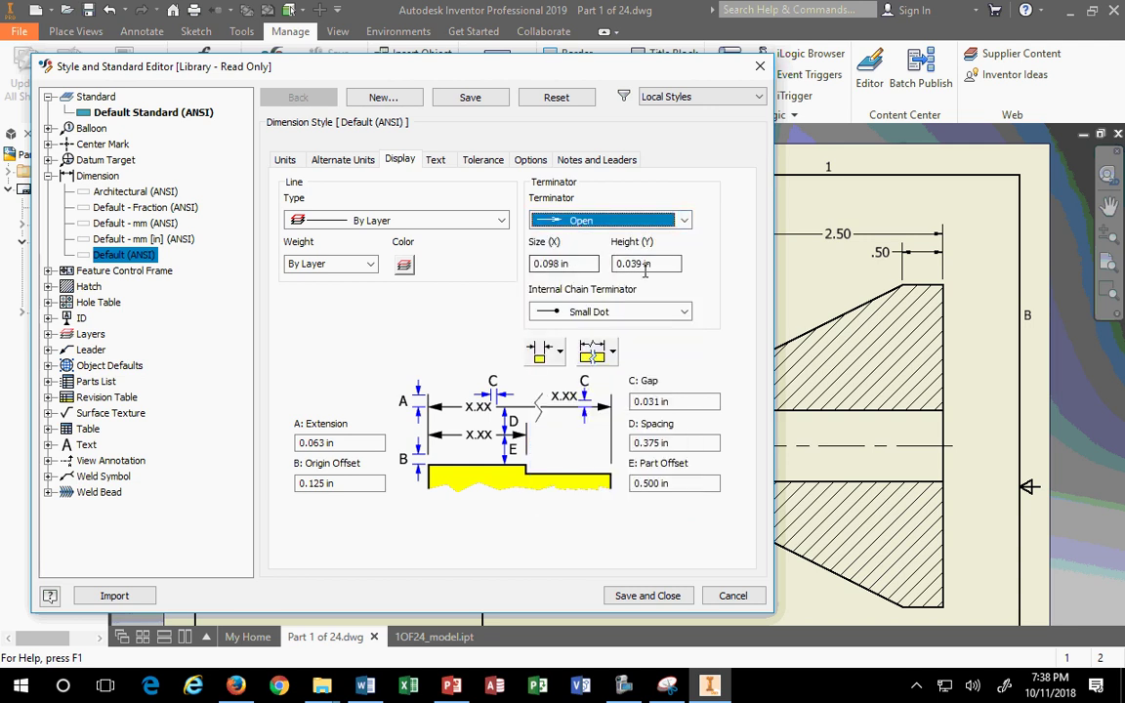
Set the tolerance text size to .125 in the dimension style and open the style's tolerance settings.
click(436, 162)
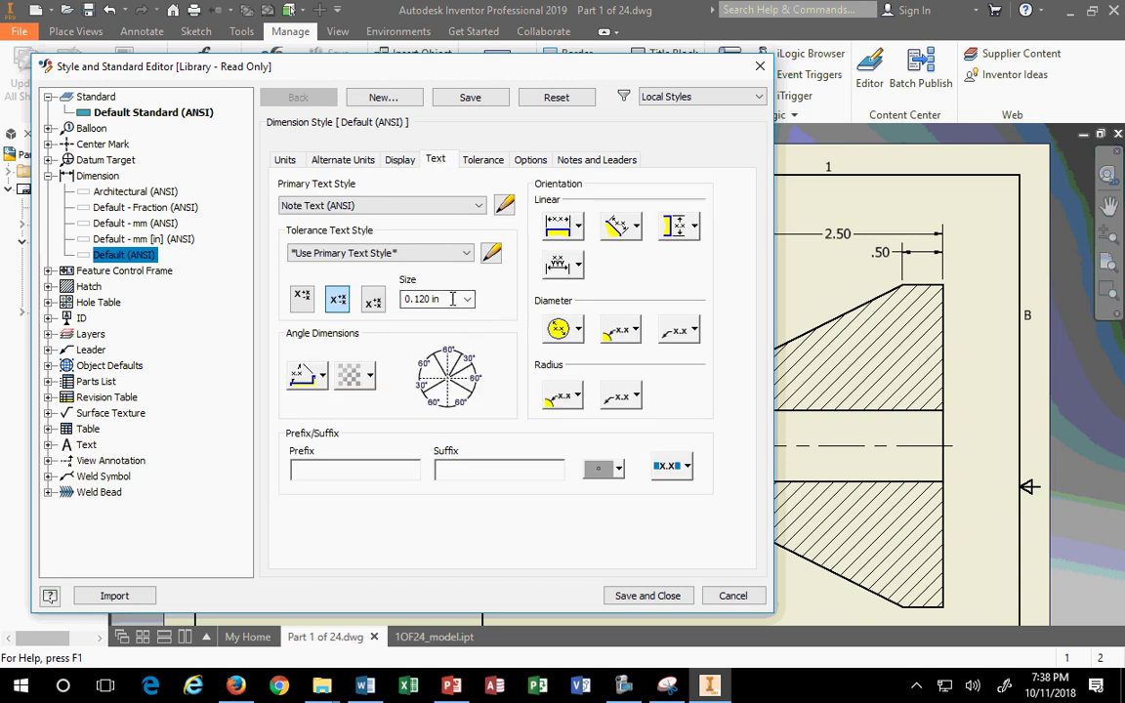
drag(451, 299, 375, 293)
text(.125)
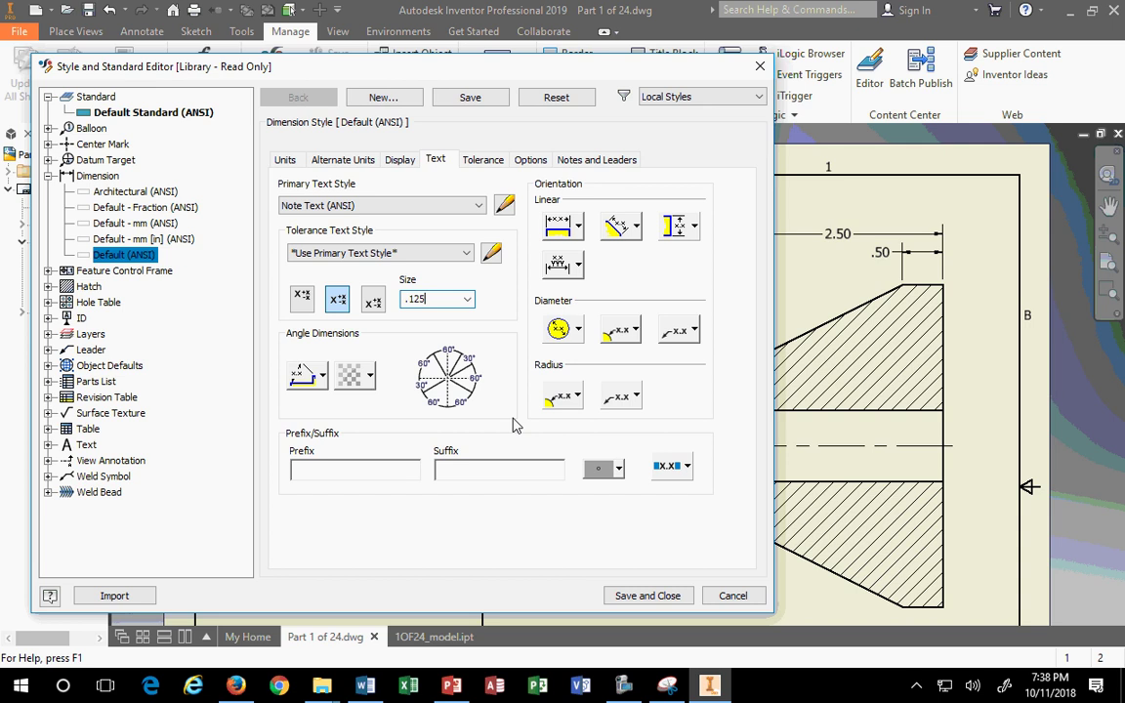
click(488, 162)
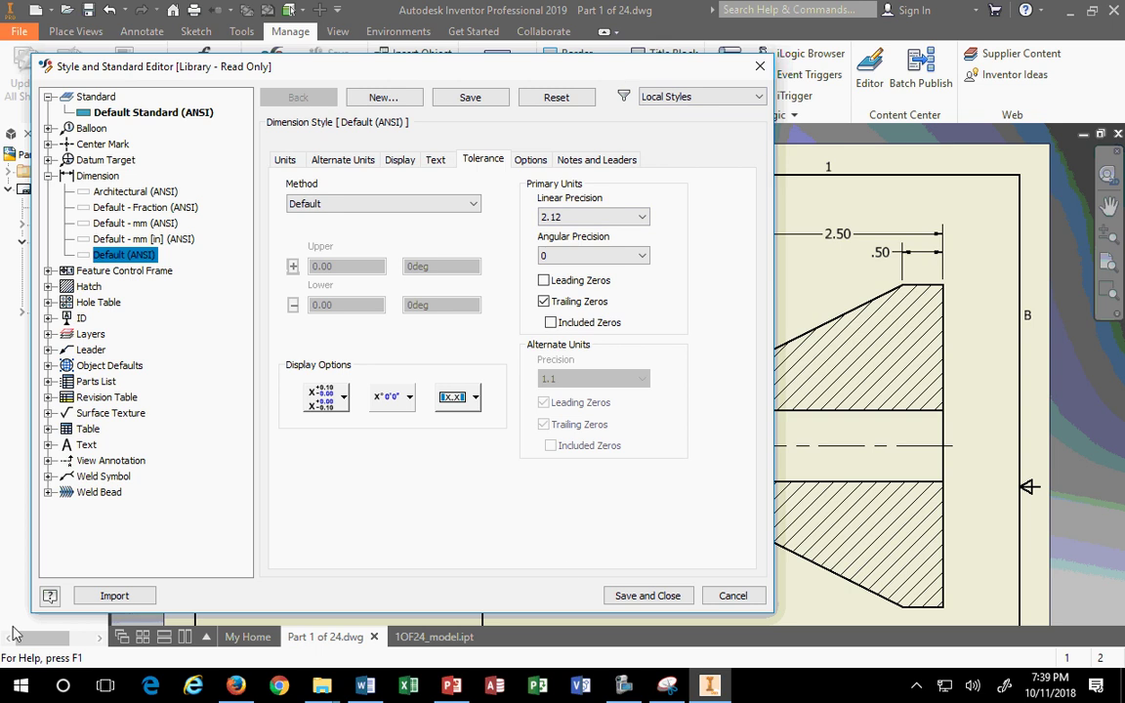
Review the dimension style's Options and its Thru hole note format under Notes and Leaders, and save the style.
click(530, 160)
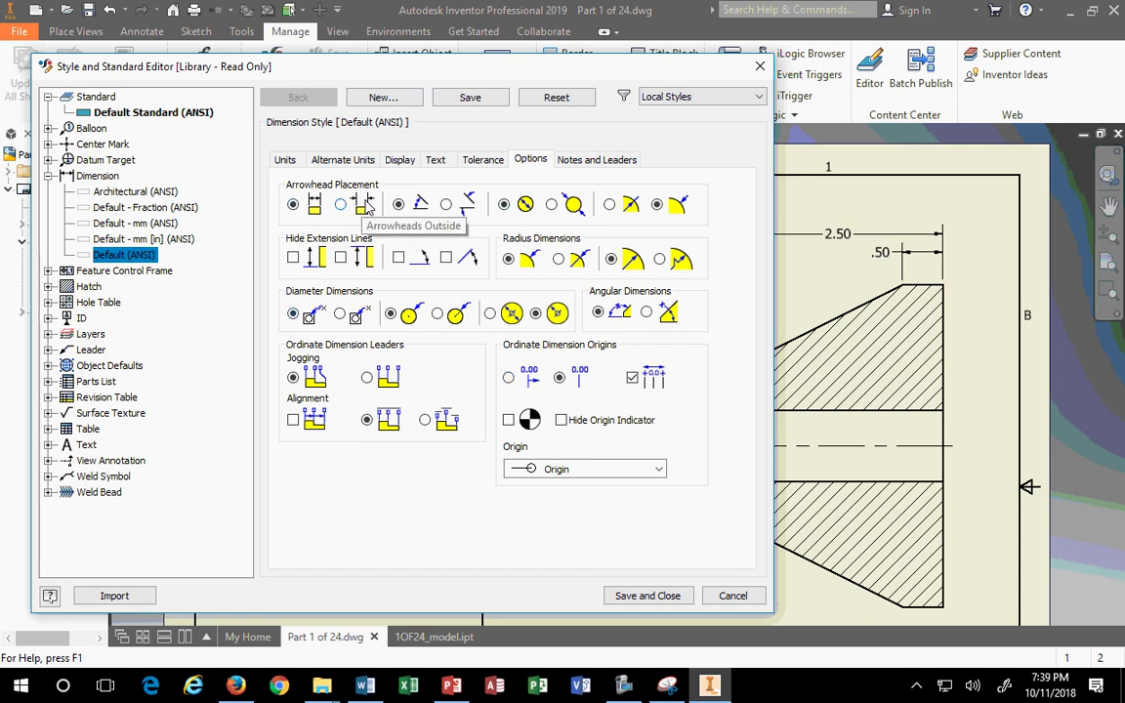
click(598, 159)
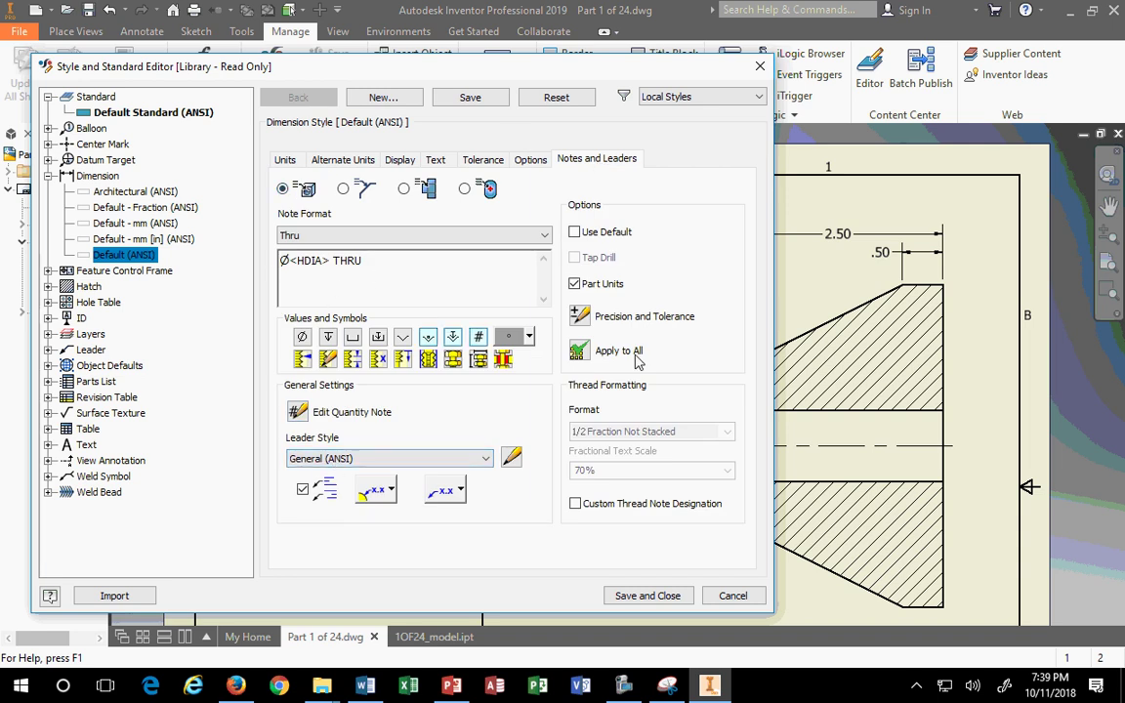
click(305, 265)
double_click(370, 264)
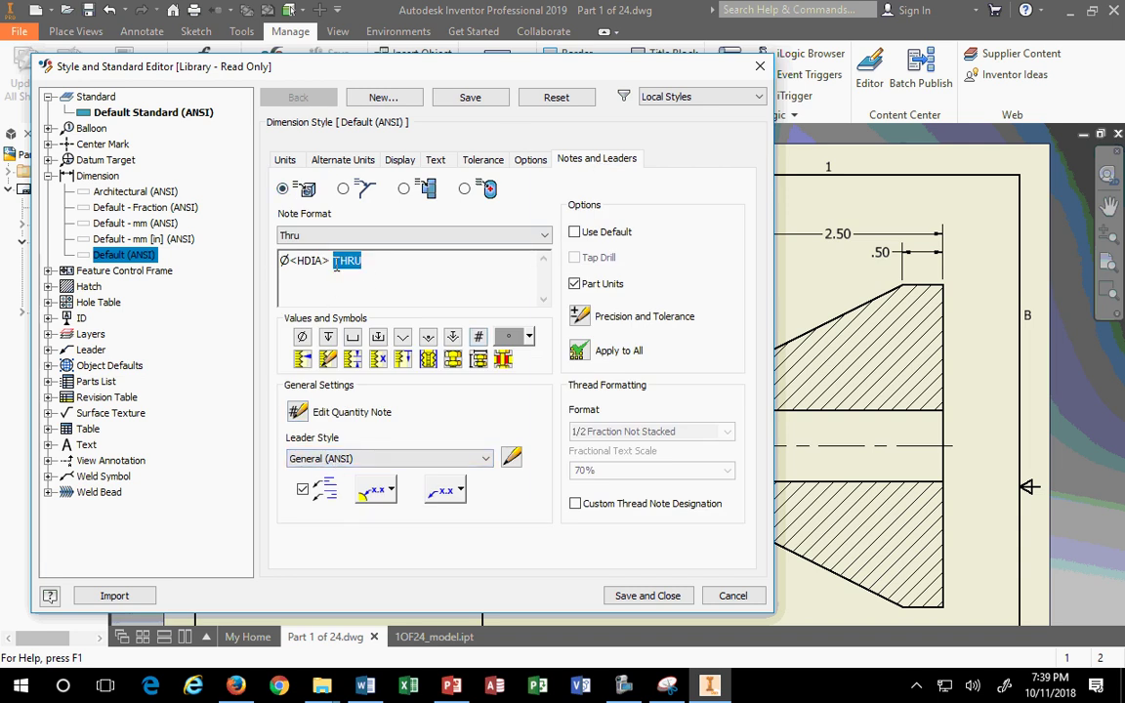
click(420, 301)
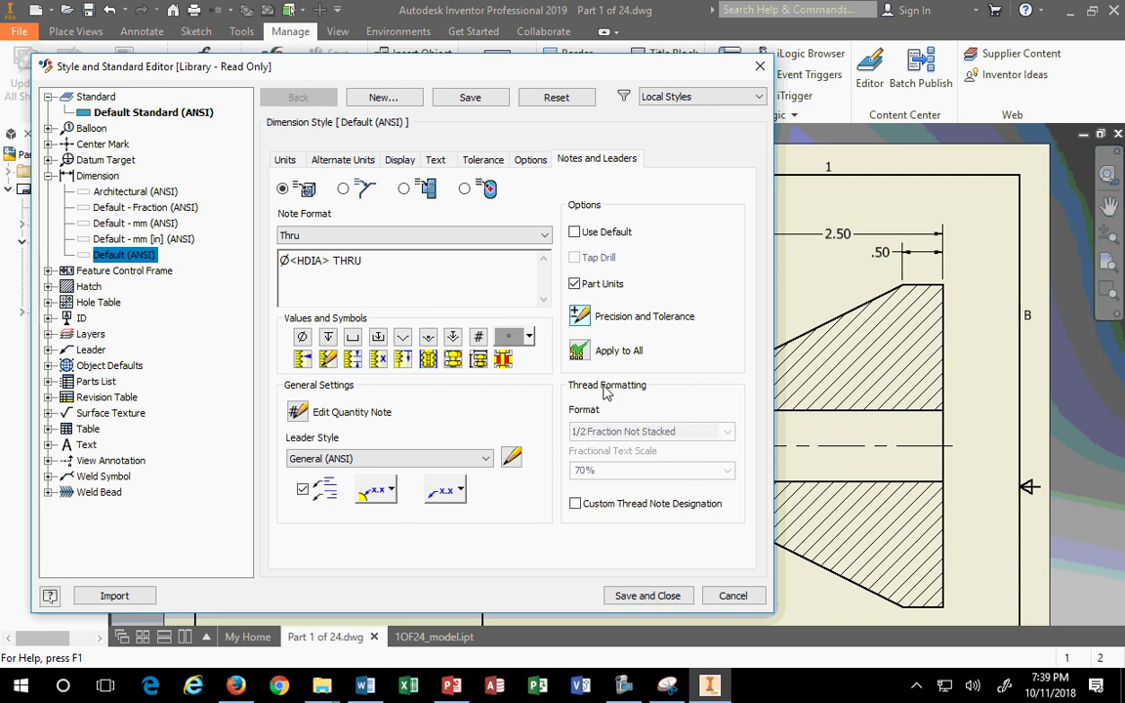
click(667, 602)
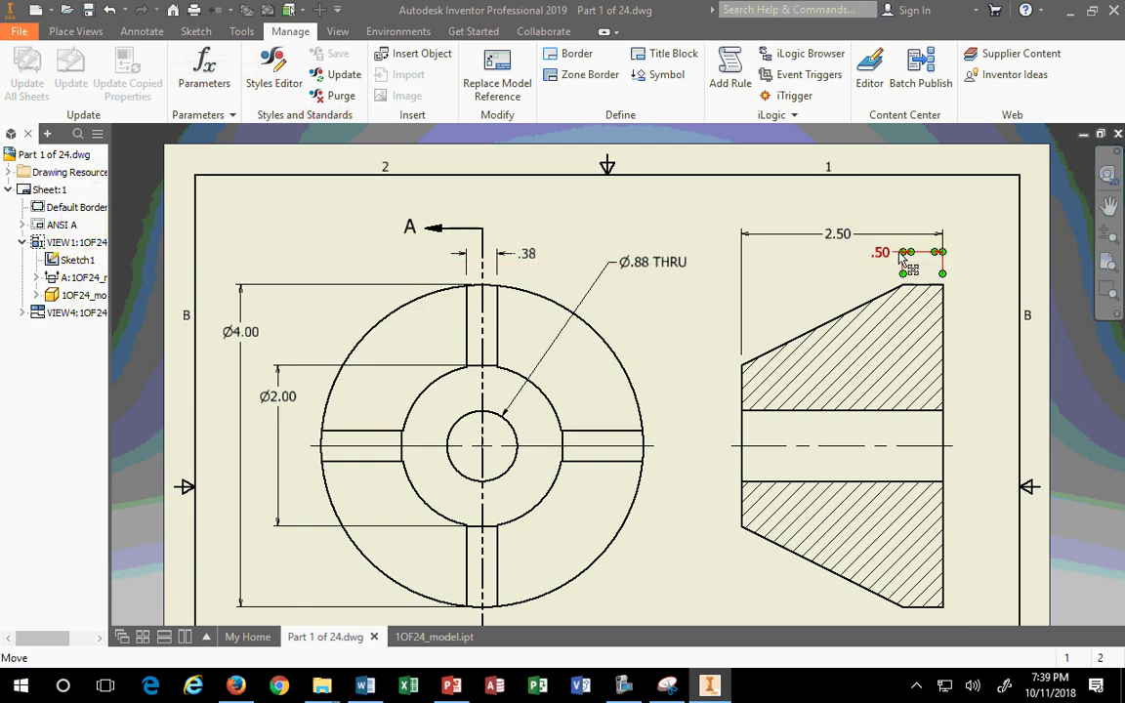
Reposition the .50 and 2.50 length dimensions above the section view.
drag(881, 252, 845, 243)
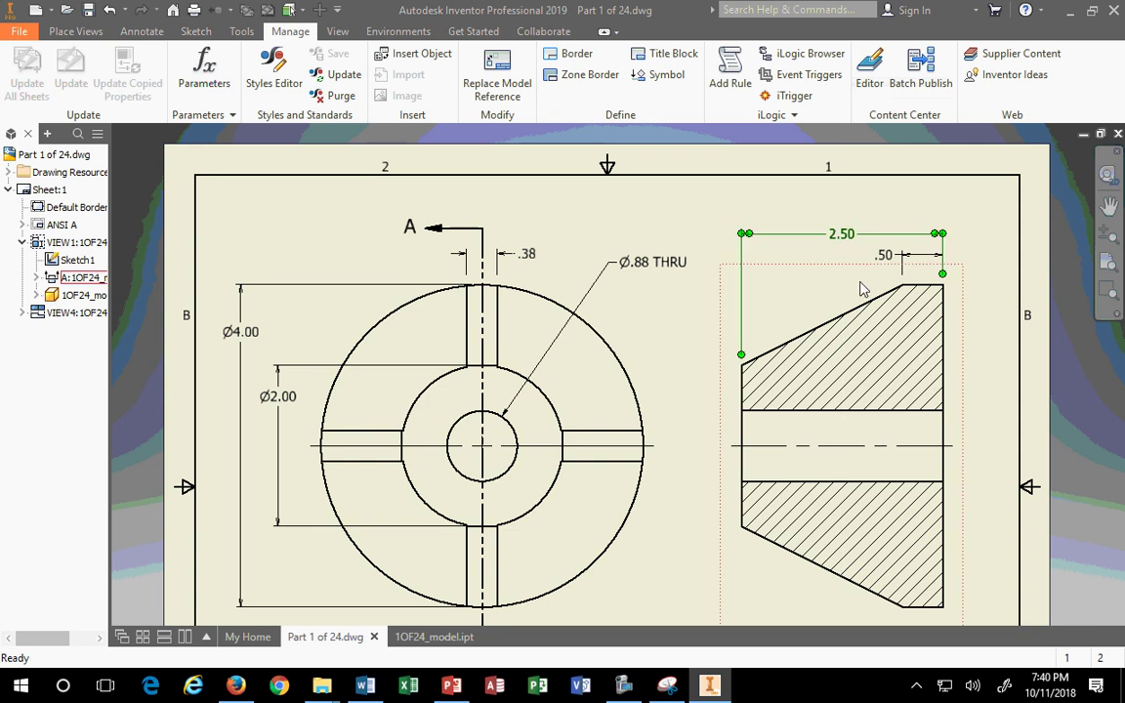
scroll(977, 301, up, 3)
scroll(464, 276, down, 5)
scroll(387, 315, up, 2)
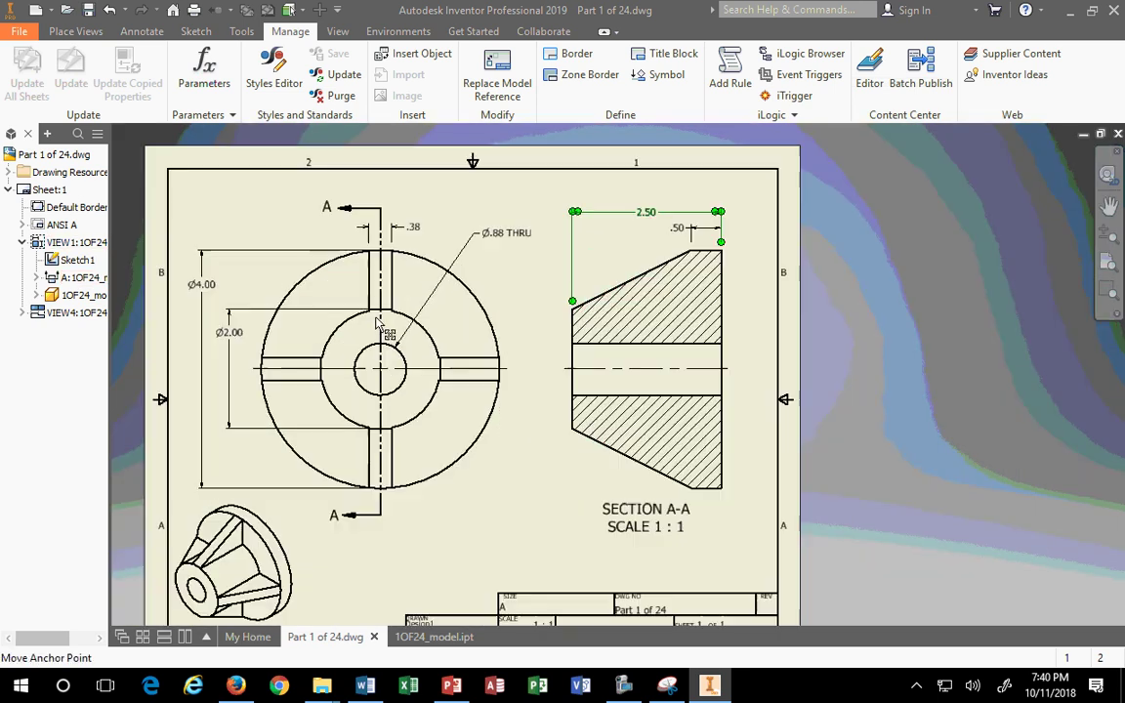
click(914, 389)
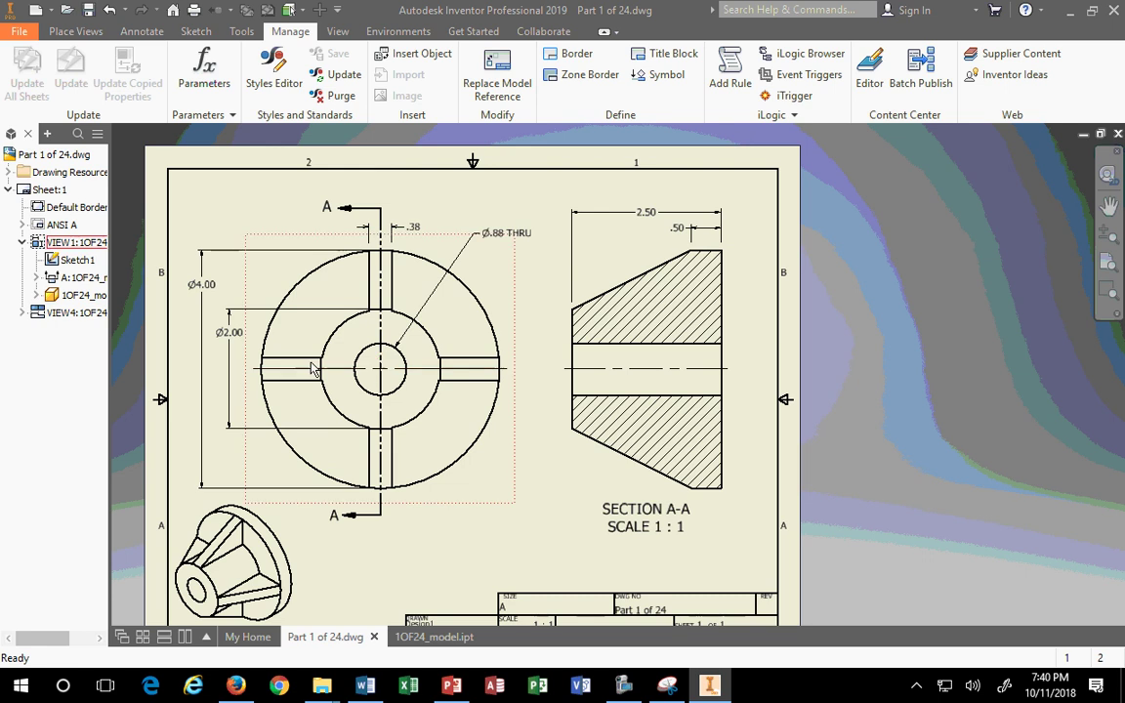
Move the Ø2.00 and Ø4.00 diameter dimensions closer to the front view.
drag(232, 340, 240, 343)
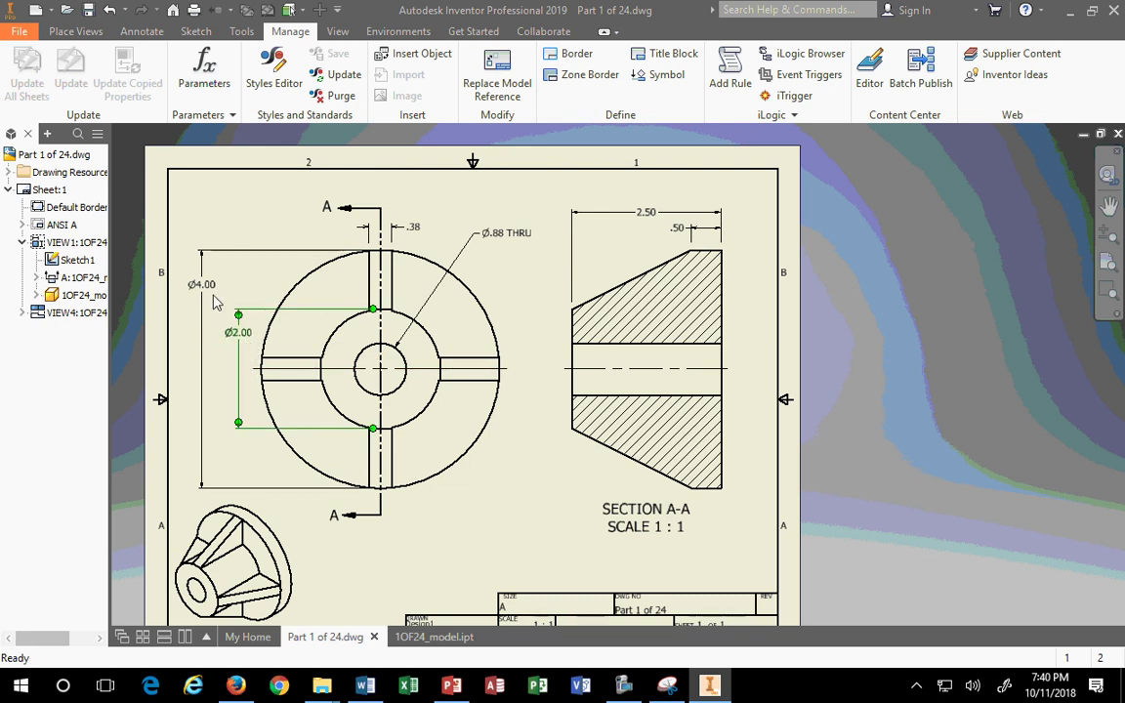
drag(203, 286, 219, 289)
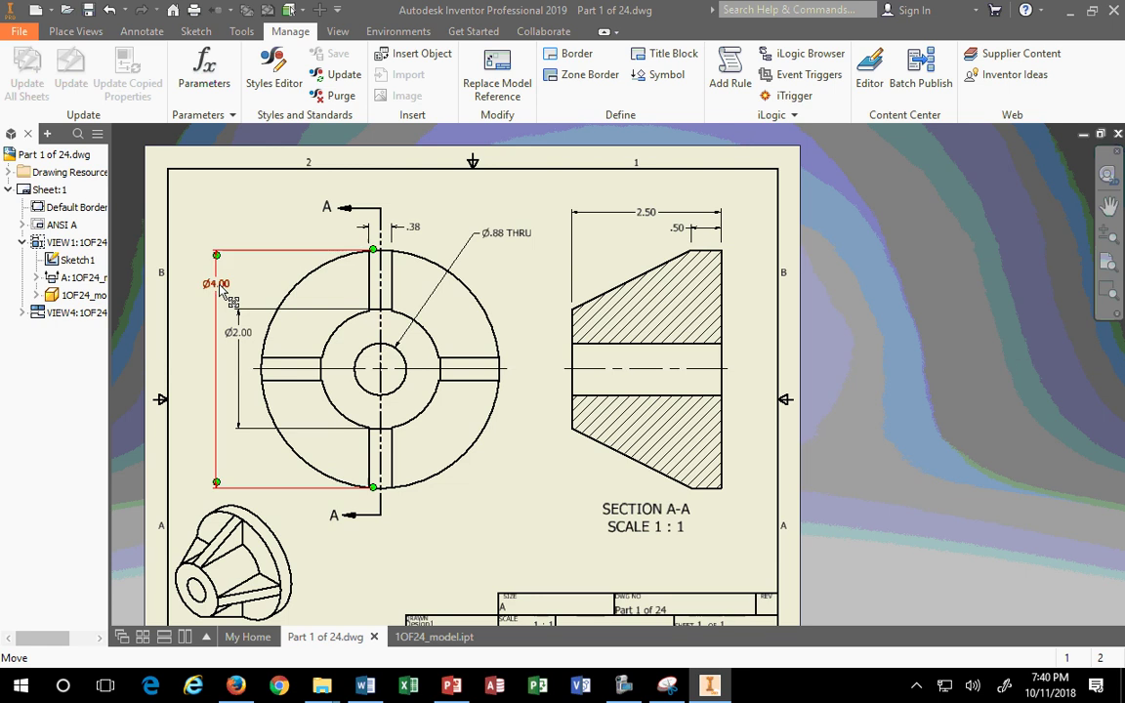
scroll(566, 517, down, 2)
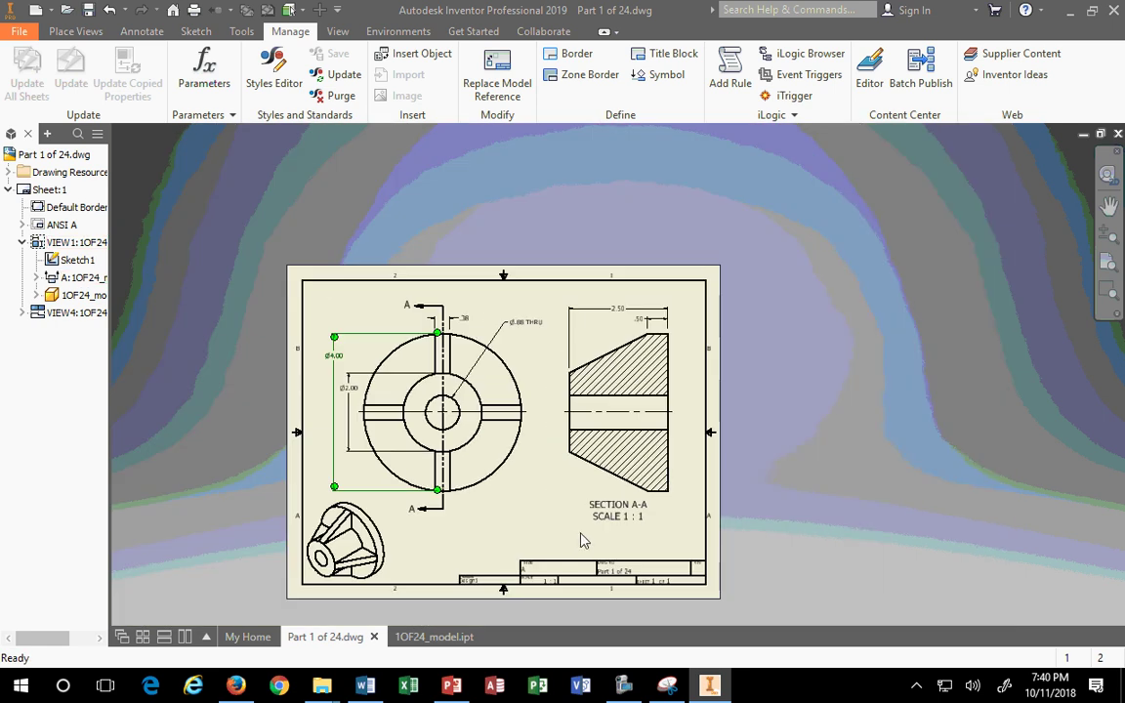
scroll(538, 525, up, 4)
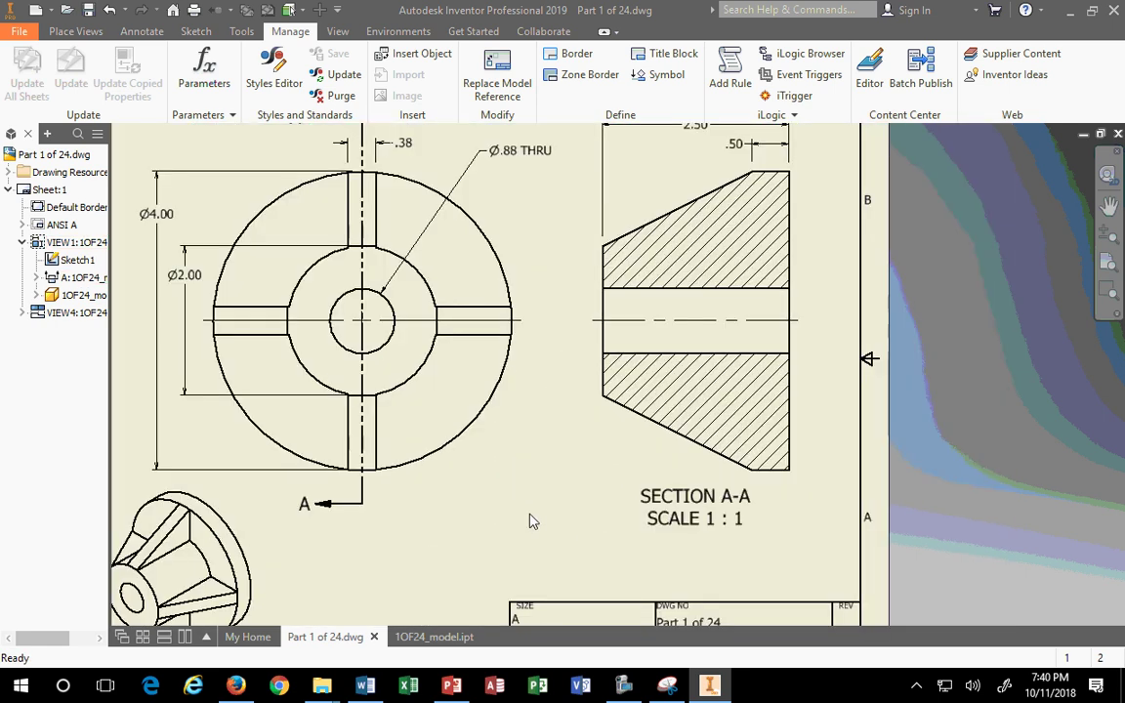
scroll(517, 508, down, 3)
Preview the current sheet's print output at Model 1:1 scale.
click(20, 31)
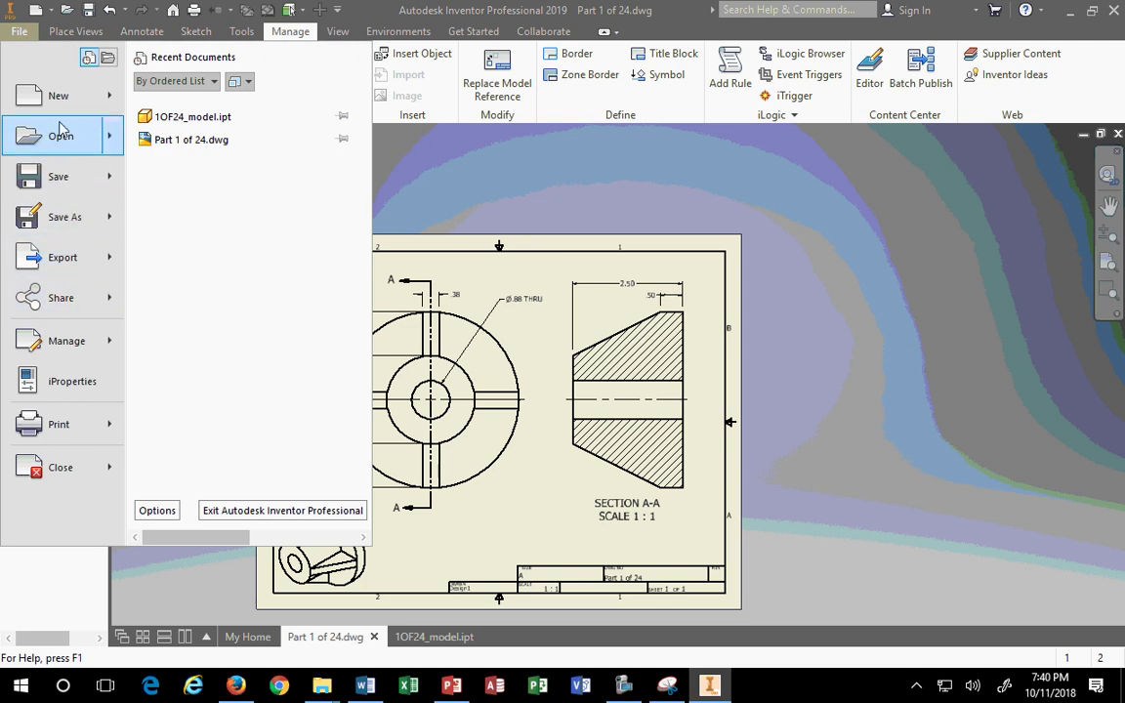
click(86, 424)
mouse_move(488, 182)
mouse_down()
mouse_move(354, 100)
mouse_move(300, 96)
mouse_up()
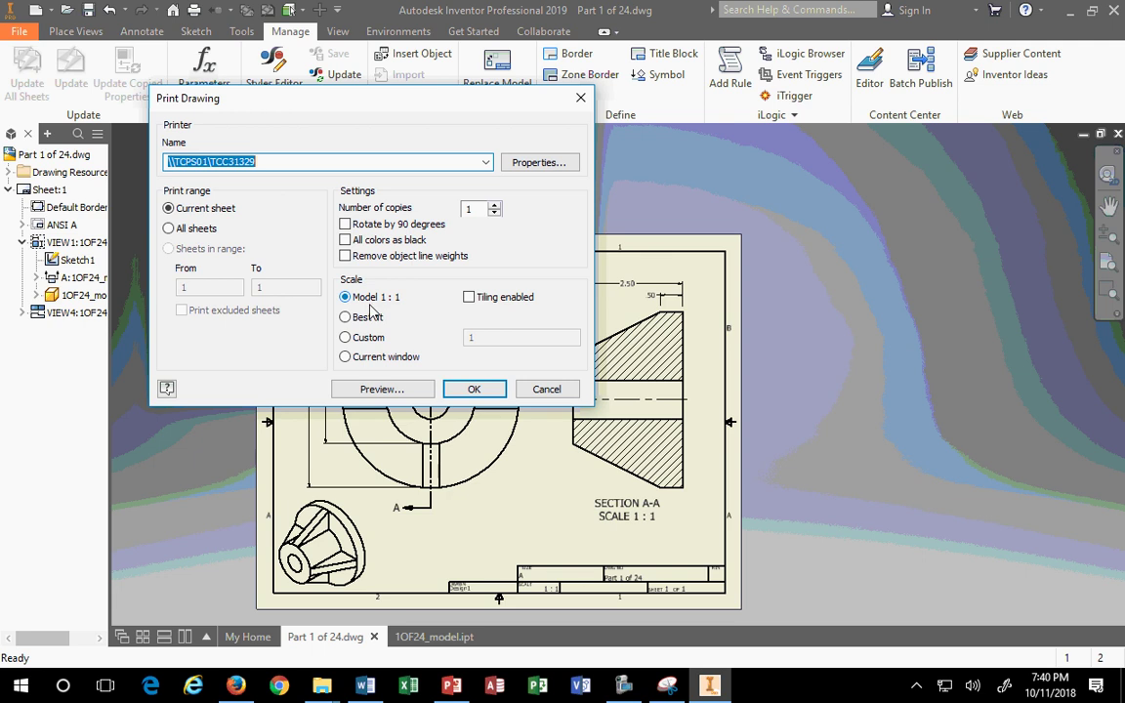
click(379, 389)
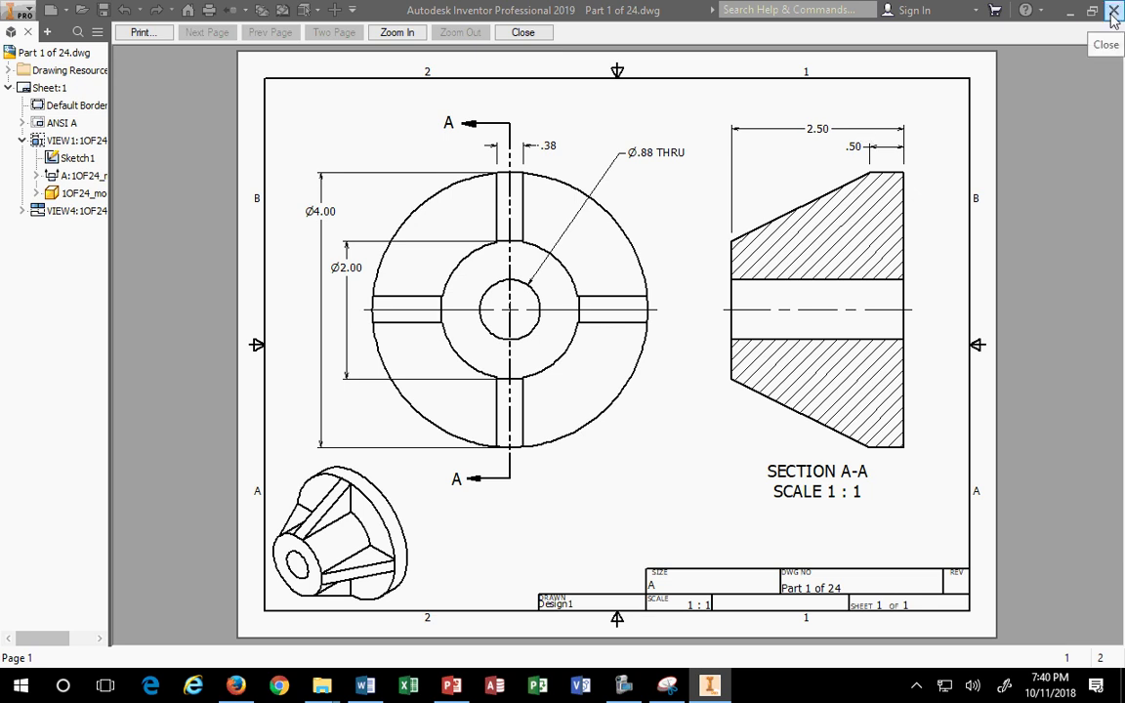
Print the current sheet with Microsoft Print to PDF and save the output in Documents as 1 of 24.
click(143, 32)
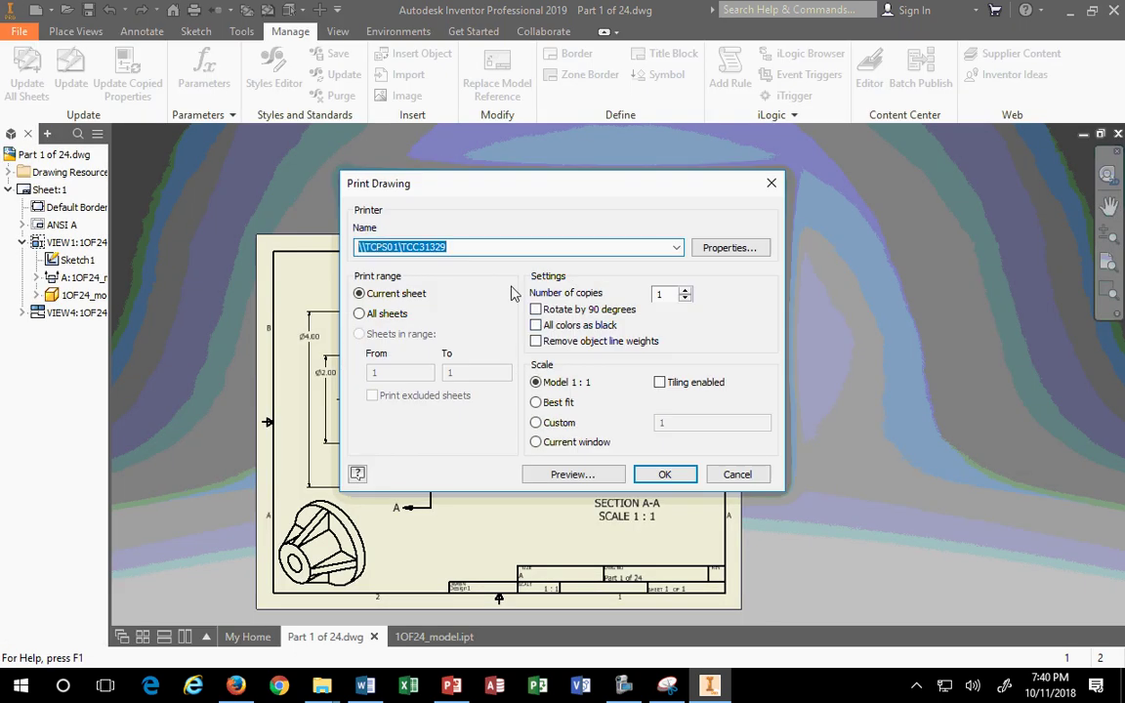
click(675, 247)
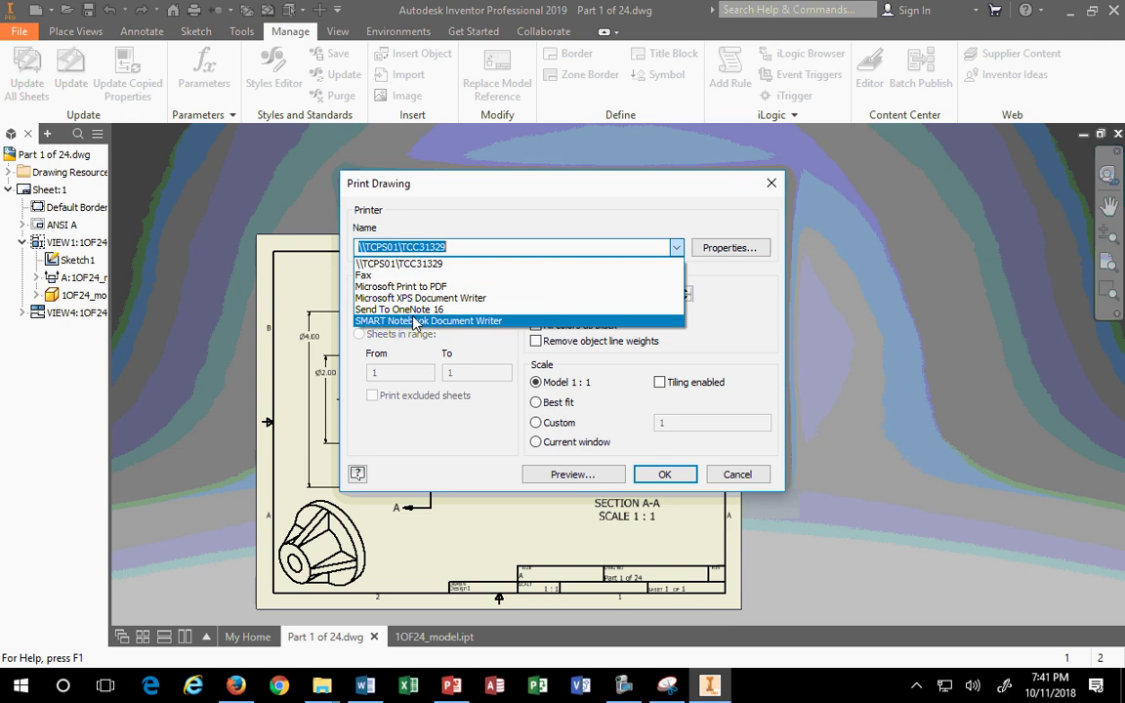
click(422, 288)
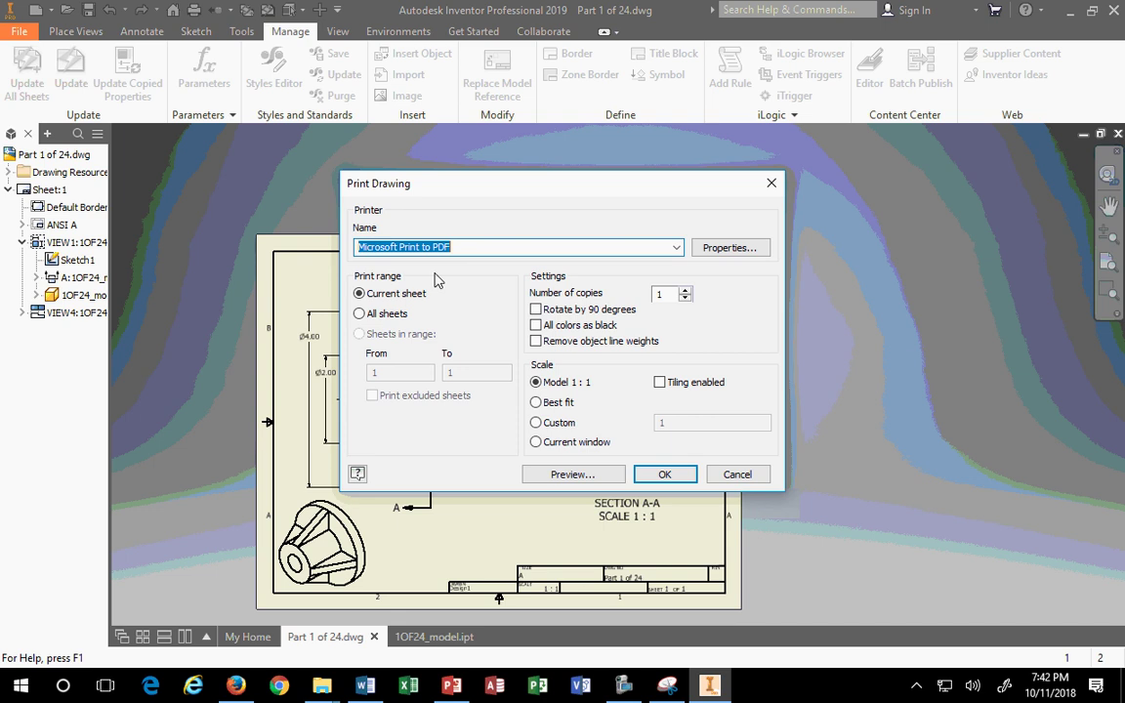
click(665, 474)
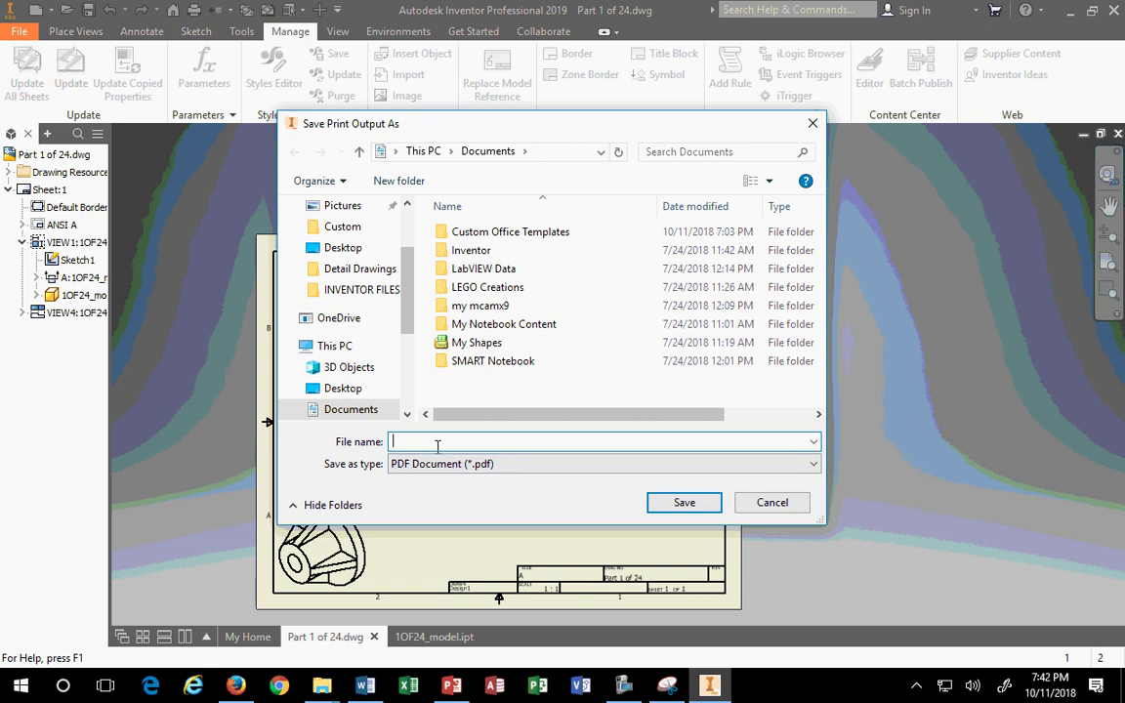
text(1 of 24)
key(Return)
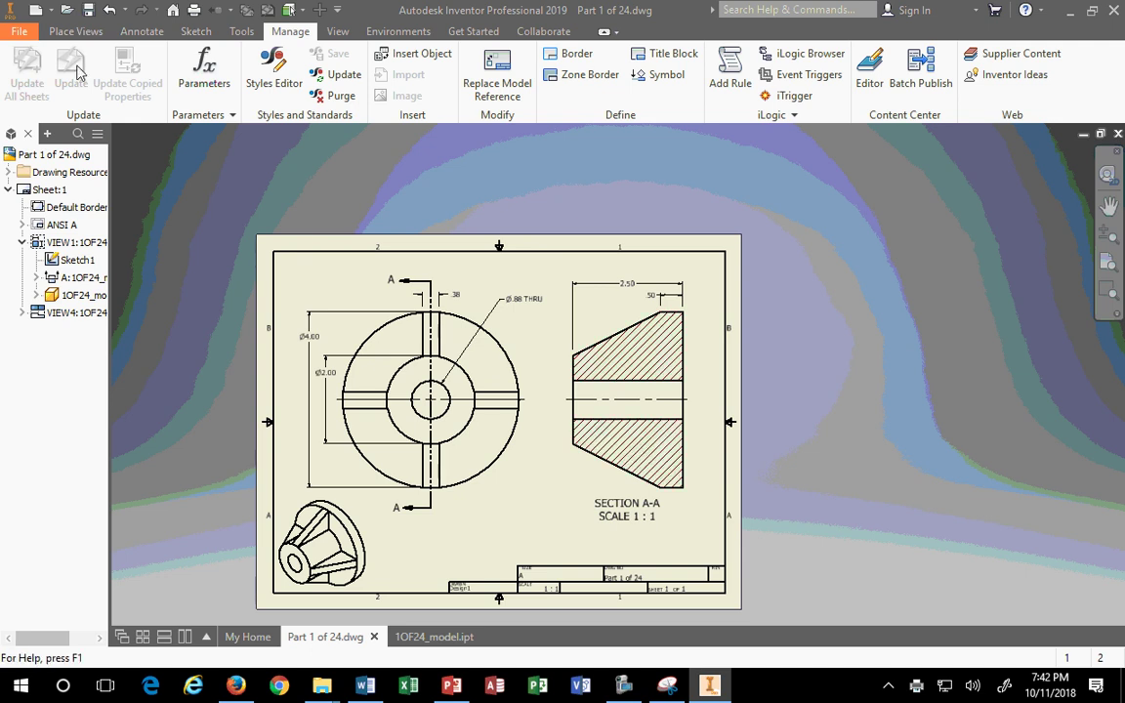
click(21, 32)
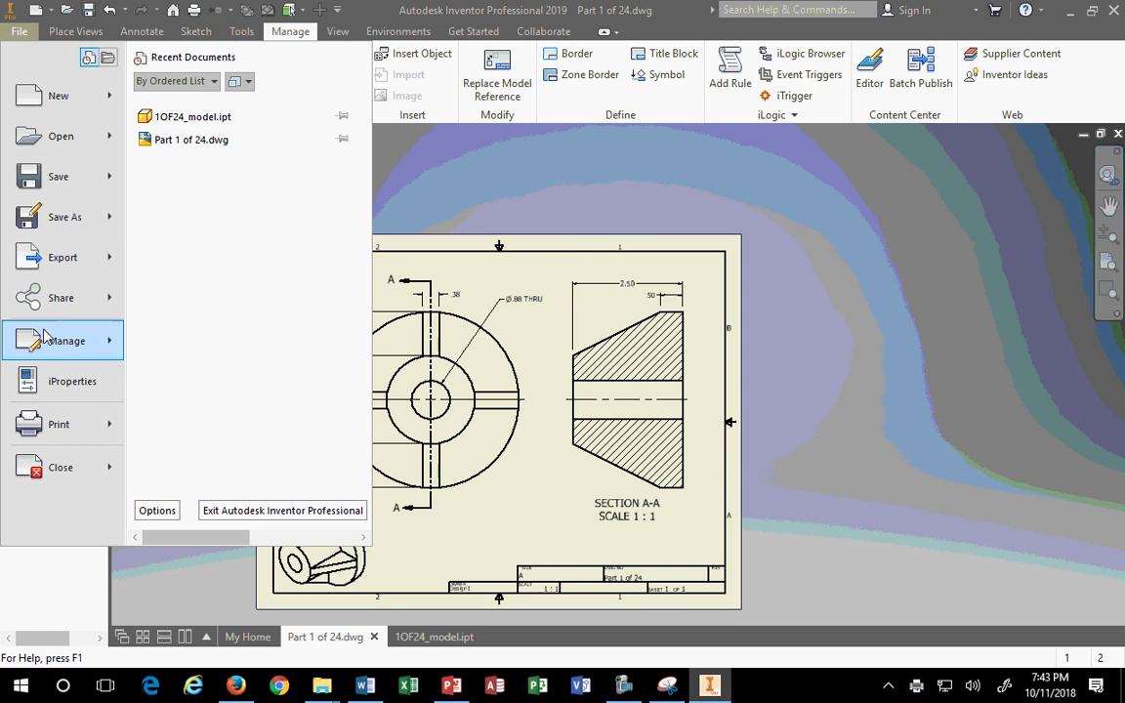
click(92, 426)
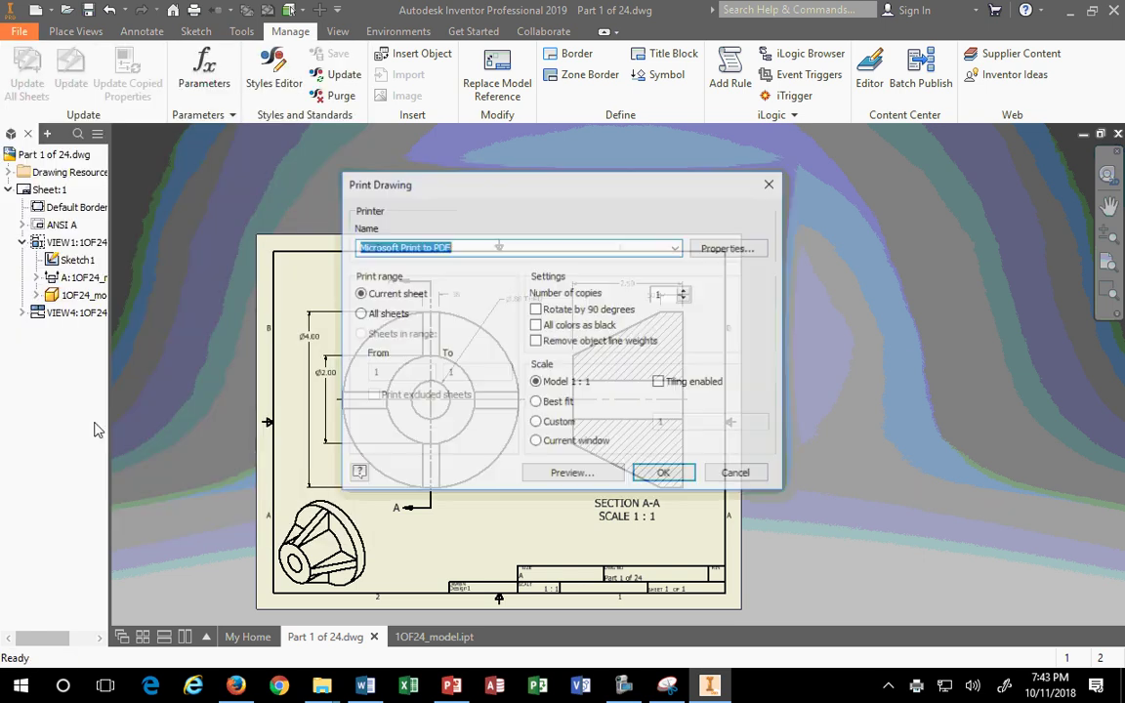
click(737, 474)
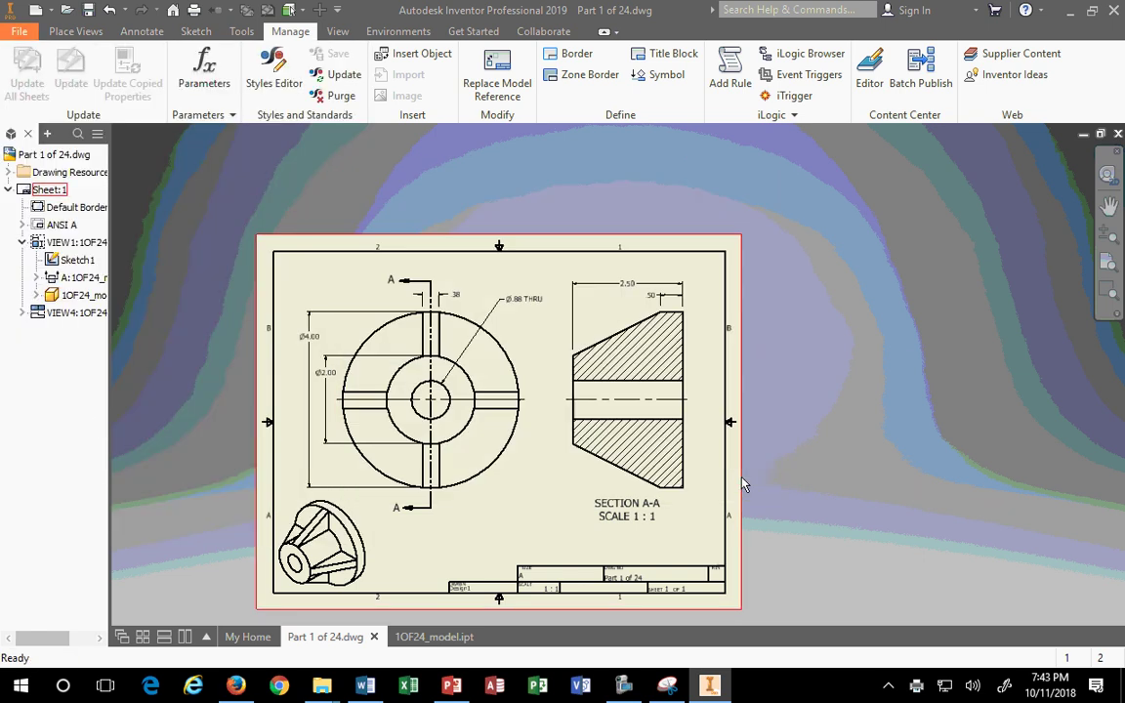
Examine the gap between the section view's edge and the extension lines of the .50 dimension.
scroll(466, 488, up, 3)
scroll(474, 486, down, 2)
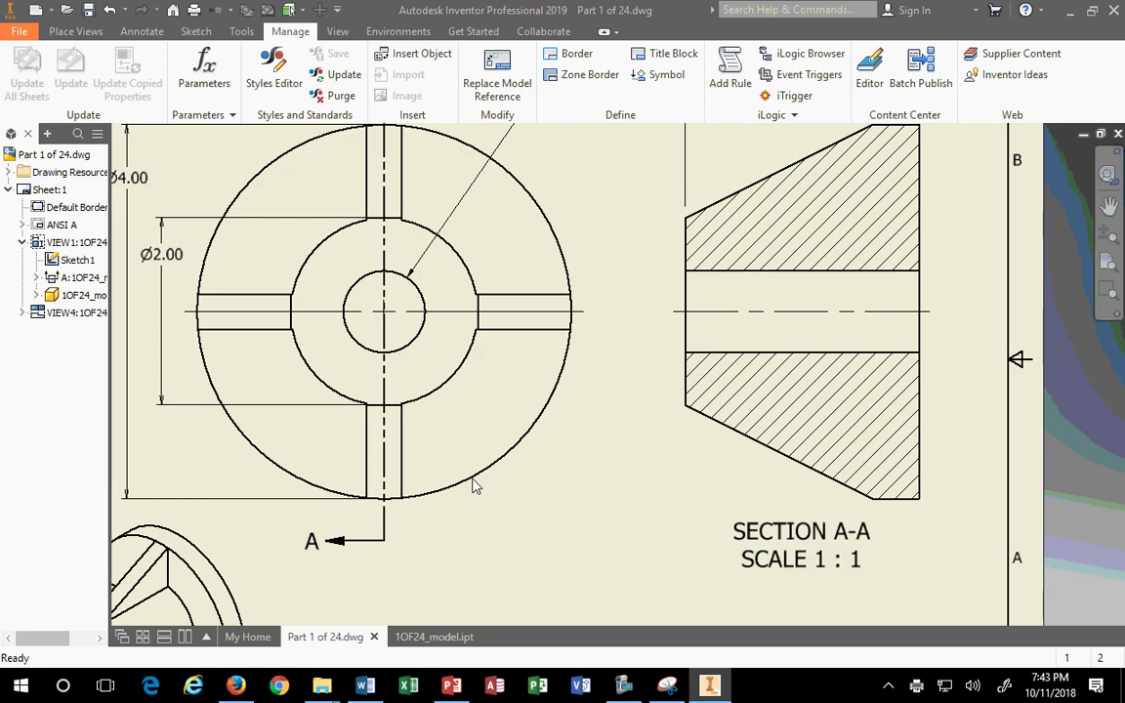
scroll(474, 485, up, 1)
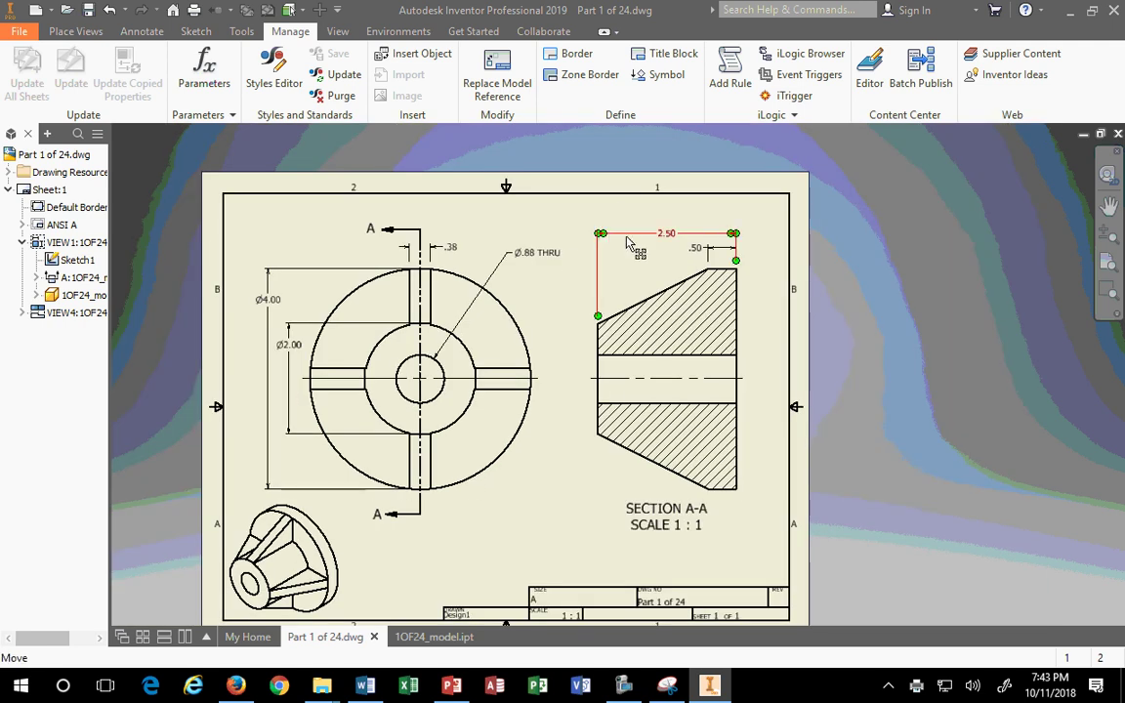
scroll(704, 249, down, 3)
scroll(773, 259, down, 3)
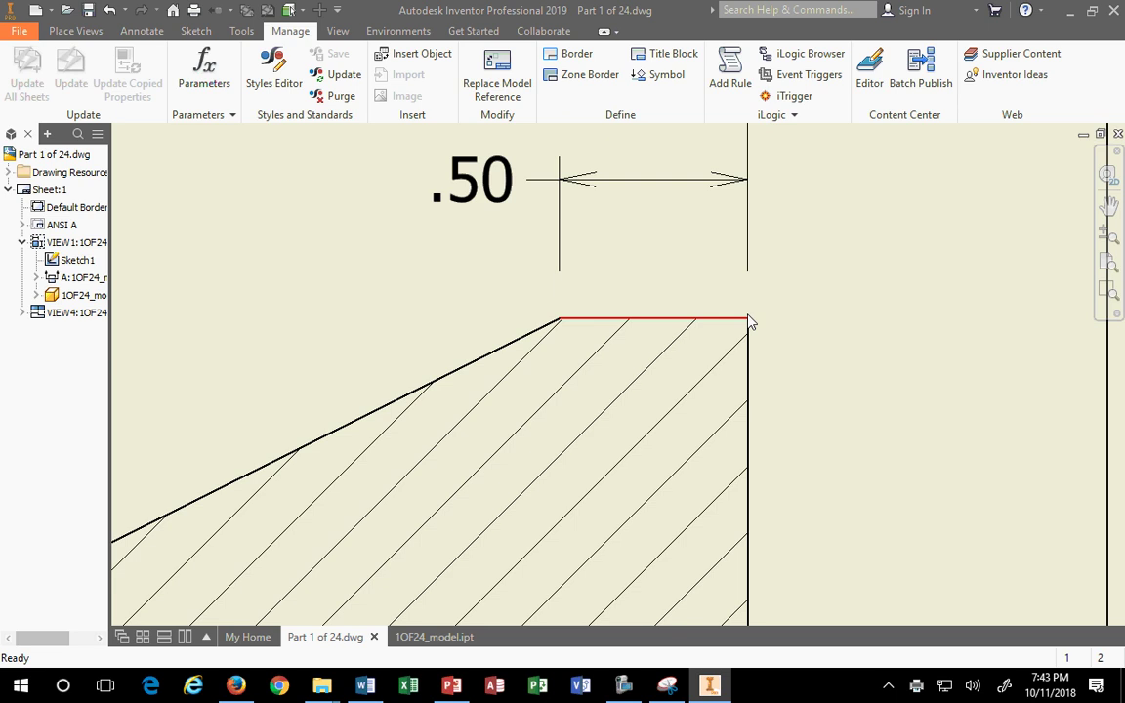
scroll(750, 322, up, 2)
scroll(748, 322, up, 3)
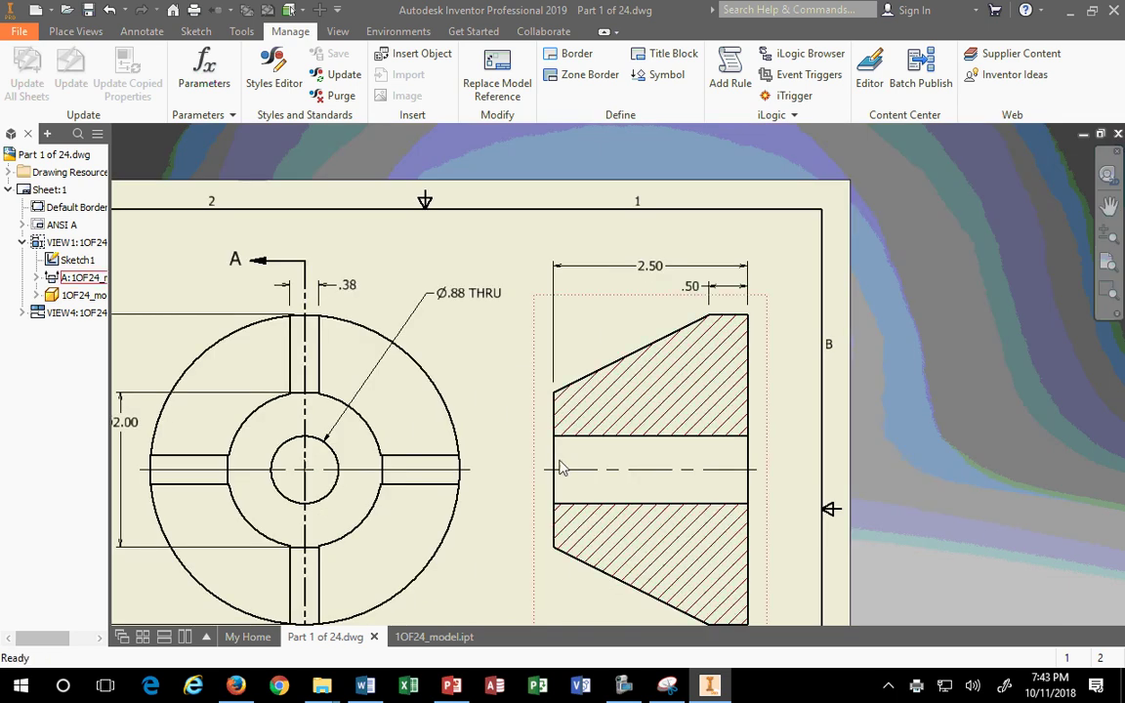
Pull the Ø2.00 dimension's upper extension line back to leave a gap before the slot's edge in the front view.
mouse_move(502, 423)
middle_down()
mouse_move(621, 368)
mouse_move(712, 343)
middle_up()
scroll(453, 334, down, 3)
click(476, 304)
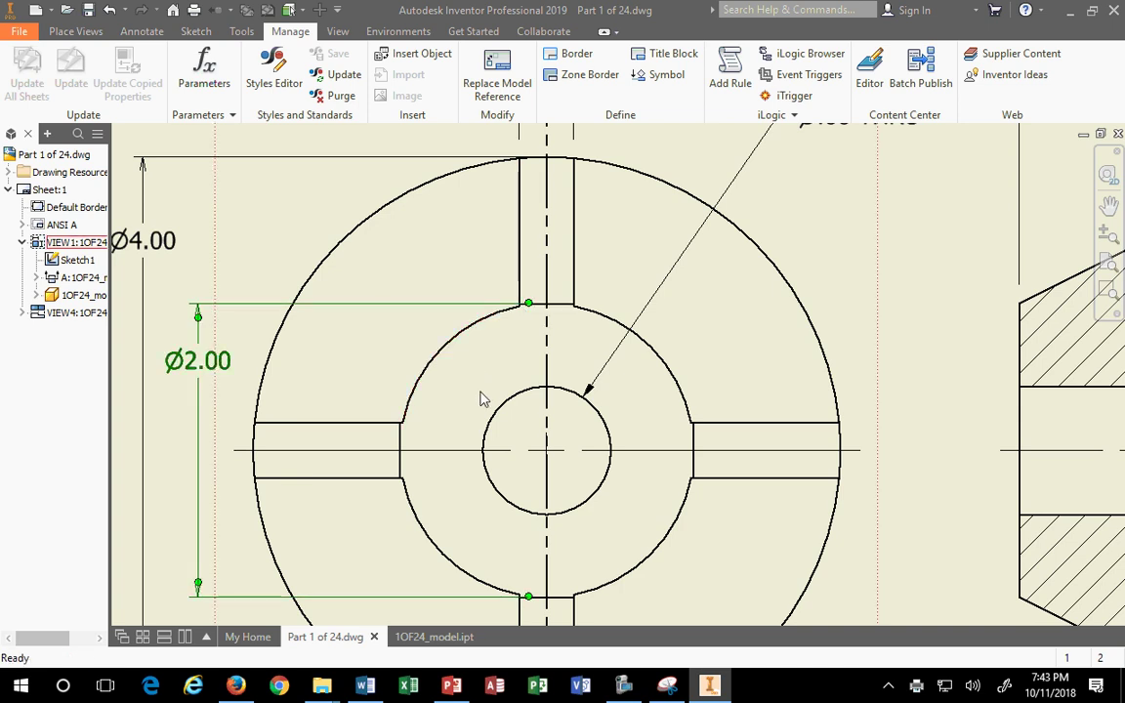
scroll(481, 398, up, 5)
scroll(510, 342, down, 8)
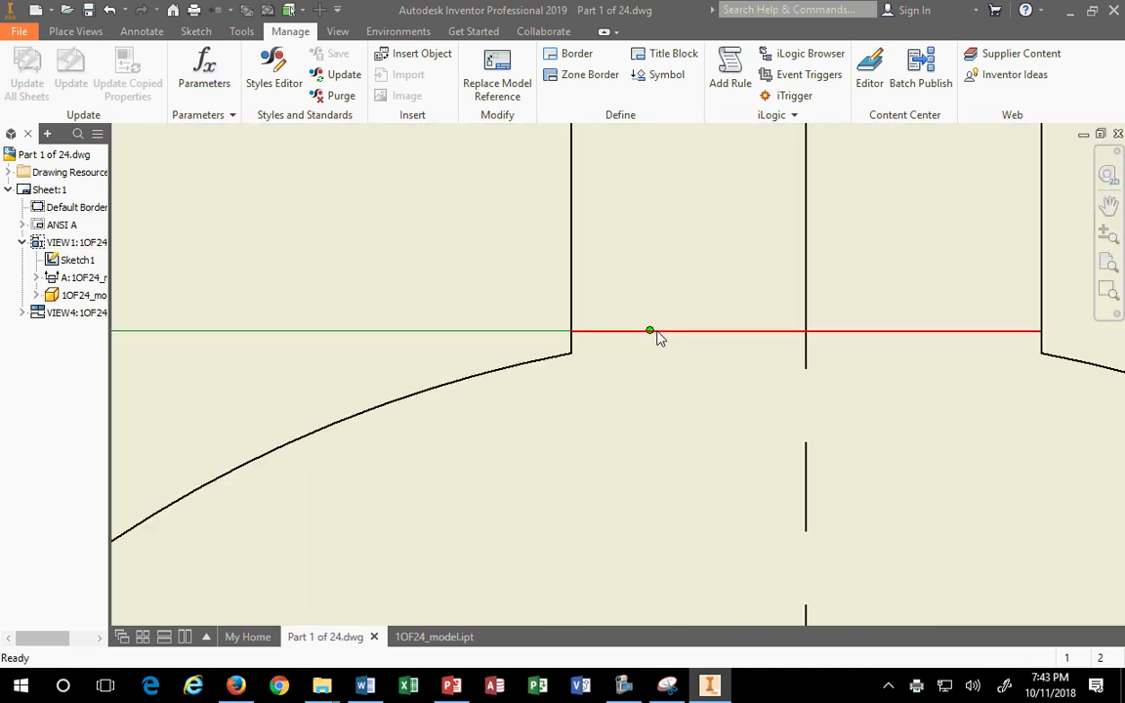
drag(651, 331, 571, 331)
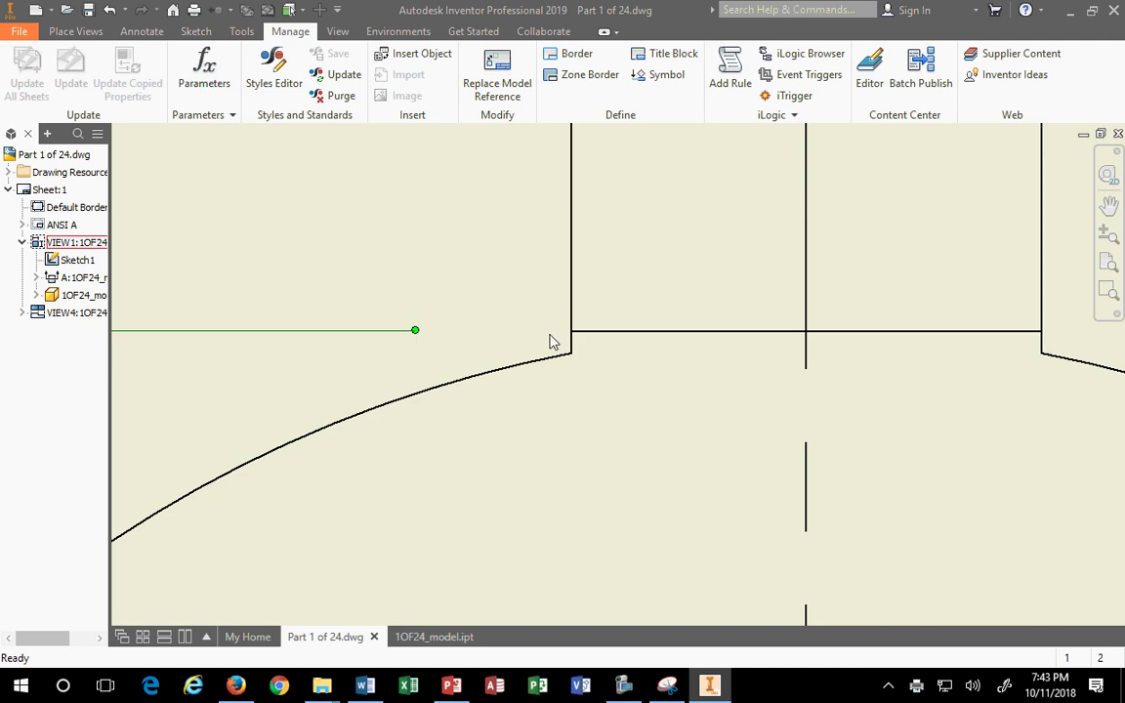
Pull the Ø2.00 dimension's lower extension line back to leave a gap before the bottom slot's edge.
scroll(542, 341, up, 5)
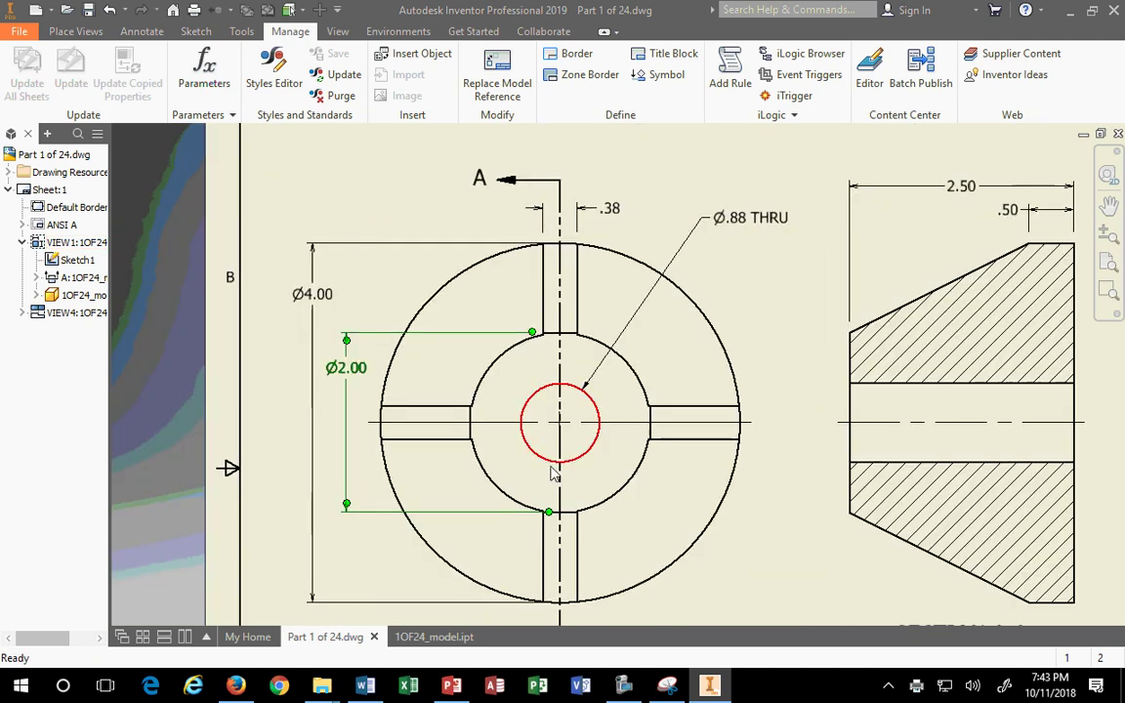
scroll(588, 545, down, 4)
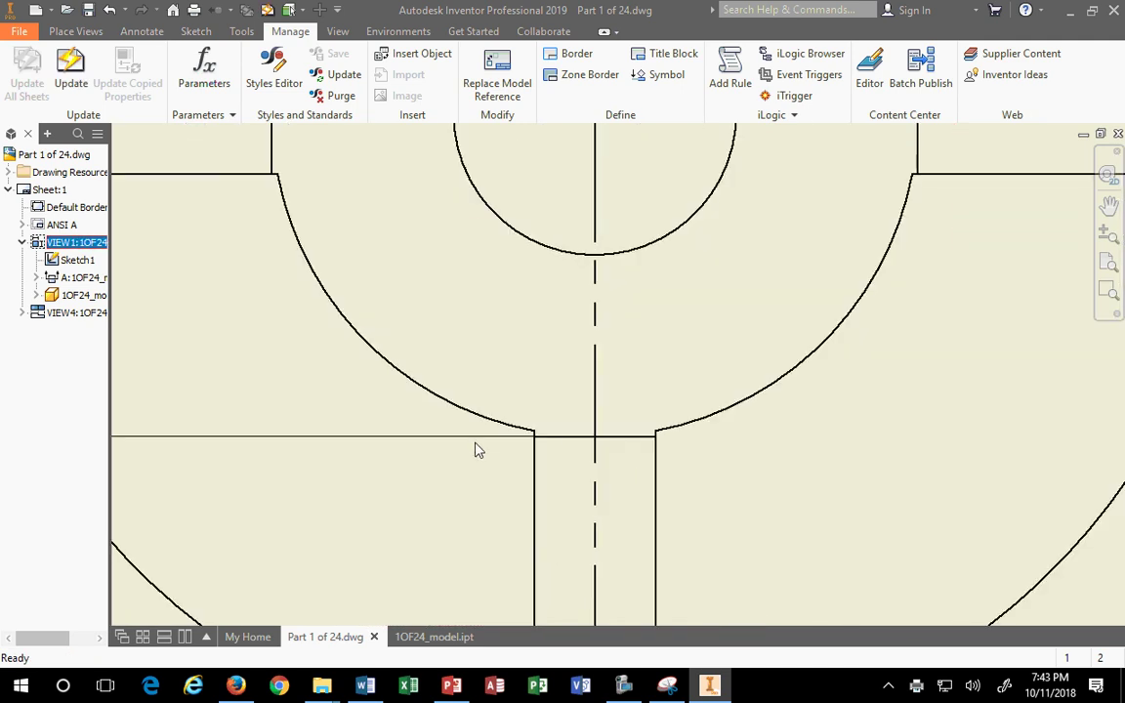
scroll(507, 454, down, 2)
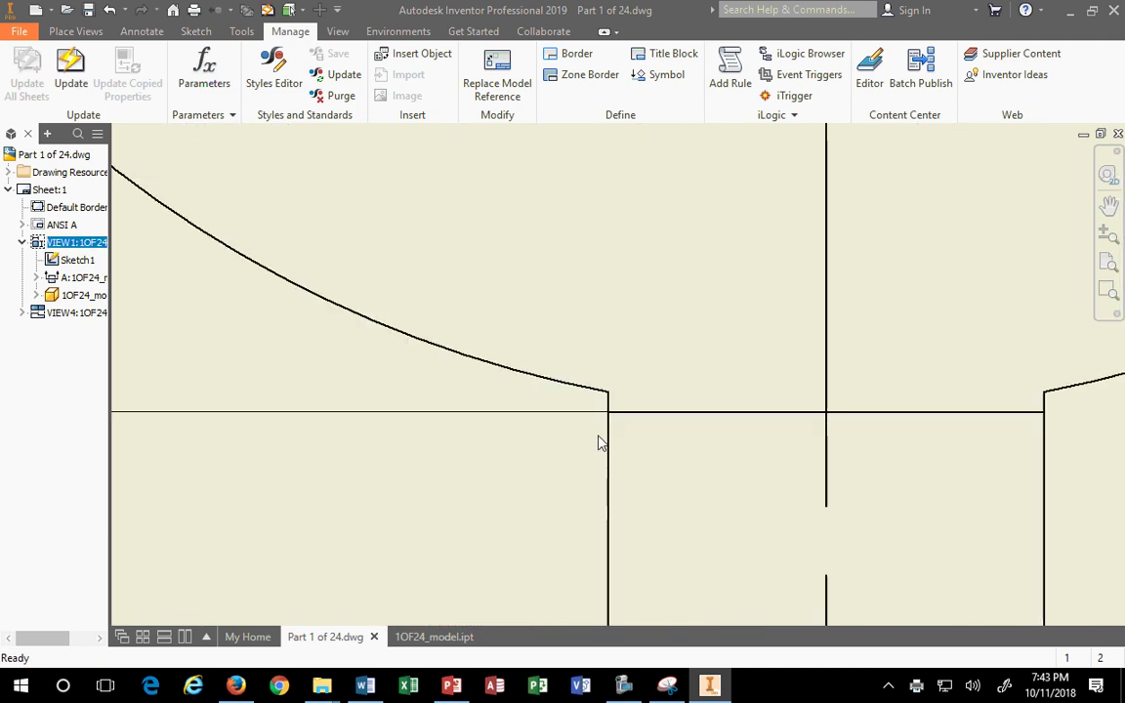
click(680, 414)
drag(681, 412, 608, 412)
scroll(584, 447, up, 8)
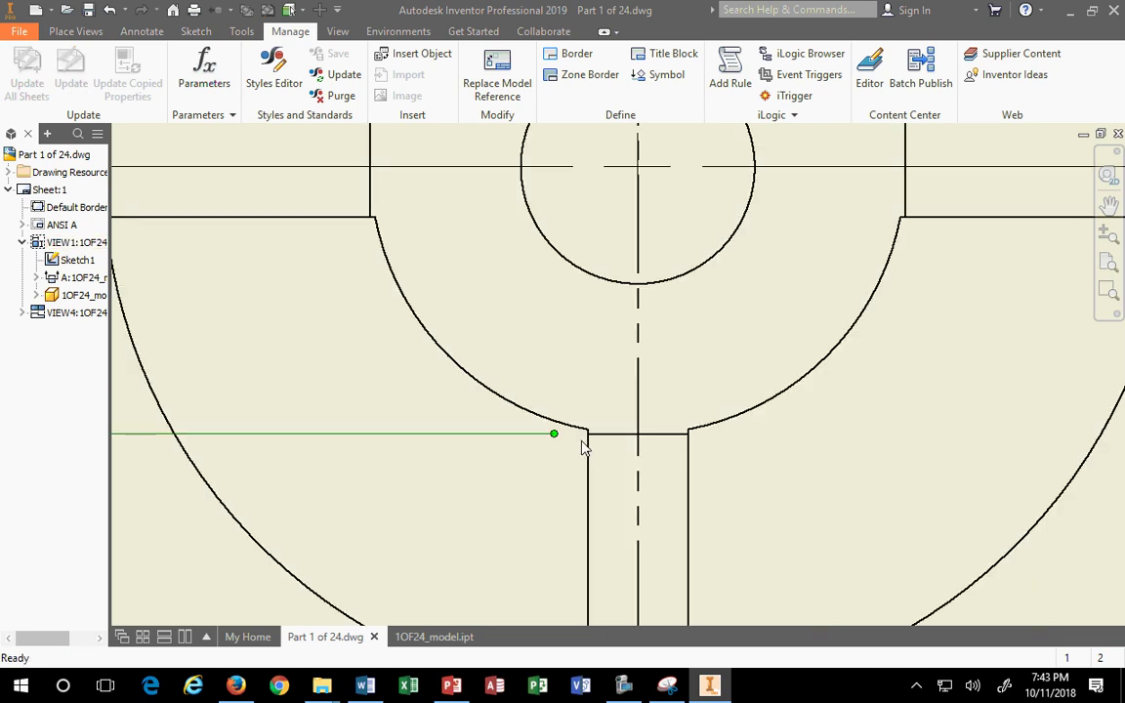
scroll(565, 285, down, 4)
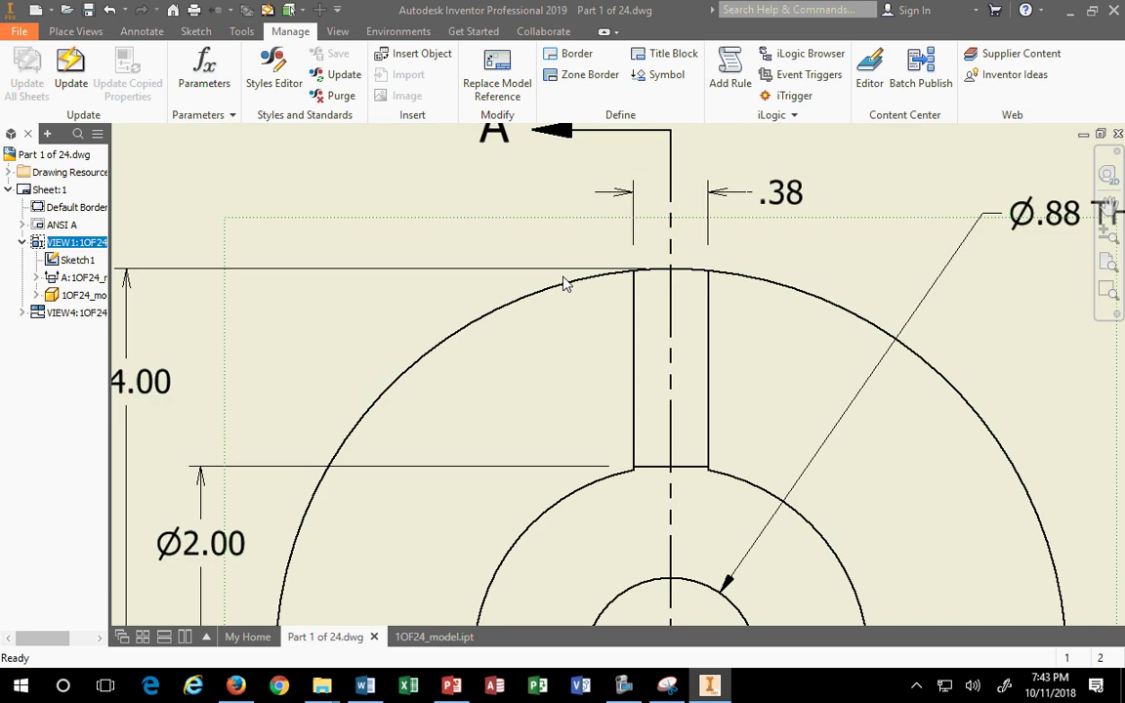
Examine where the 4.00 dimension's upper and lower extension lines end relative to the outer circle in the front view.
click(645, 270)
scroll(646, 274, down, 3)
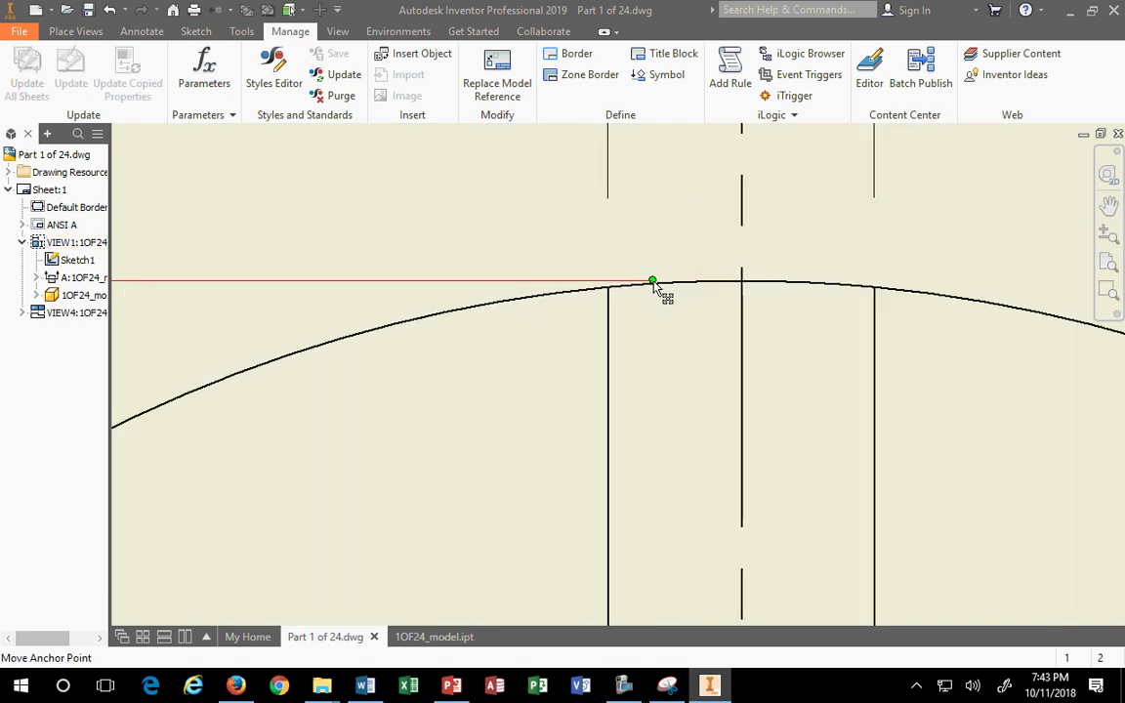
scroll(664, 293, down, 3)
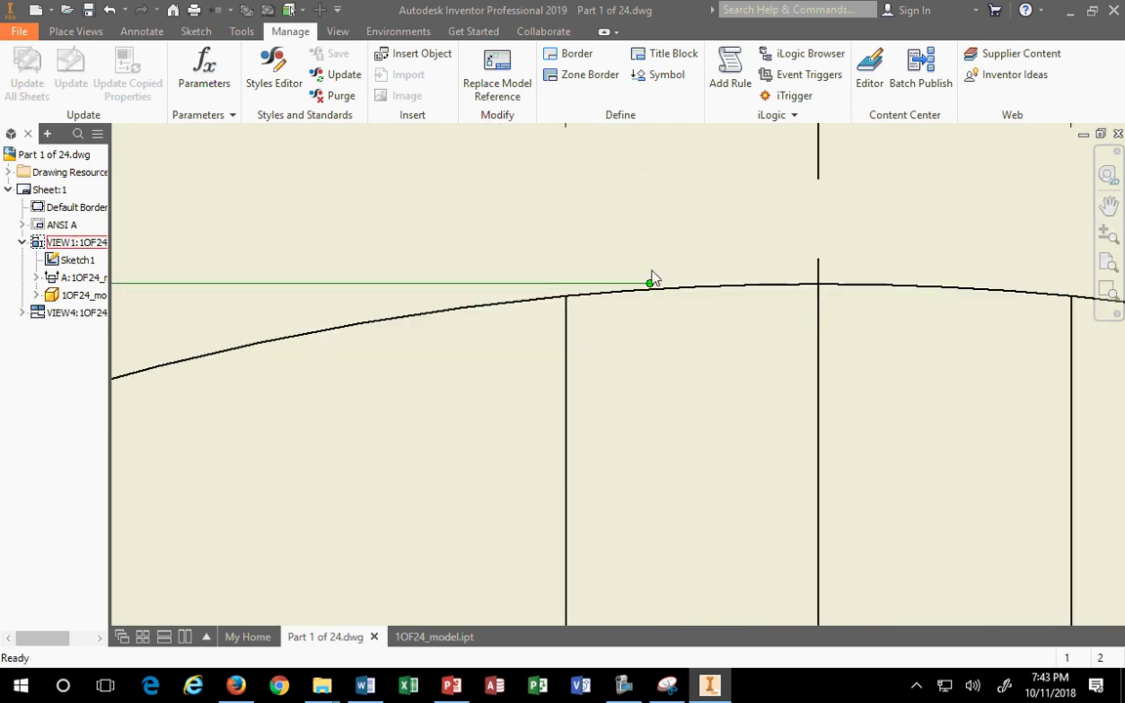
scroll(647, 291, up, 7)
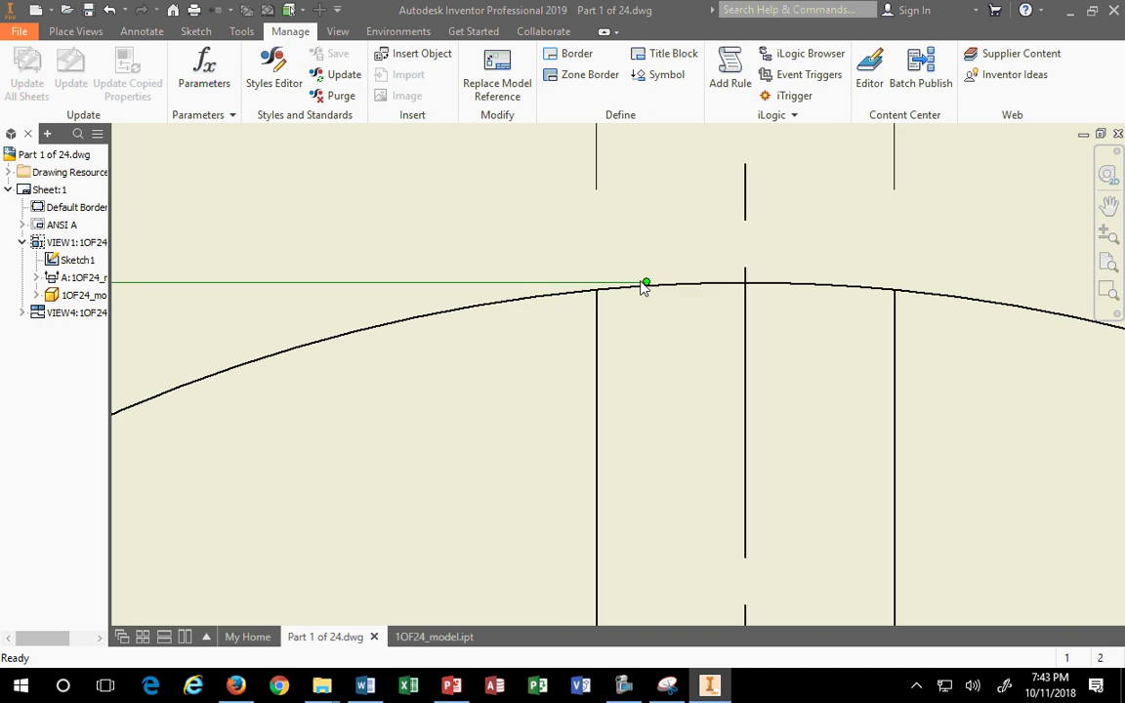
scroll(644, 298, down, 8)
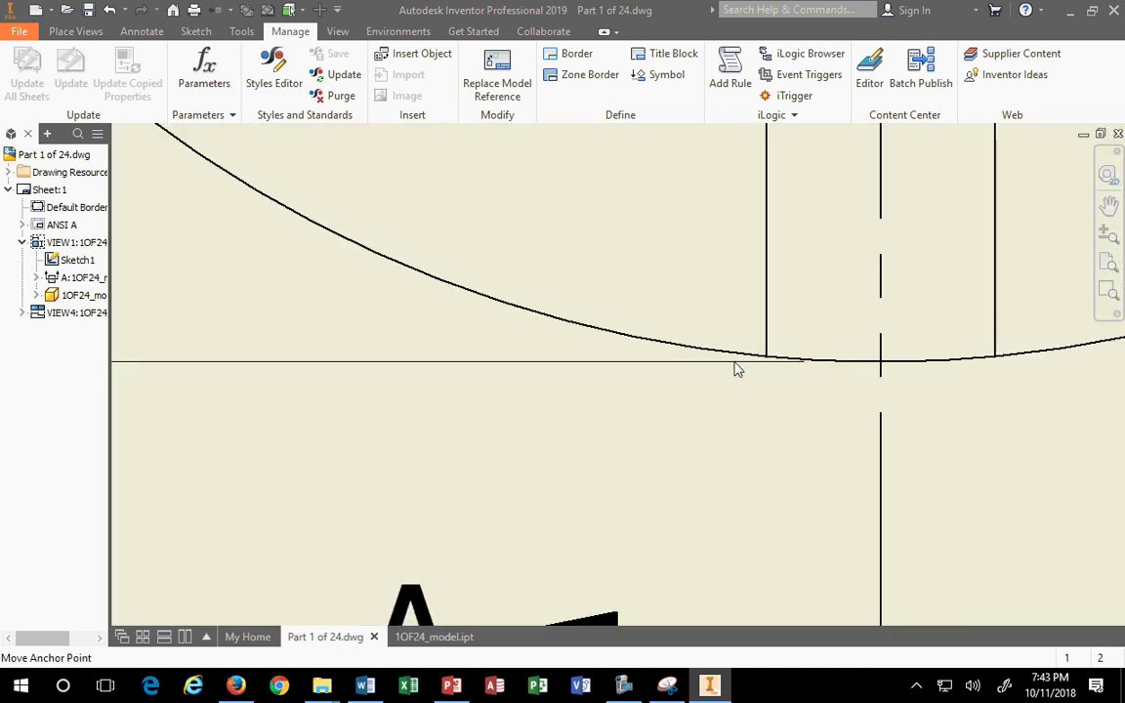
scroll(793, 367, down, 3)
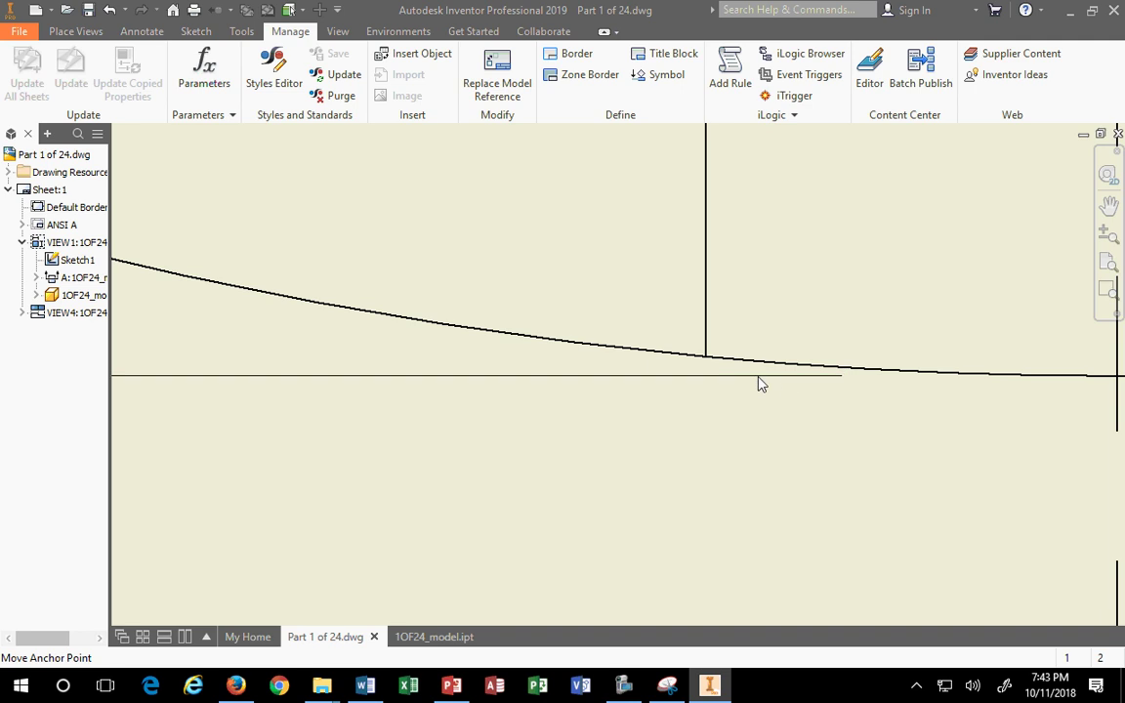
click(843, 383)
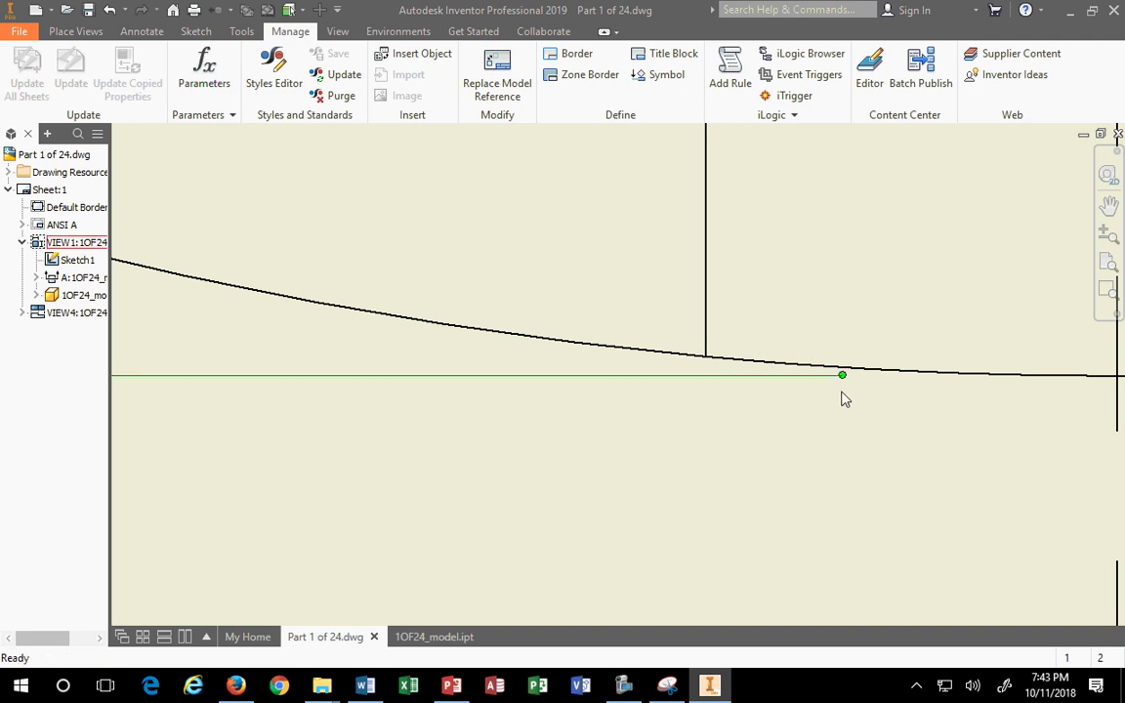
scroll(1024, 383, up, 6)
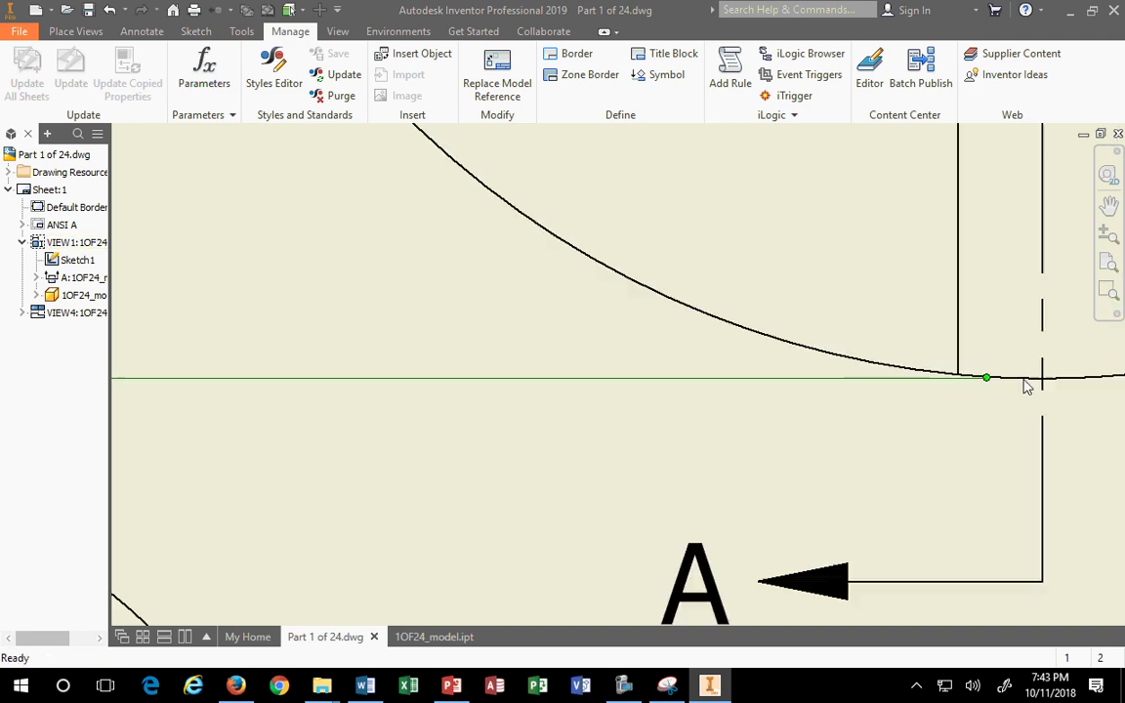